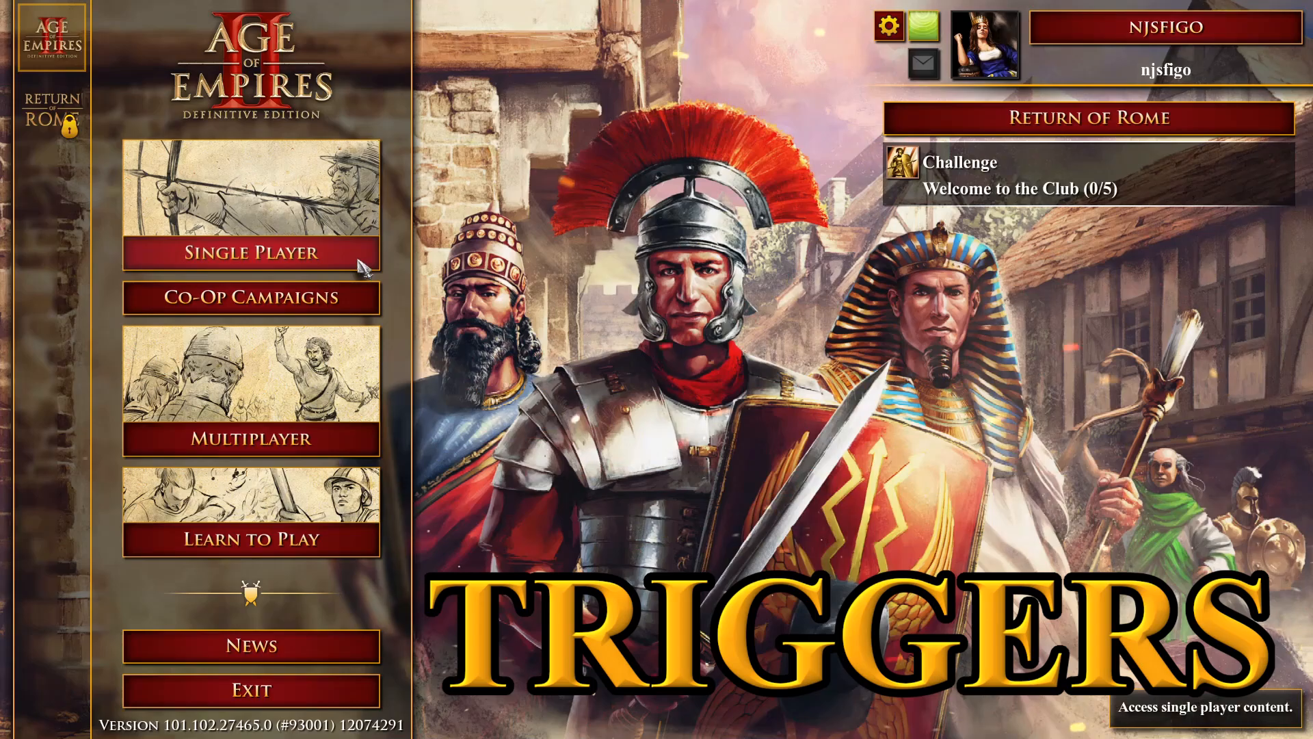
# Open the scenario editor from the single-player options and load the Triggers scenario.
pyautogui.click(363, 265)
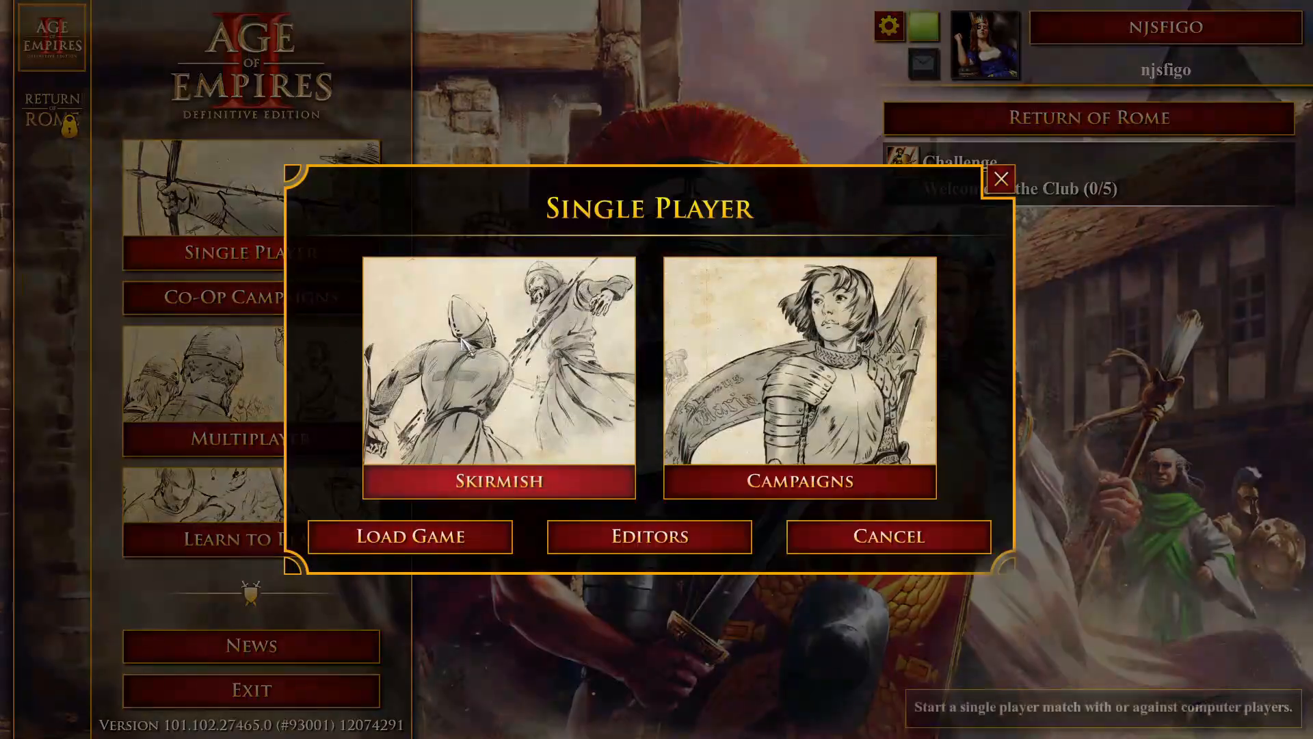
pyautogui.click(684, 544)
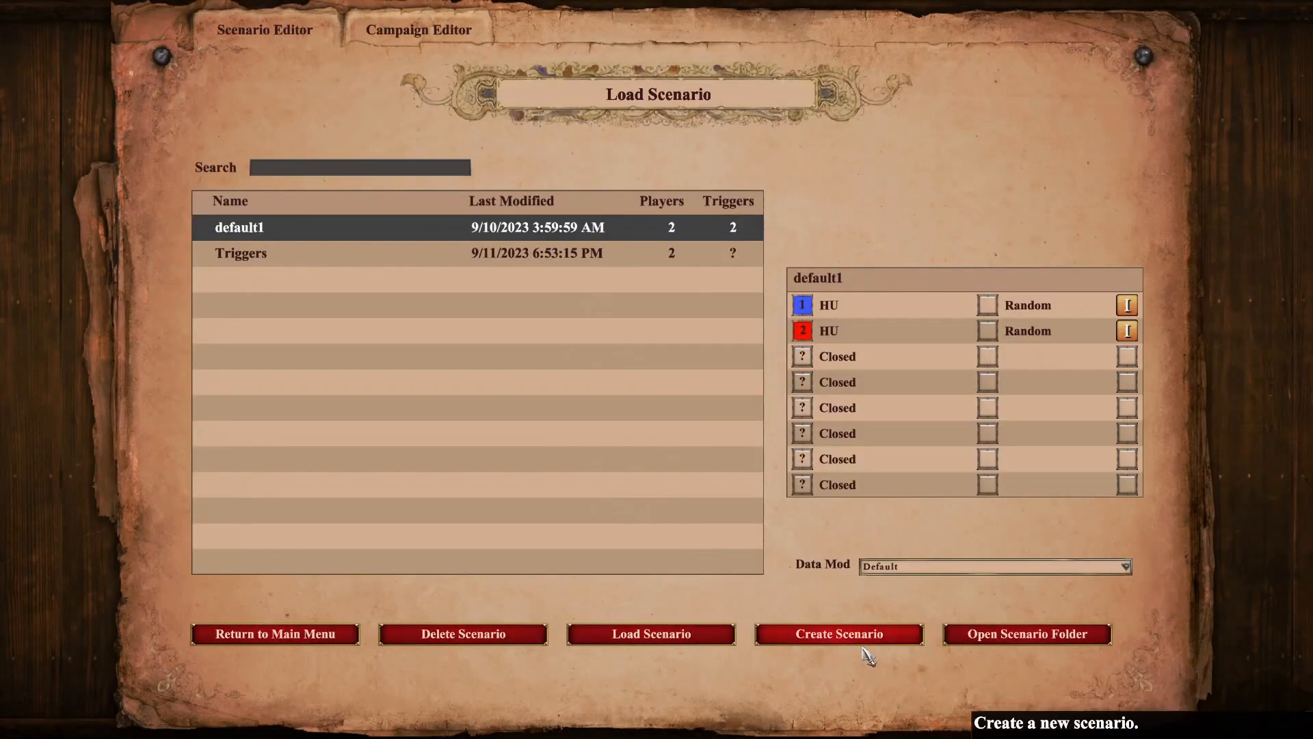
pyautogui.click(259, 262)
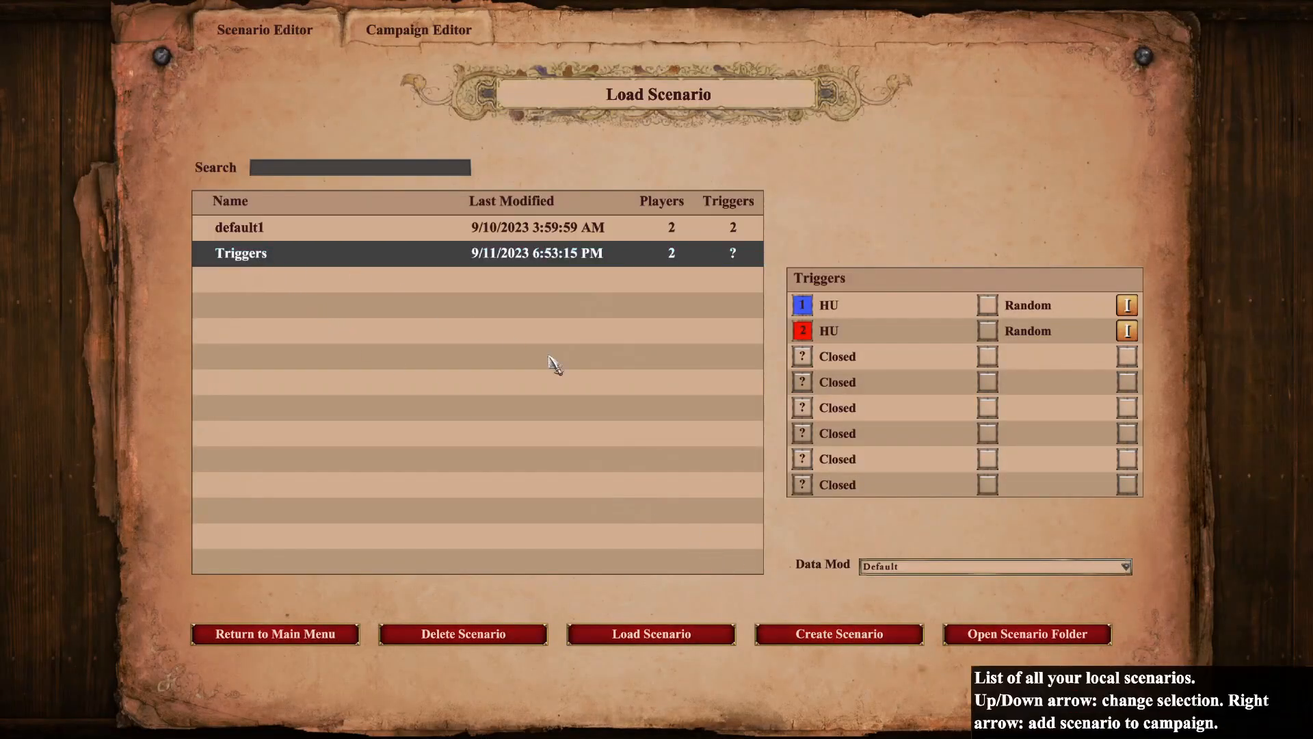
pyautogui.click(642, 634)
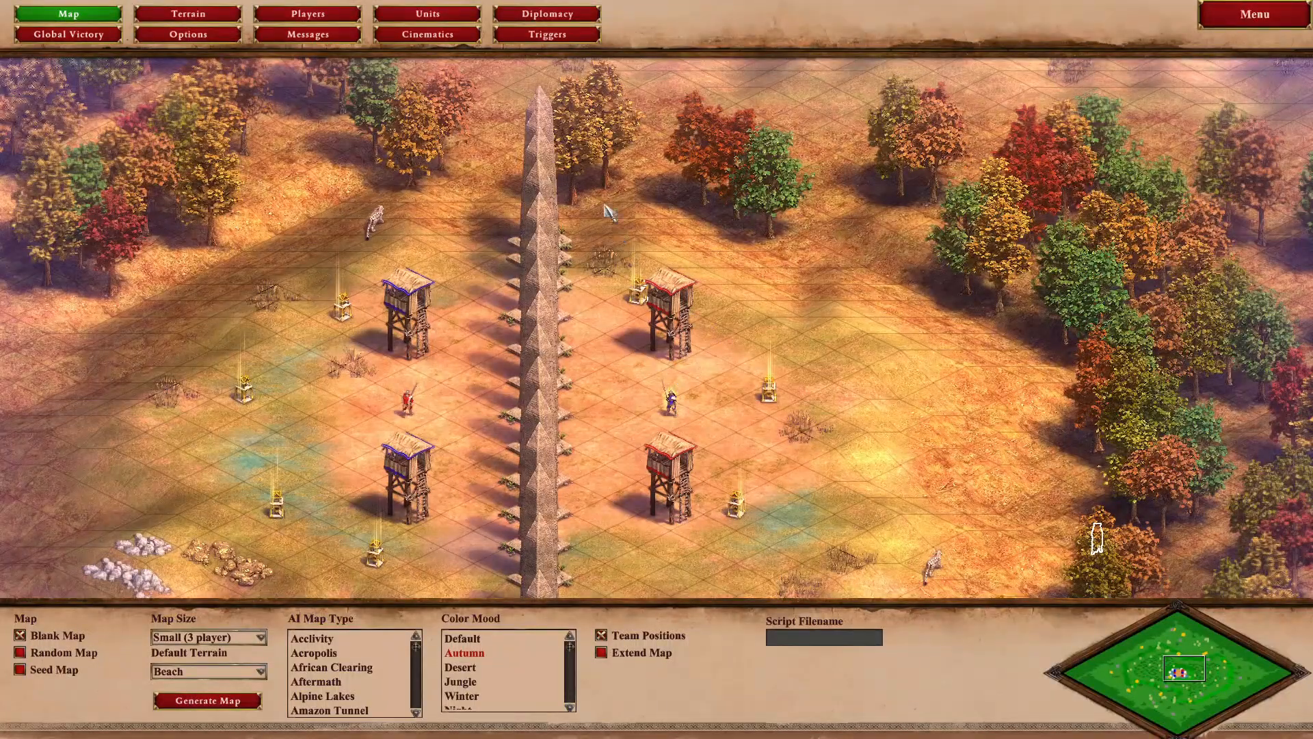
# Create a new scenario trigger and name it AnythingAtAll.
pyautogui.click(547, 34)
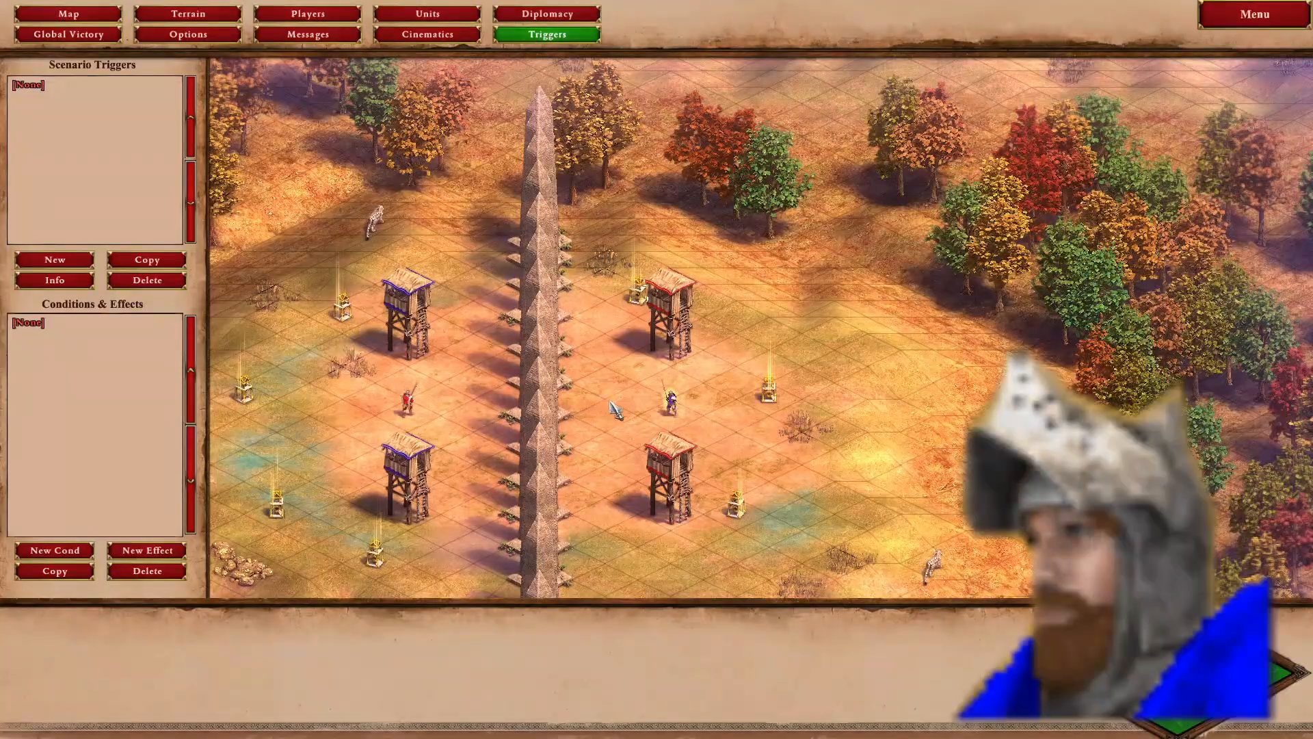
pyautogui.click(673, 410)
pyautogui.scroll(3, 650, 438)
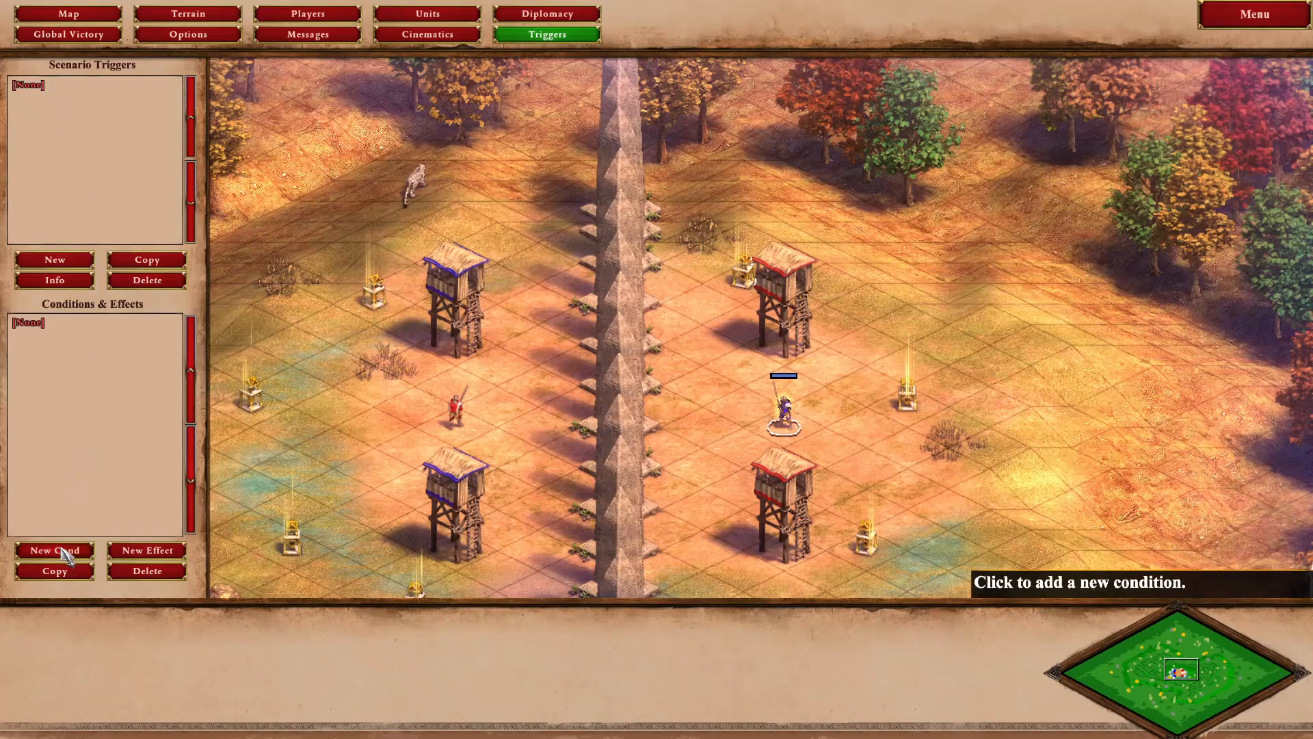
pyautogui.click(146, 552)
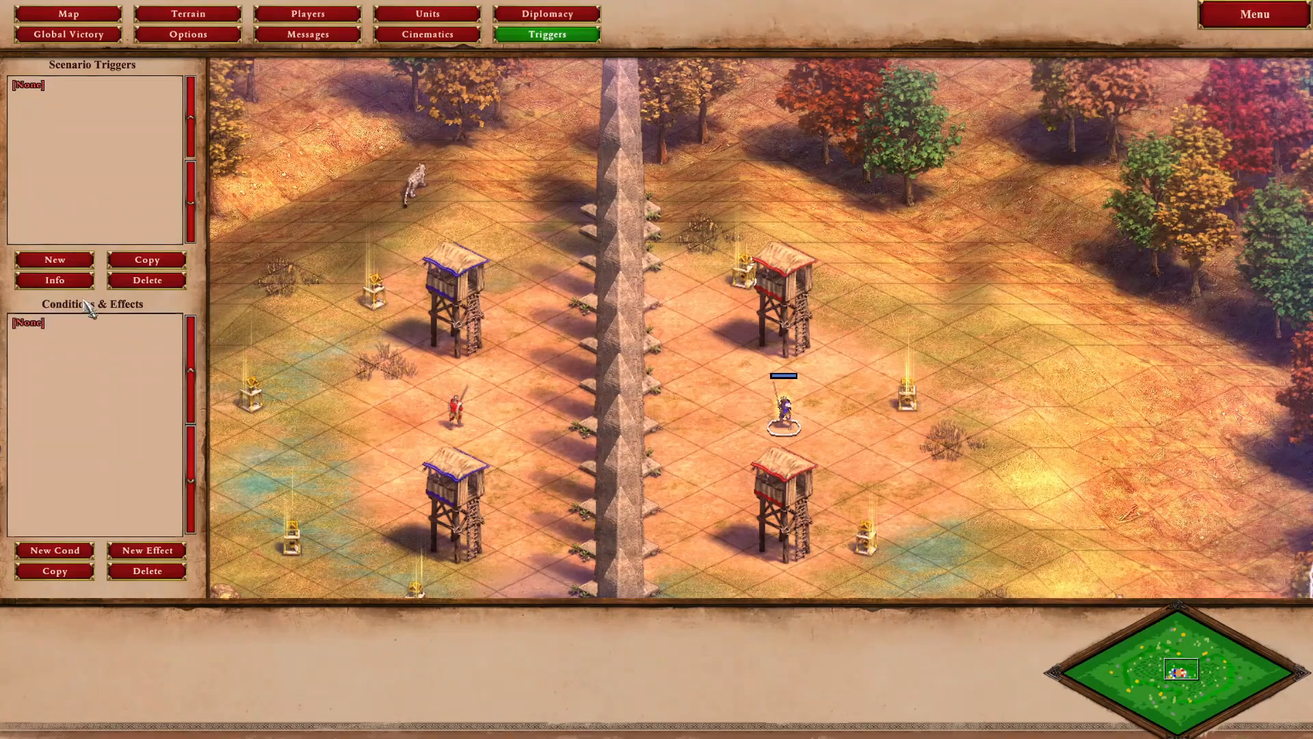
pyautogui.click(55, 259)
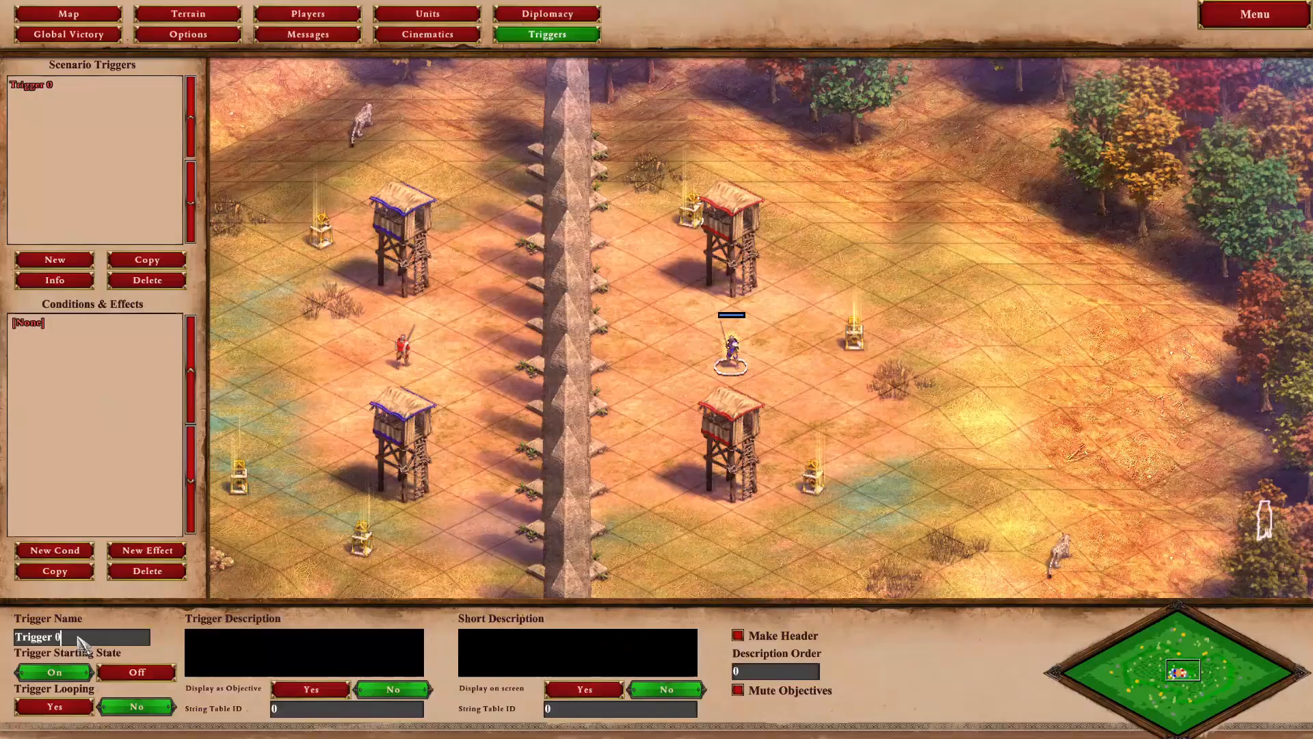
pyautogui.click(78, 638)
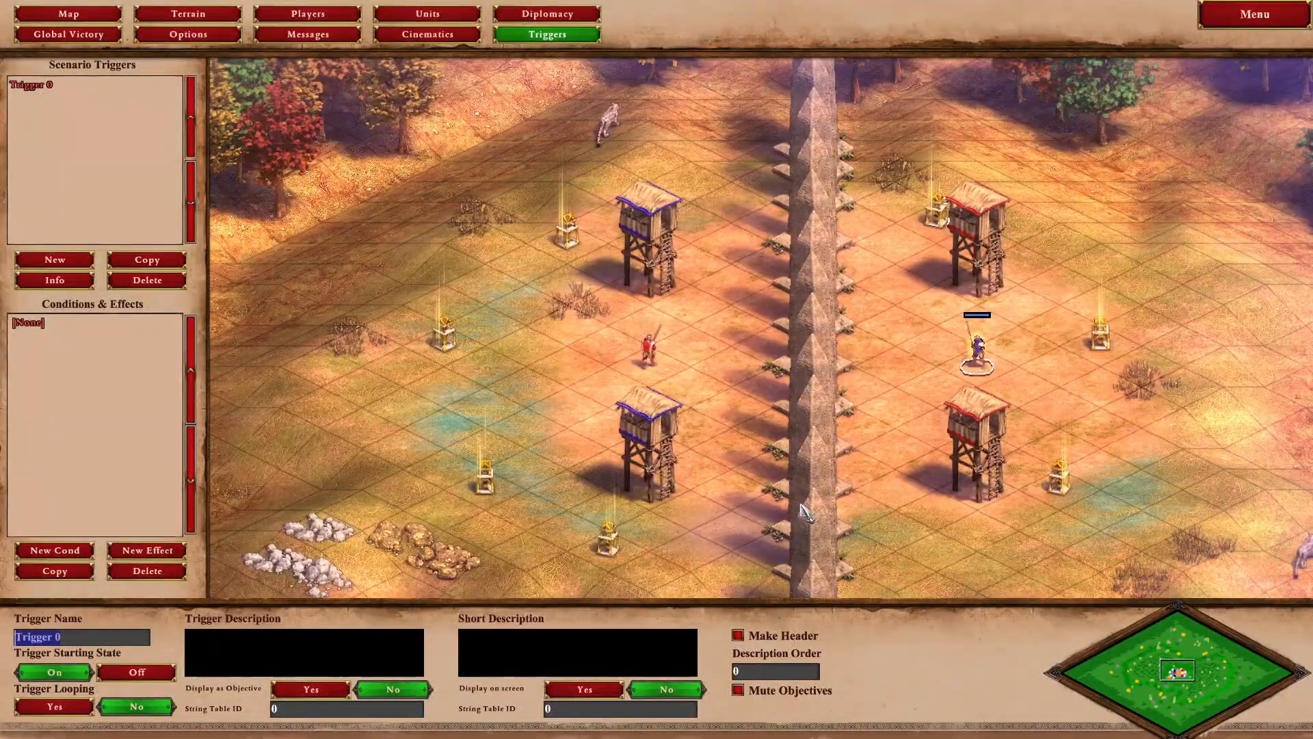
pyautogui.write('AnythingAtAll')
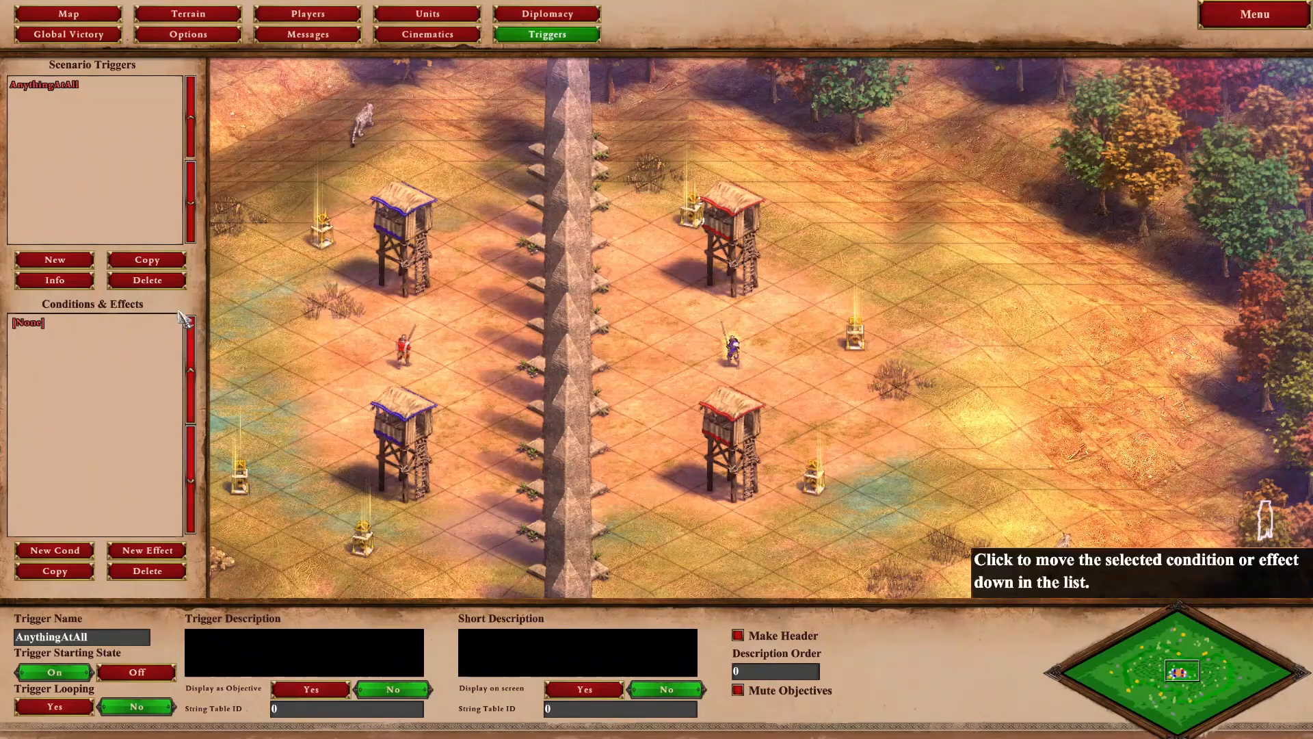
# Add a Kill Object effect to the AnythingAtAll trigger with the red unit between the blue towers as its target.
pyautogui.click(402, 348)
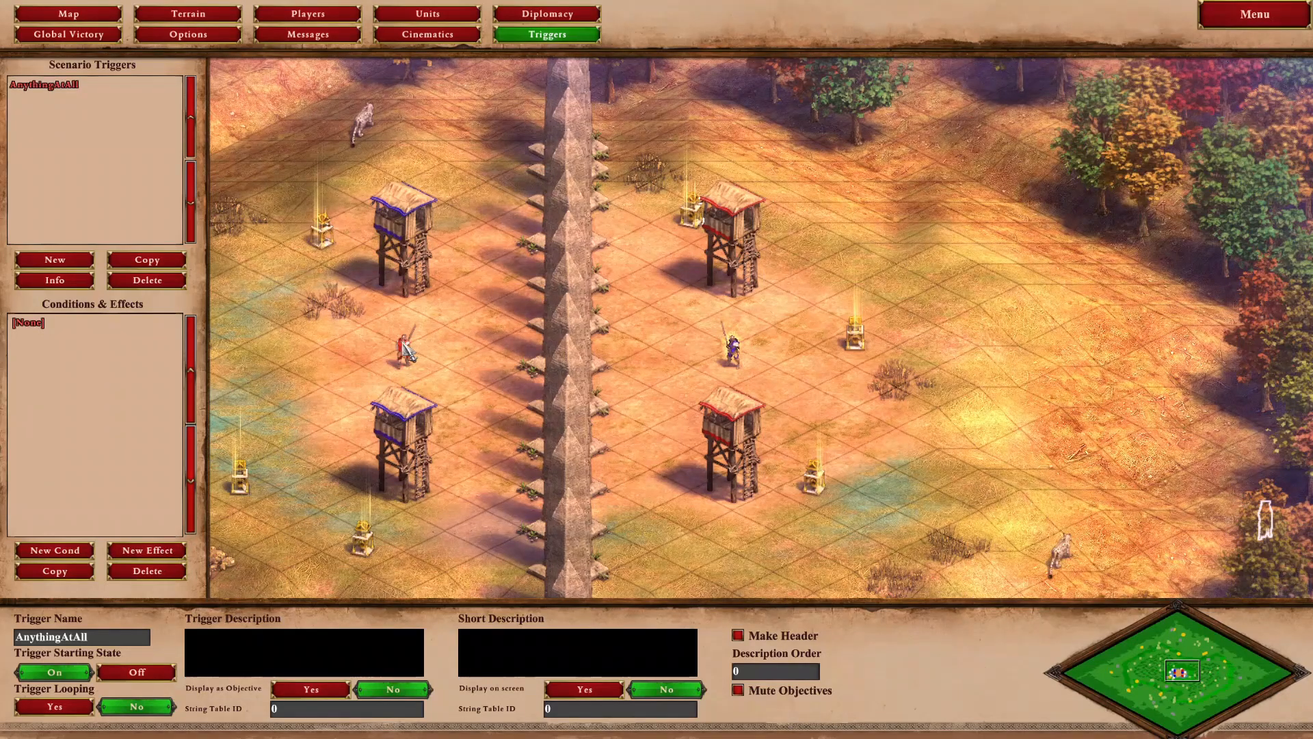
pyautogui.click(156, 552)
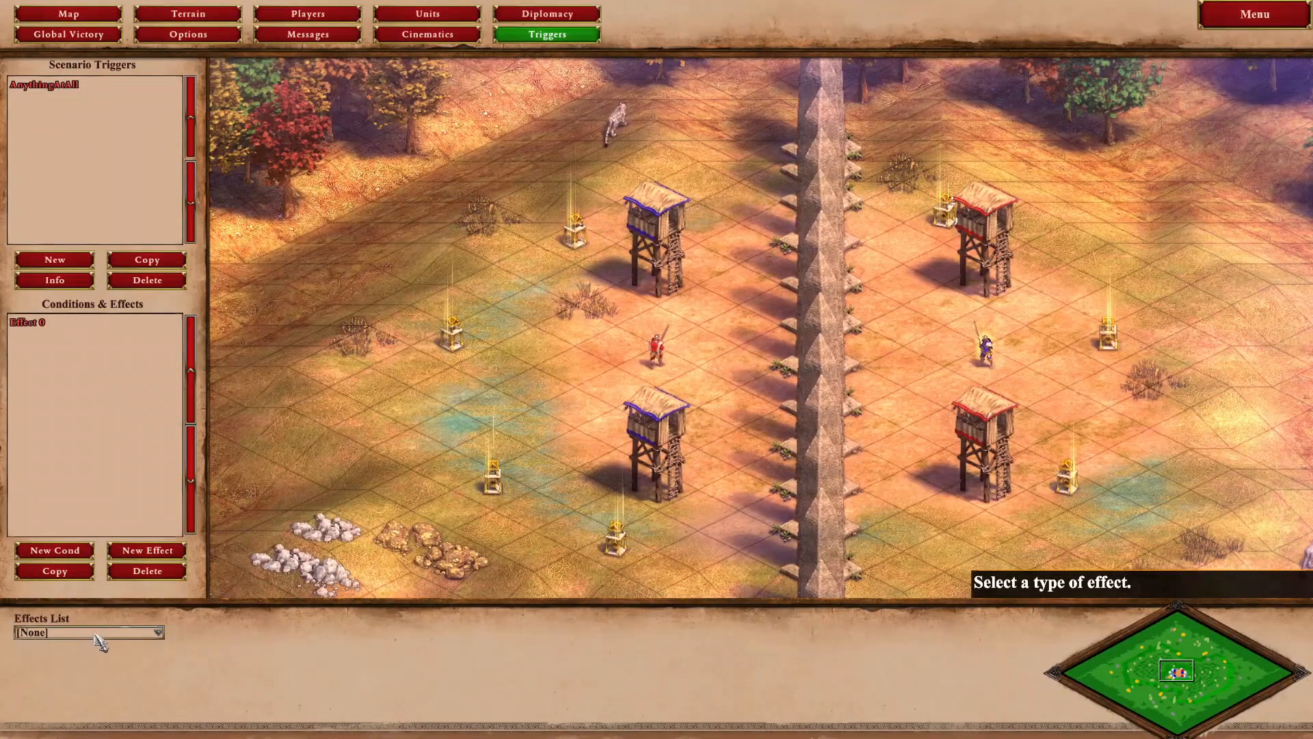
pyautogui.click(99, 636)
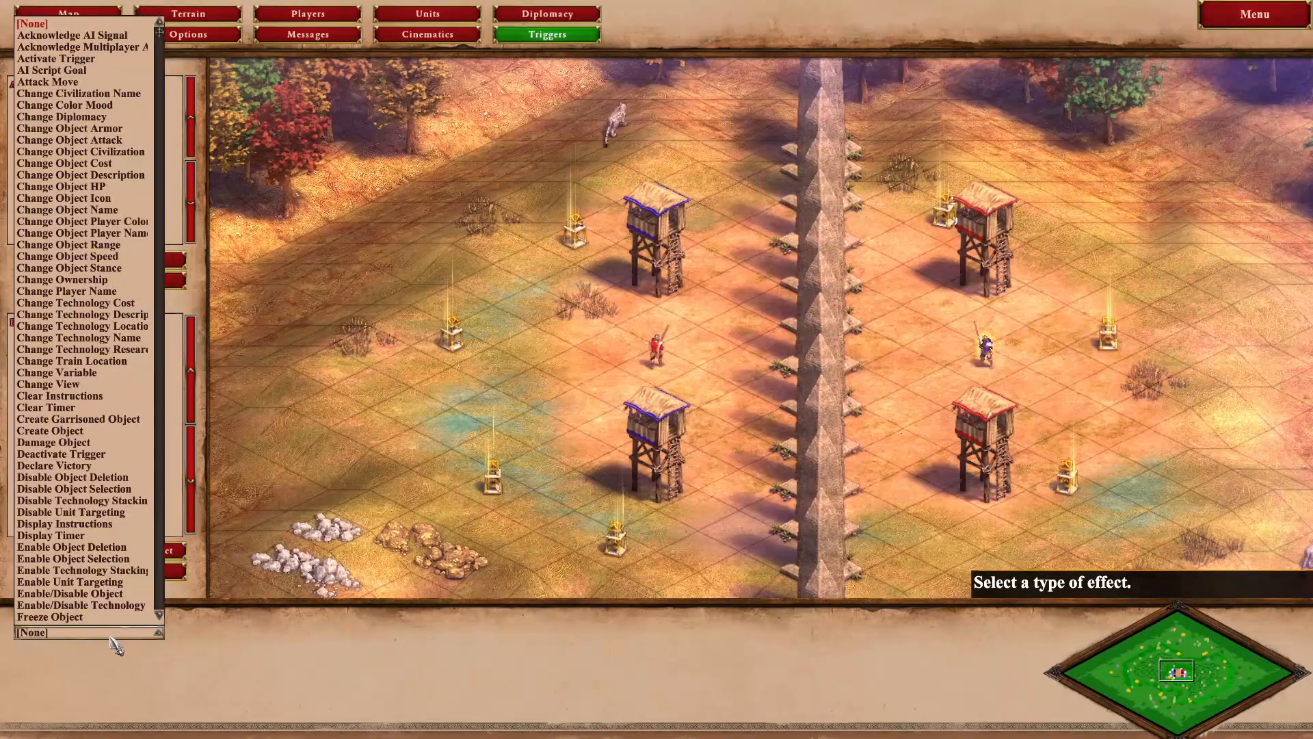
pyautogui.scroll(-8, 82, 273)
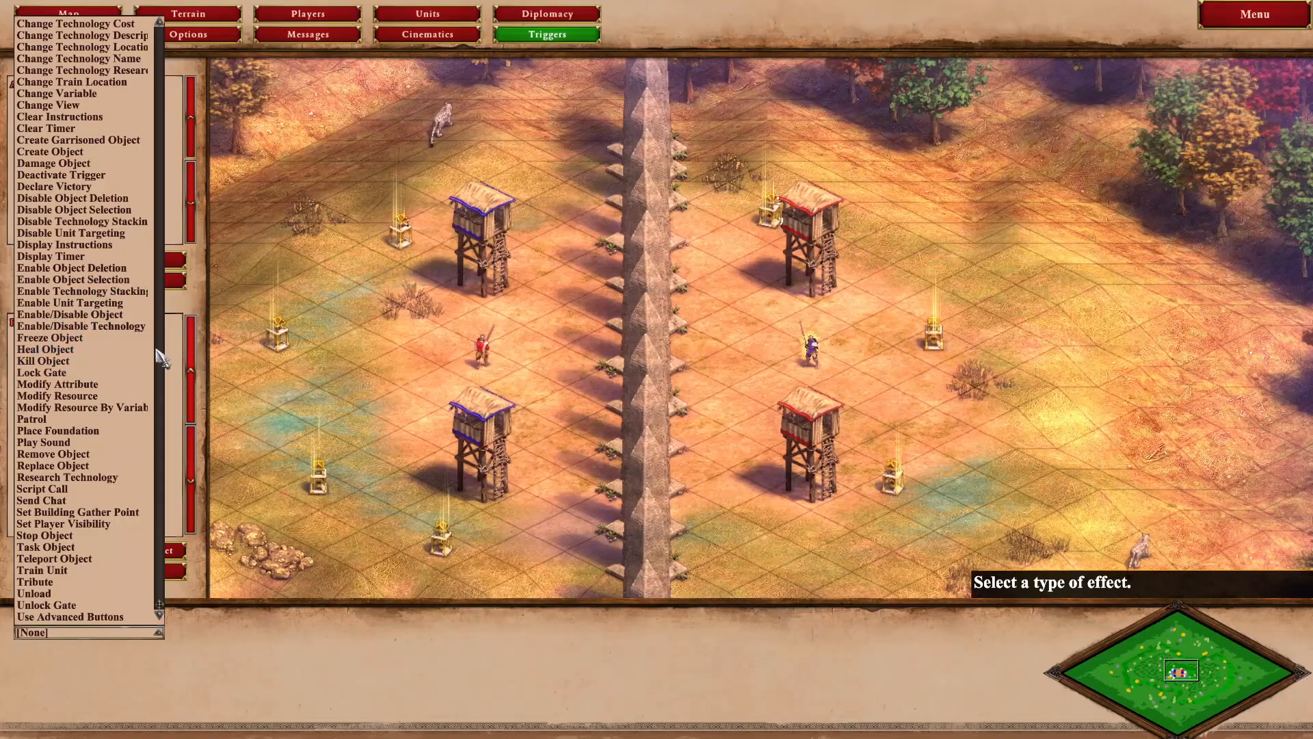
pyautogui.click(69, 369)
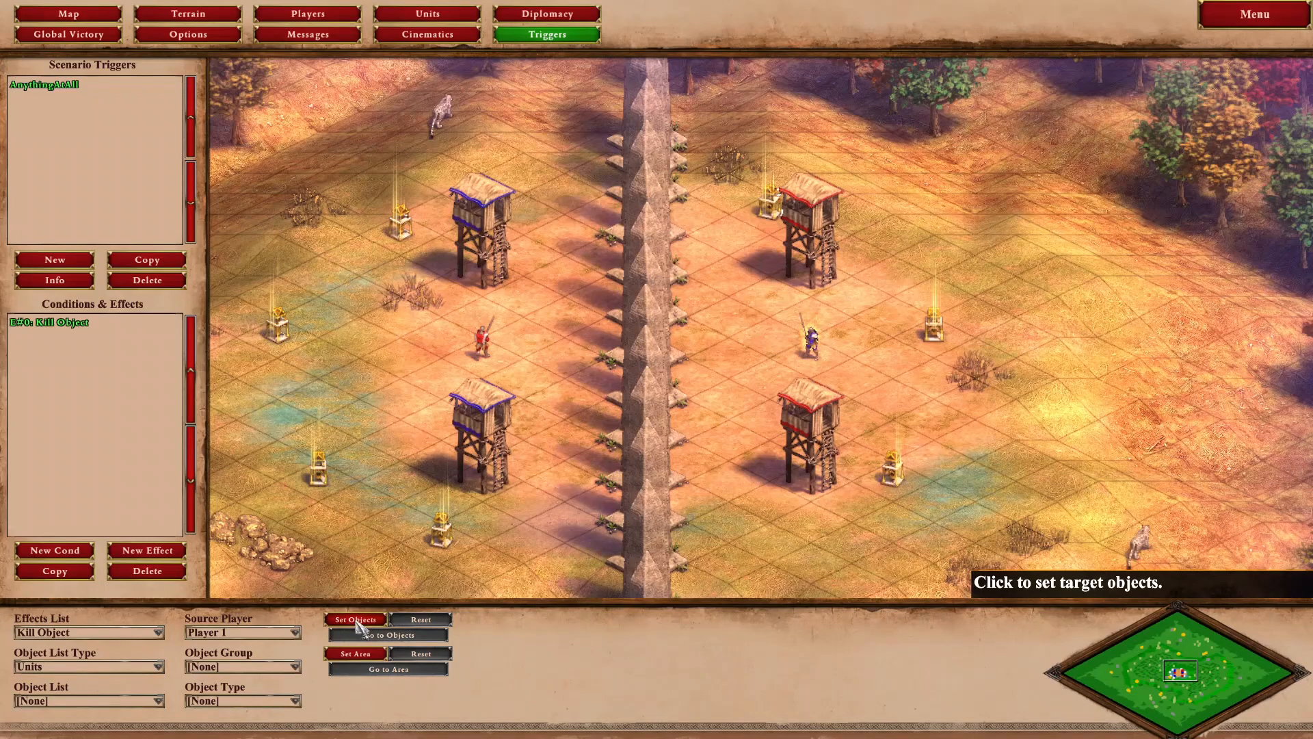
pyautogui.click(482, 350)
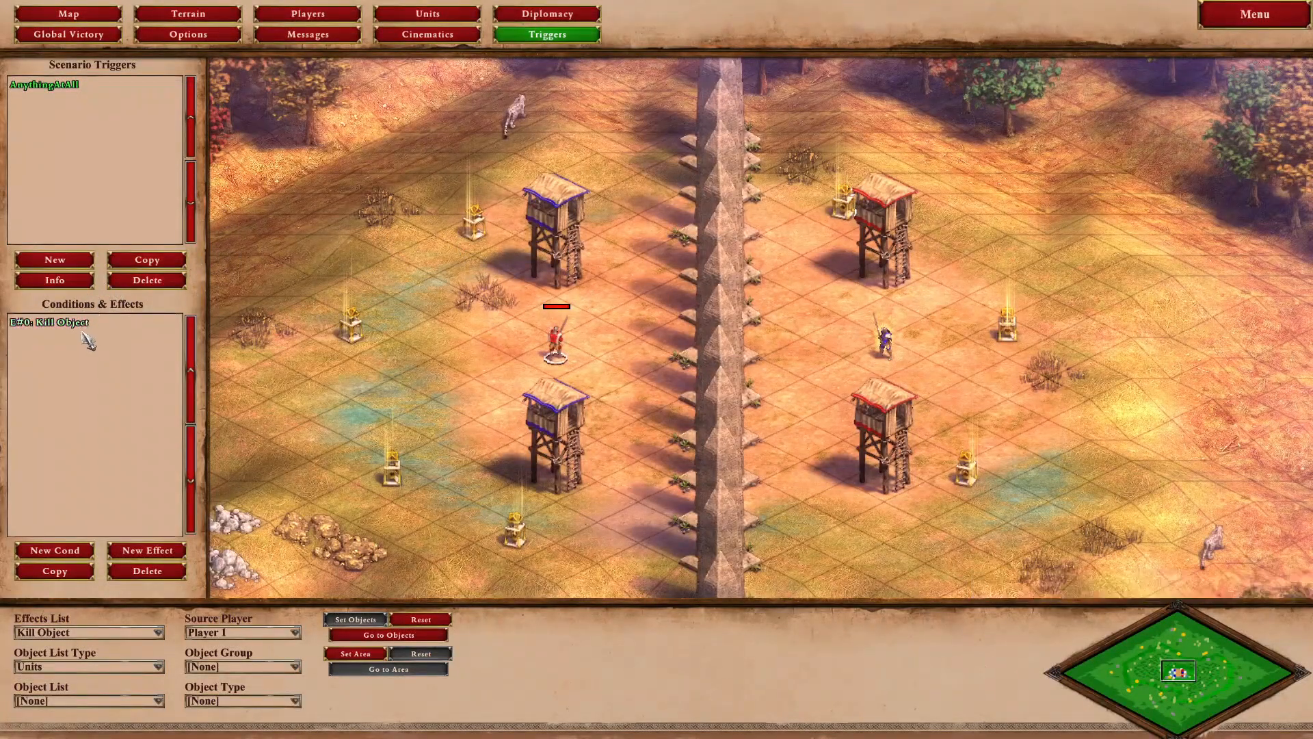
# Test-play the scenario to check the kill trigger, and return to the editor.
pyautogui.click(1255, 15)
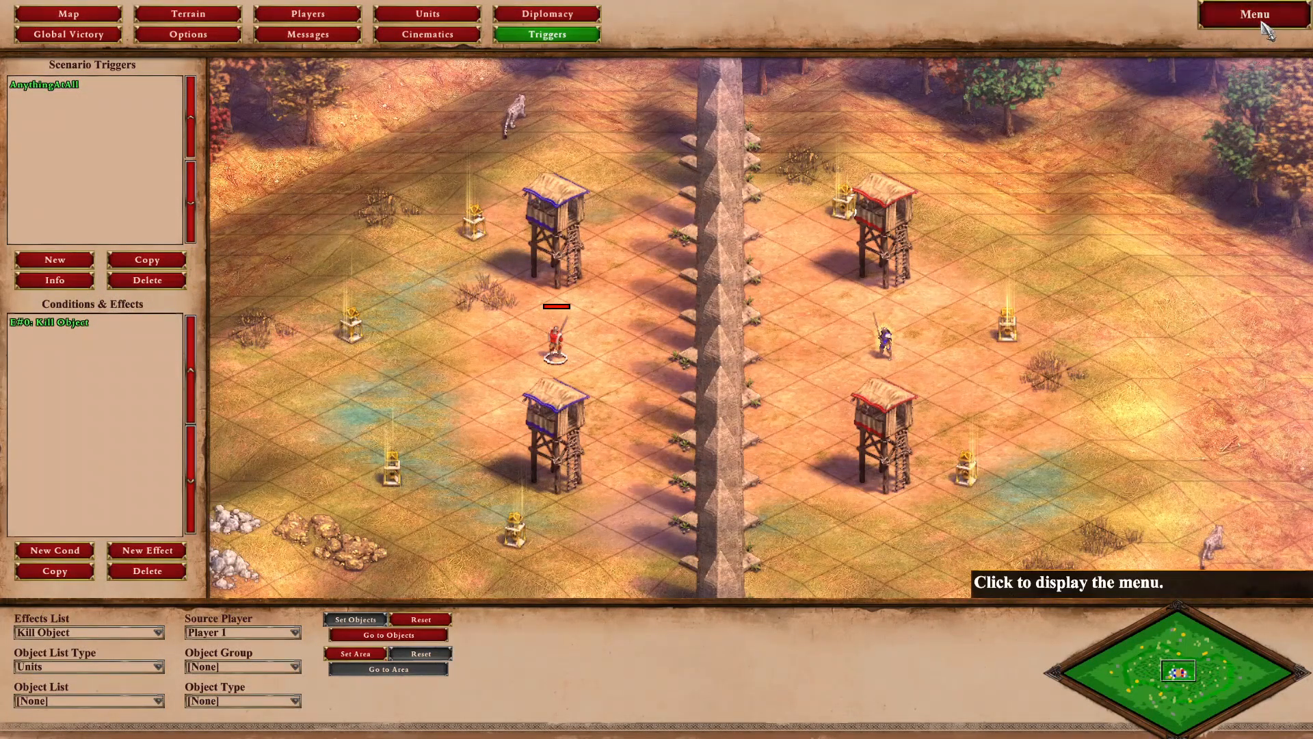
pyautogui.click(698, 425)
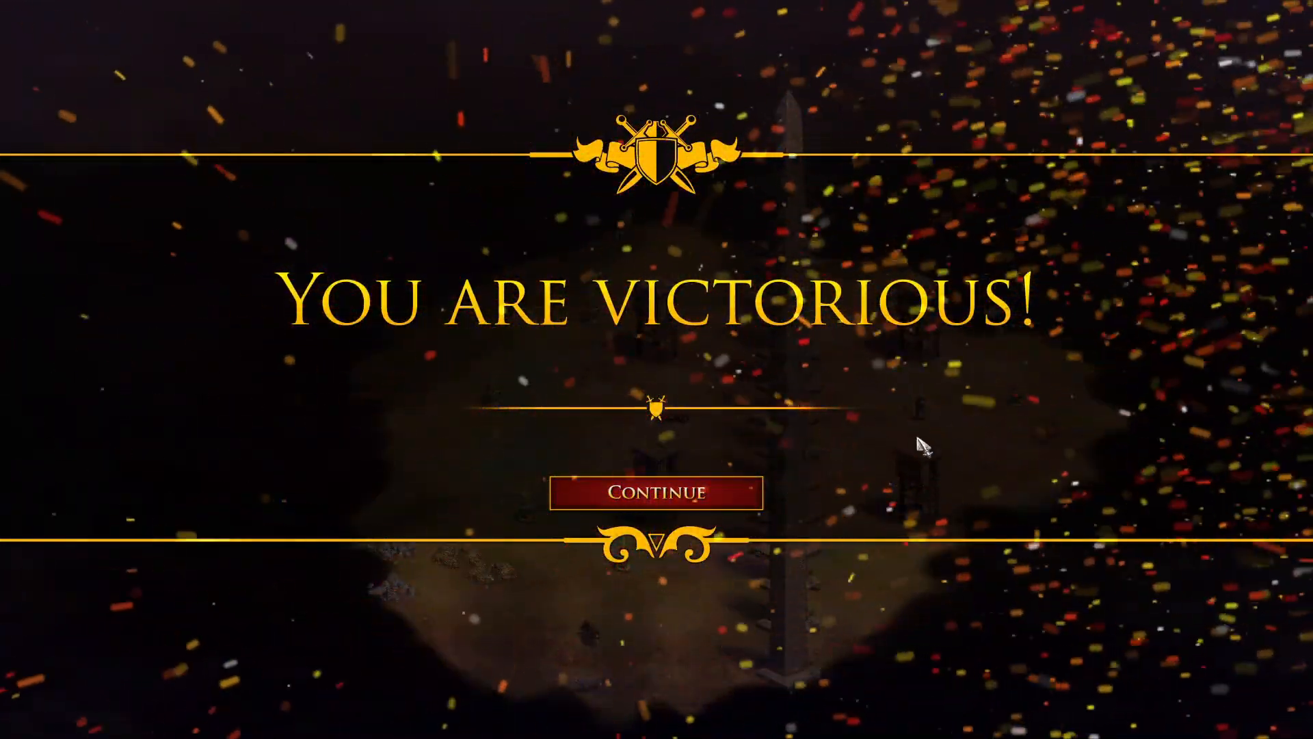
pyautogui.click(670, 496)
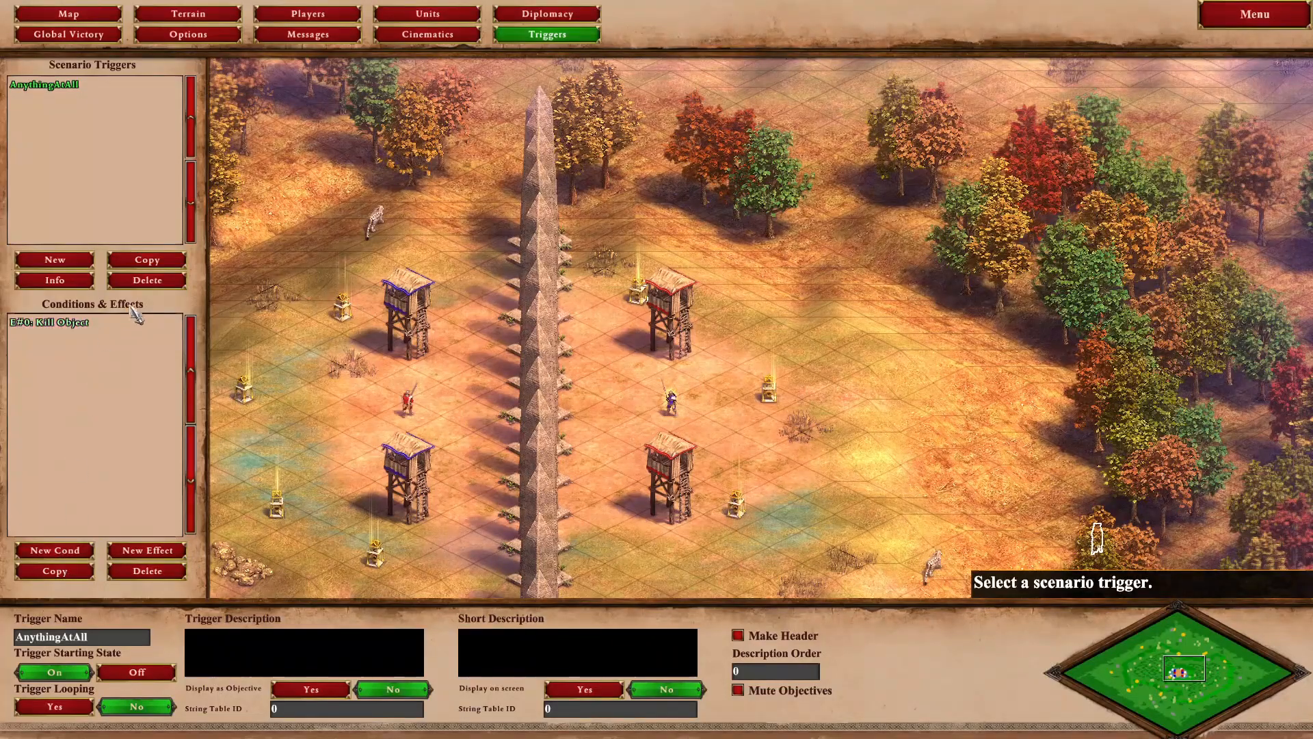
# Rename the AnythingAtAll trigger as KillRedGuy.
pyautogui.press('Left')
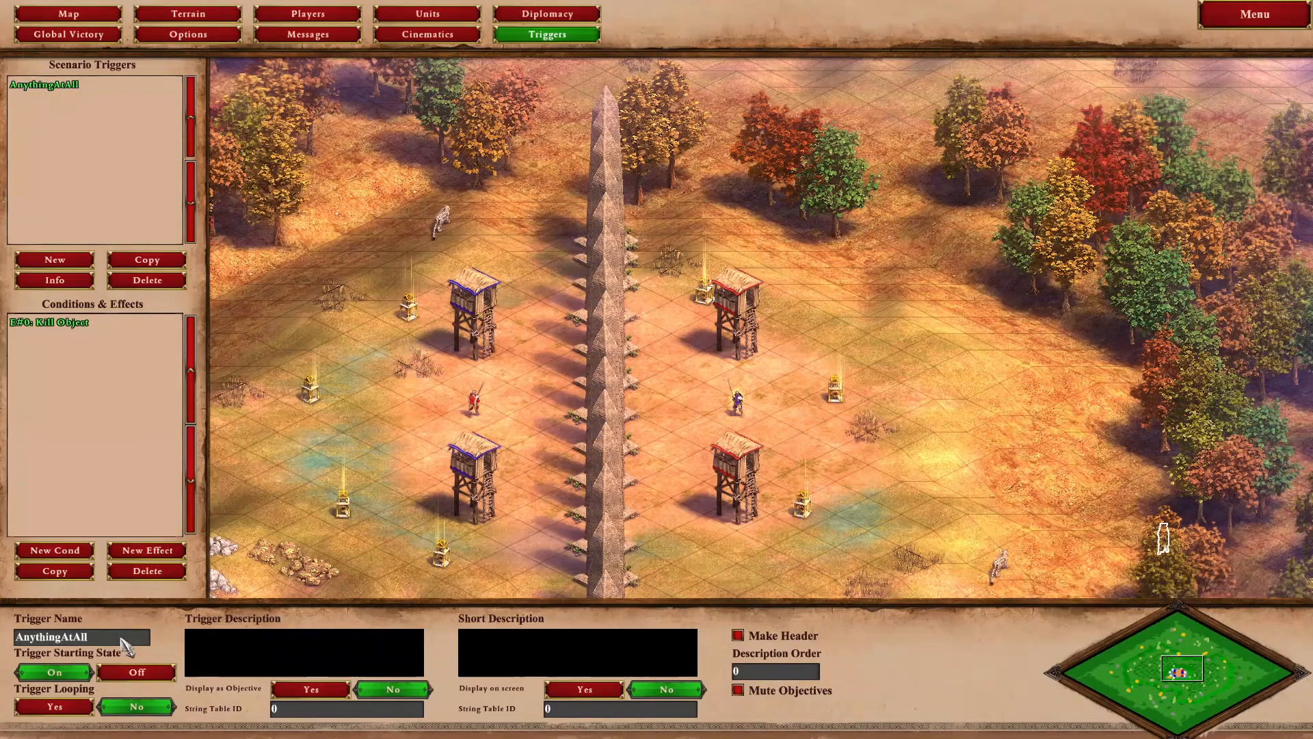
pyautogui.moveTo(118, 637); pyautogui.dragTo(2, 638)
pyautogui.press('BackSpace')
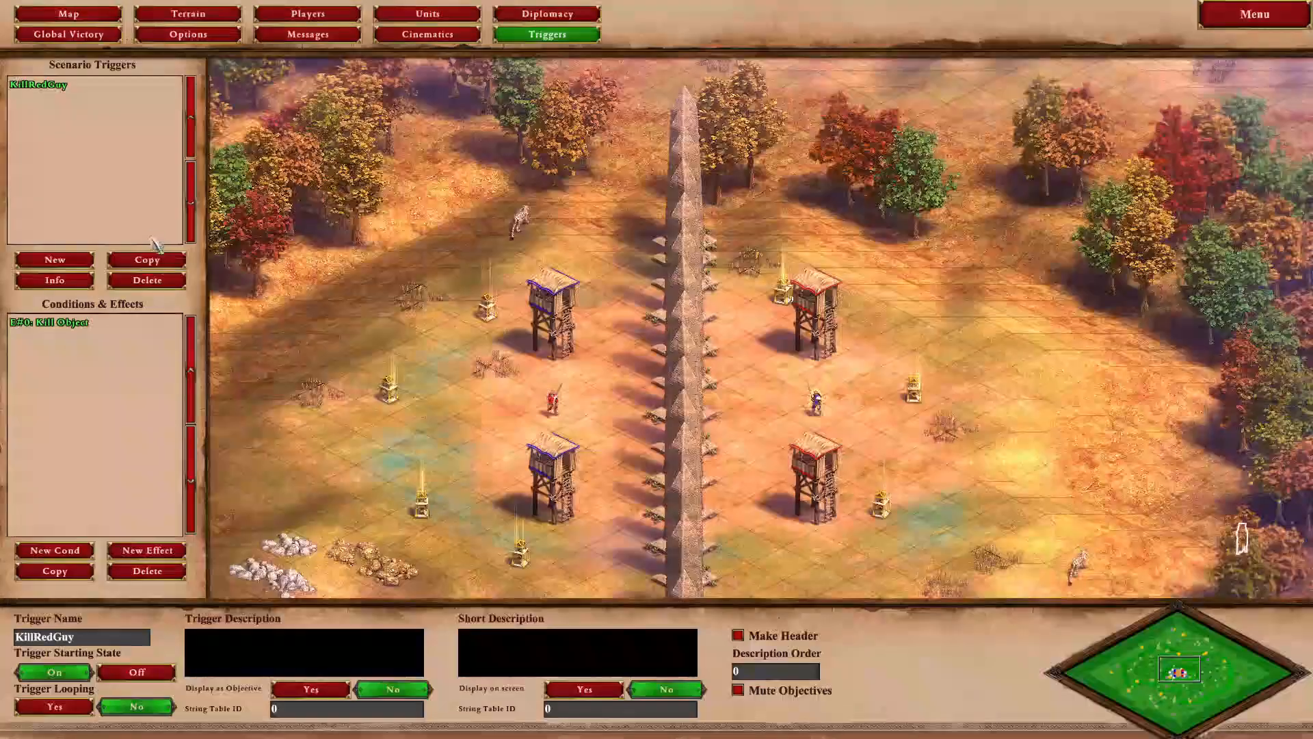
# Check the Kill Object effect's target and set the KillRedGuy trigger's starting state to Off.
pyautogui.click(60, 325)
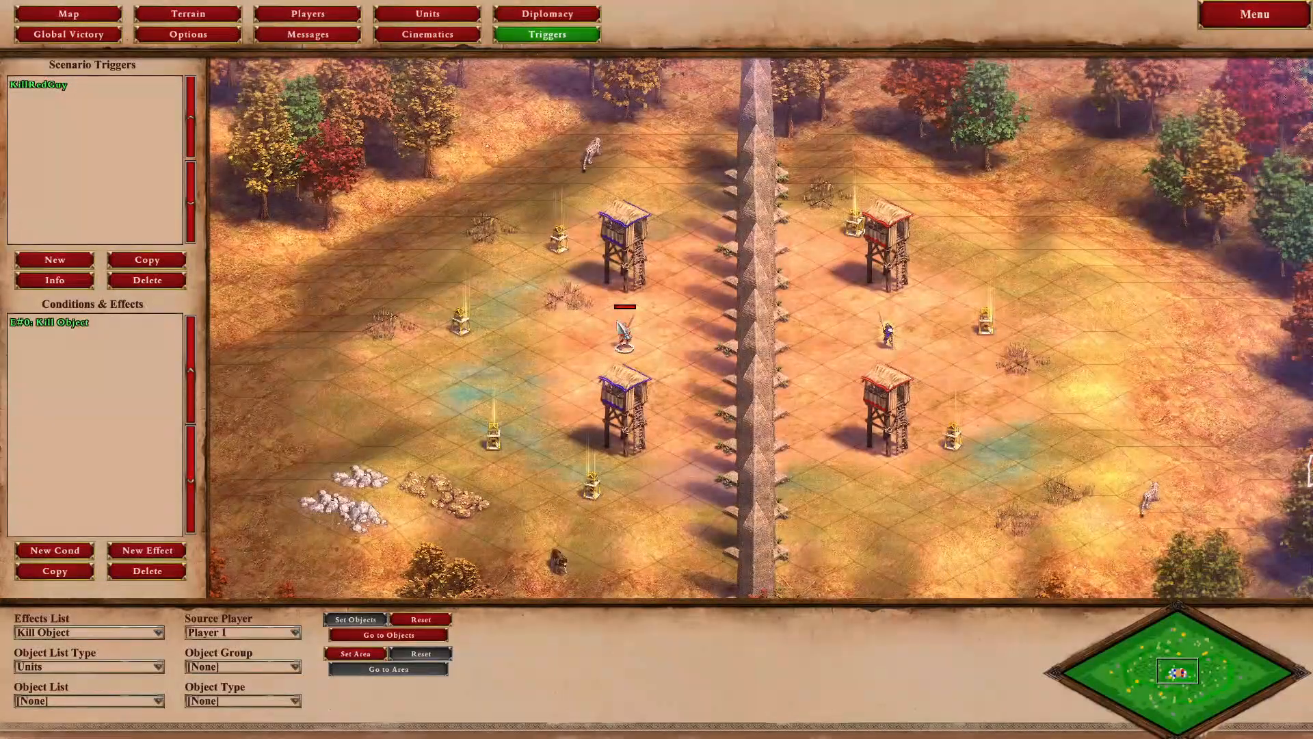
pyautogui.click(72, 88)
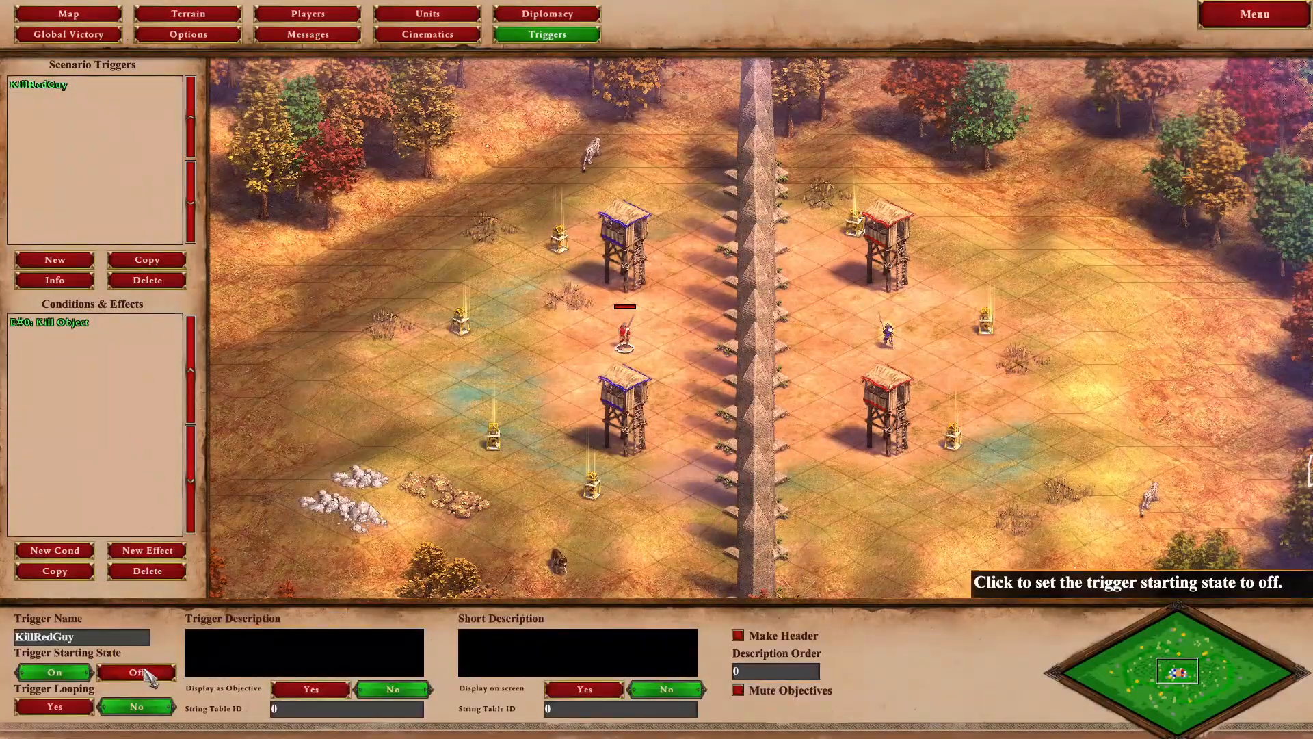
pyautogui.click(145, 673)
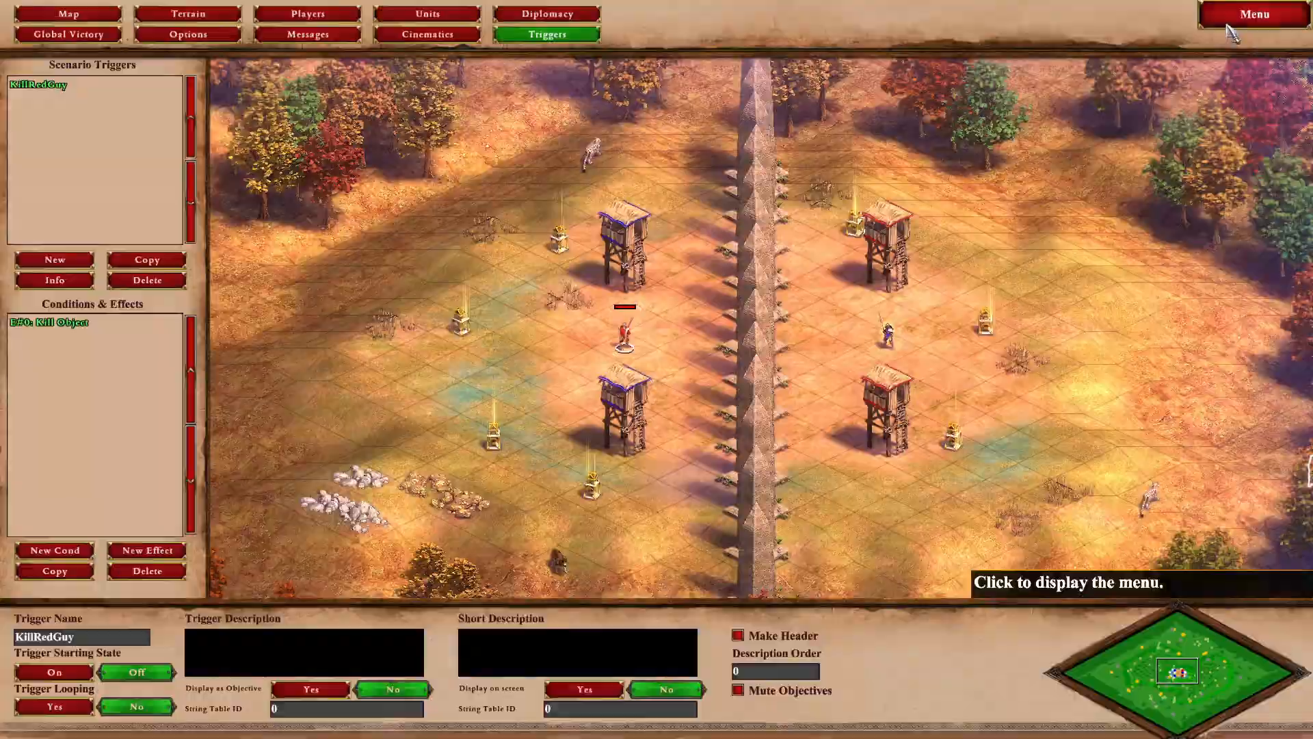
# Test-play the scenario with the trigger starting off, and quit the test back to the editor.
pyautogui.click(1255, 14)
pyautogui.click(582, 429)
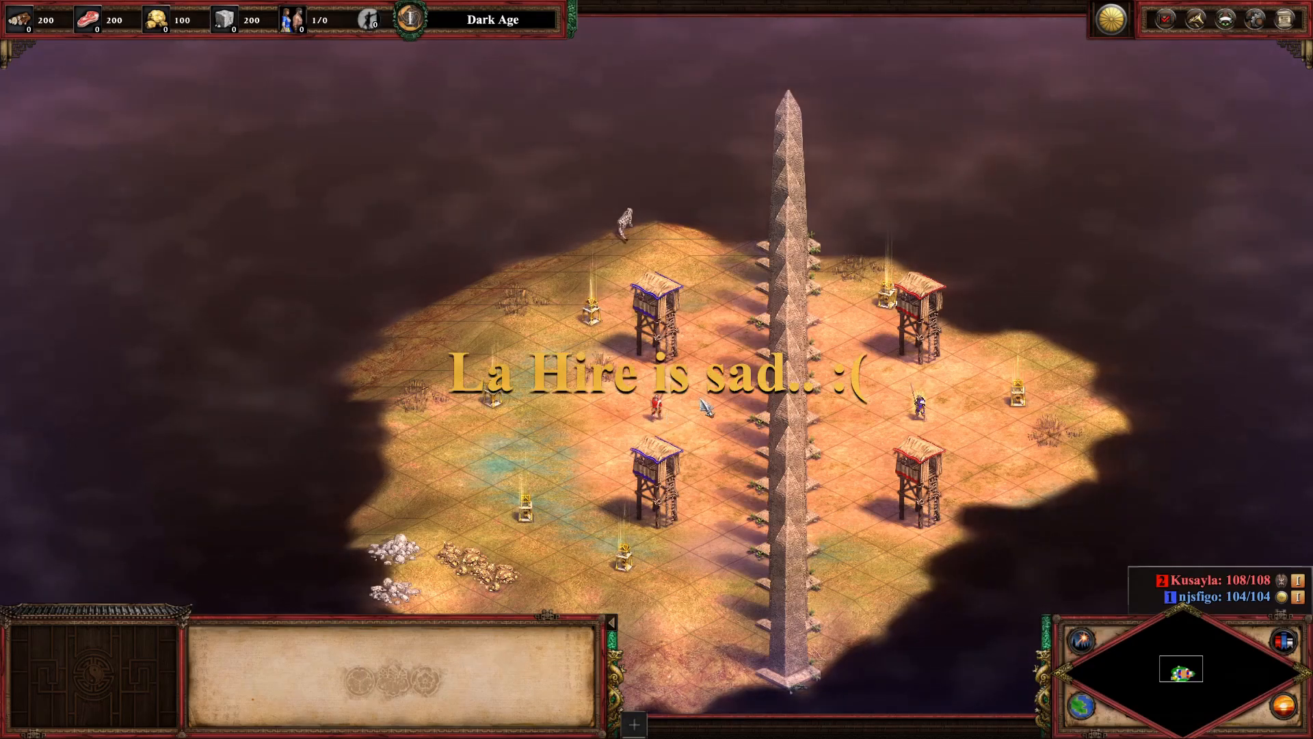
pyautogui.click(1286, 20)
pyautogui.click(640, 301)
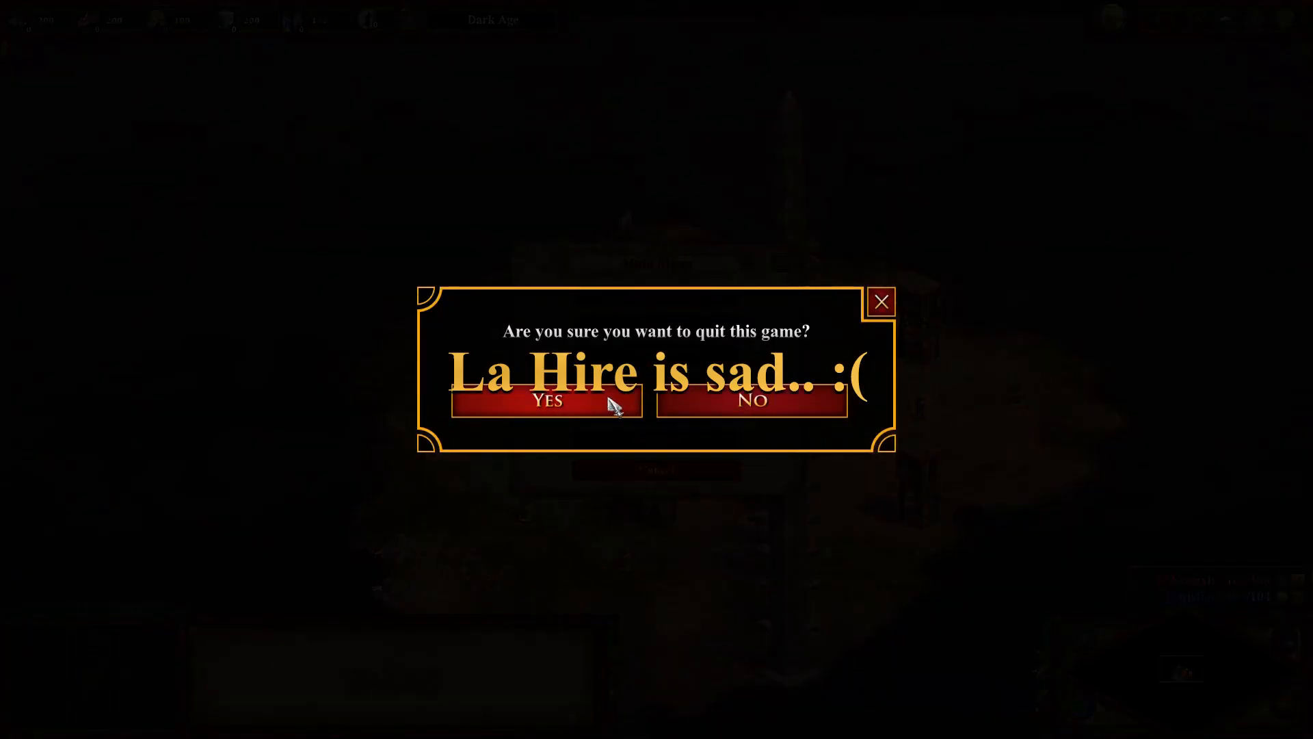
pyautogui.click(613, 400)
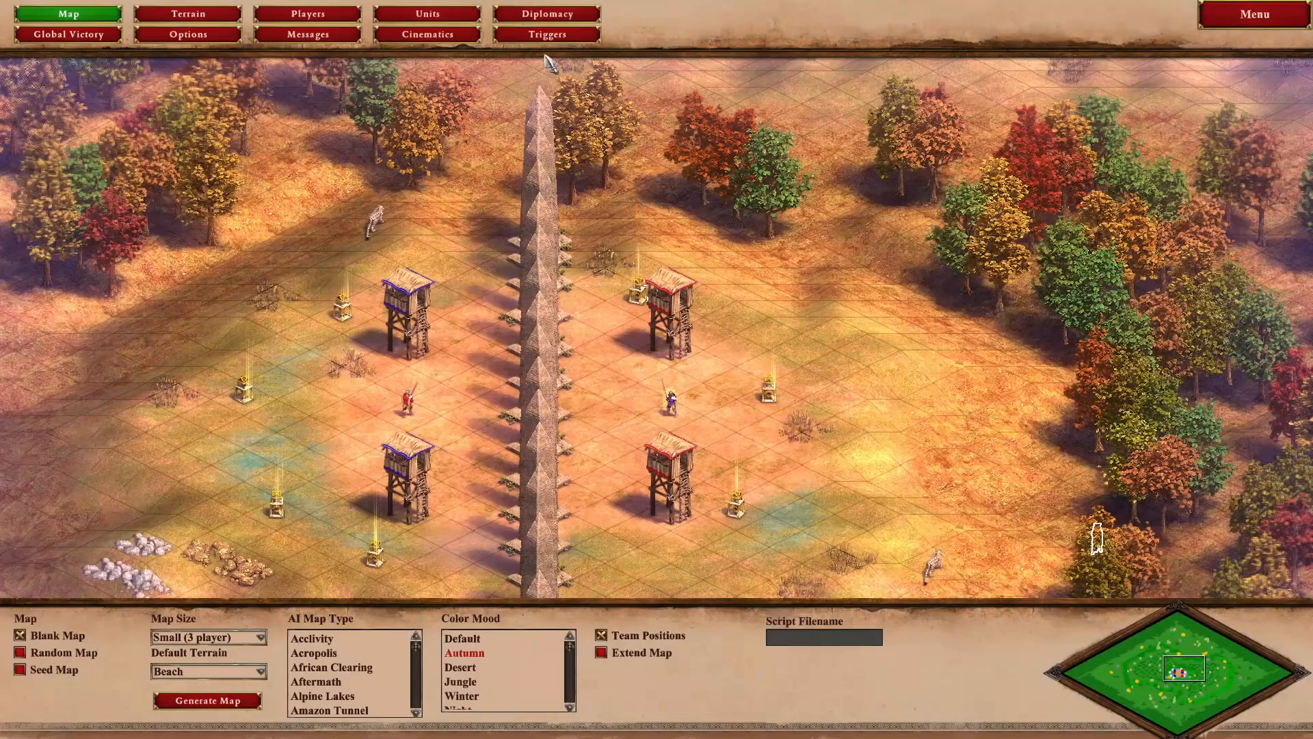
# Set the KillRedGuy trigger's starting state back to On.
pyautogui.click(547, 34)
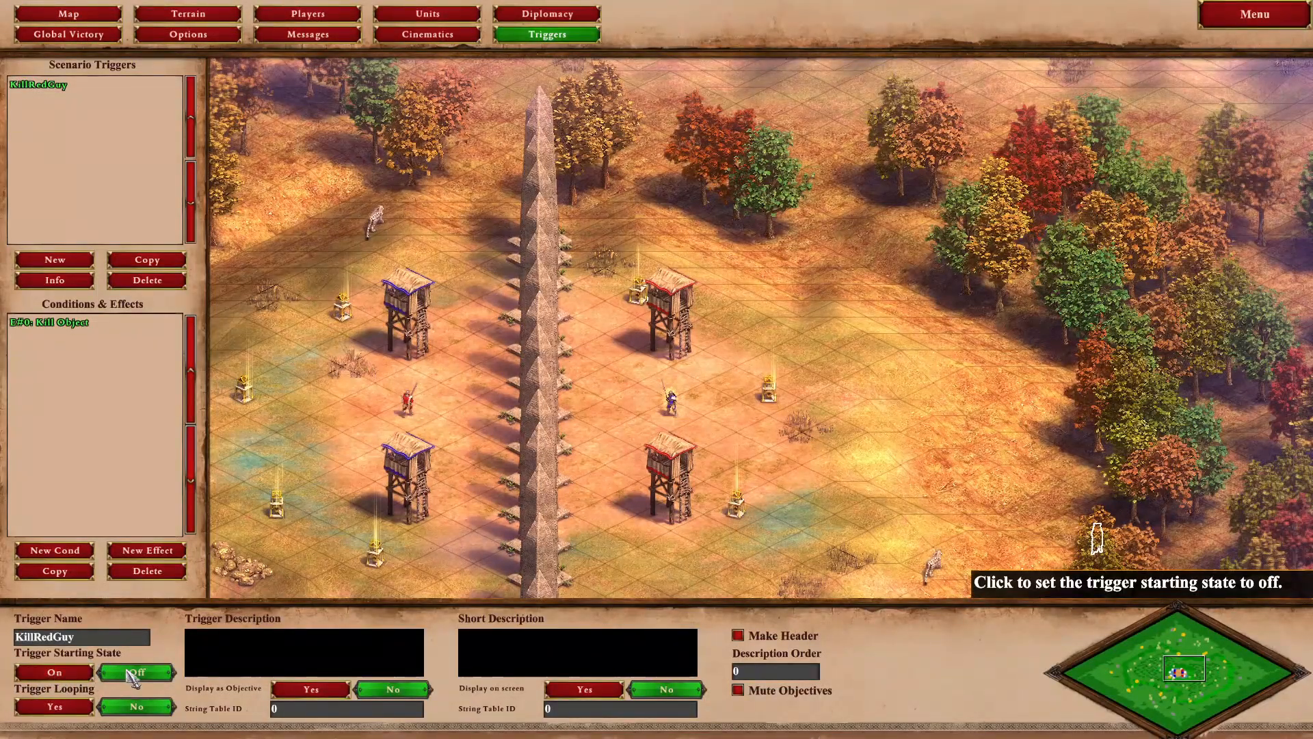
pyautogui.click(74, 675)
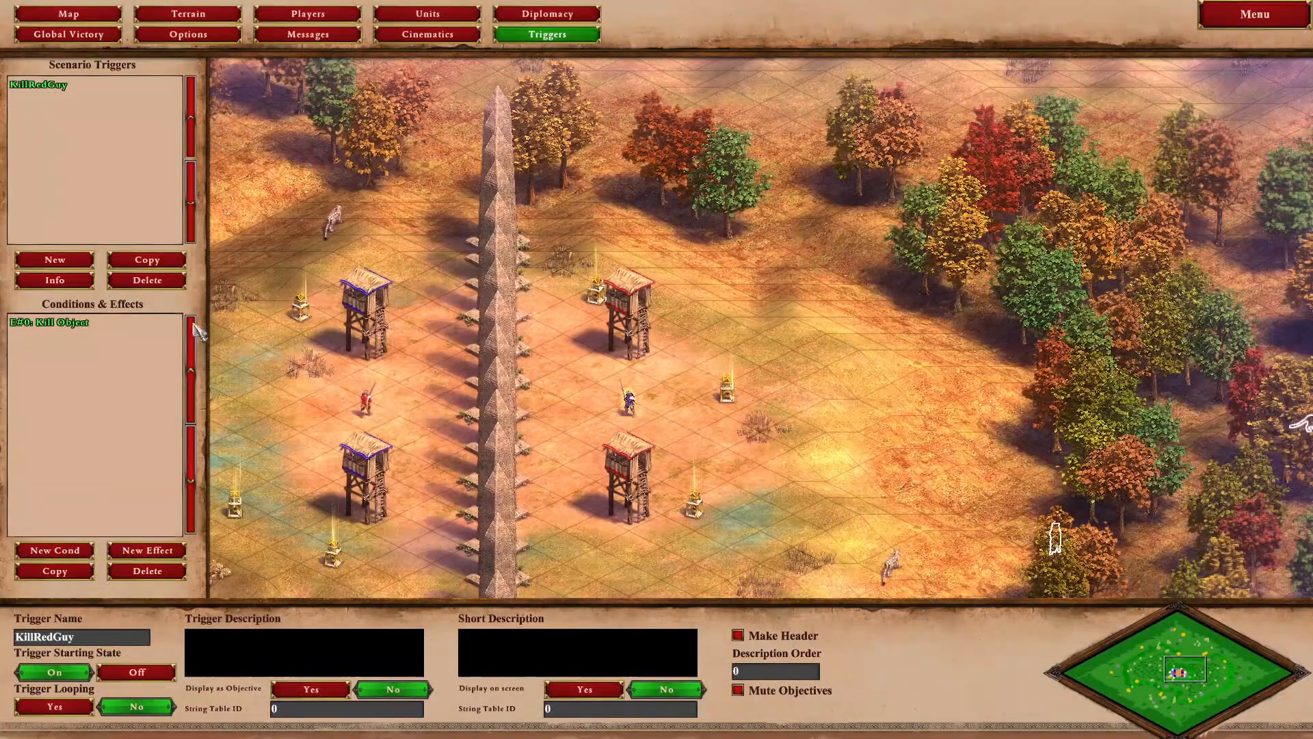
# Change the trigger's Kill Object effect to Change Object HP and set the red unit as its target.
pyautogui.click(69, 323)
pyautogui.click(131, 633)
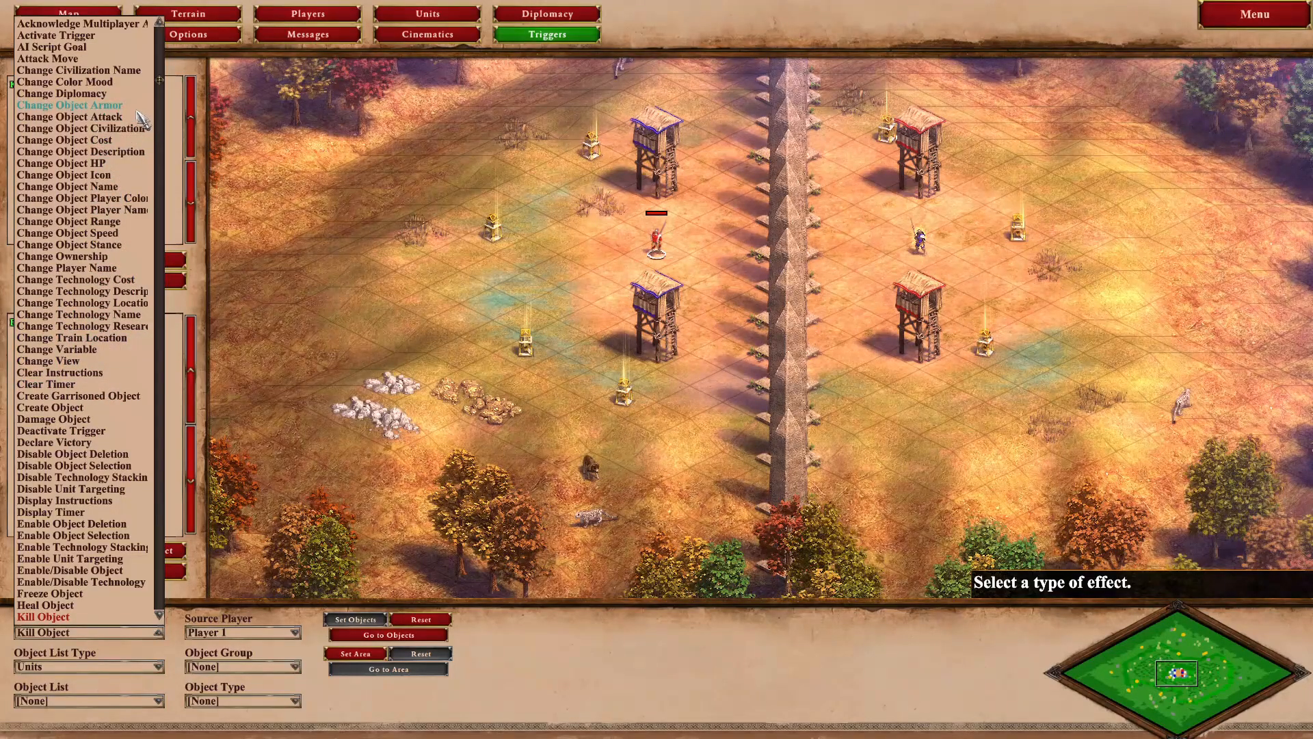
pyautogui.click(104, 164)
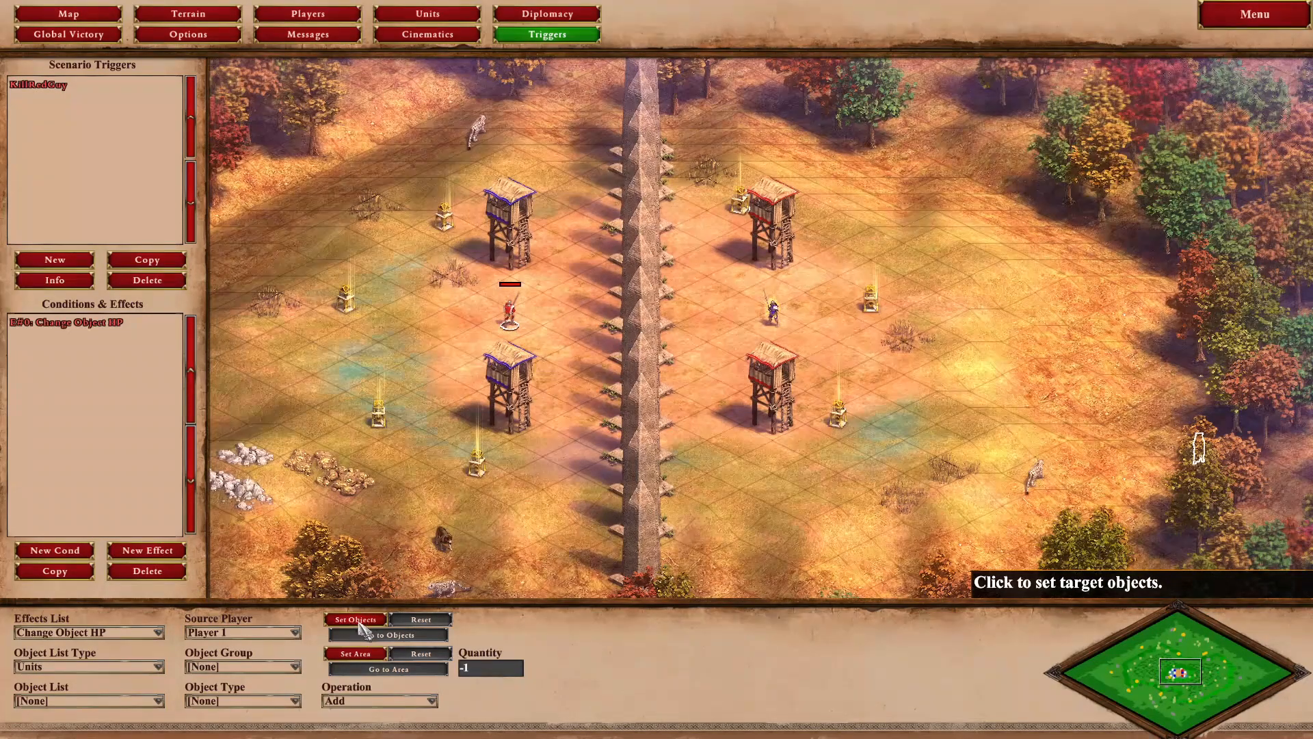
pyautogui.click(373, 622)
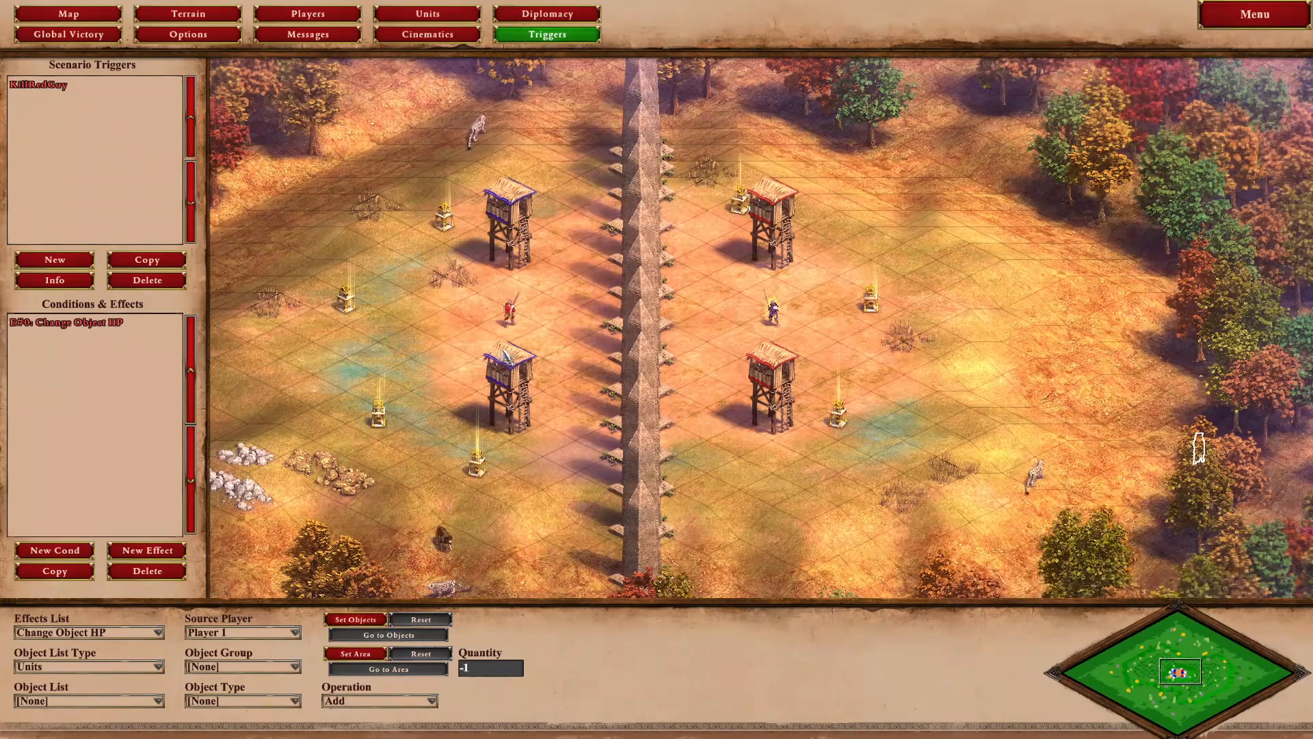
pyautogui.click(513, 325)
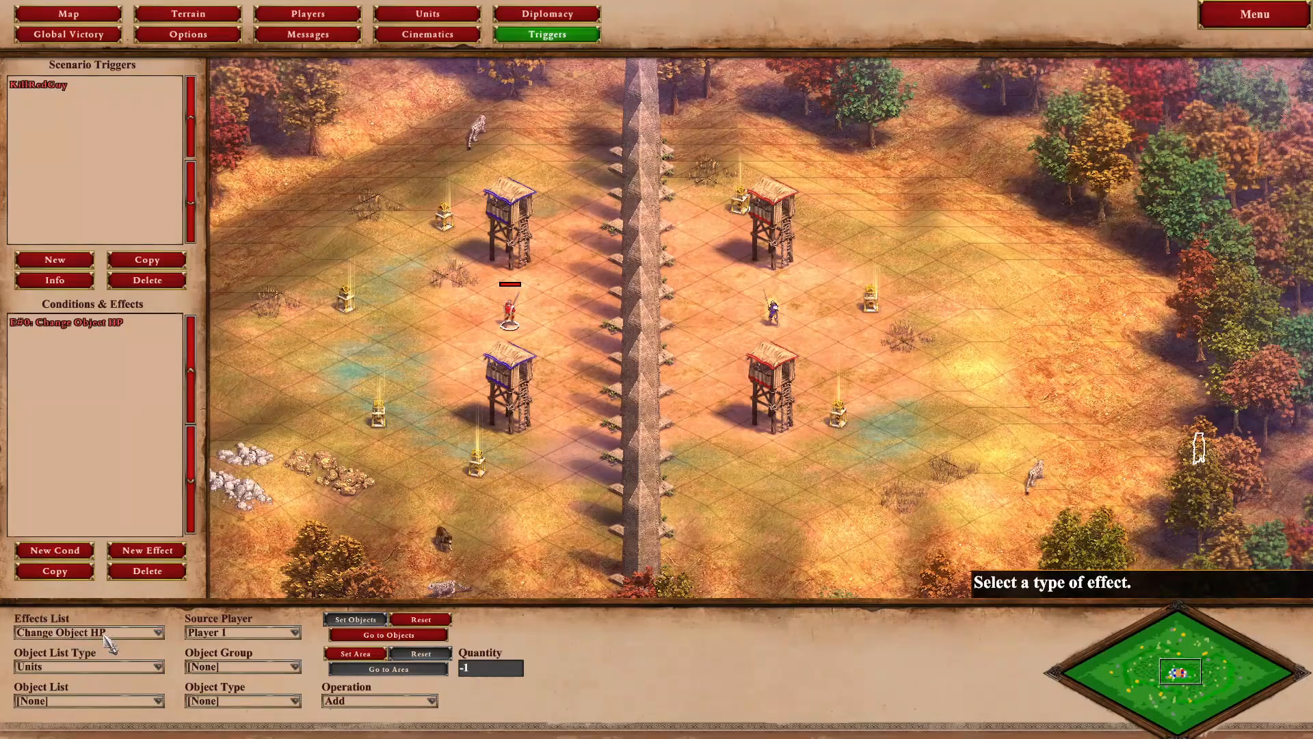
# Set the Change Object HP effect to the Subtract operation with a quantity of 5, and reopen the KillRedGuy trigger's settings.
pyautogui.click(424, 701)
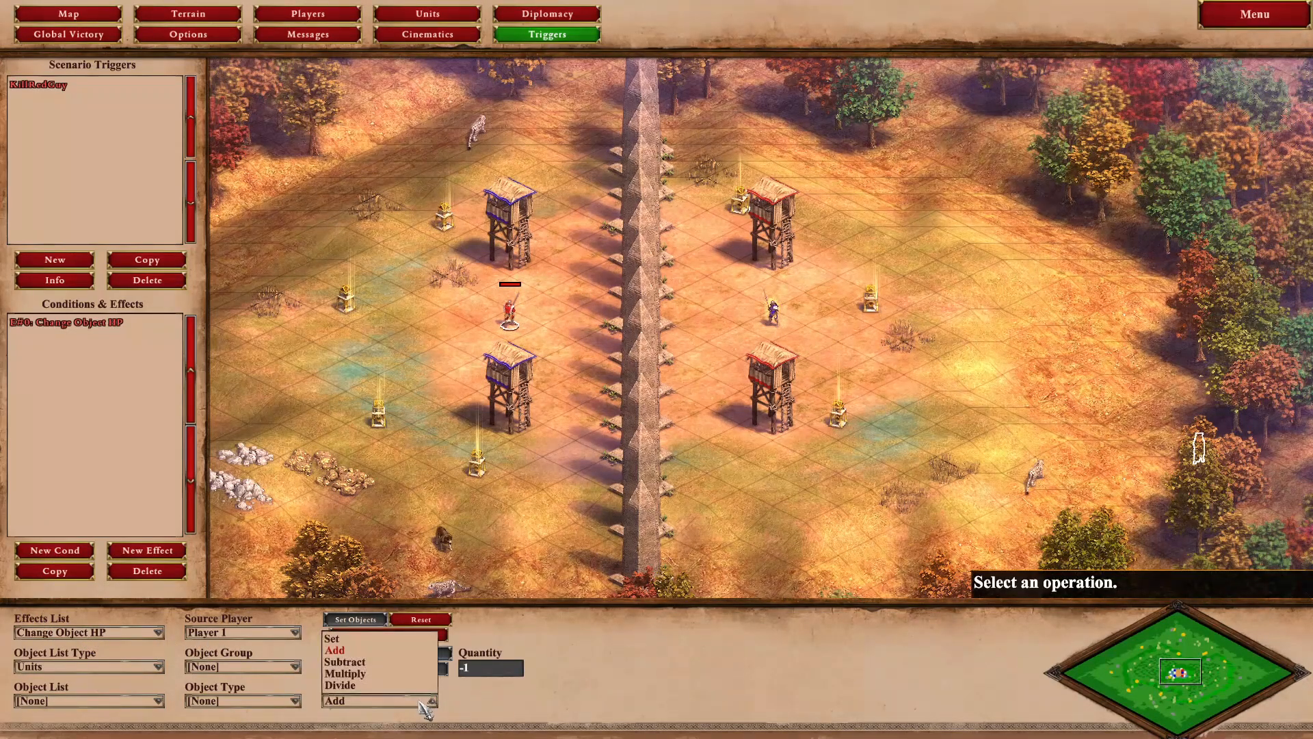
pyautogui.click(357, 663)
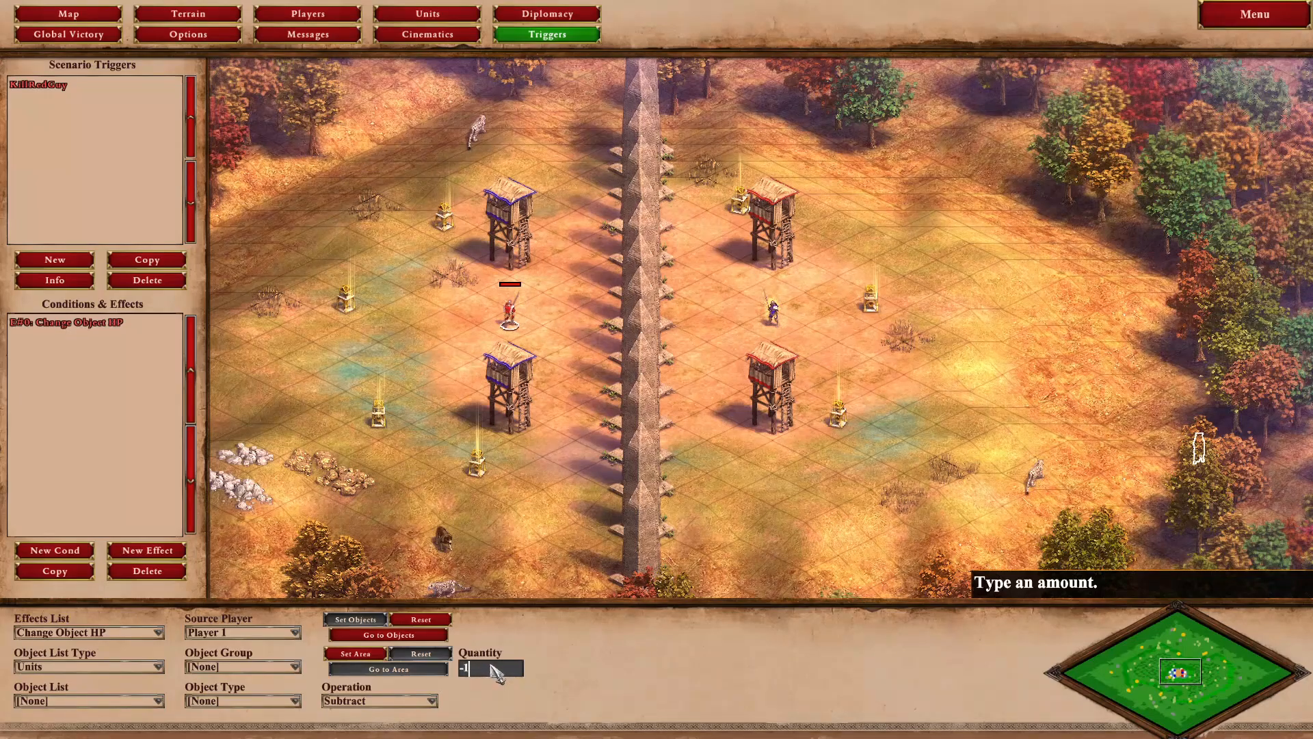
pyautogui.press('BackSpace')
pyautogui.press('BackSpace')
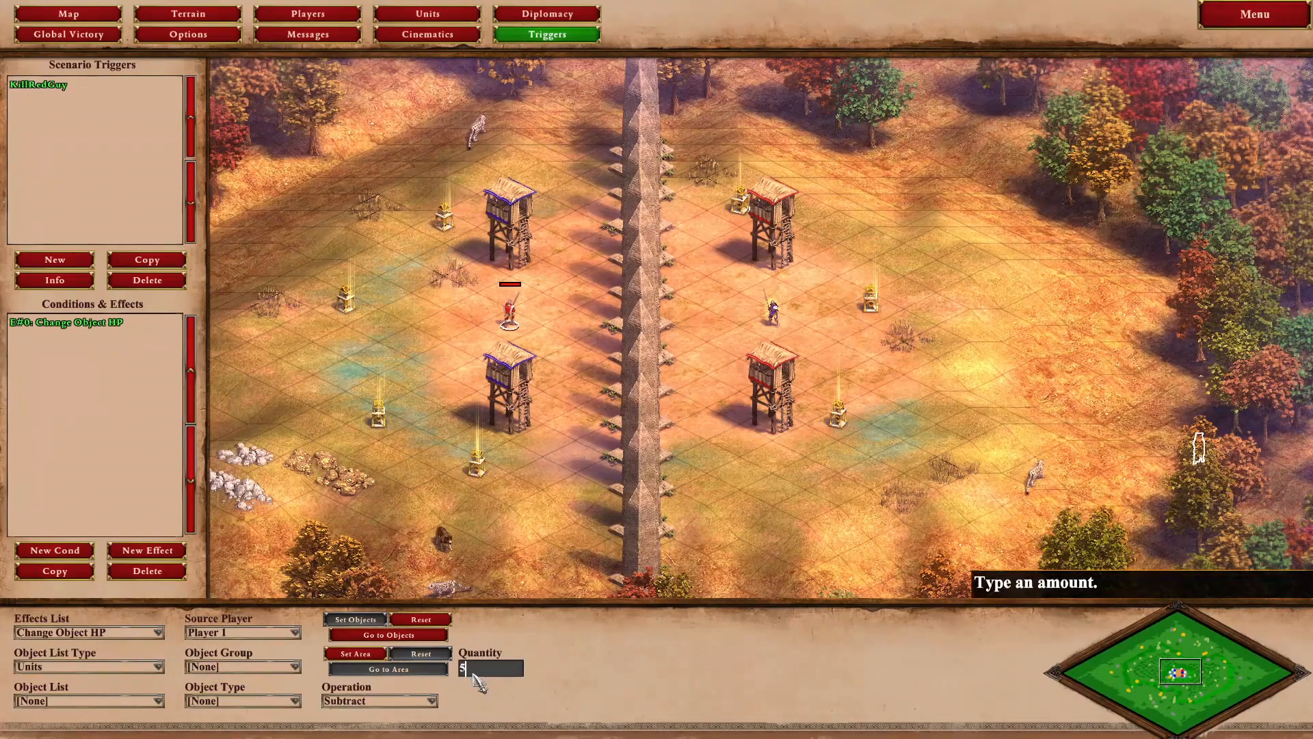
pyautogui.click(49, 89)
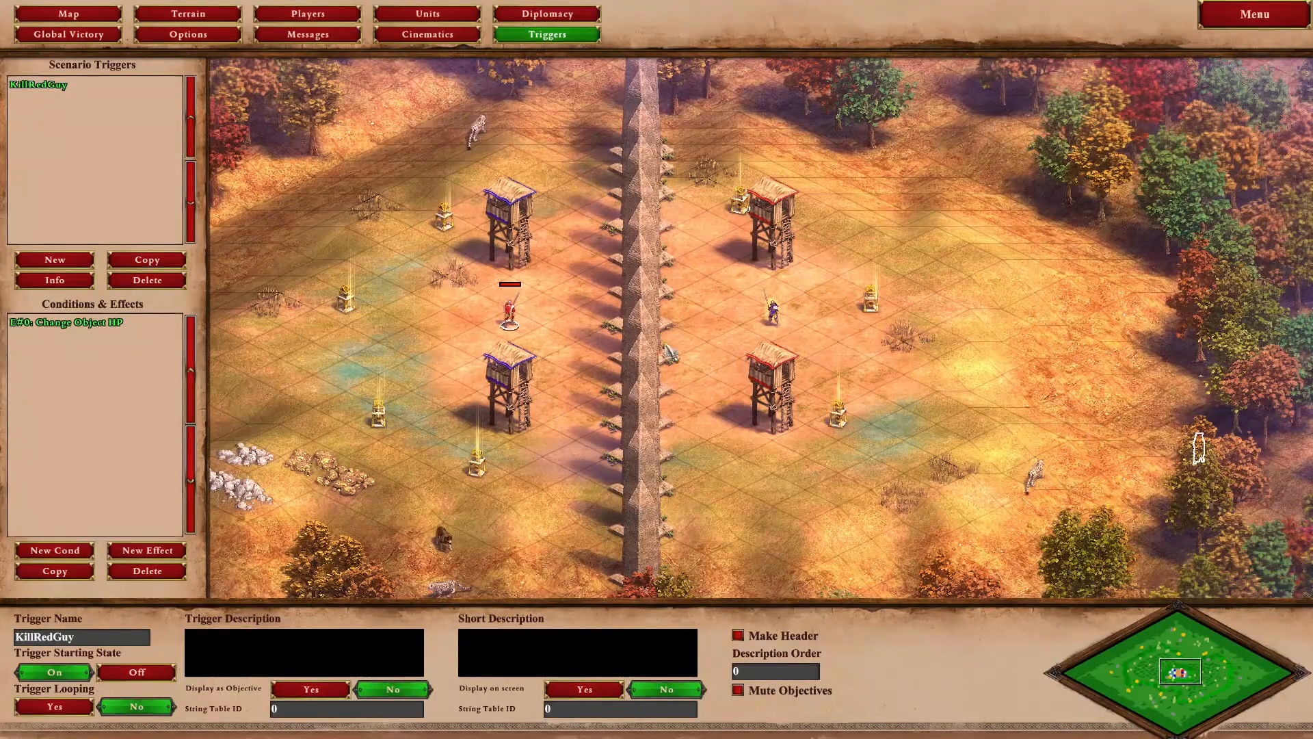
# Test-play the scenario, inspect the red Champion's hit points, and quit the test back to the editor.
pyautogui.click(1224, 22)
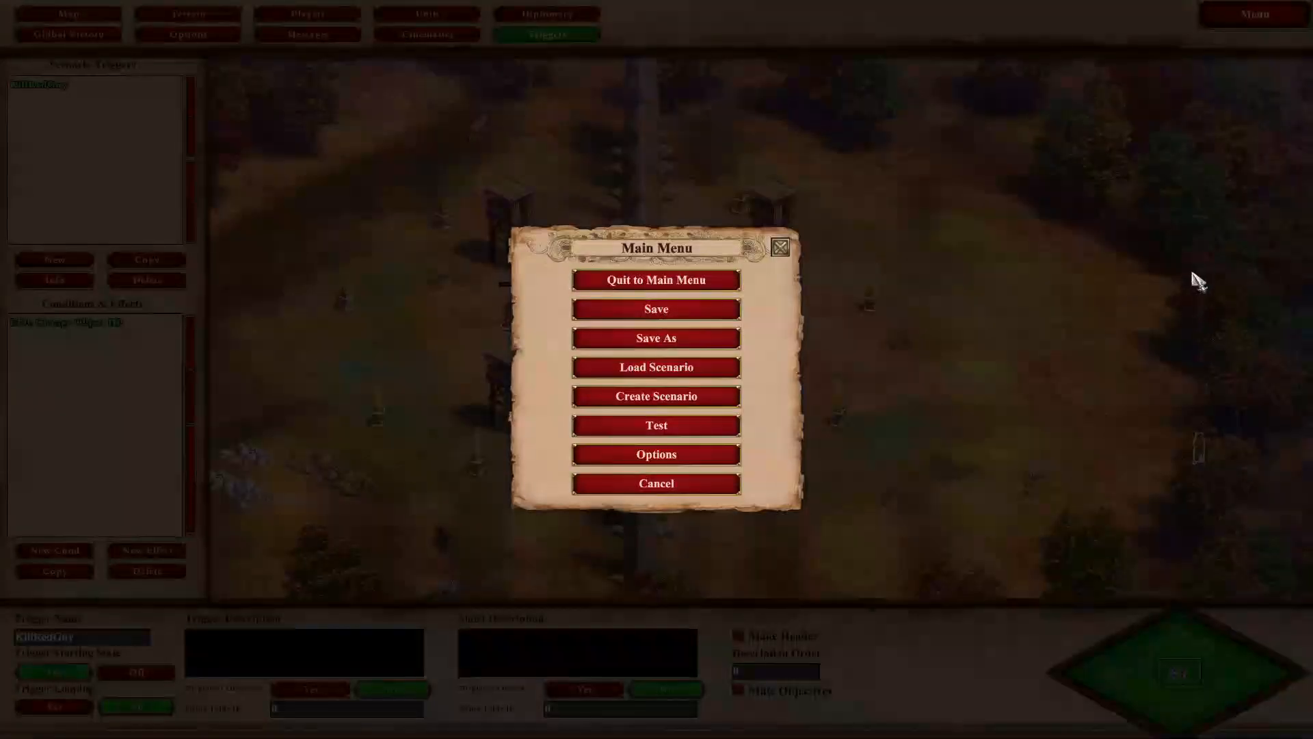
pyautogui.click(696, 418)
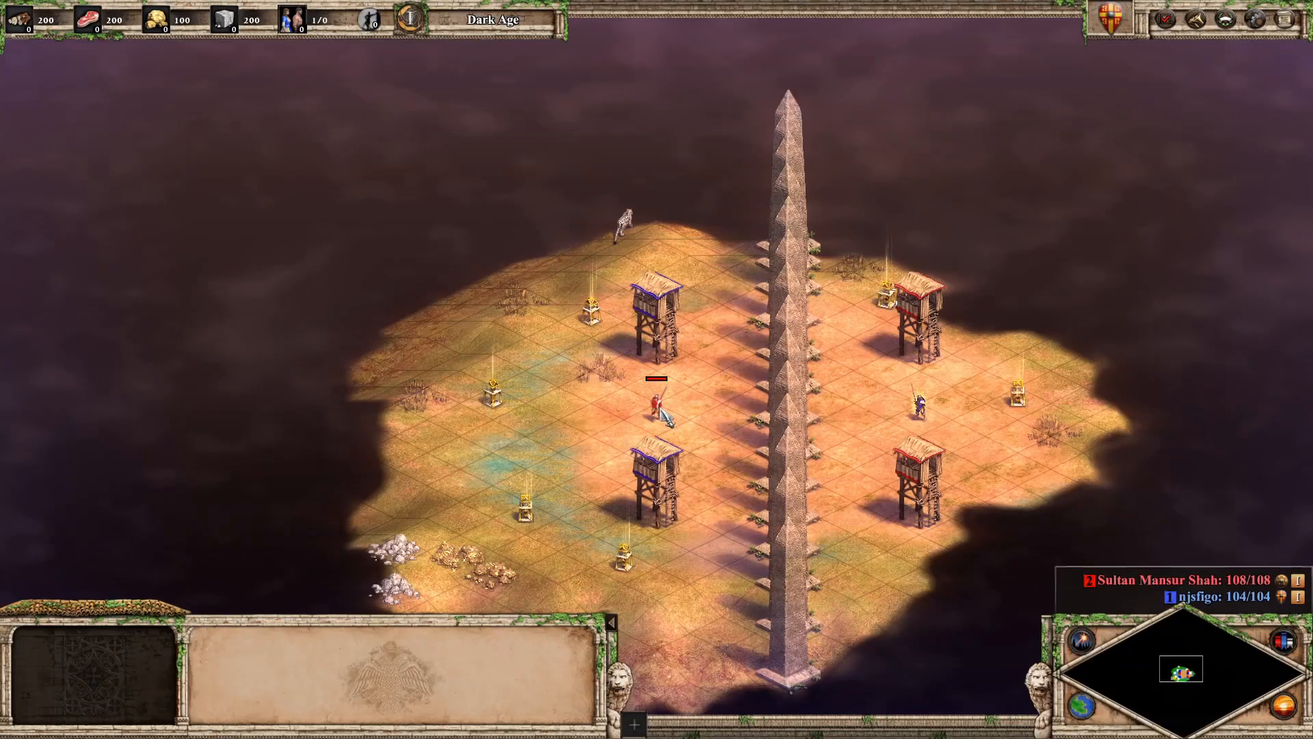
pyautogui.click(658, 410)
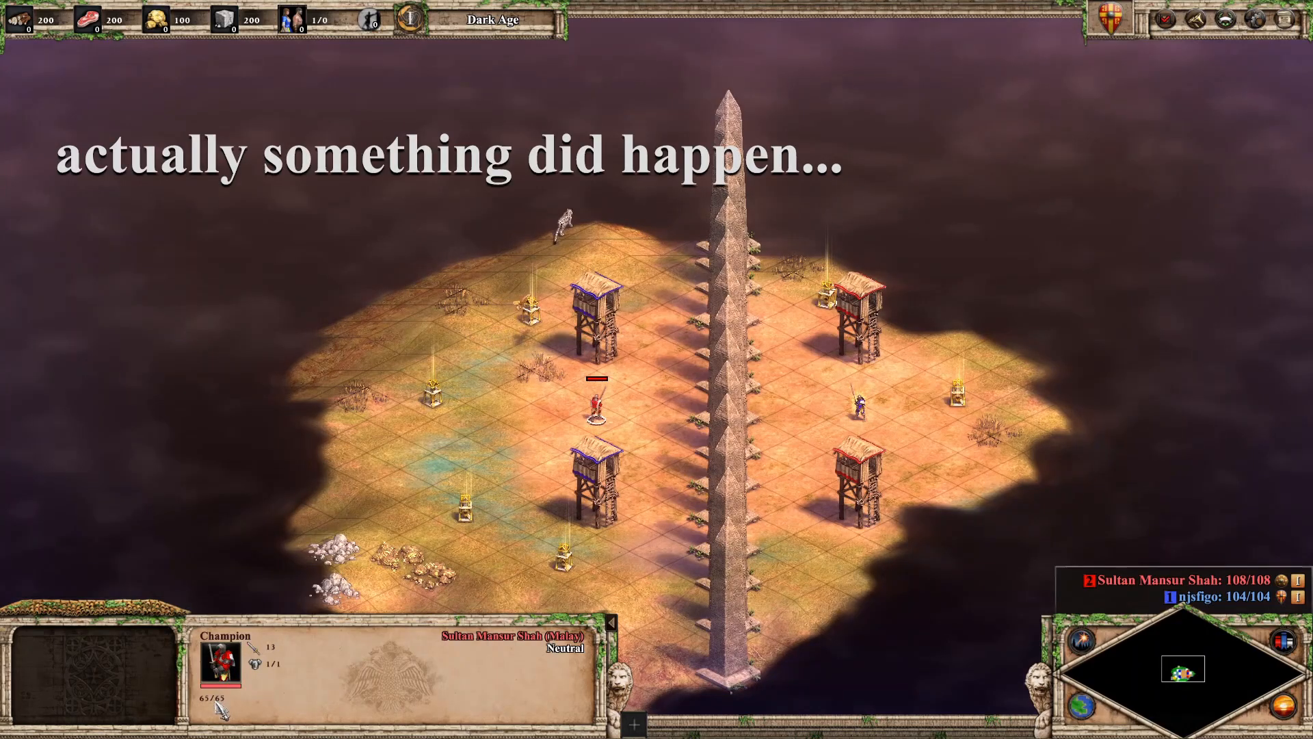
pyautogui.click(1286, 20)
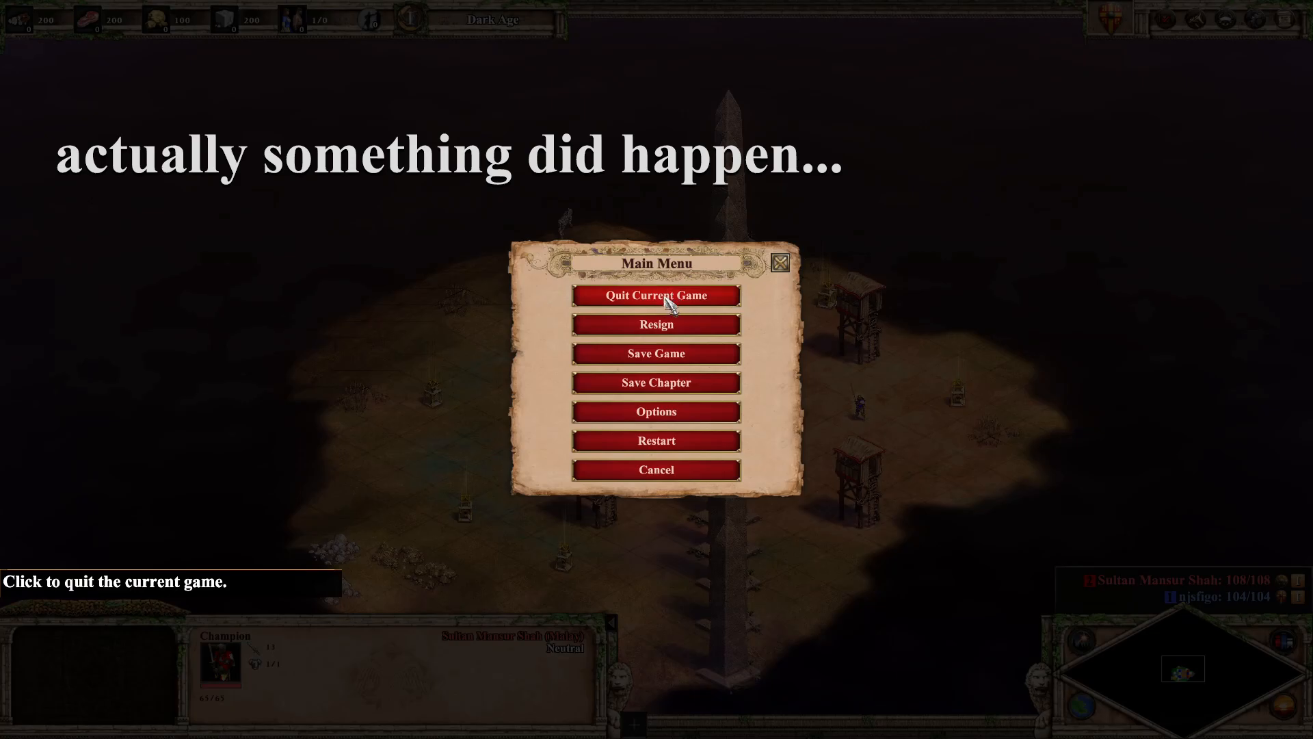
pyautogui.click(669, 301)
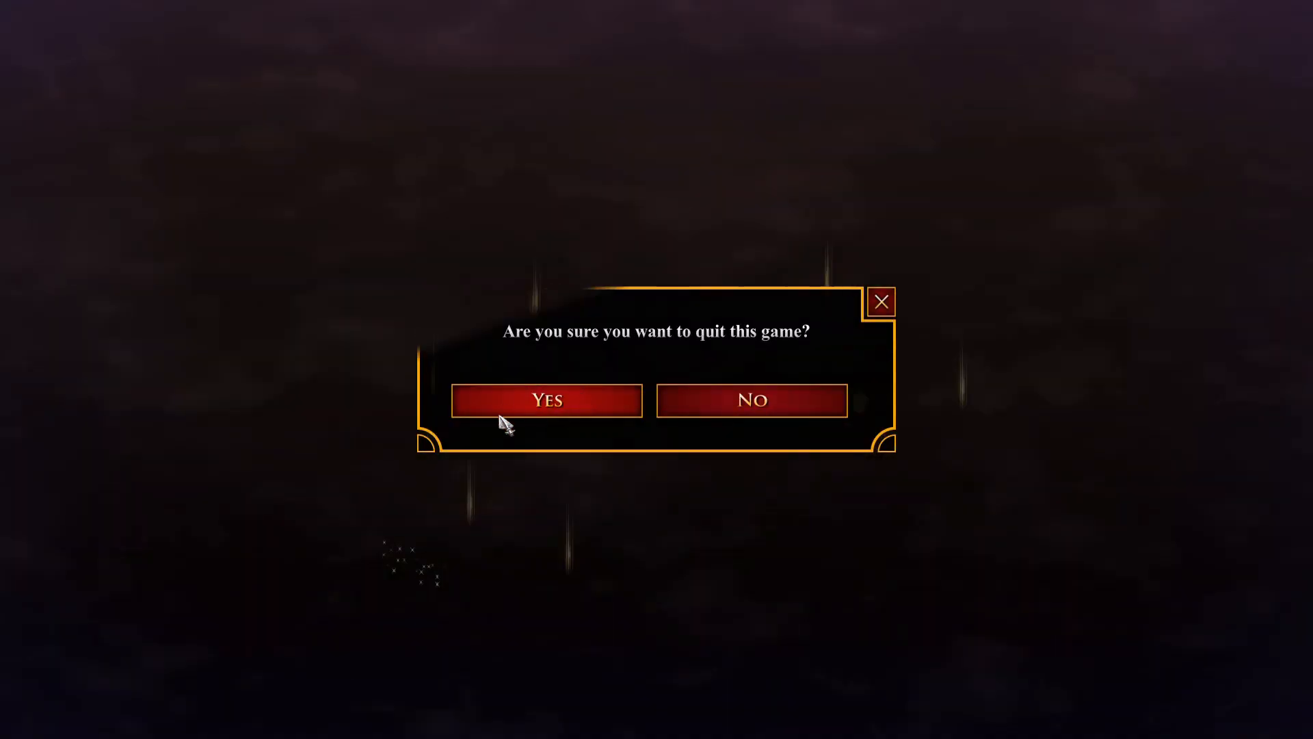
pyautogui.click(502, 415)
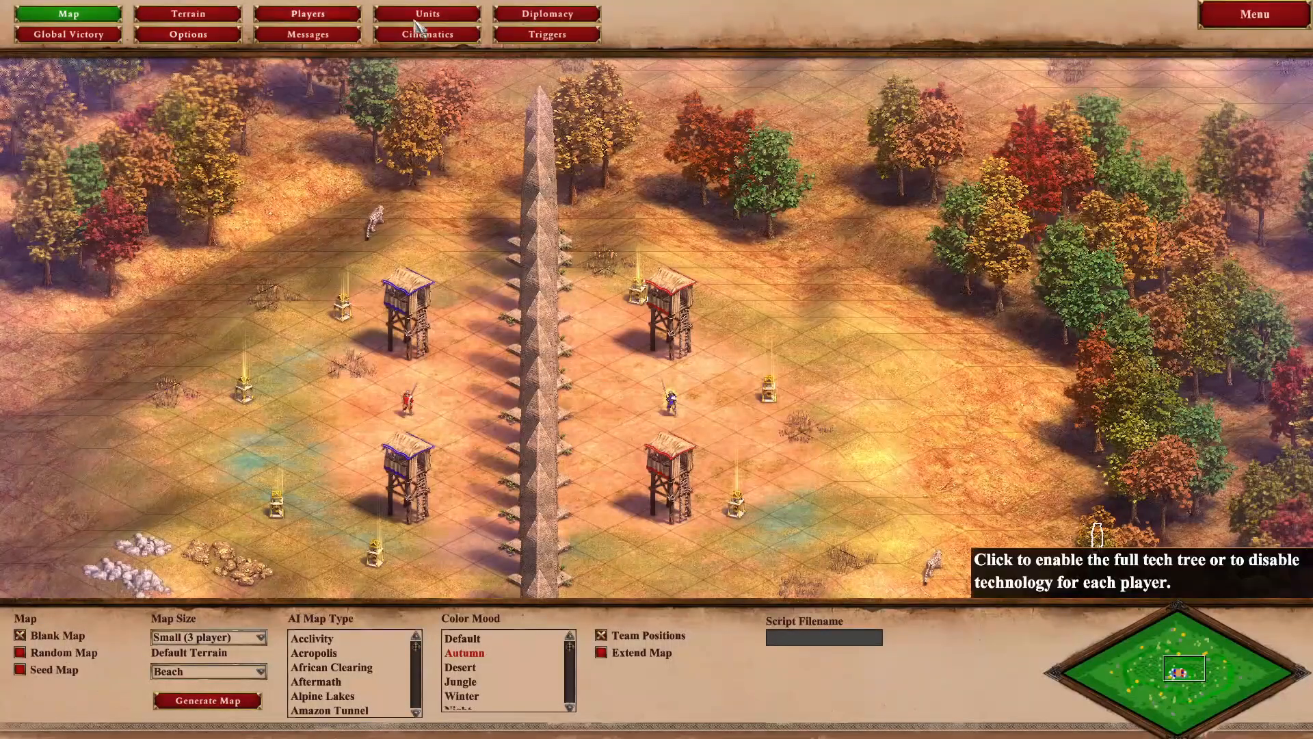
# Review the quantity of the Change Object HP effect and set the KillRedGuy trigger's looping to Yes.
pyautogui.click(551, 34)
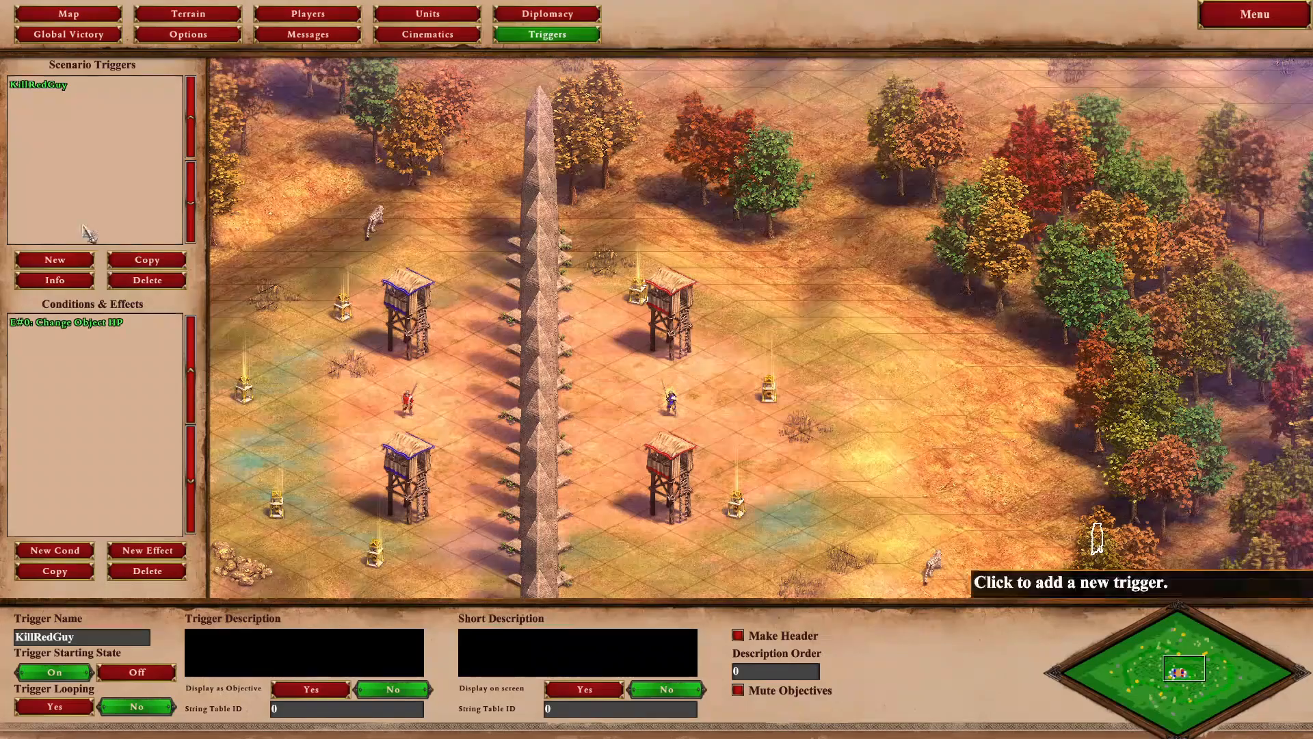
pyautogui.click(72, 327)
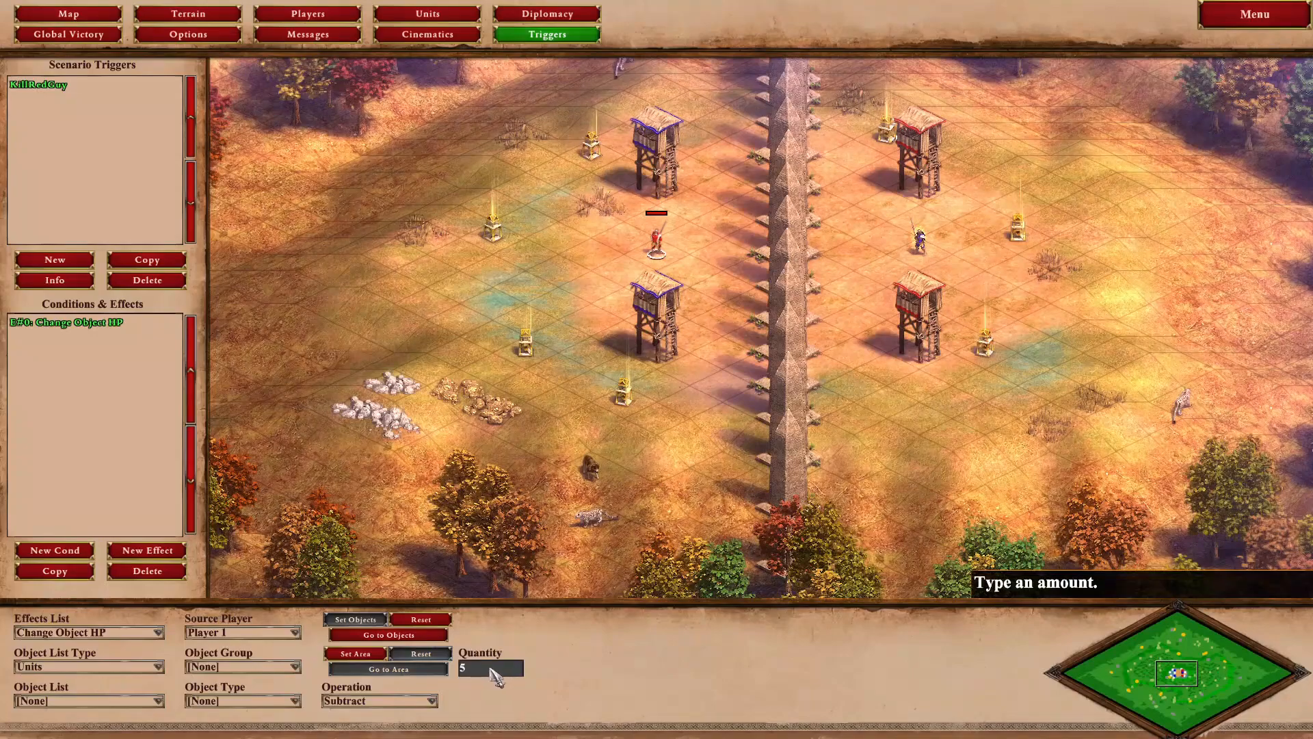
pyautogui.click(38, 86)
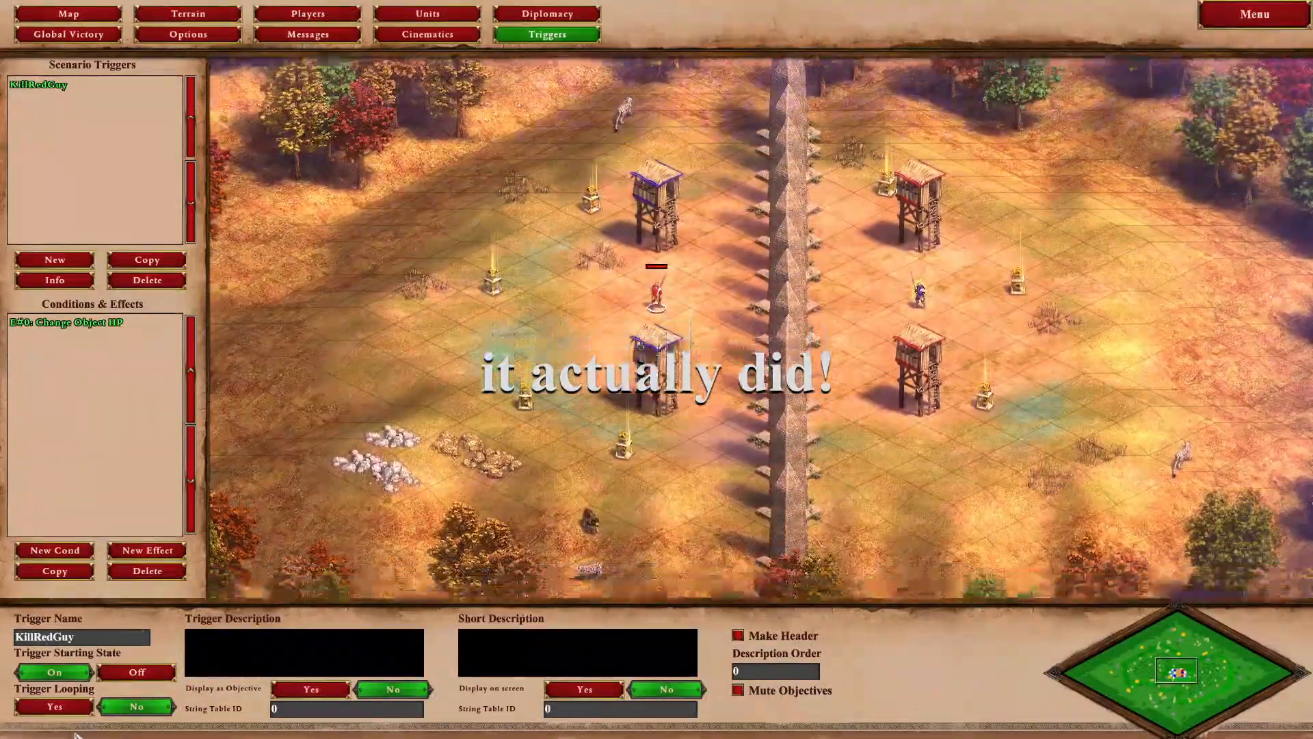
pyautogui.click(54, 706)
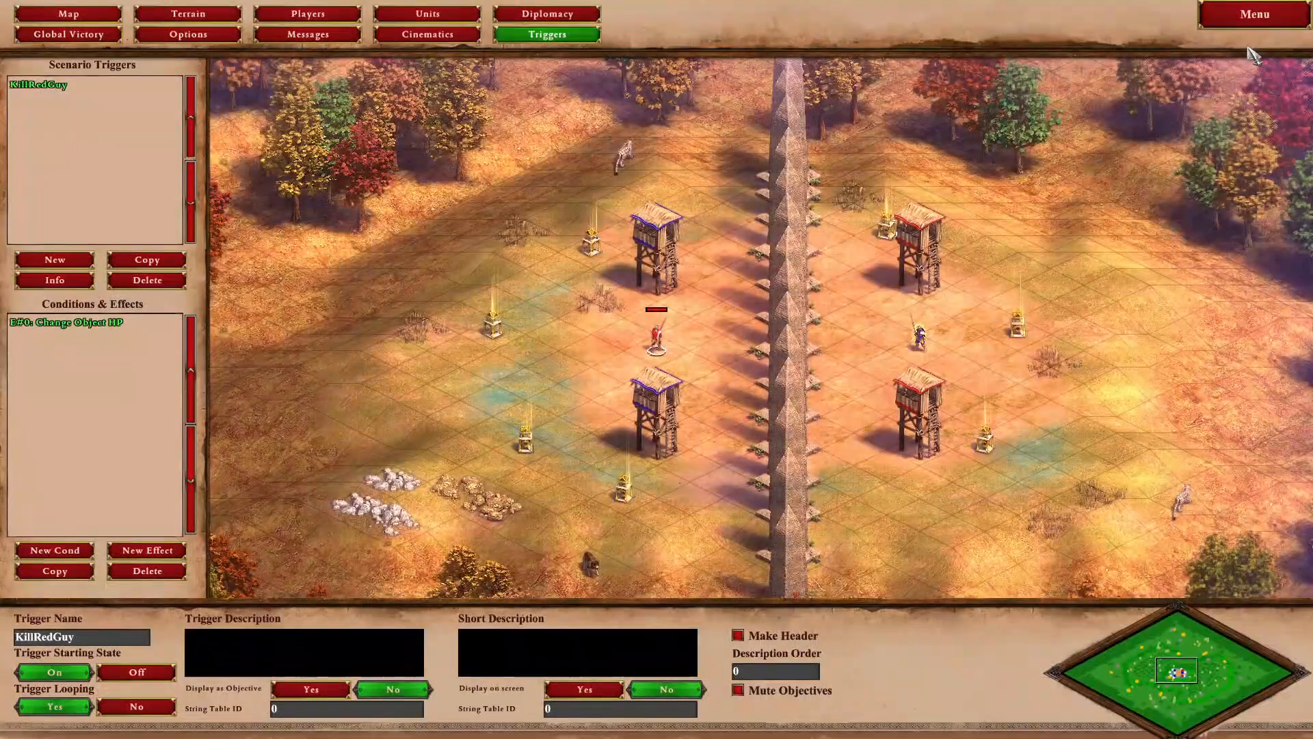
# Test-play the scenario with the looping trigger, watch the selected red unit's hit points, and return to the trigger editor.
pyautogui.click(1255, 15)
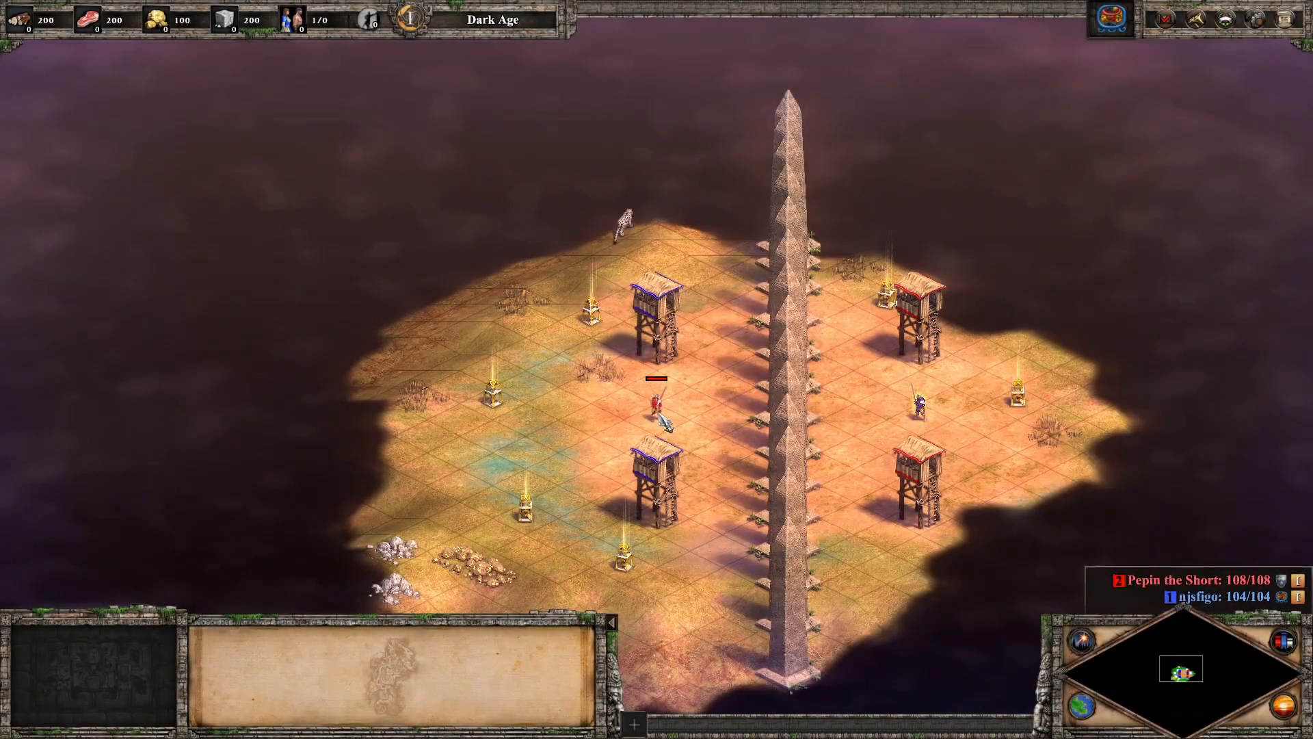
pyautogui.click(661, 416)
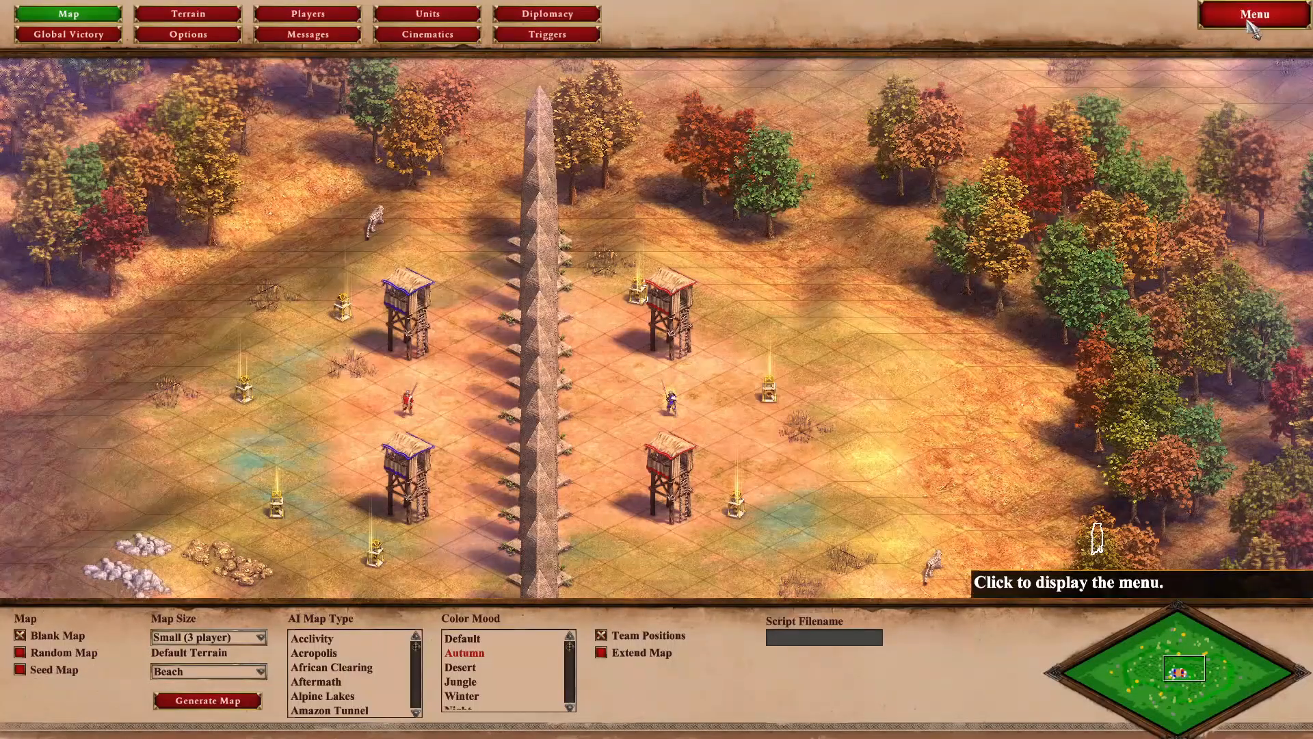
pyautogui.click(547, 34)
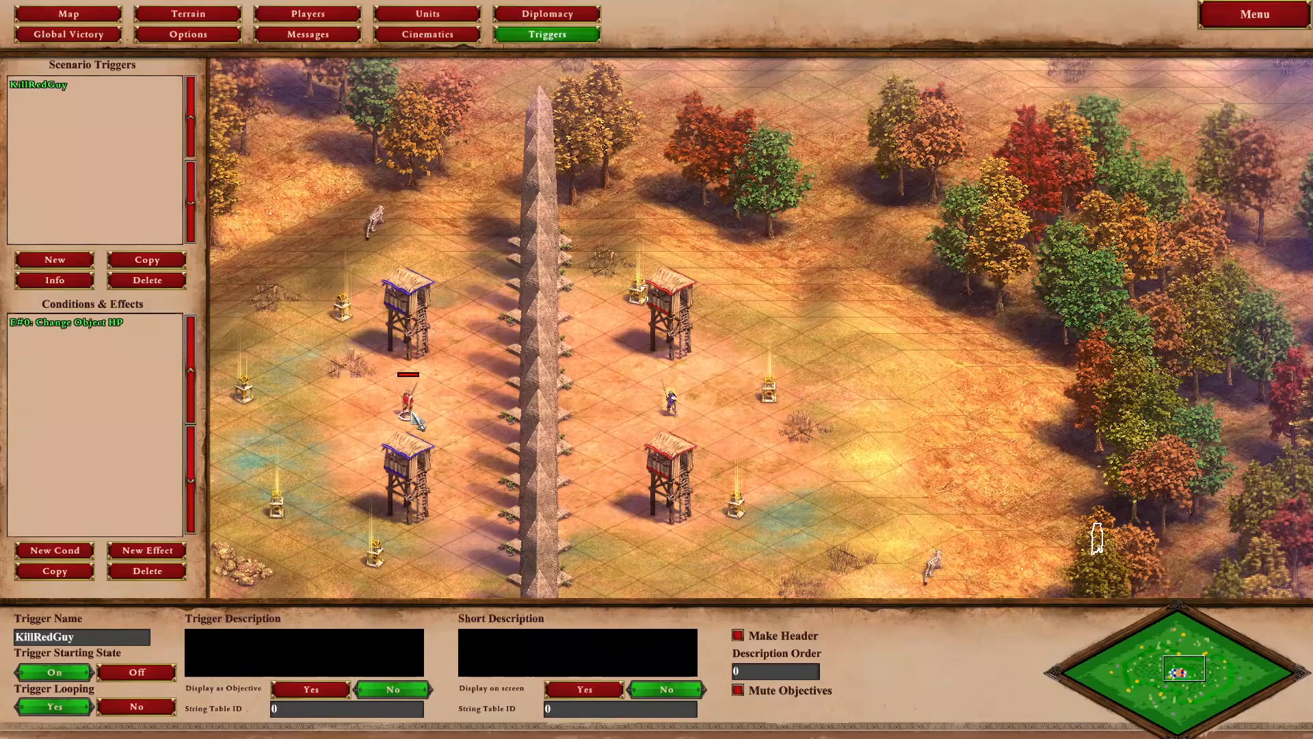
# Select the red Champion in the unit editor to check its base hit points, and return to the triggers.
pyautogui.click(428, 14)
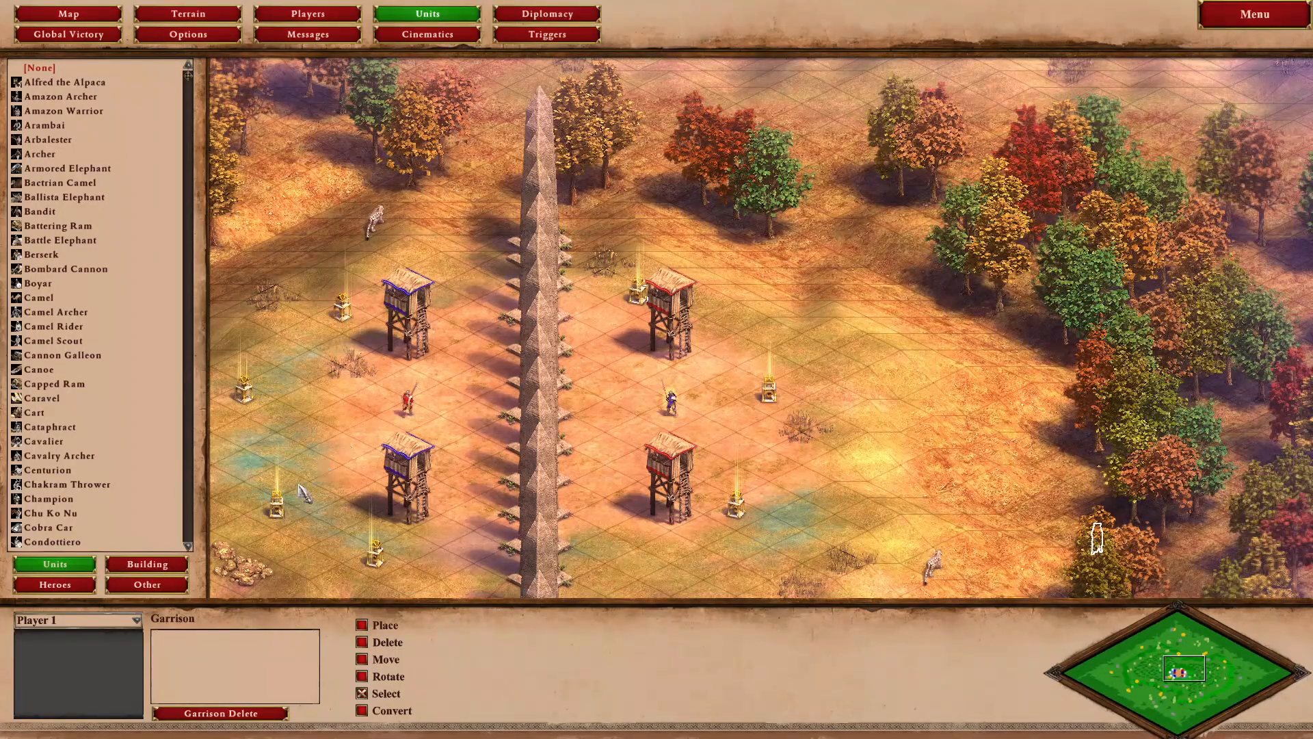
pyautogui.click(130, 414)
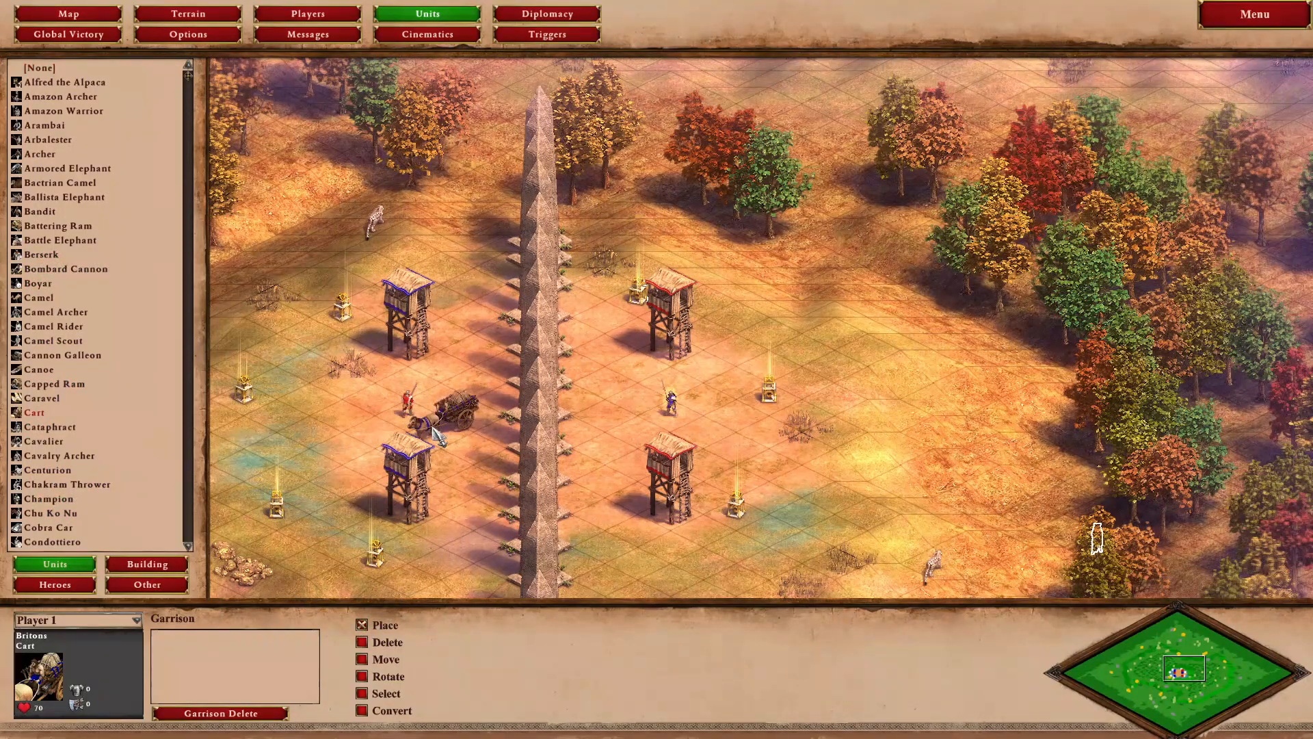
pyautogui.click(363, 693)
pyautogui.click(409, 405)
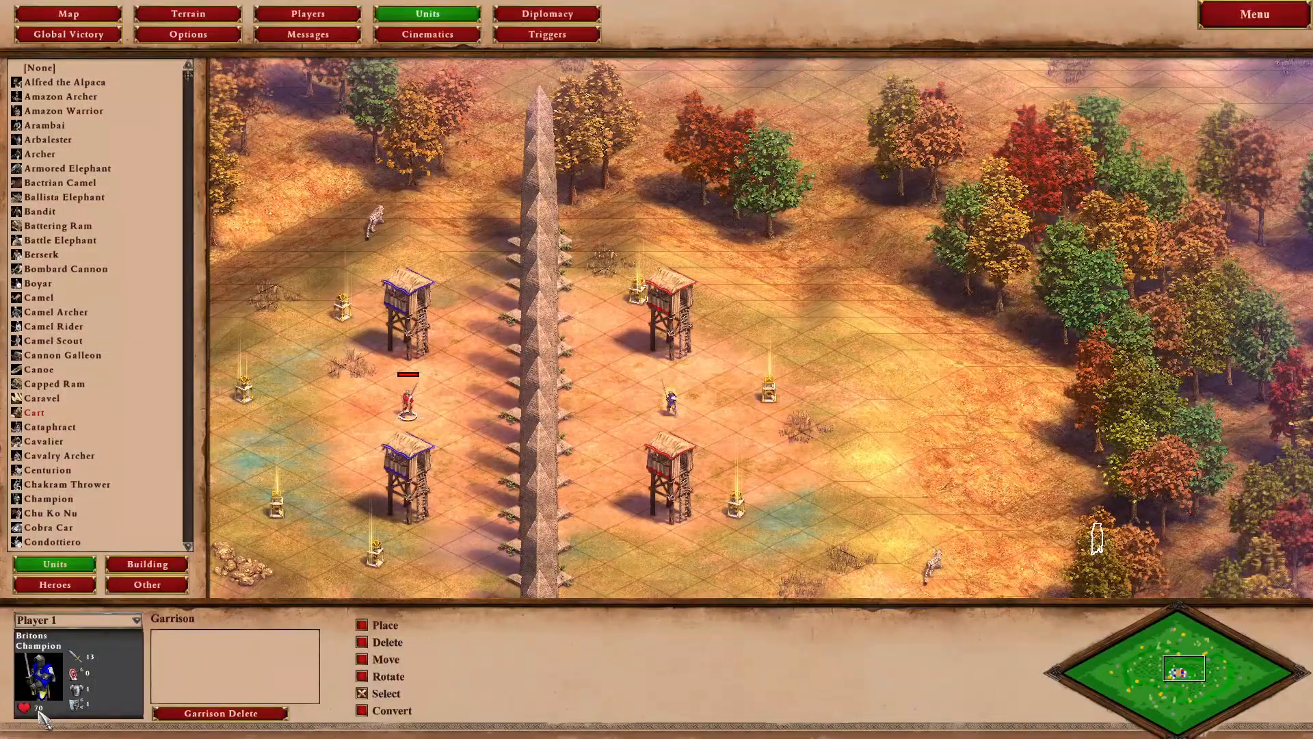
pyautogui.click(548, 35)
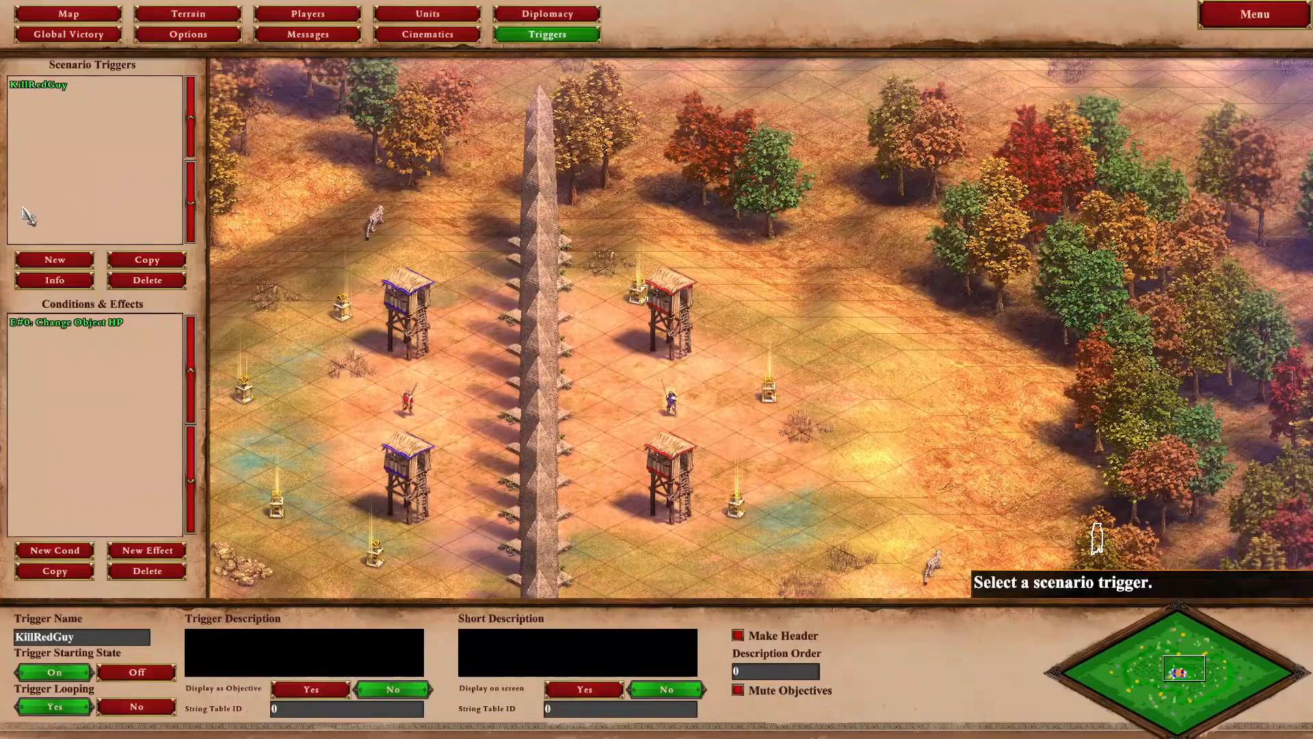
# Review the Change Object HP effect's settings and set the KillRedGuy trigger's looping to No.
pyautogui.press('Left')
pyautogui.press('Down')
pyautogui.click(135, 468)
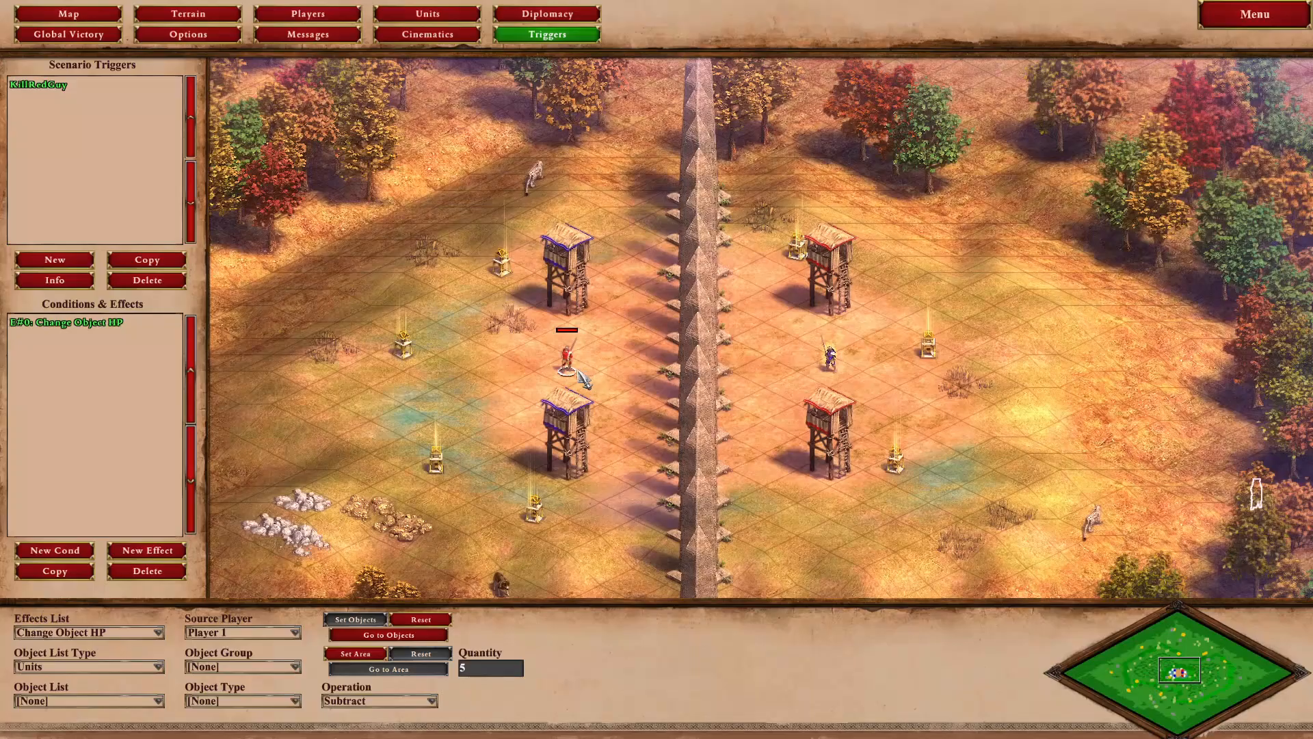
pyautogui.click(1256, 14)
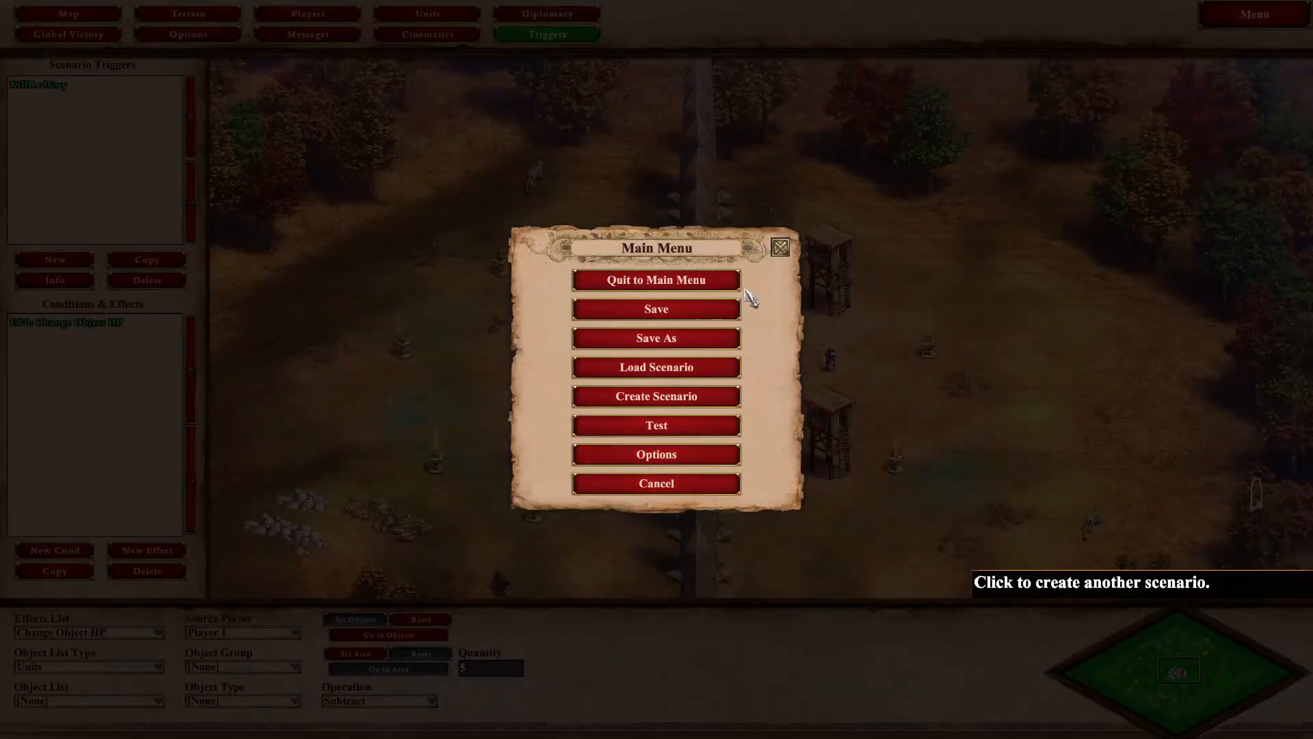
pyautogui.click(790, 251)
pyautogui.click(82, 86)
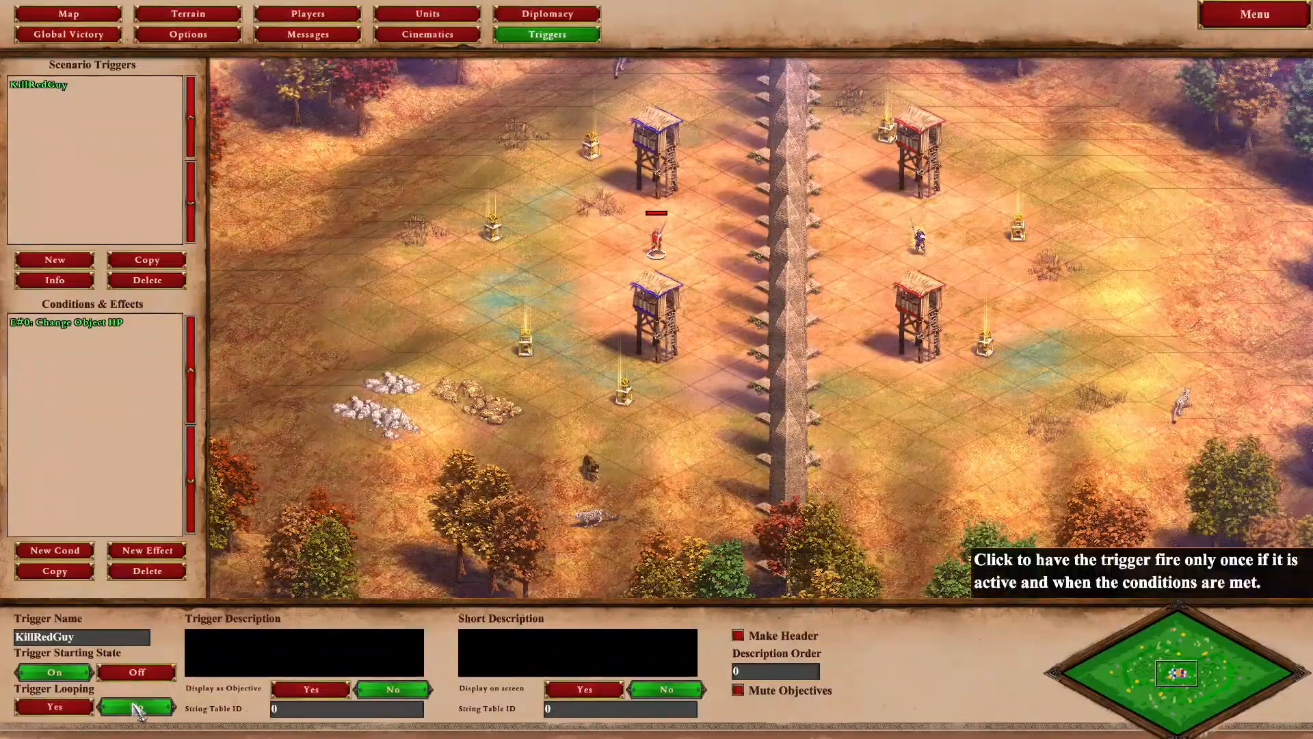
# Test-play the scenario with looping off, check the red Champion's hit points, and quit back to the editor.
pyautogui.click(1256, 14)
pyautogui.click(659, 427)
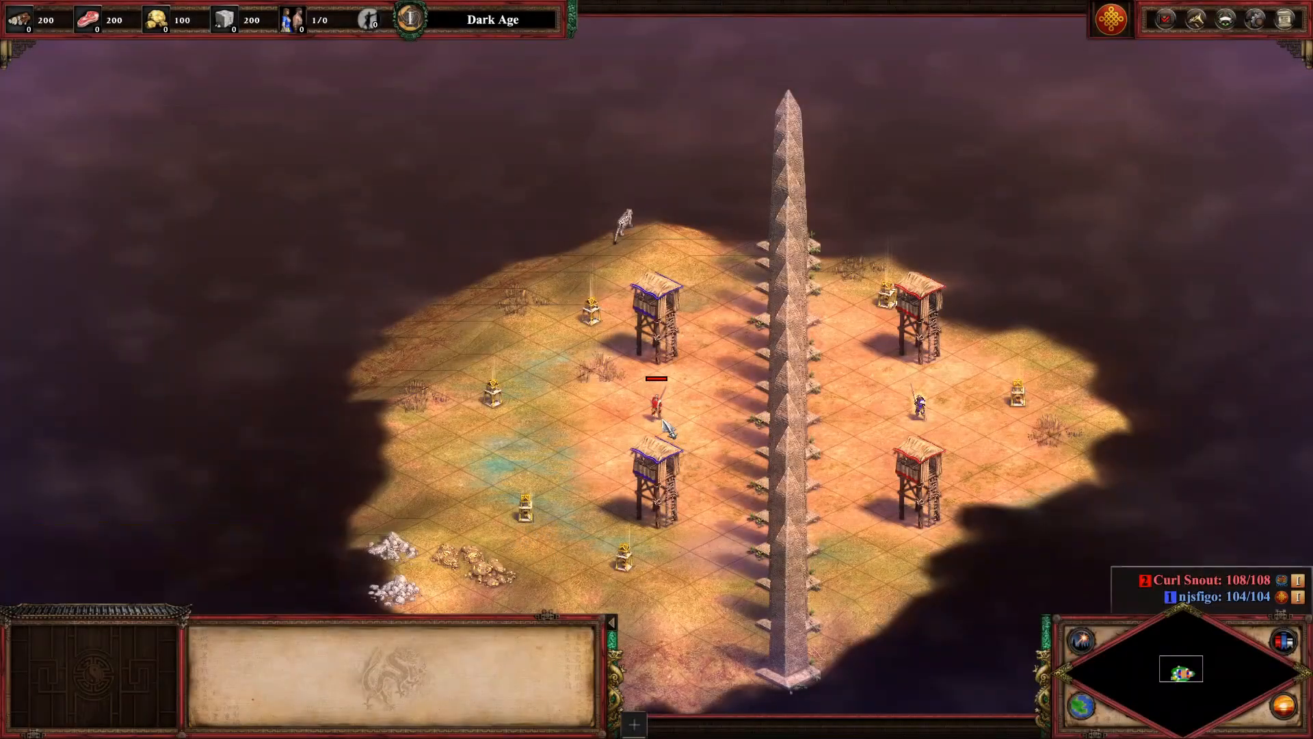
pyautogui.click(658, 414)
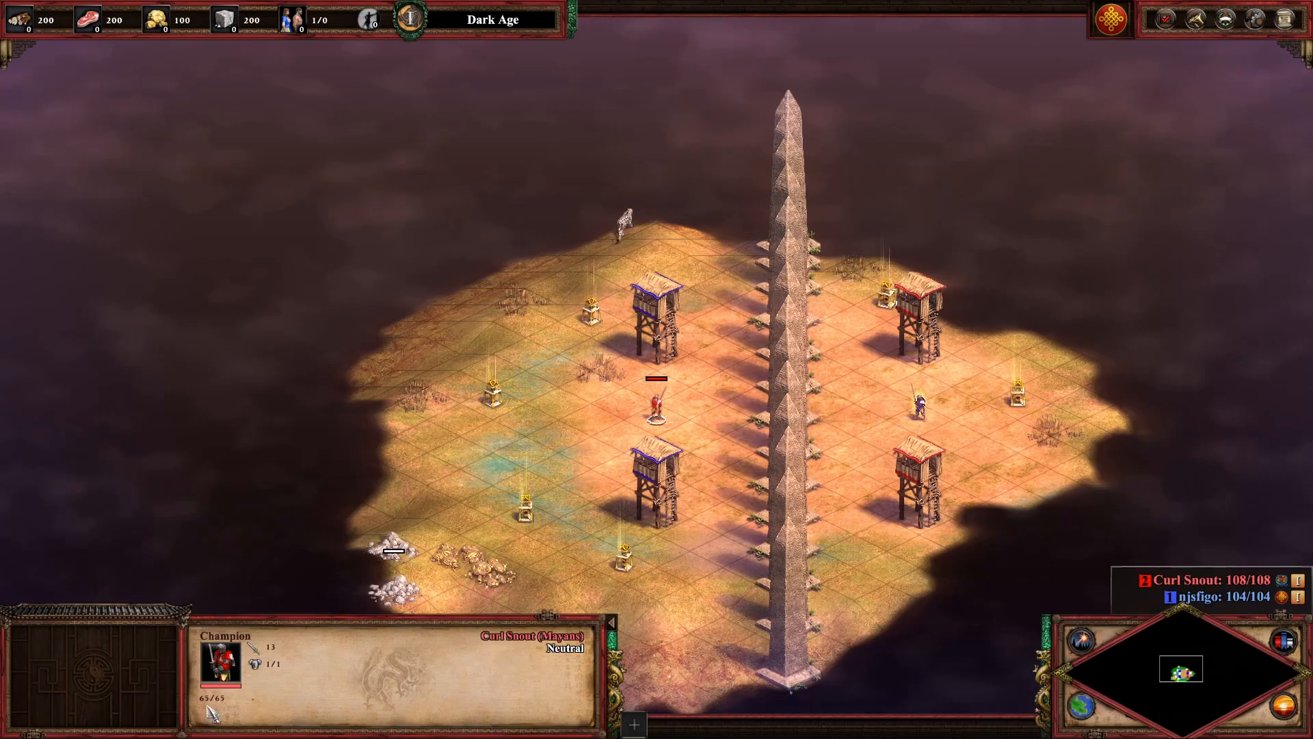
pyautogui.click(1285, 21)
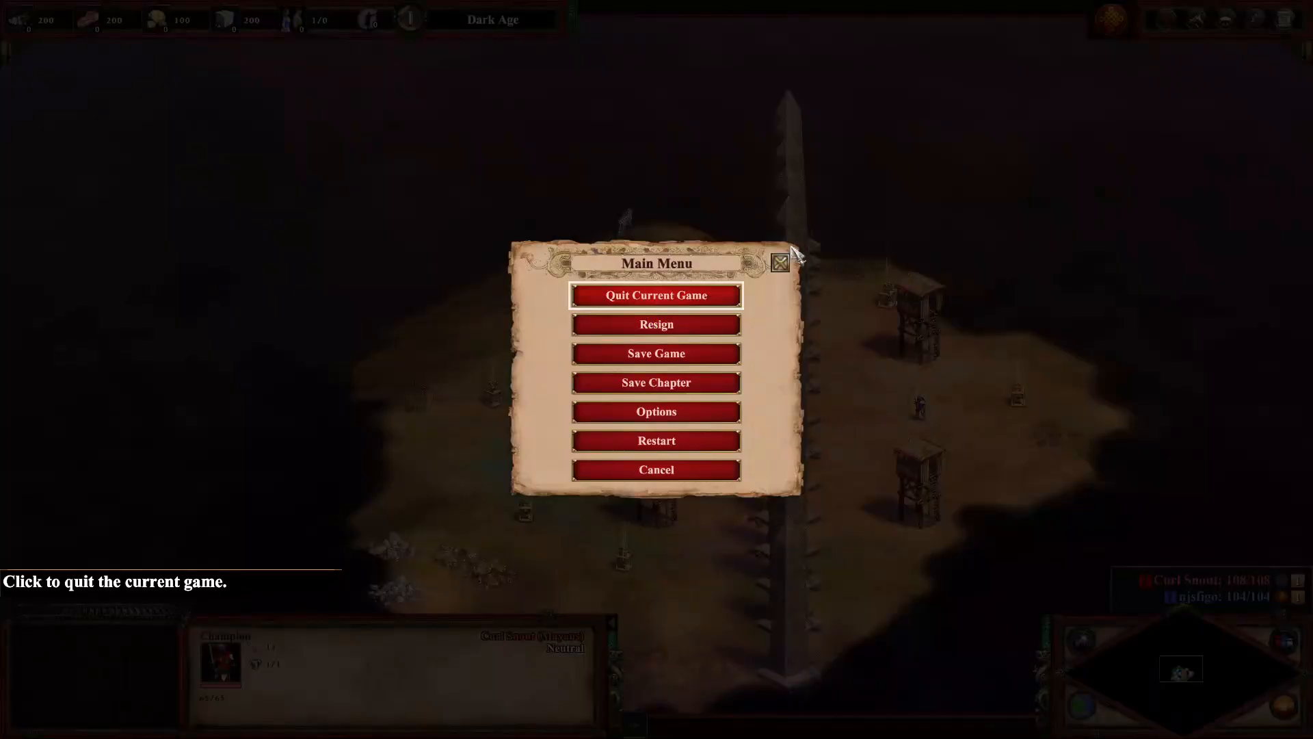
pyautogui.click(613, 296)
pyautogui.click(545, 404)
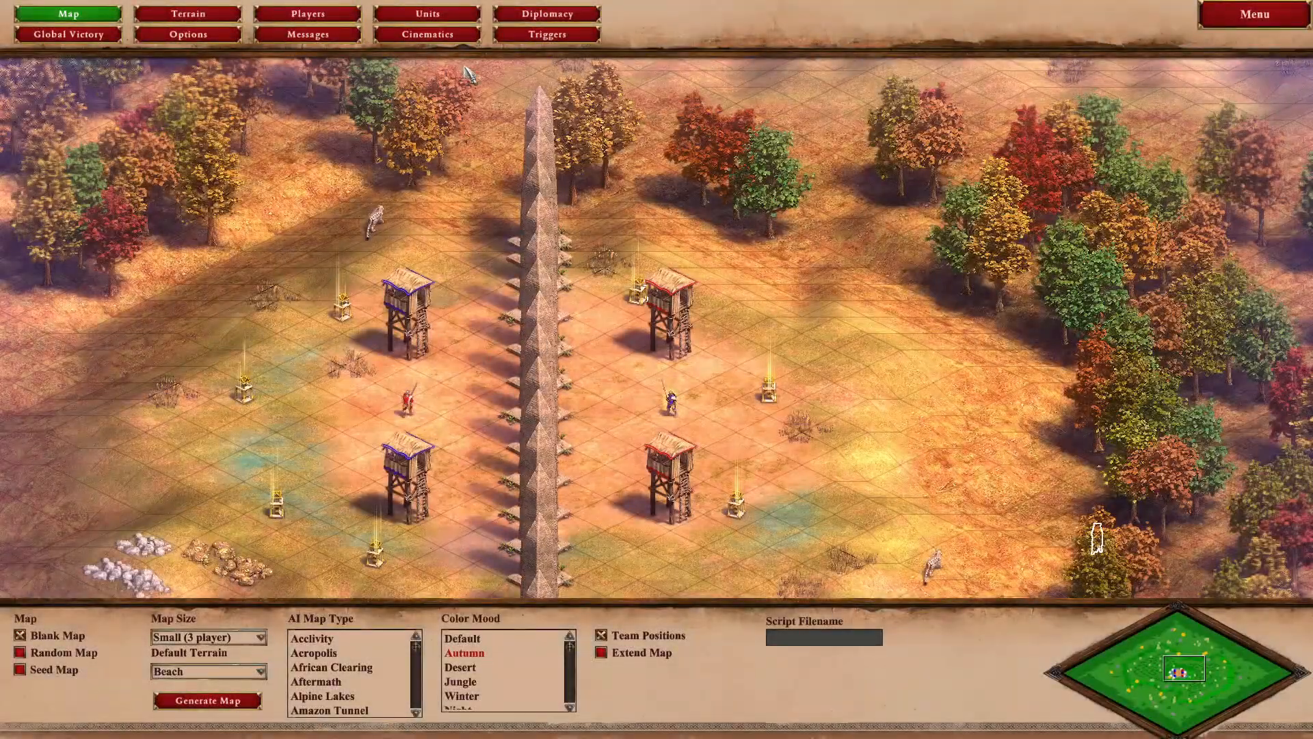
# Set the KillRedGuy trigger's looping back to Yes and test-play the scenario until the red unit dies, continuing back to the editor.
pyautogui.click(547, 34)
pyautogui.click(55, 706)
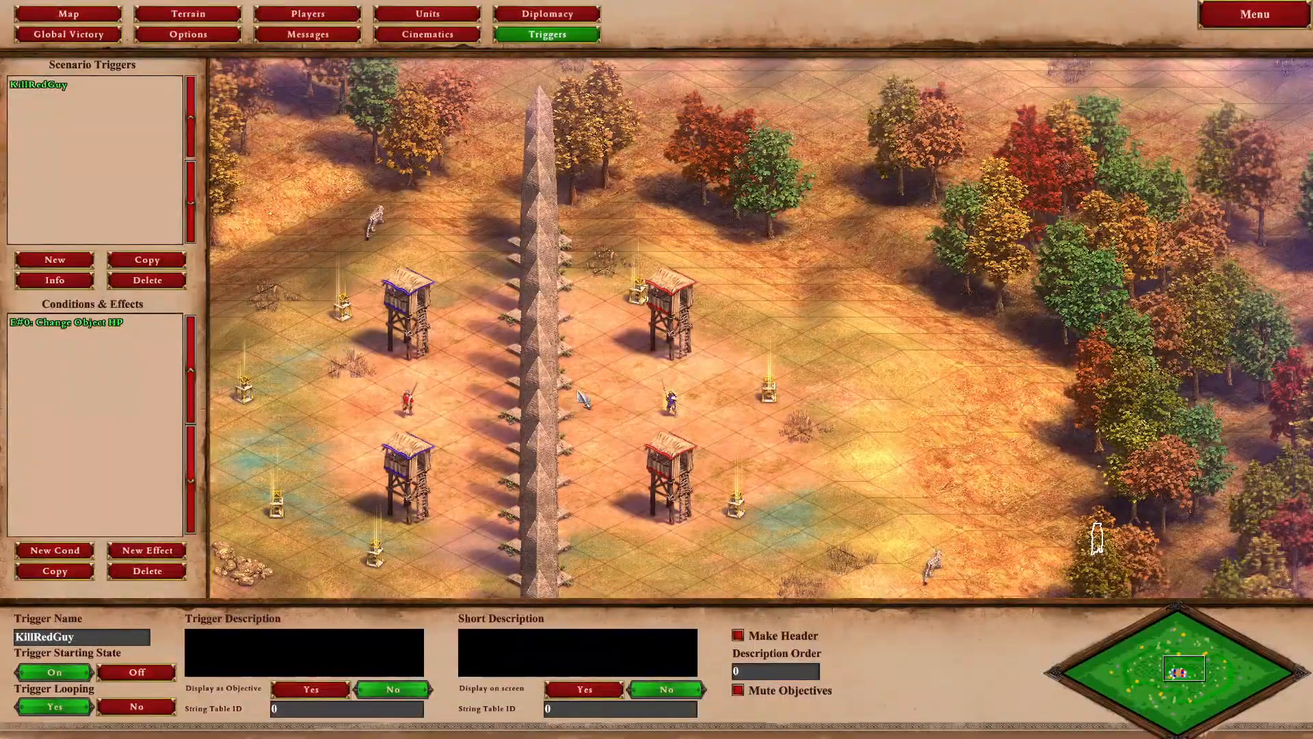
pyautogui.click(1232, 21)
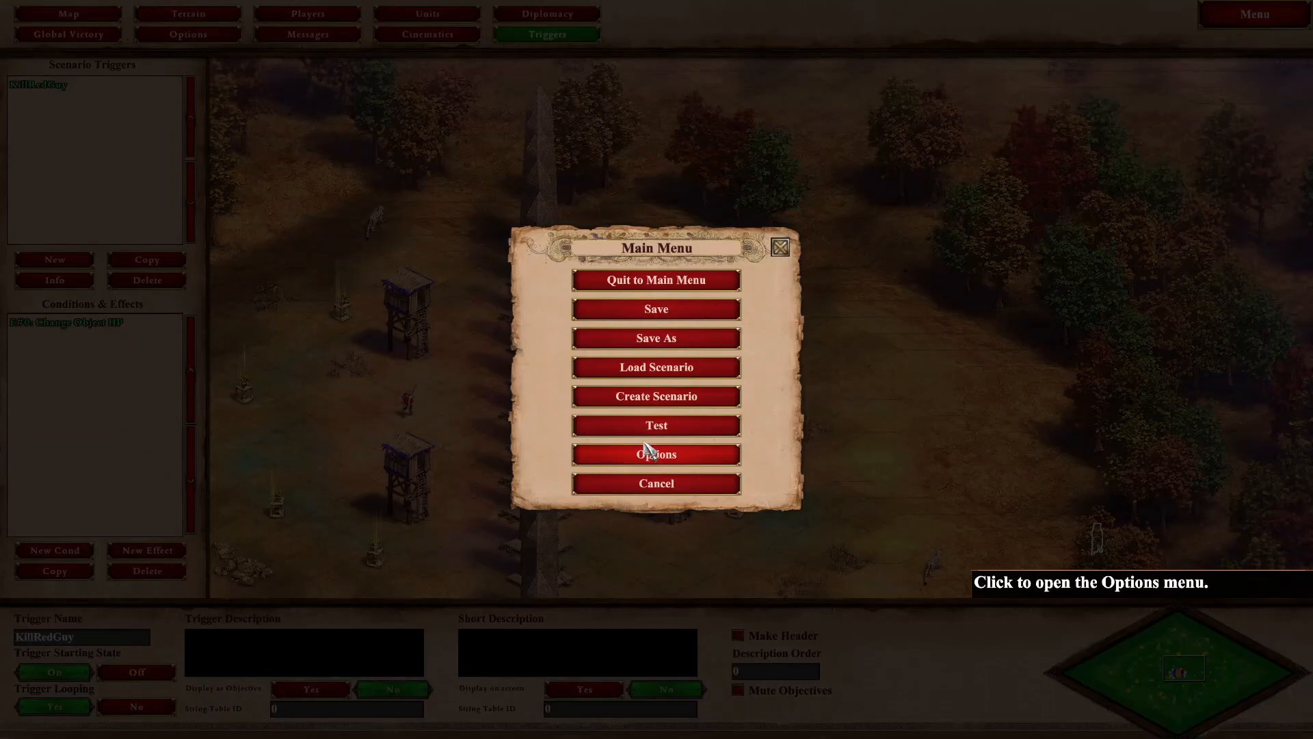
pyautogui.click(656, 425)
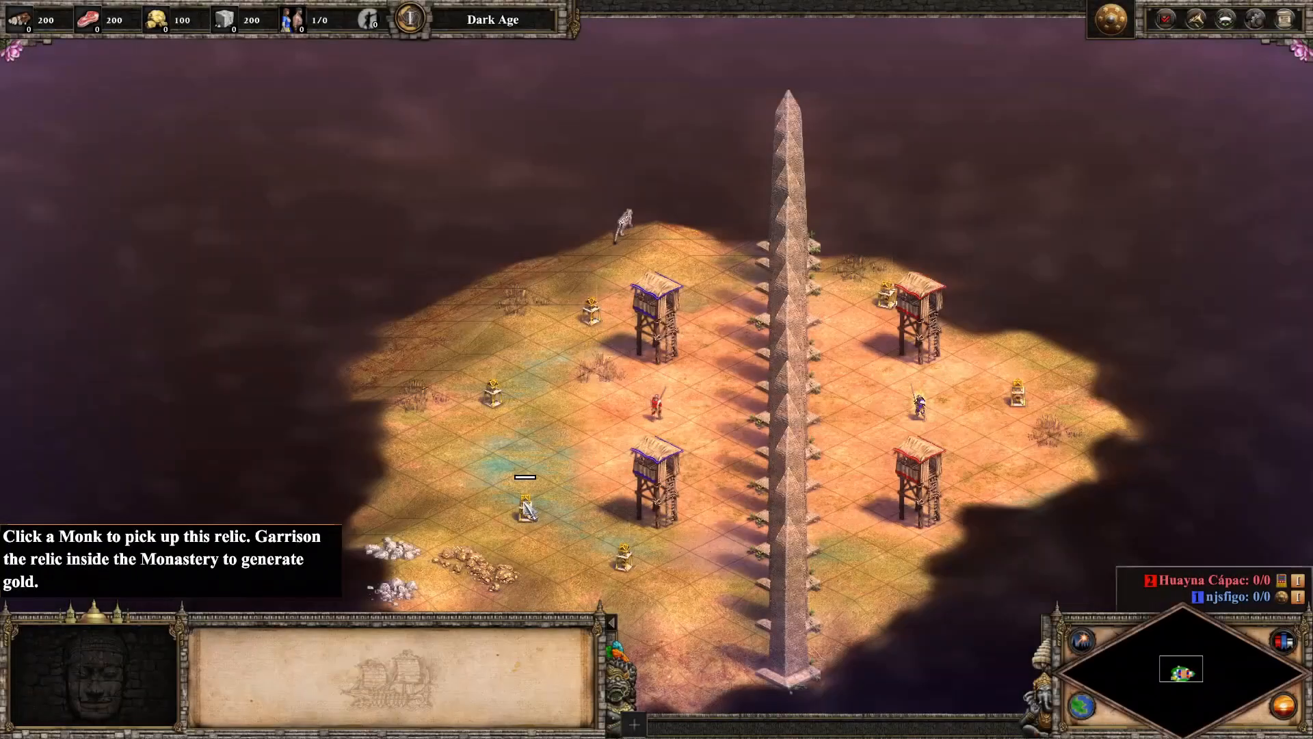
pyautogui.click(655, 414)
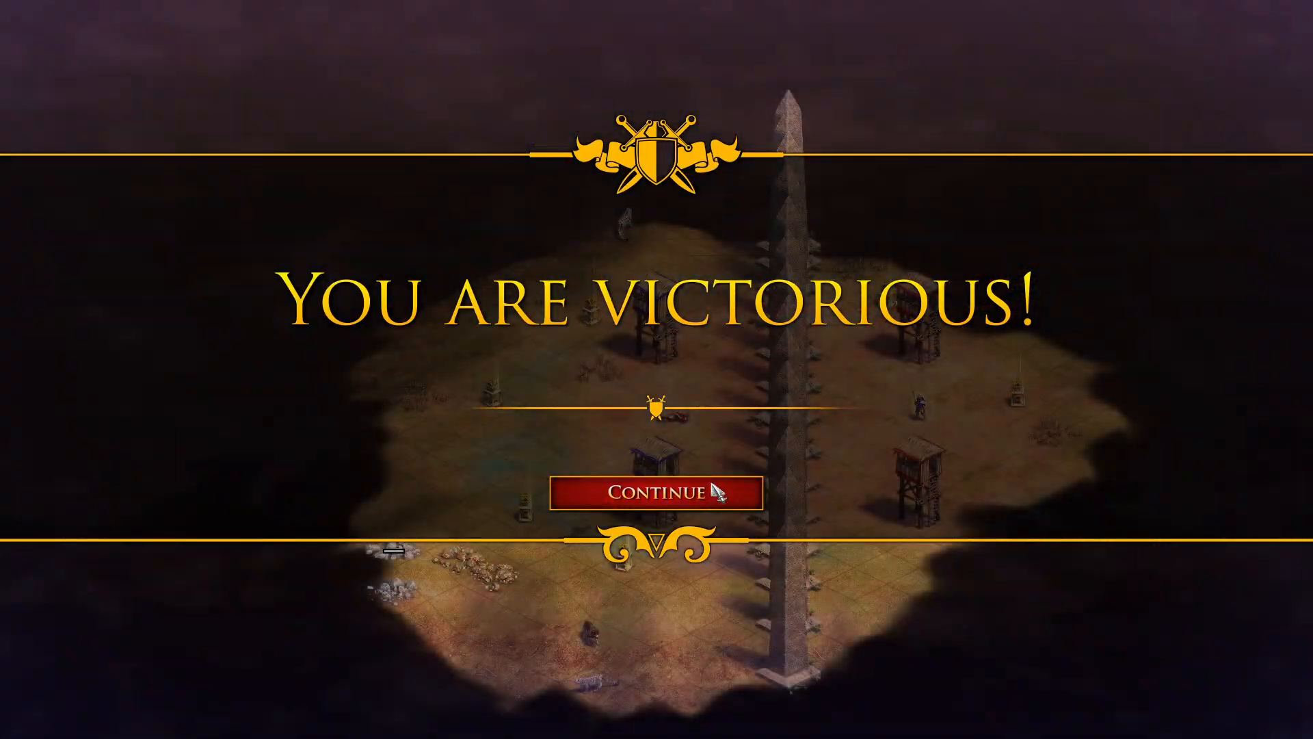
pyautogui.click(716, 490)
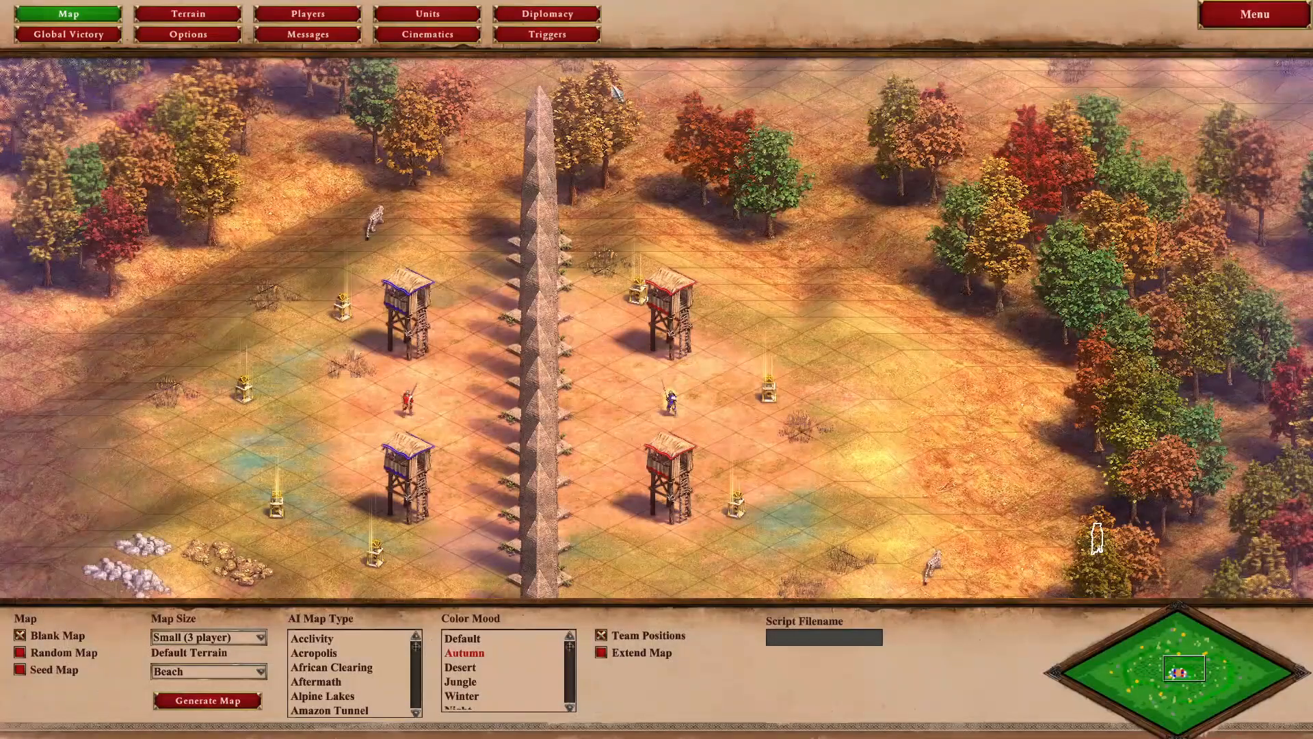
# Return to the KillRedGuy trigger's settings and turn its looping off again.
pyautogui.click(548, 38)
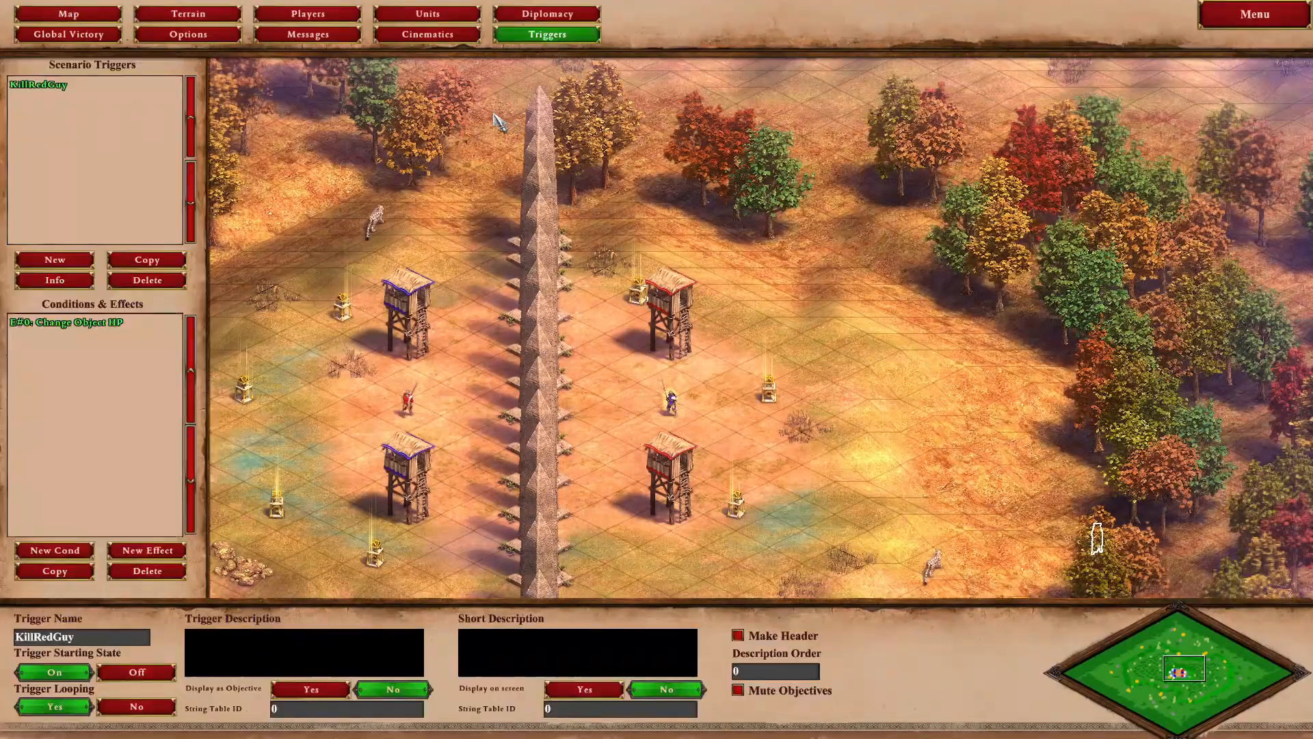
pyautogui.click(132, 711)
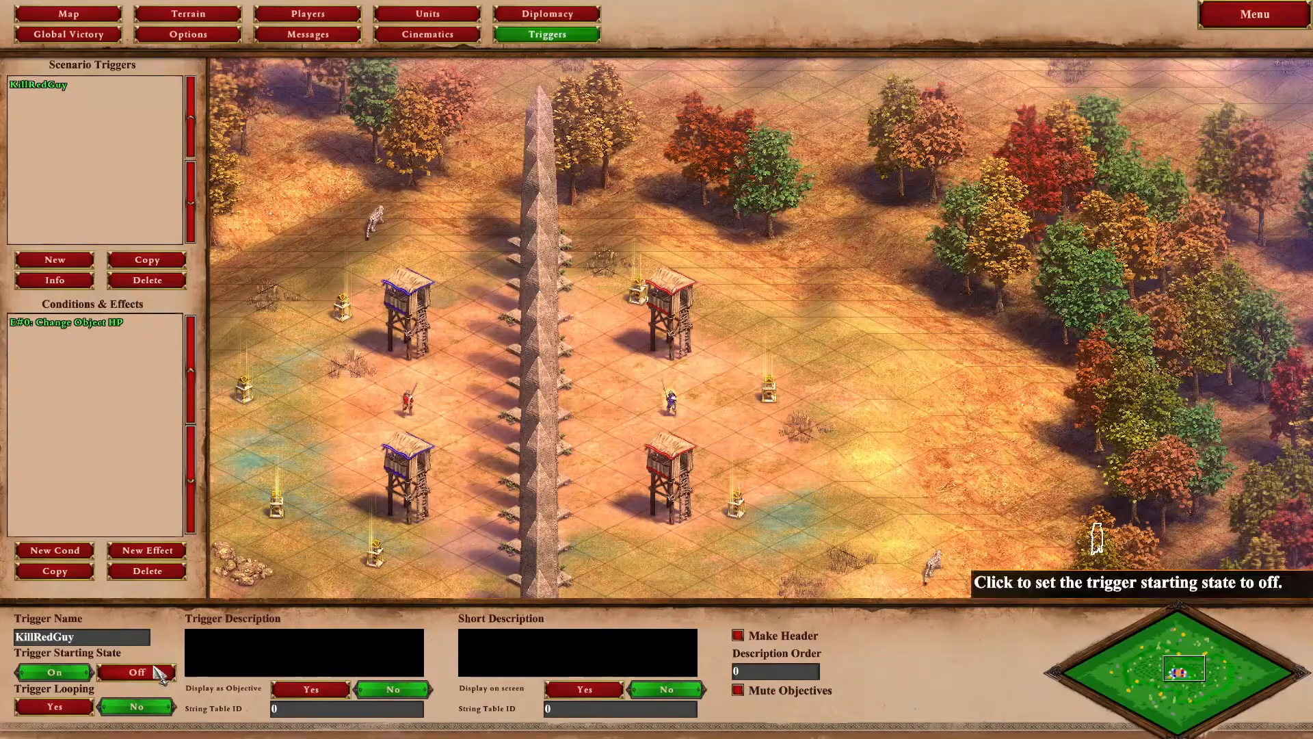
# Review the Change Object HP effect's settings and return to the KillRedGuy trigger's settings.
pyautogui.click(280, 663)
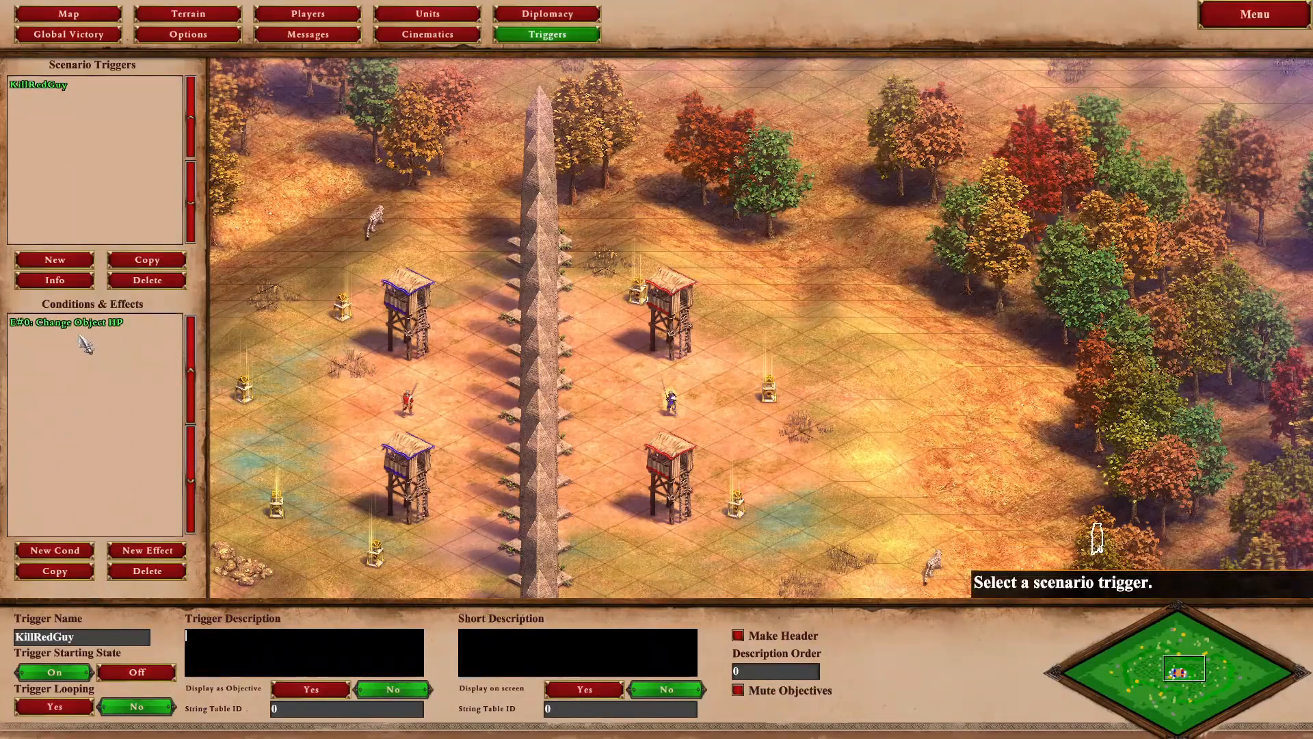
pyautogui.click(68, 322)
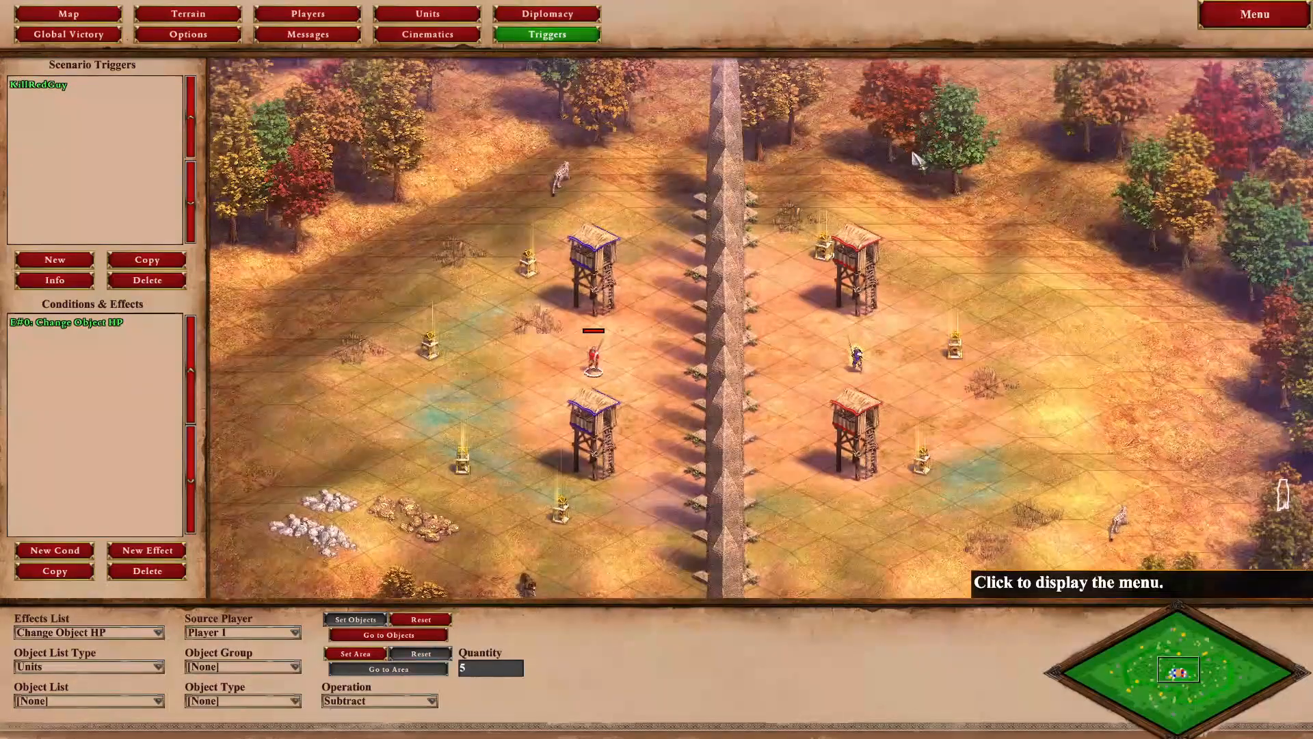
pyautogui.click(34, 87)
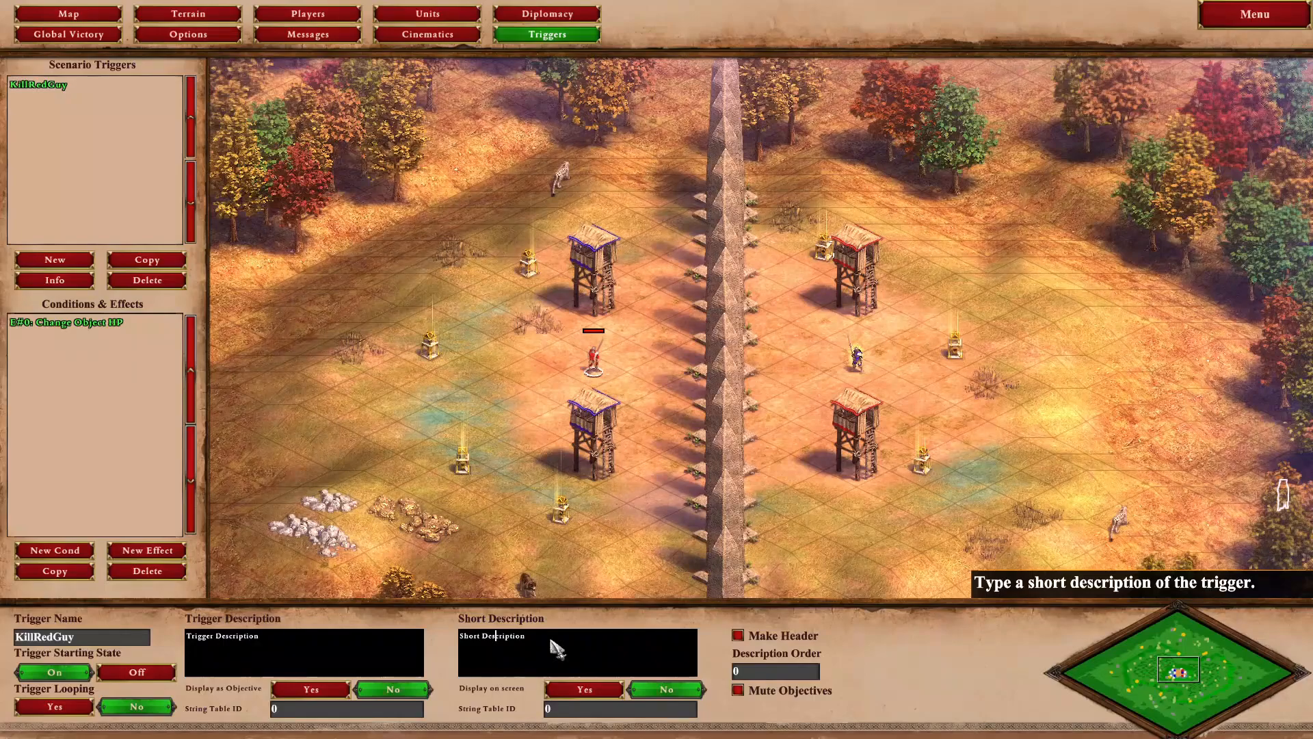
# Set KillRedGuy's trigger description to "I am a Trigger Description" and short description to "I am a Short Description", and prepare to test the scenario.
pyautogui.write('am a')
pyautogui.click(193, 636)
pyautogui.write('I am a')
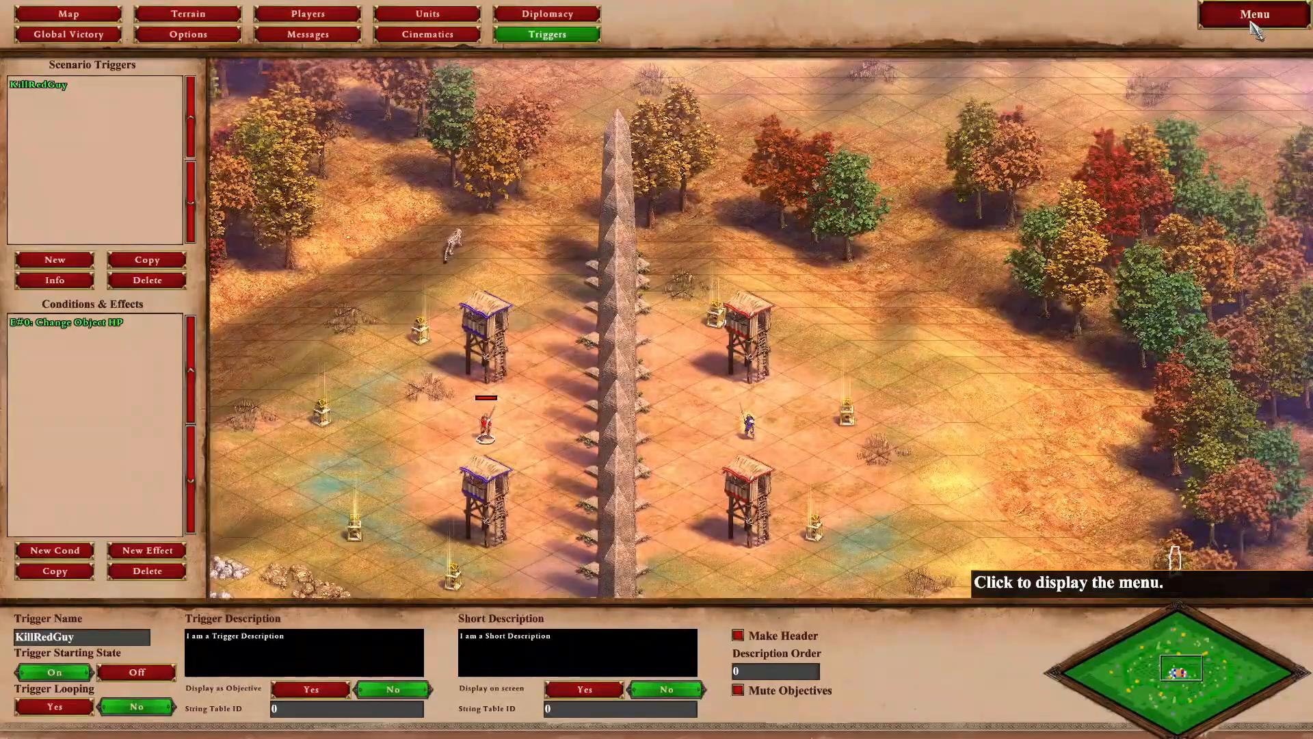
pyautogui.click(1254, 24)
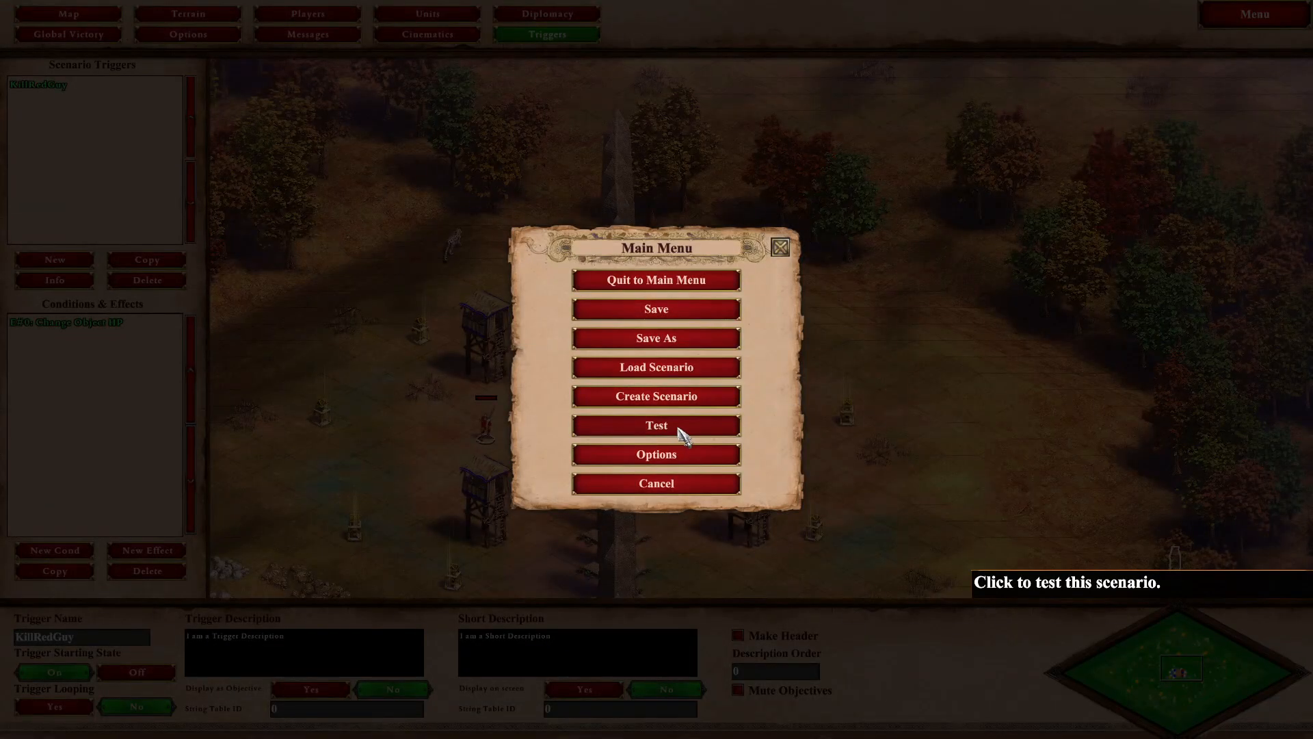
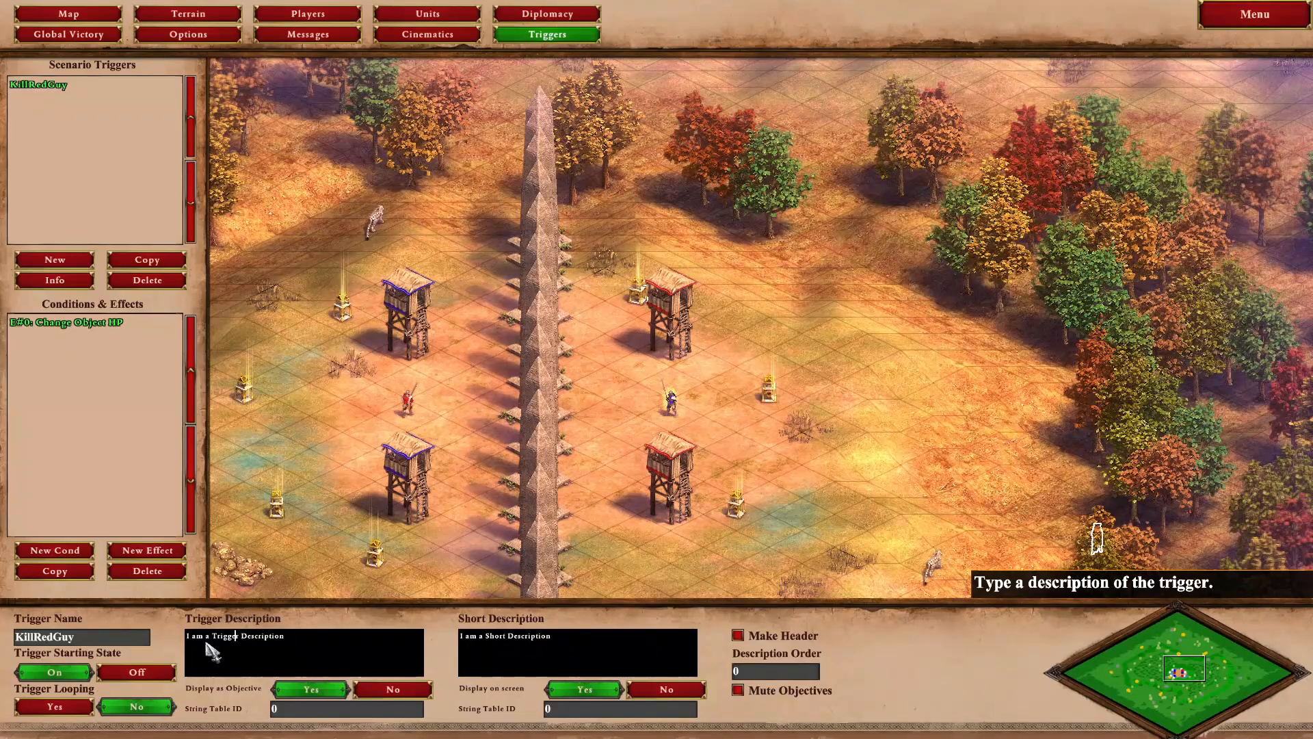
# Add a "+" prefix in front of the KillRedGuy trigger's description and short description.
pyautogui.write('+')
pyautogui.click(473, 645)
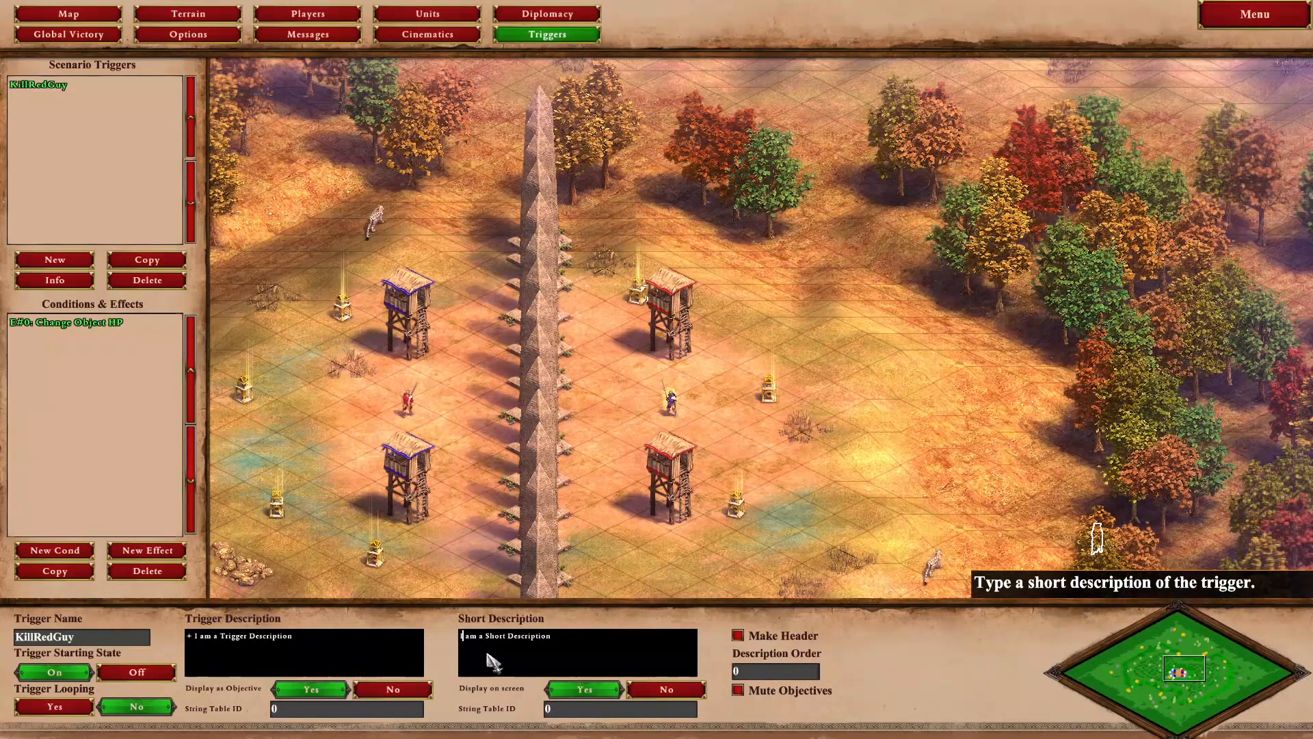
pyautogui.press('BackSpace')
pyautogui.press('Left')
pyautogui.write('+')
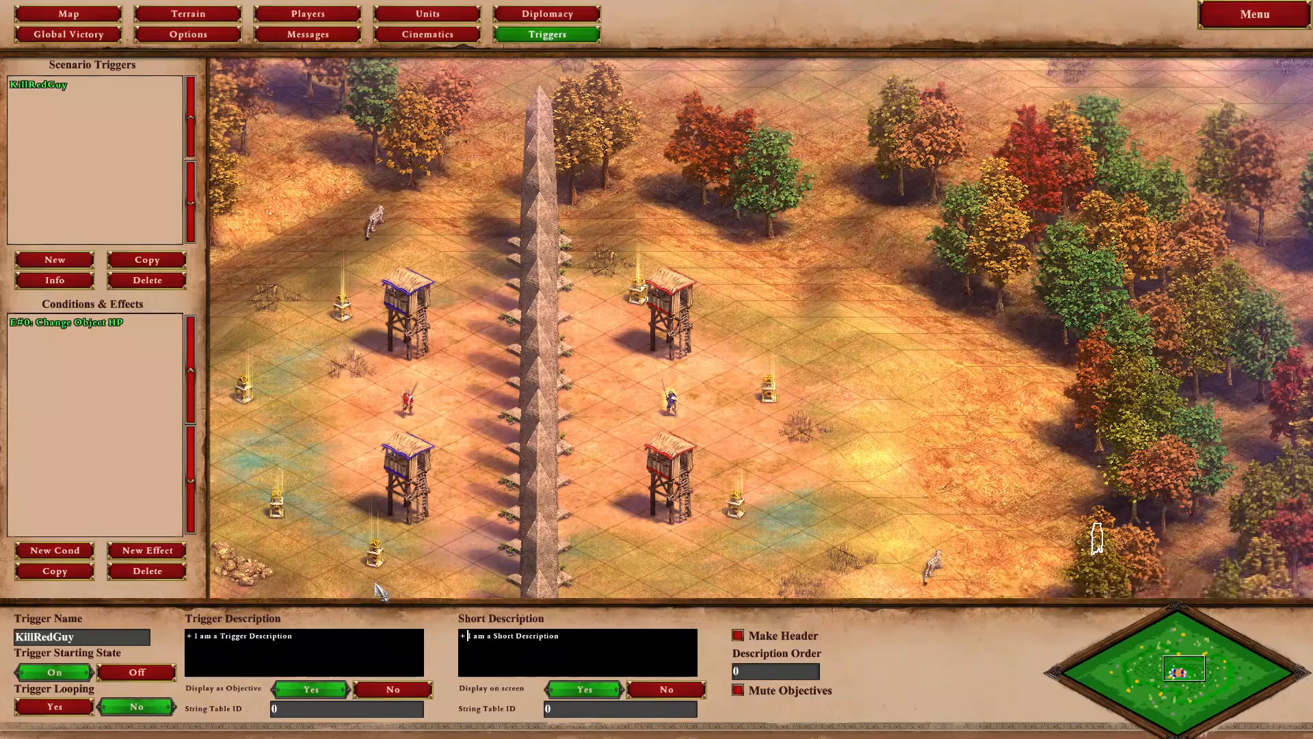
# Test-play the scenario, check how the objective appears in the objectives window, and quit back to the editor.
pyautogui.press('F10')
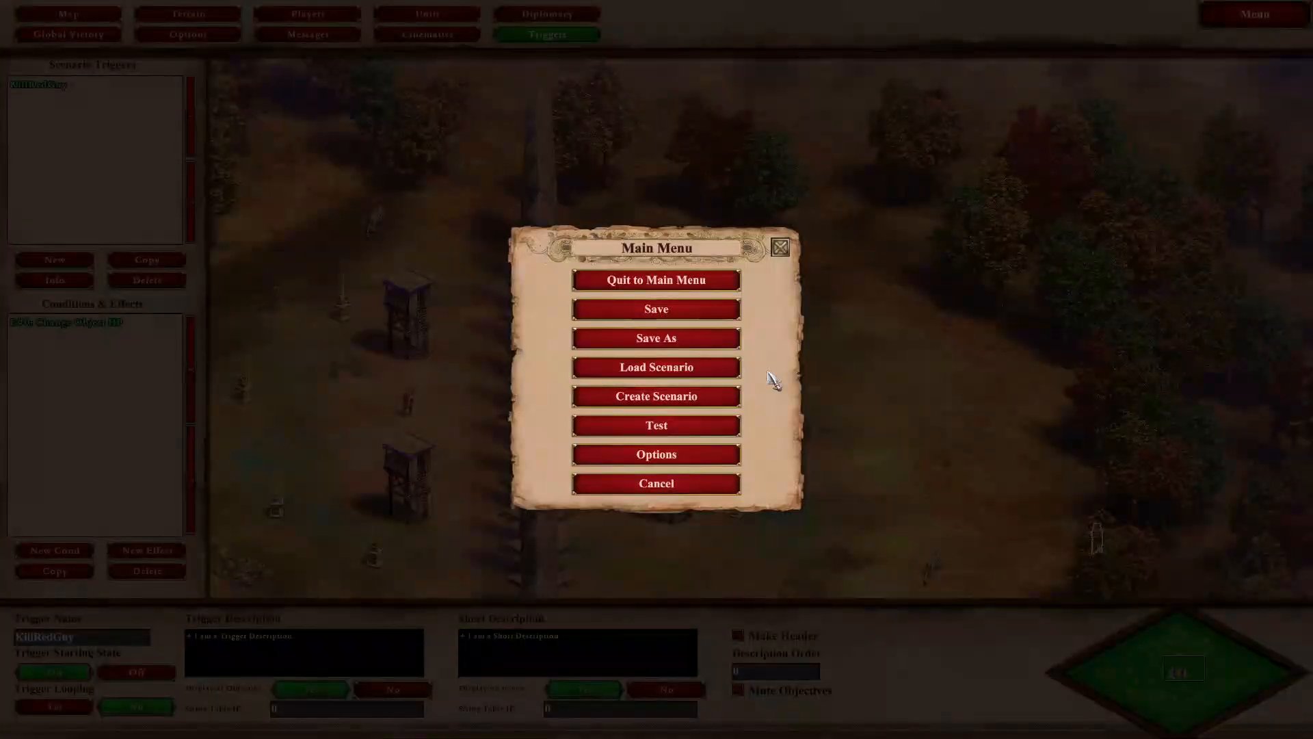
pyautogui.click(710, 428)
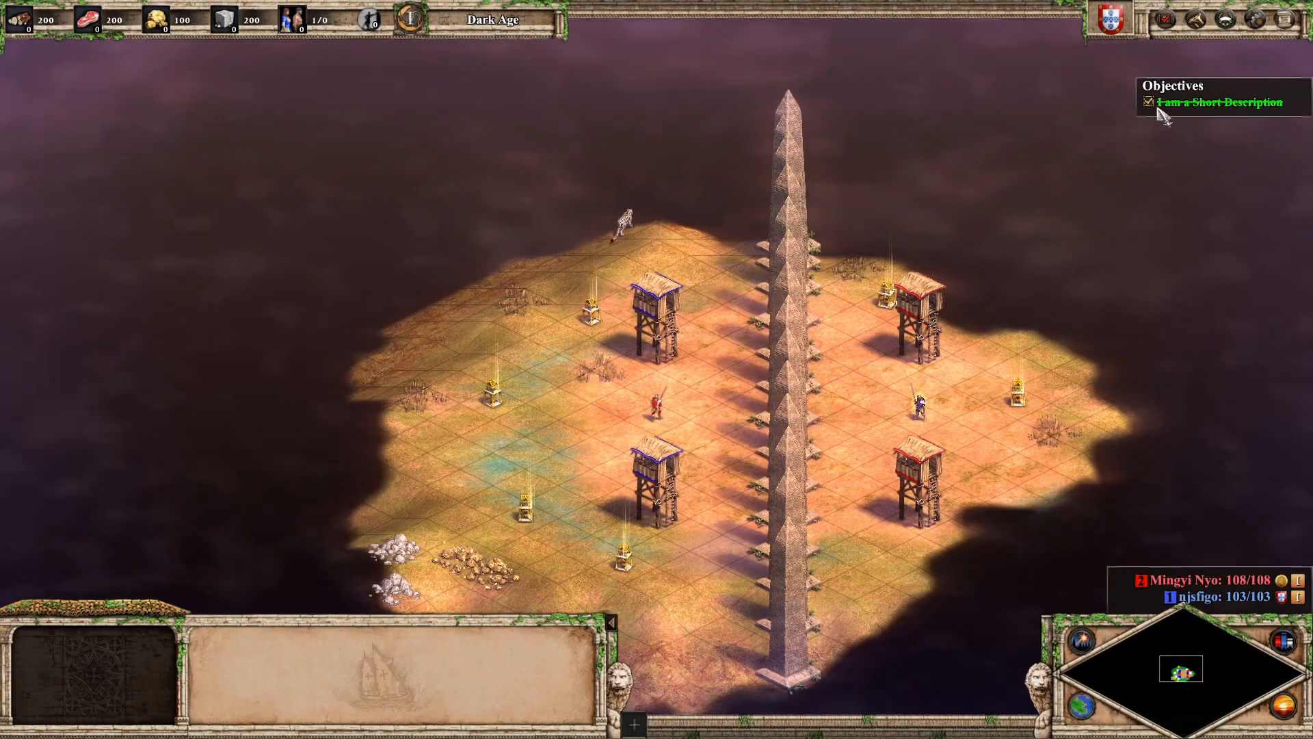
pyautogui.click(1165, 20)
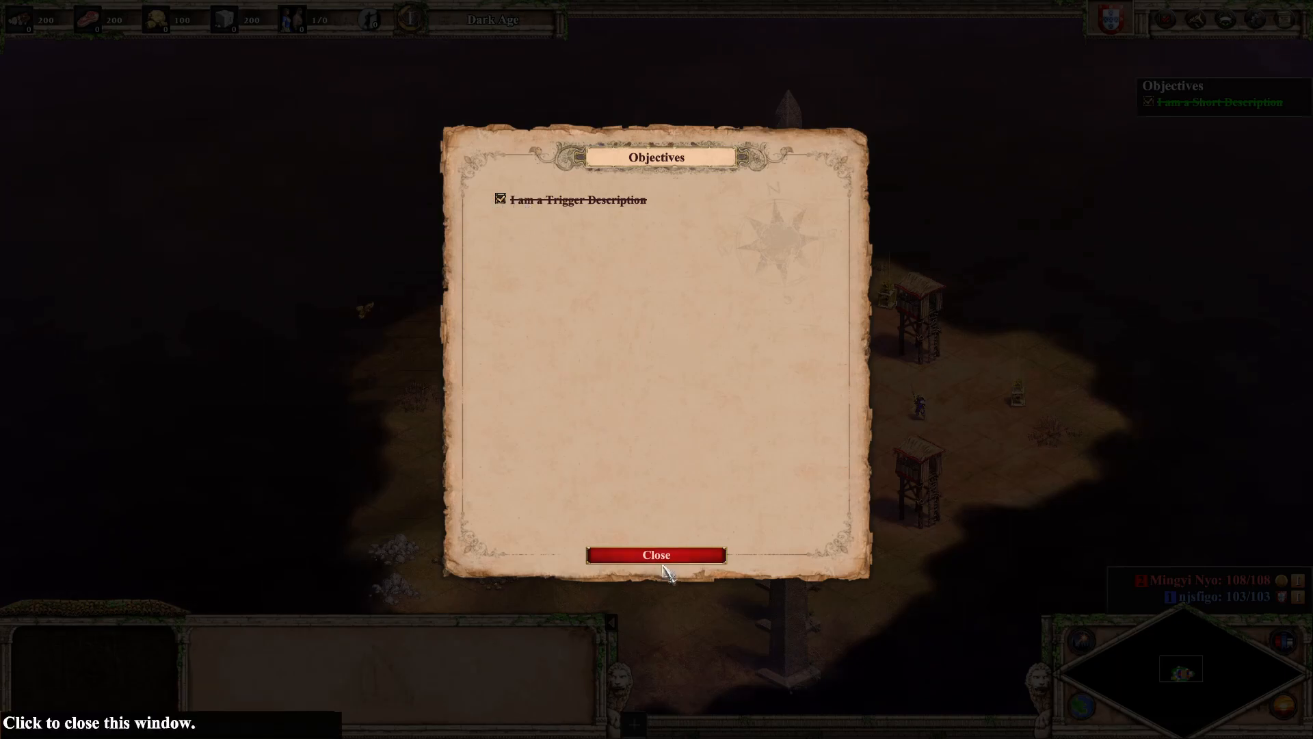
pyautogui.click(657, 555)
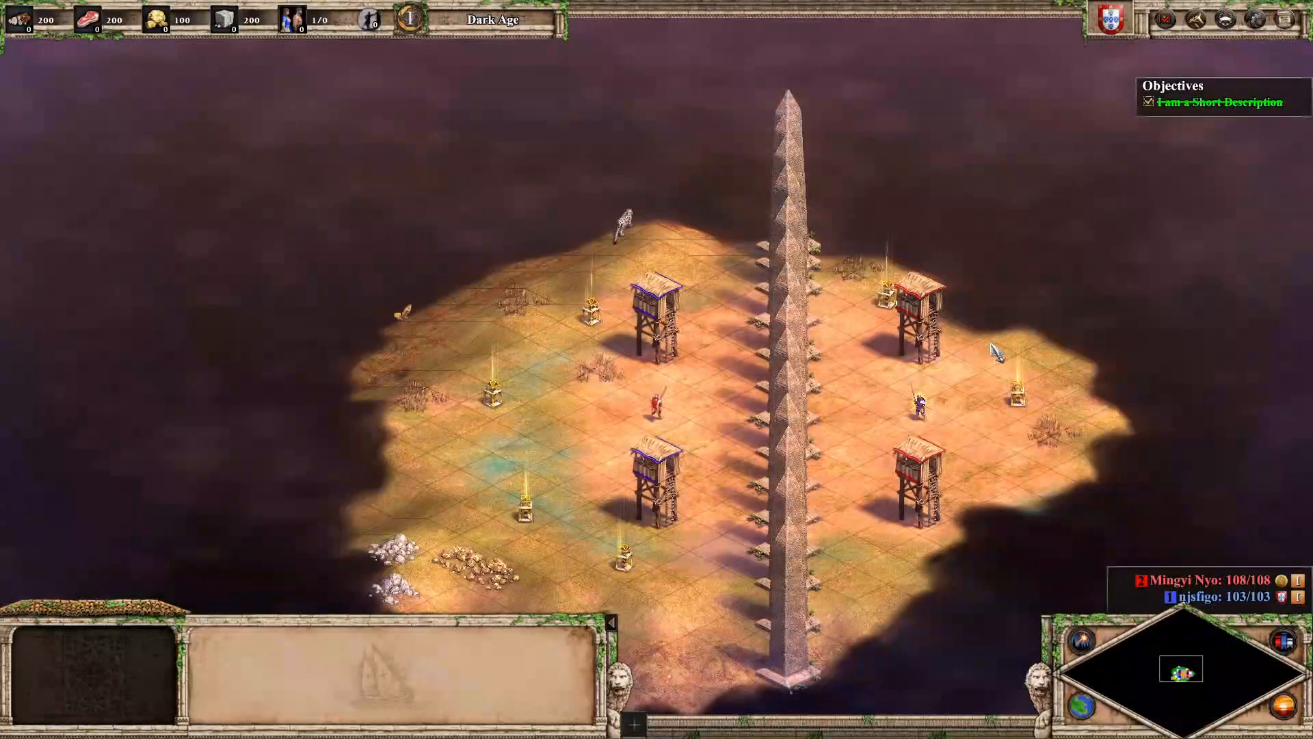
pyautogui.click(1285, 19)
pyautogui.click(613, 305)
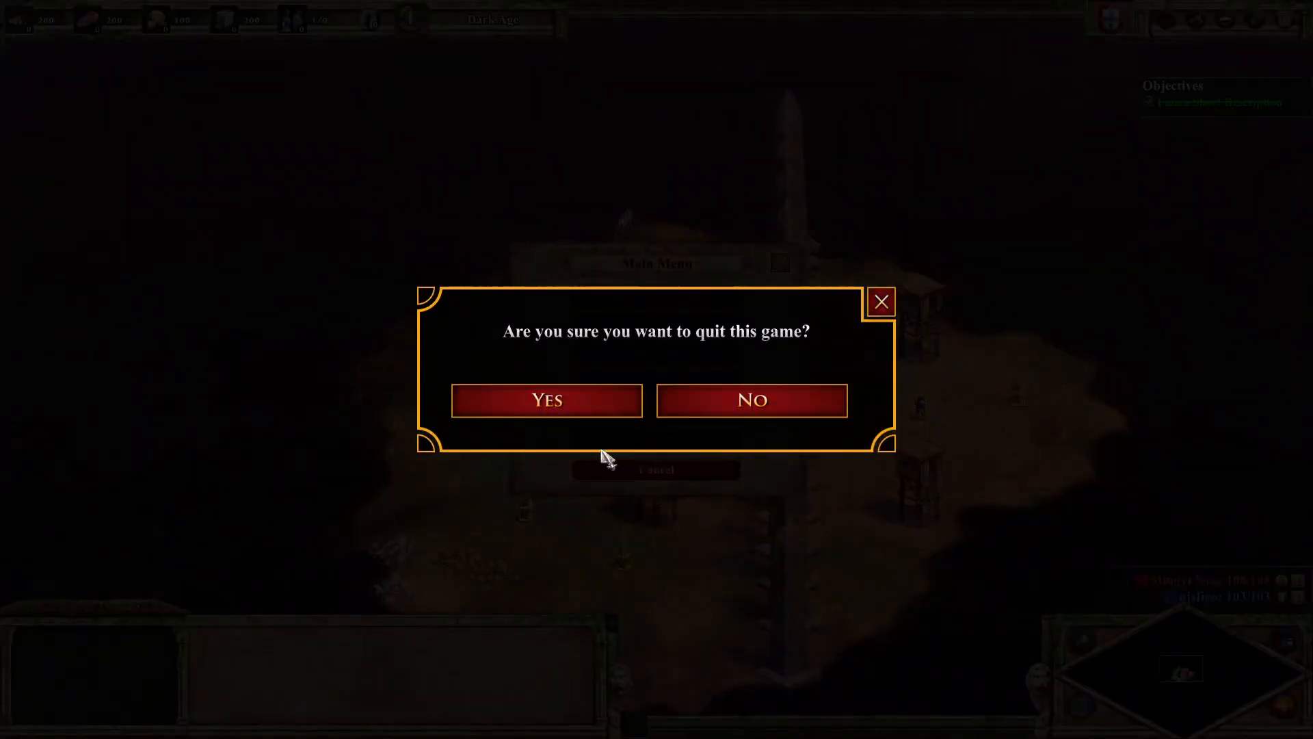
pyautogui.click(544, 400)
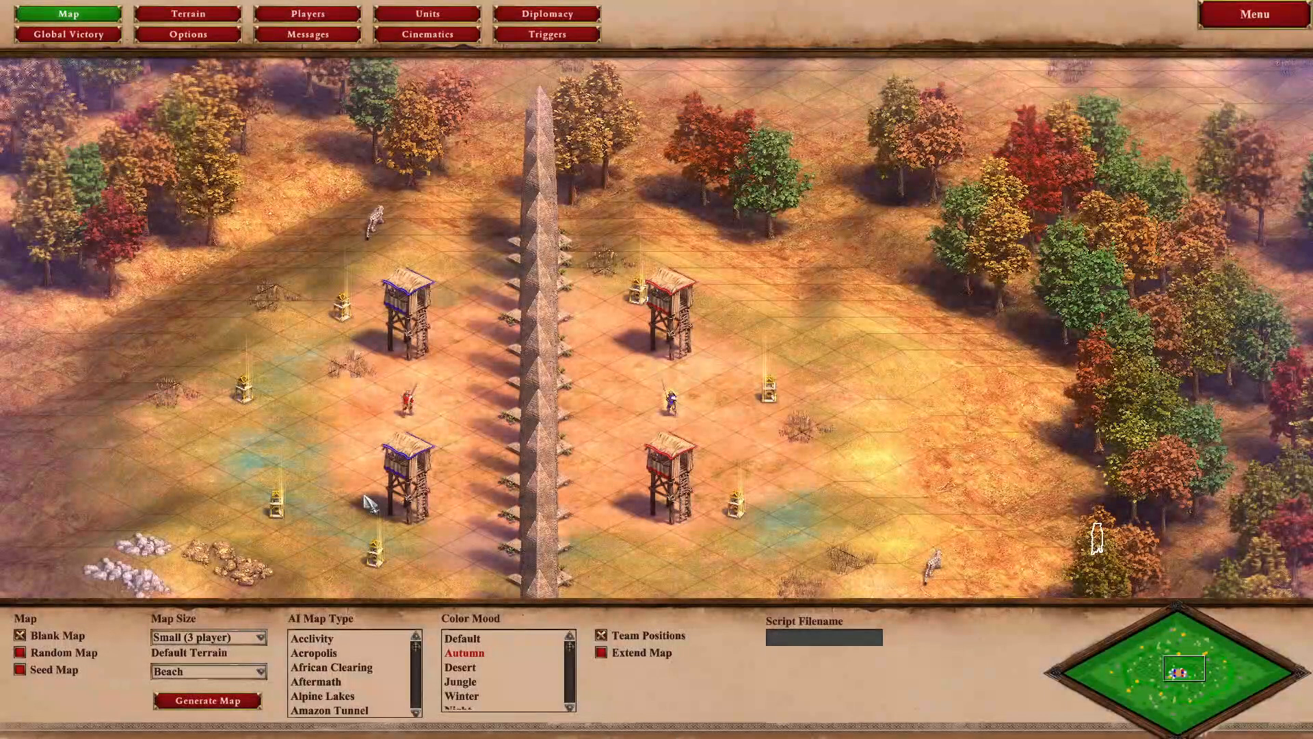
# Create a second scenario trigger and name it KillLaHire.
pyautogui.click(547, 37)
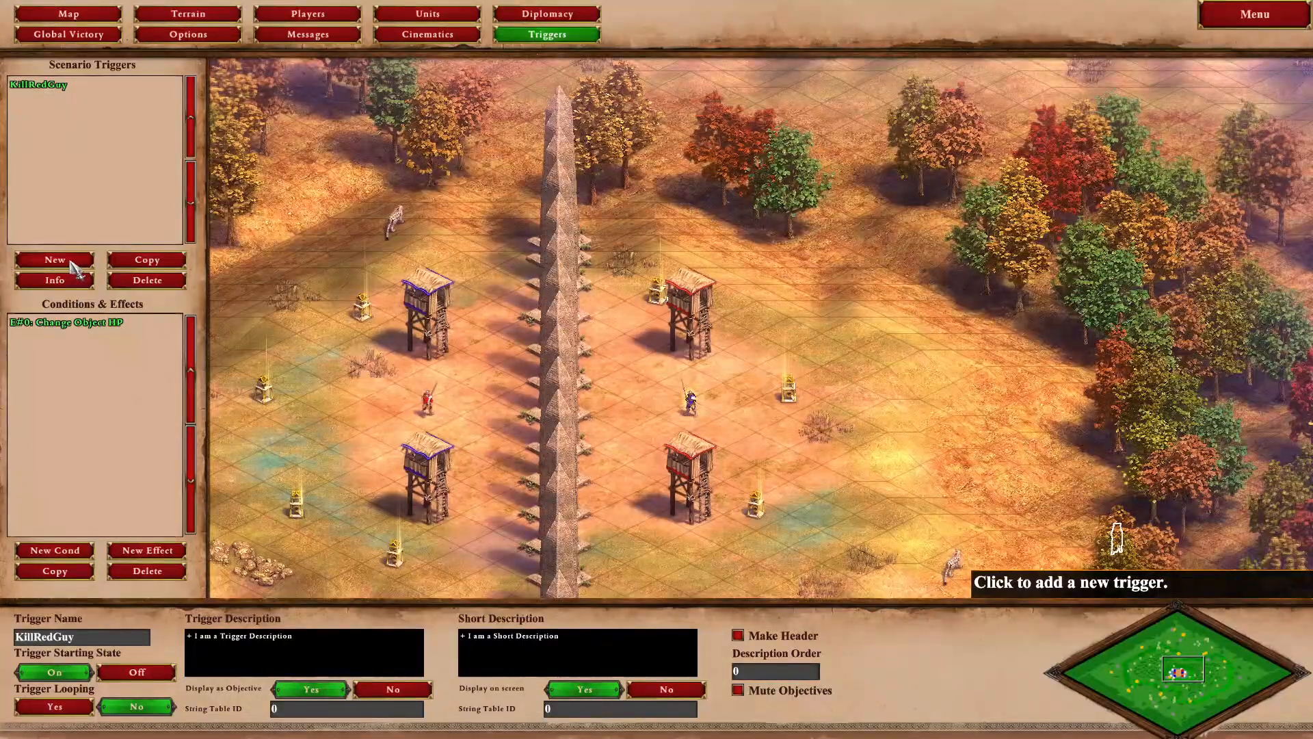
pyautogui.click(73, 262)
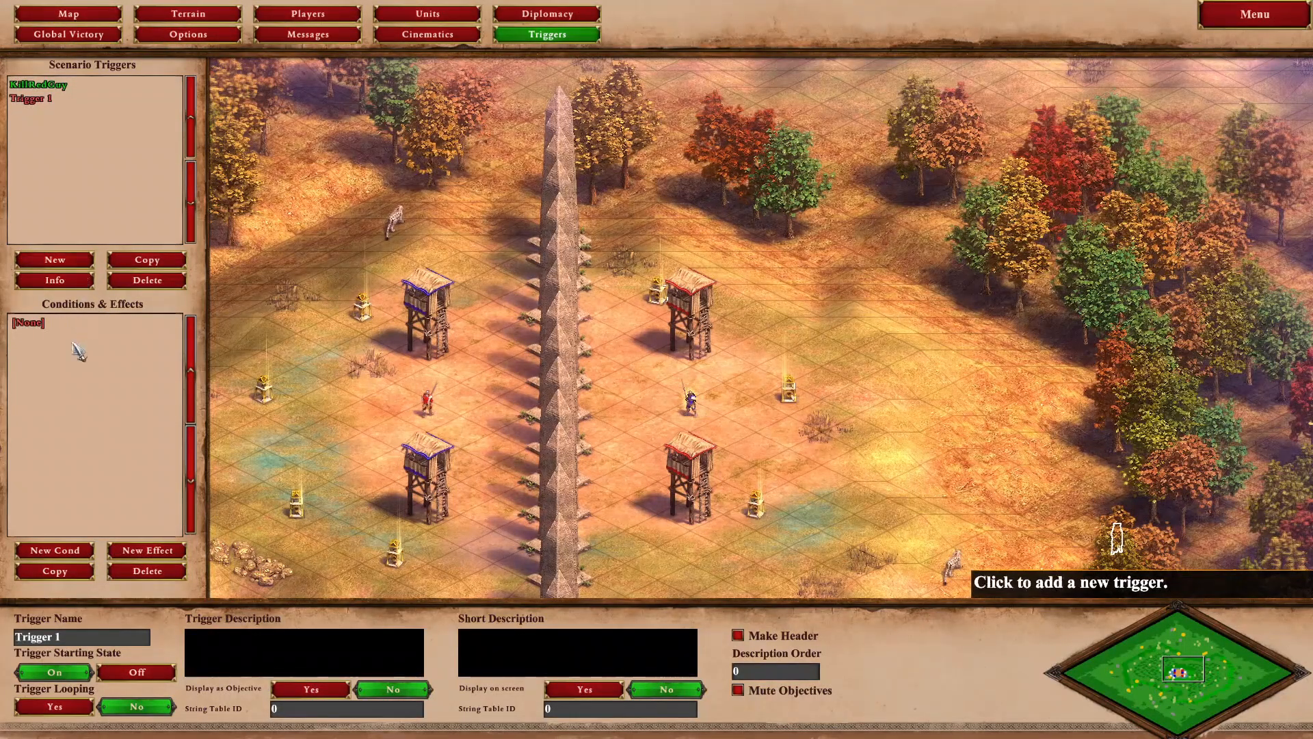
pyautogui.write('KillLaHire')
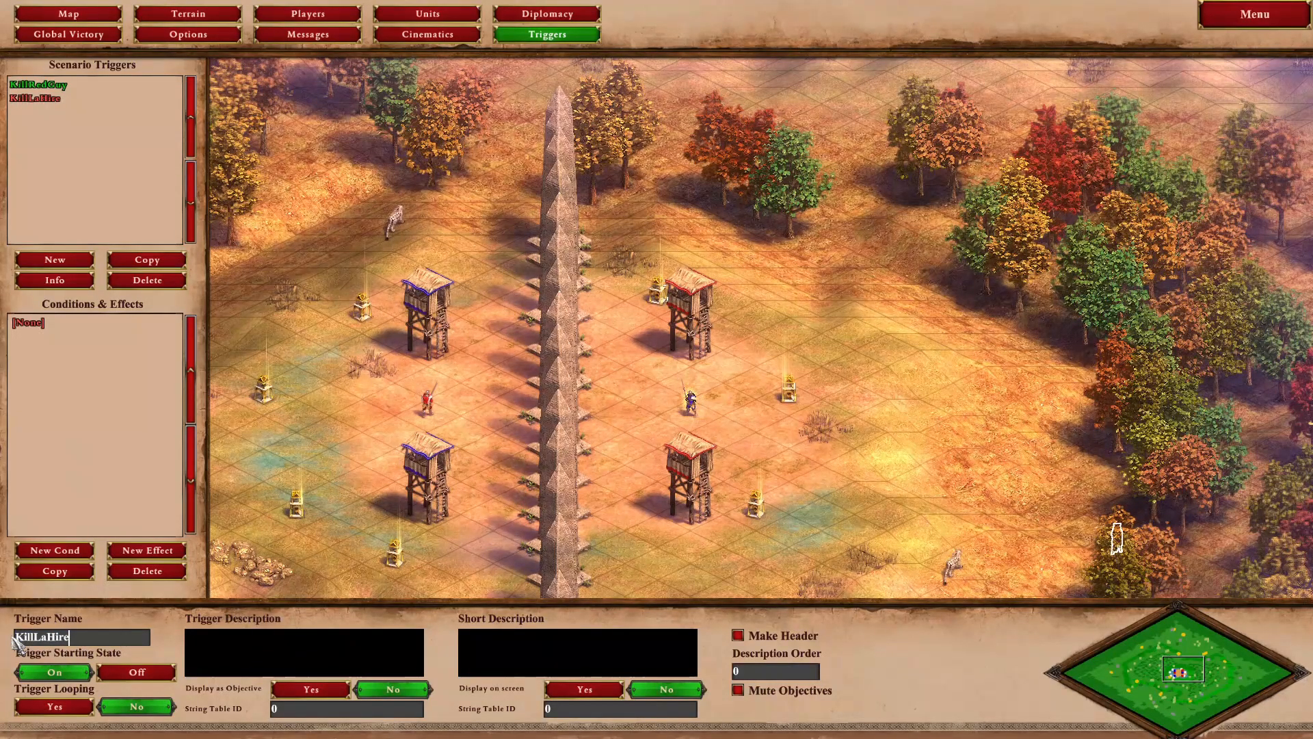
# Describe KillLaHire as "+ Trigger La Hire" and "+ Short Description La Hire", and show it both as an objective and on screen.
pyautogui.click(309, 649)
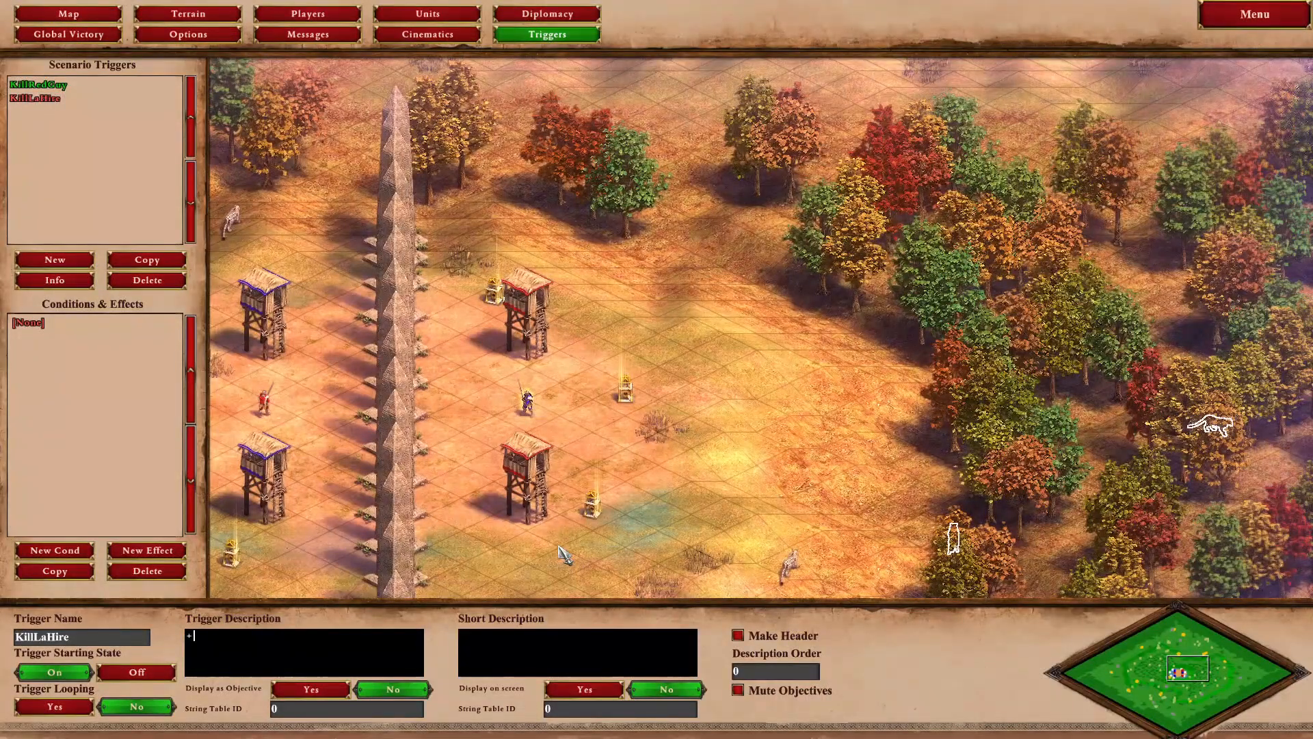
pyautogui.write('T')
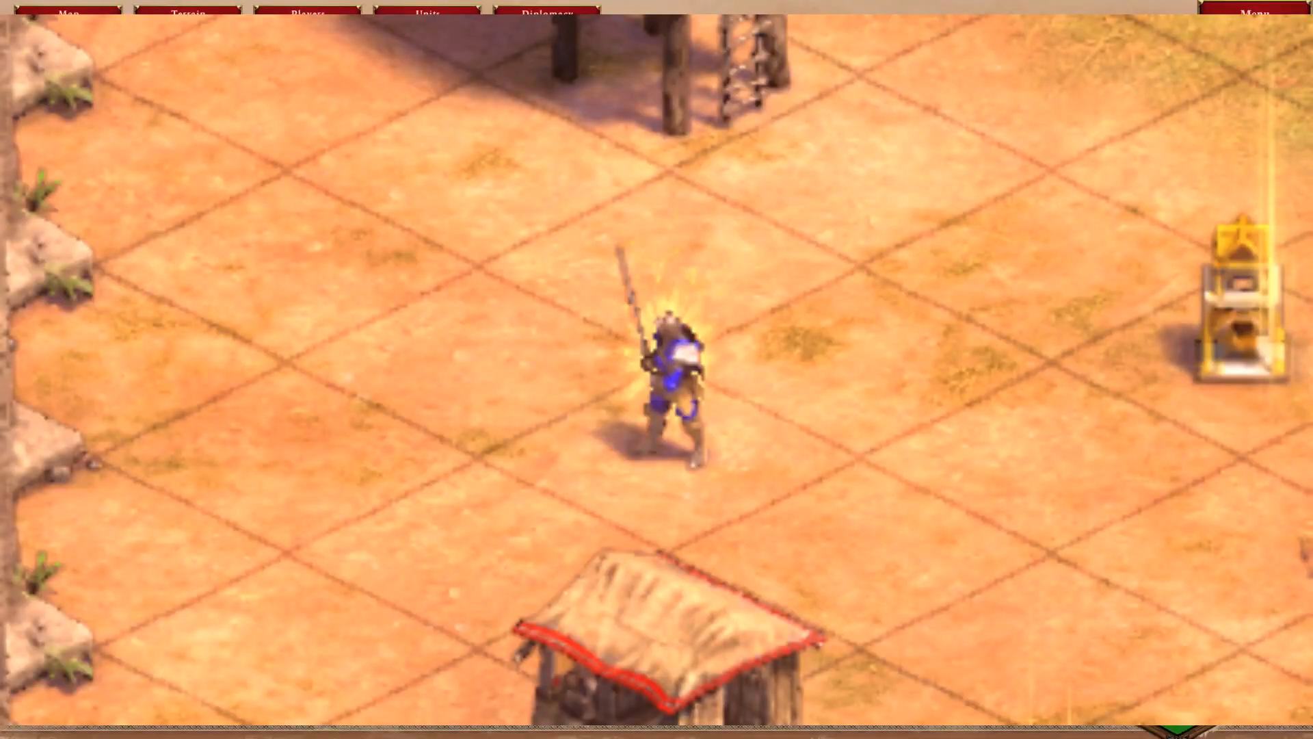
pyautogui.write('+ Short Description La Hire')
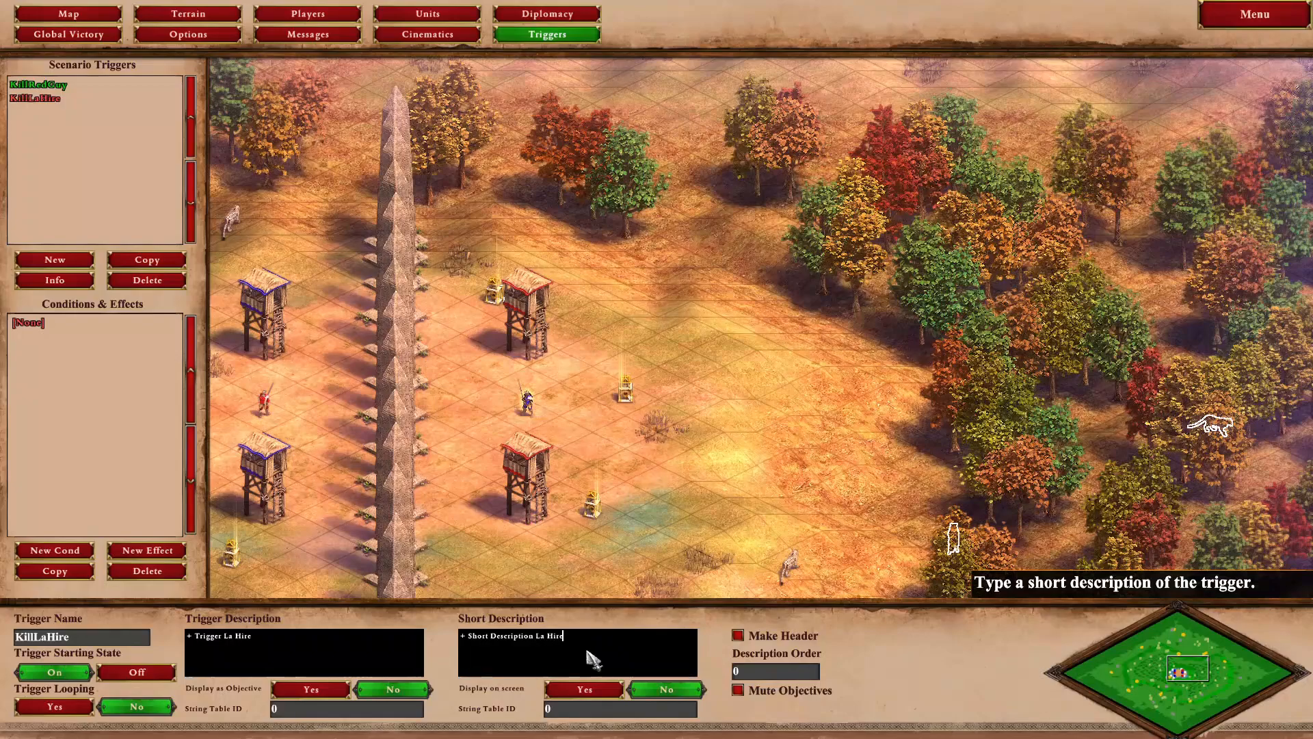
pyautogui.click(585, 689)
pyautogui.click(311, 689)
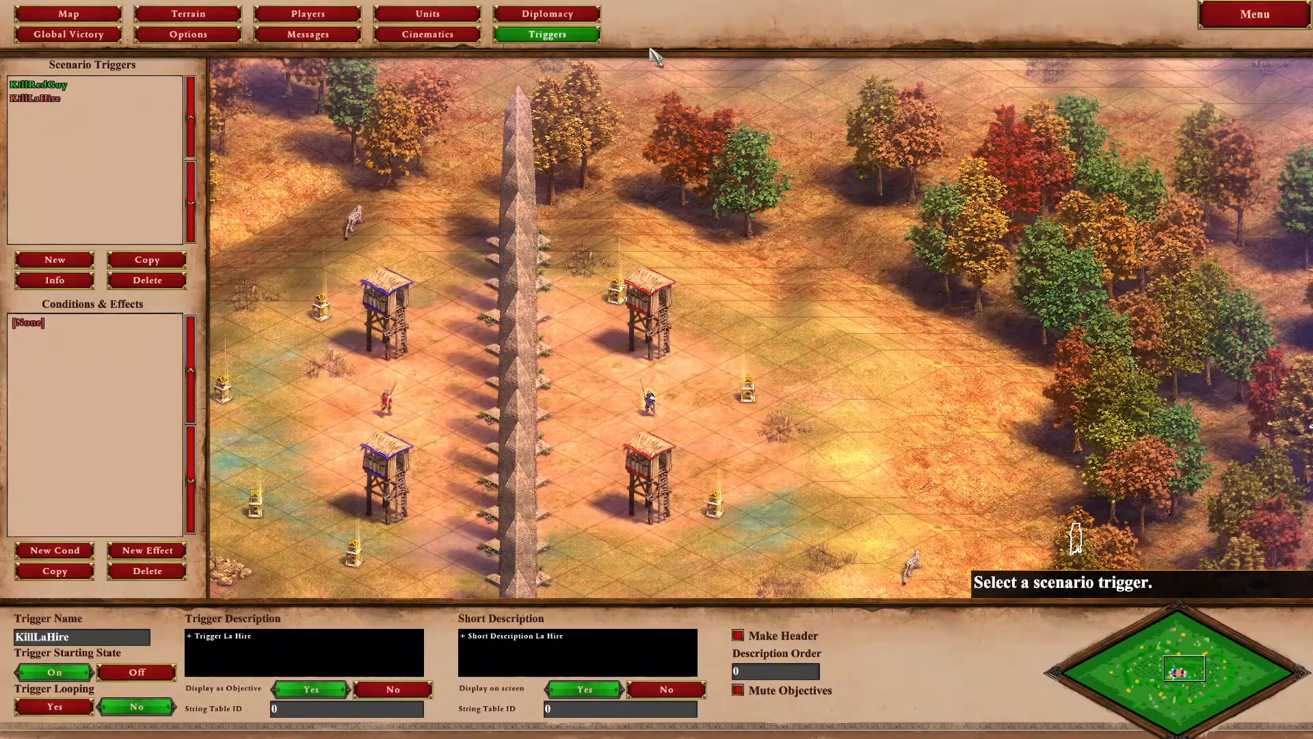
# Test-play the scenario and check the order of the two triggers' entries in the objectives window.
pyautogui.click(1249, 13)
pyautogui.click(780, 247)
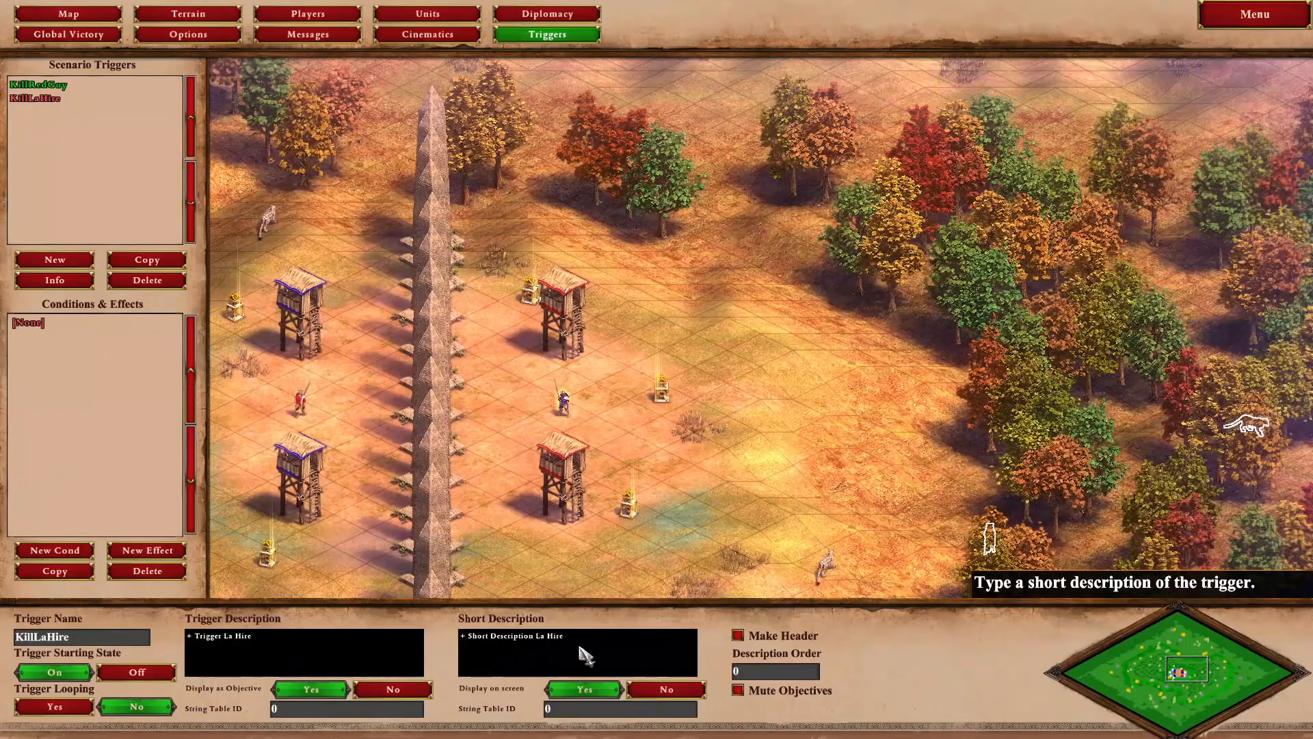
pyautogui.click(1256, 15)
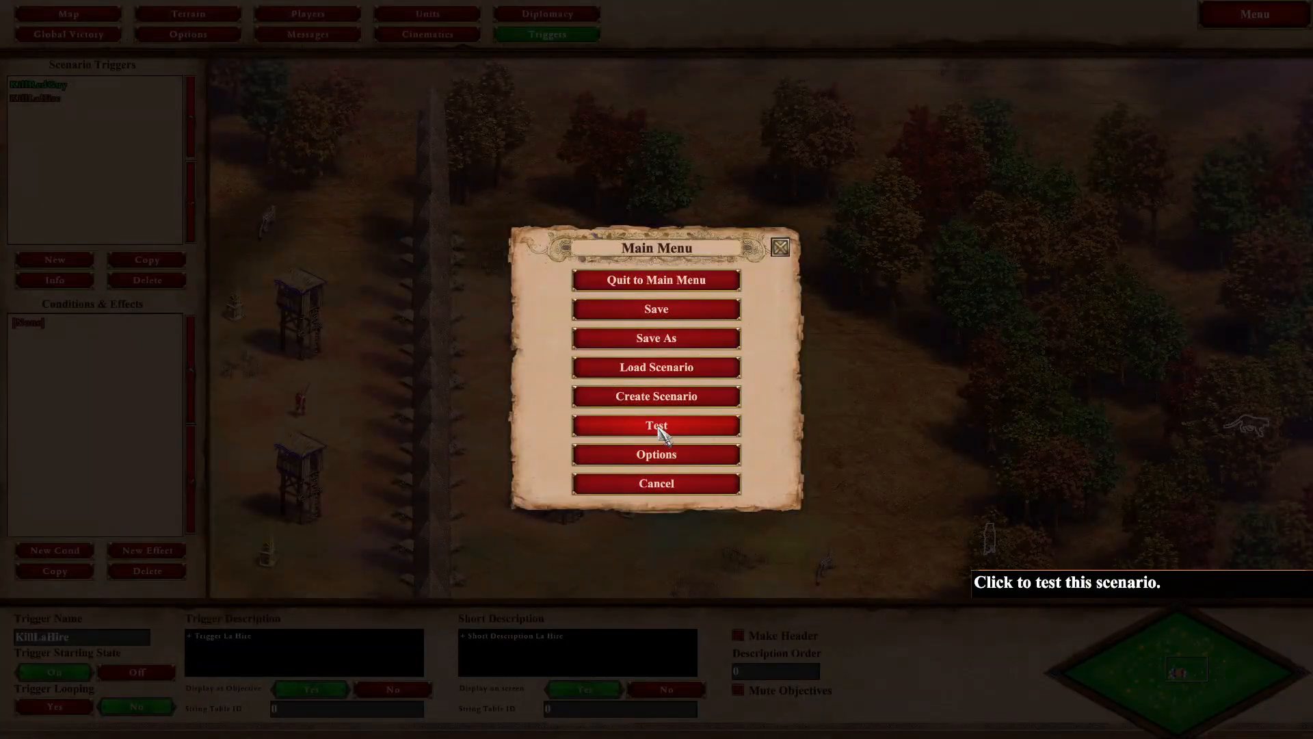
pyautogui.click(662, 431)
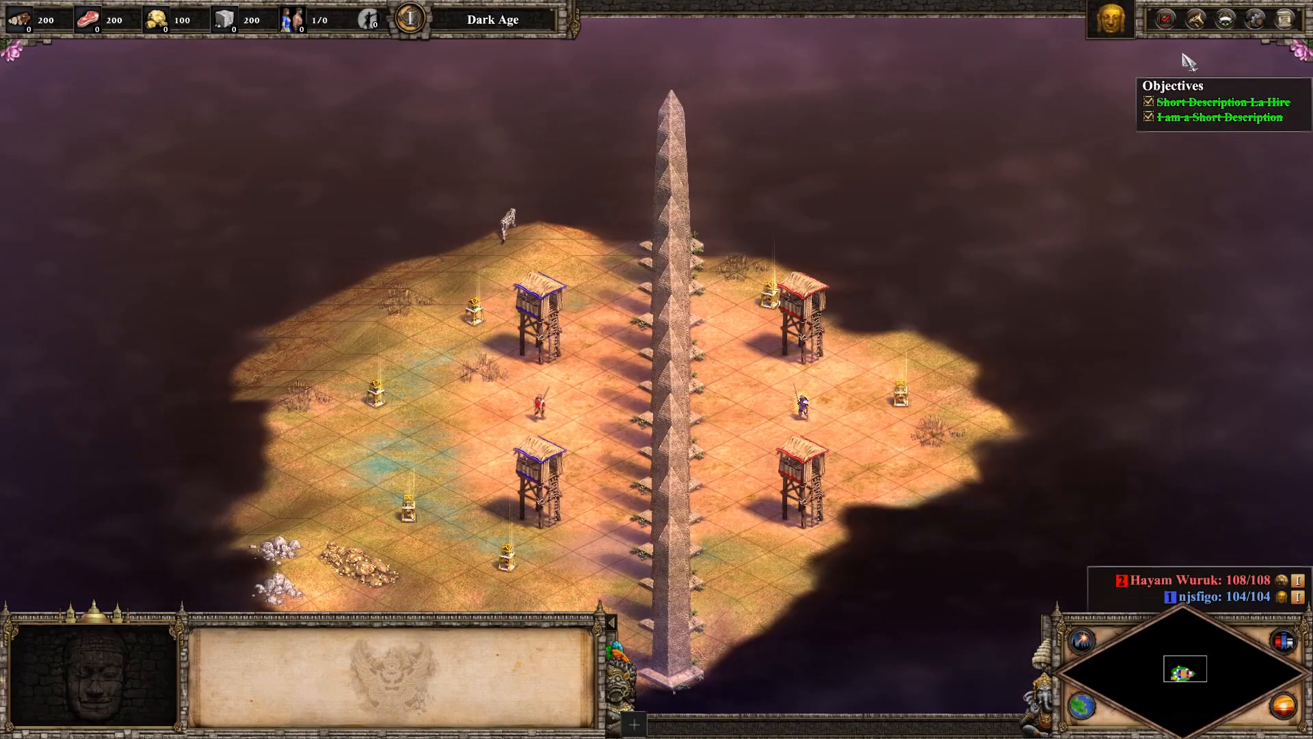
pyautogui.click(1165, 20)
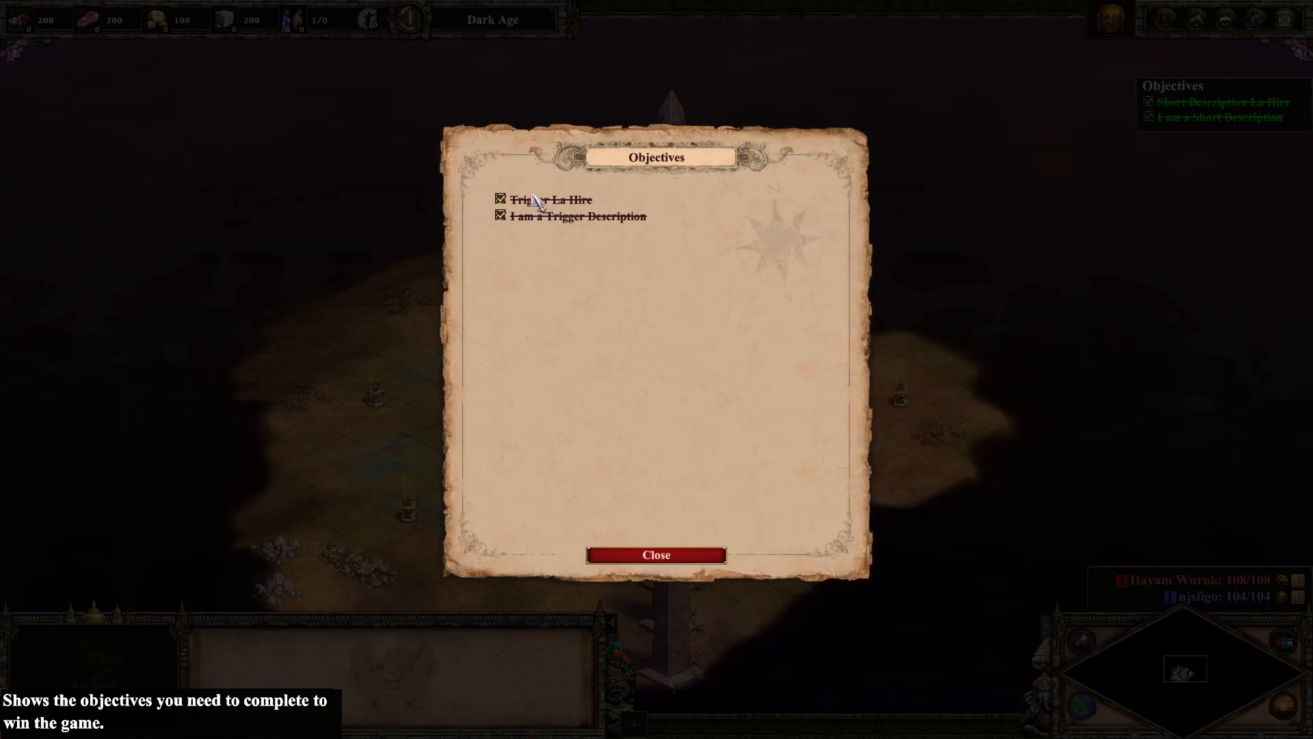
pyautogui.click(674, 556)
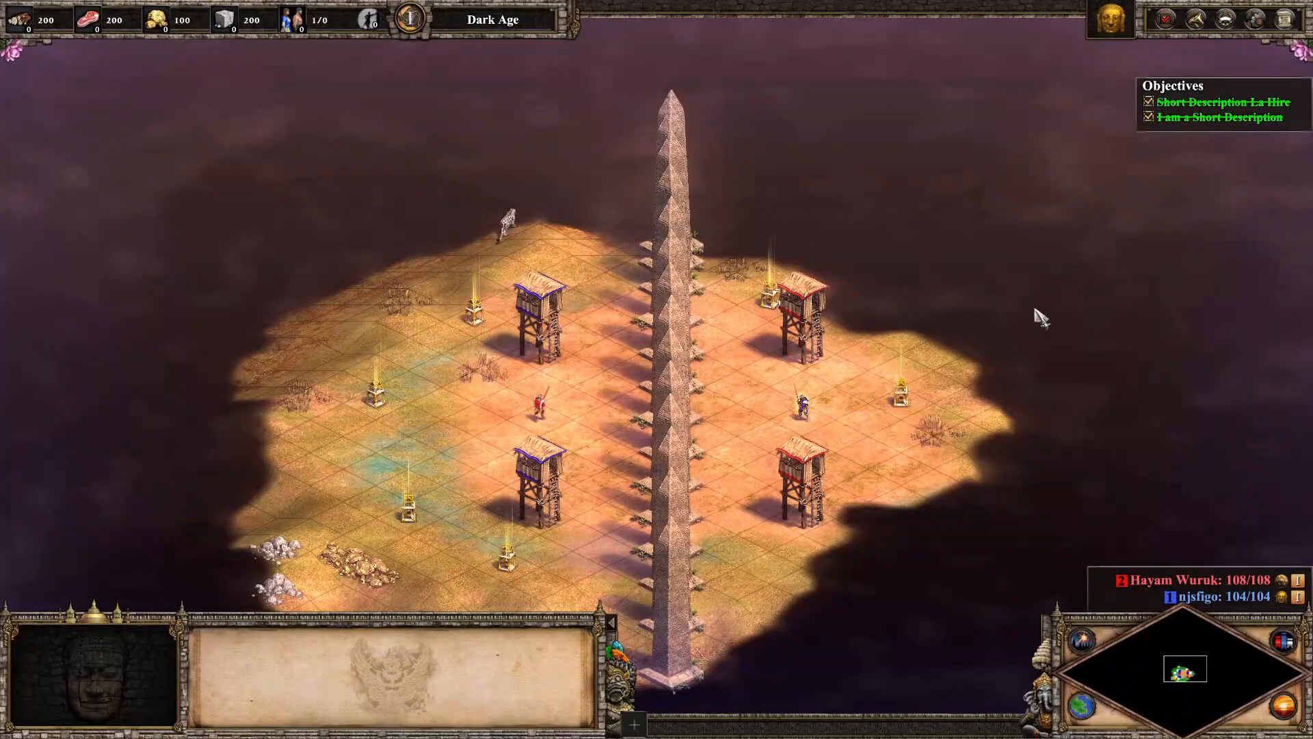
# Move La Hire around near the red towers, and quit the test game back to the editor.
pyautogui.click(801, 418)
pyautogui.rightClick(923, 425)
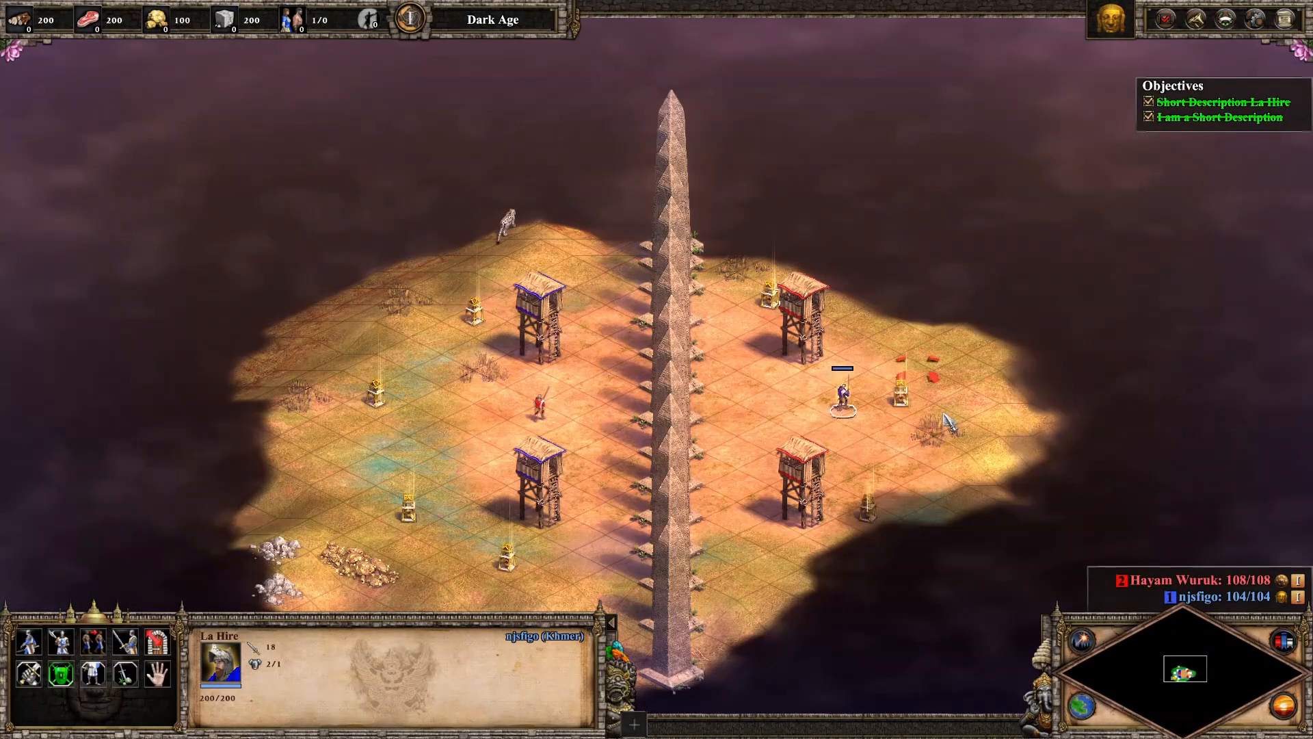
pyautogui.rightClick(833, 449)
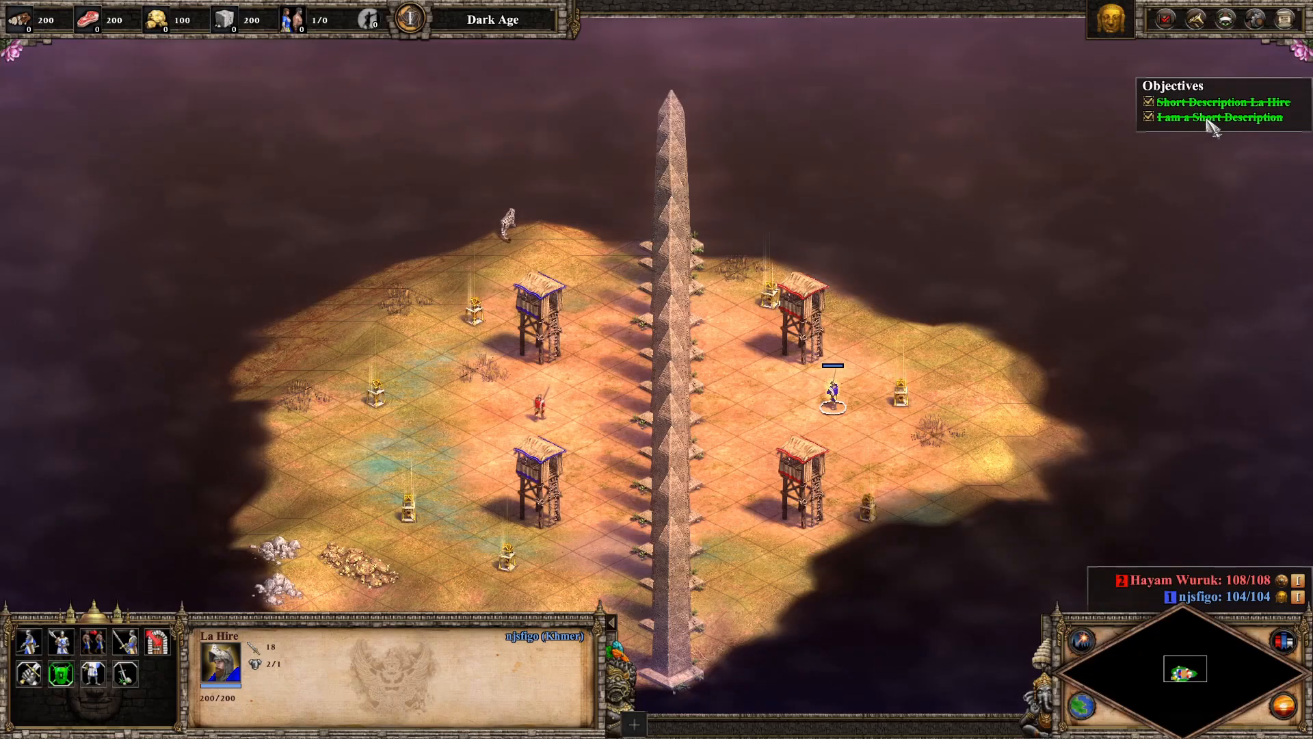
pyautogui.click(1288, 22)
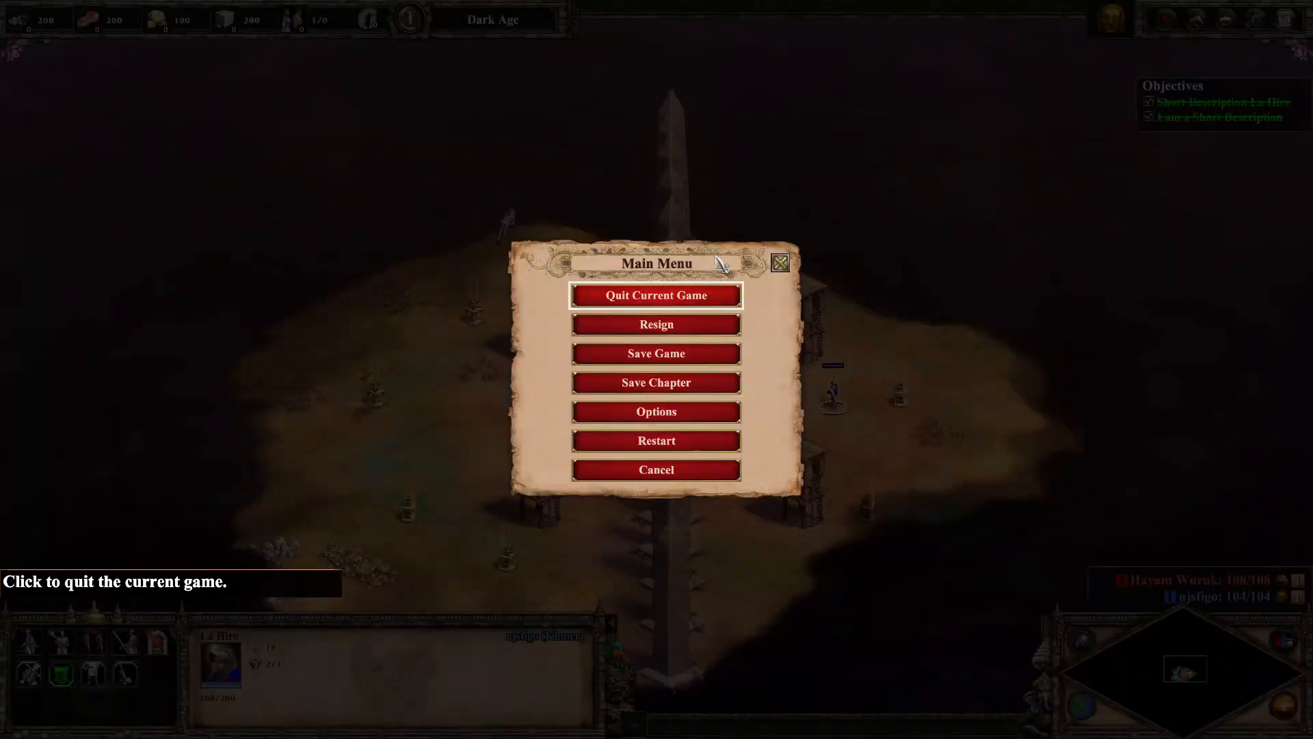
pyautogui.click(661, 294)
pyautogui.click(584, 407)
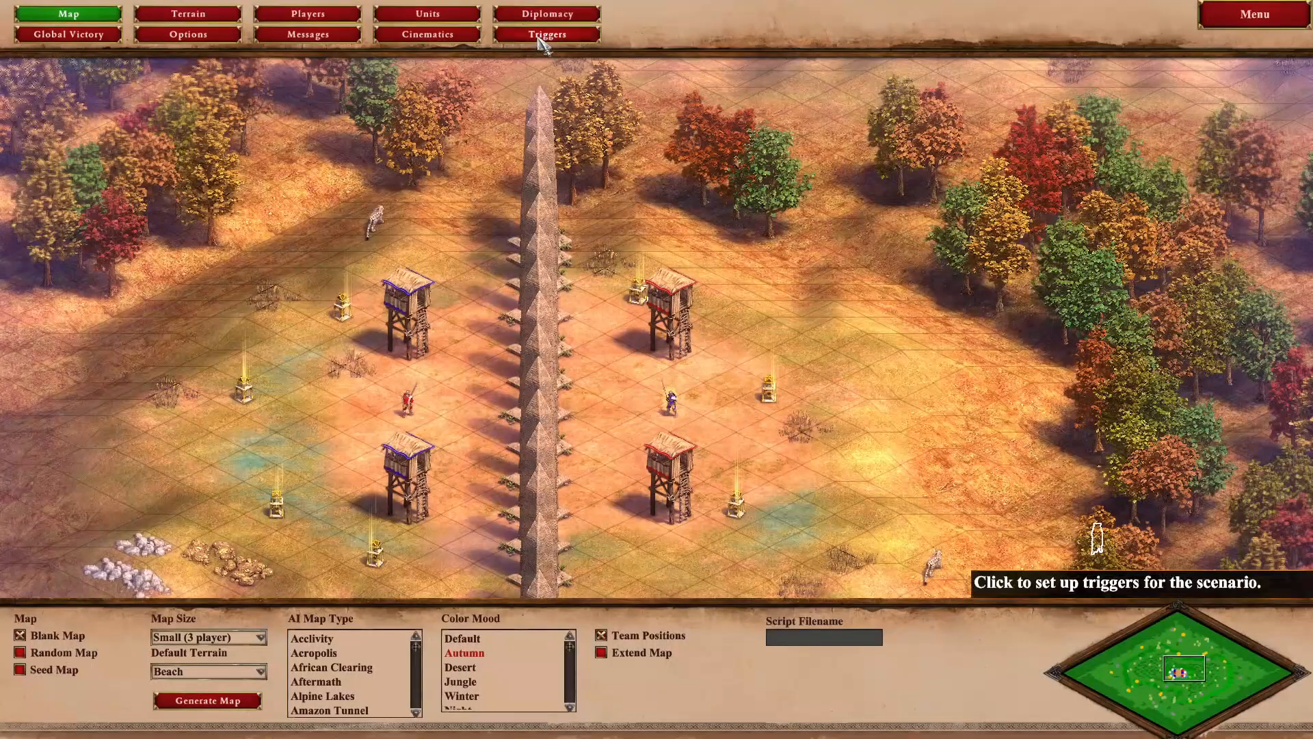
# Add an Object Selected condition to the KillRedGuy trigger, targeting the relic east of the blue La Hire unit.
pyautogui.click(547, 34)
pyautogui.click(37, 98)
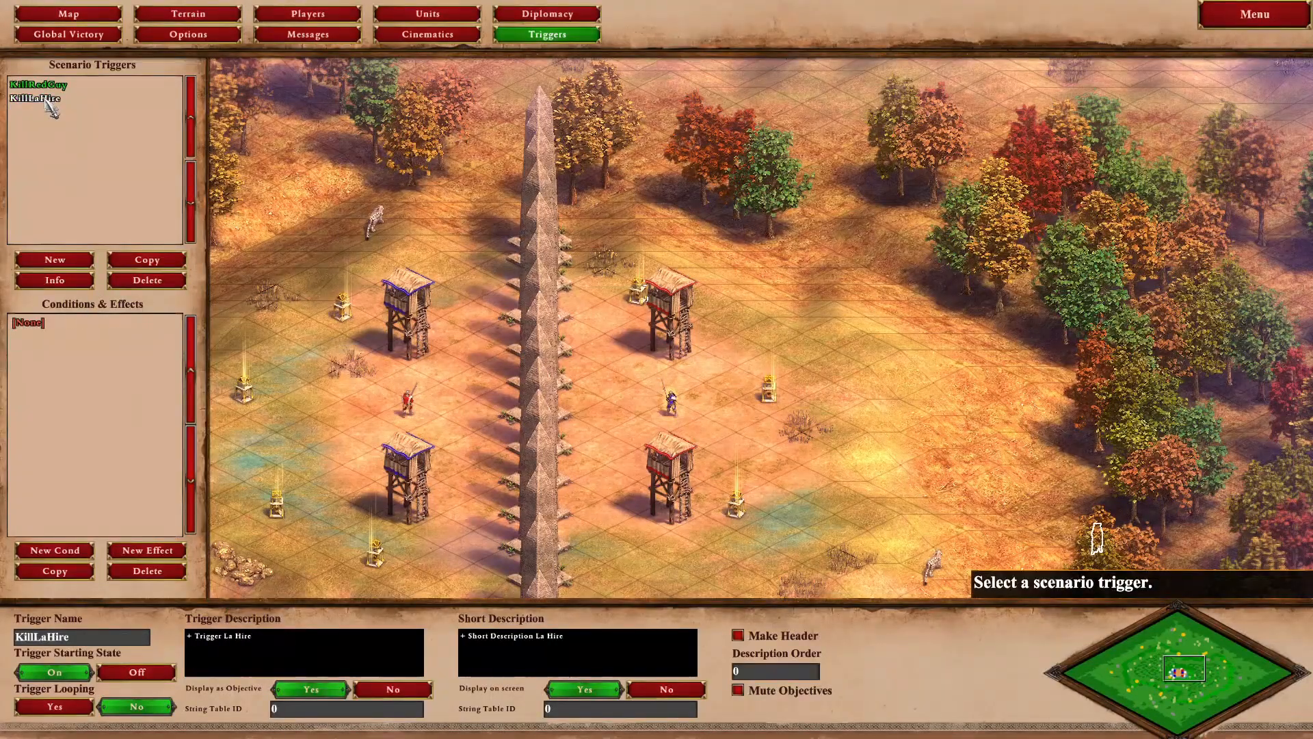
pyautogui.click(58, 85)
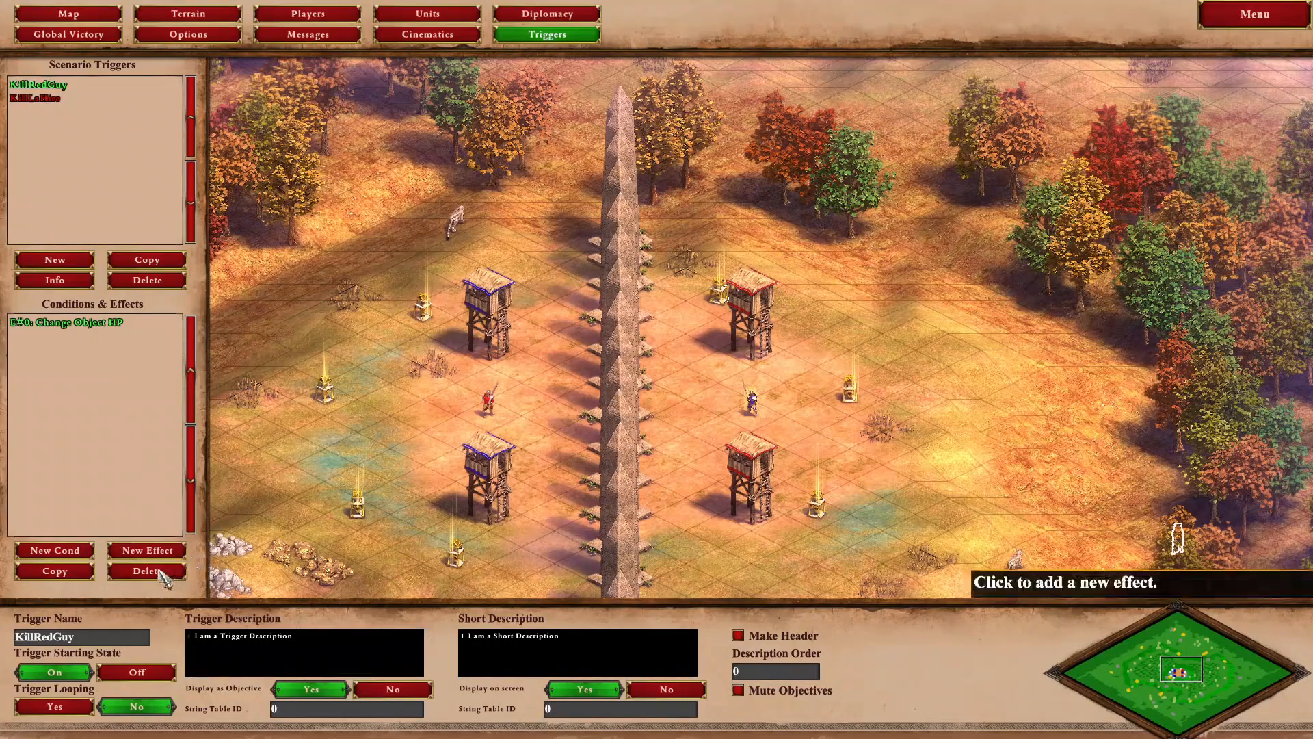
pyautogui.click(56, 552)
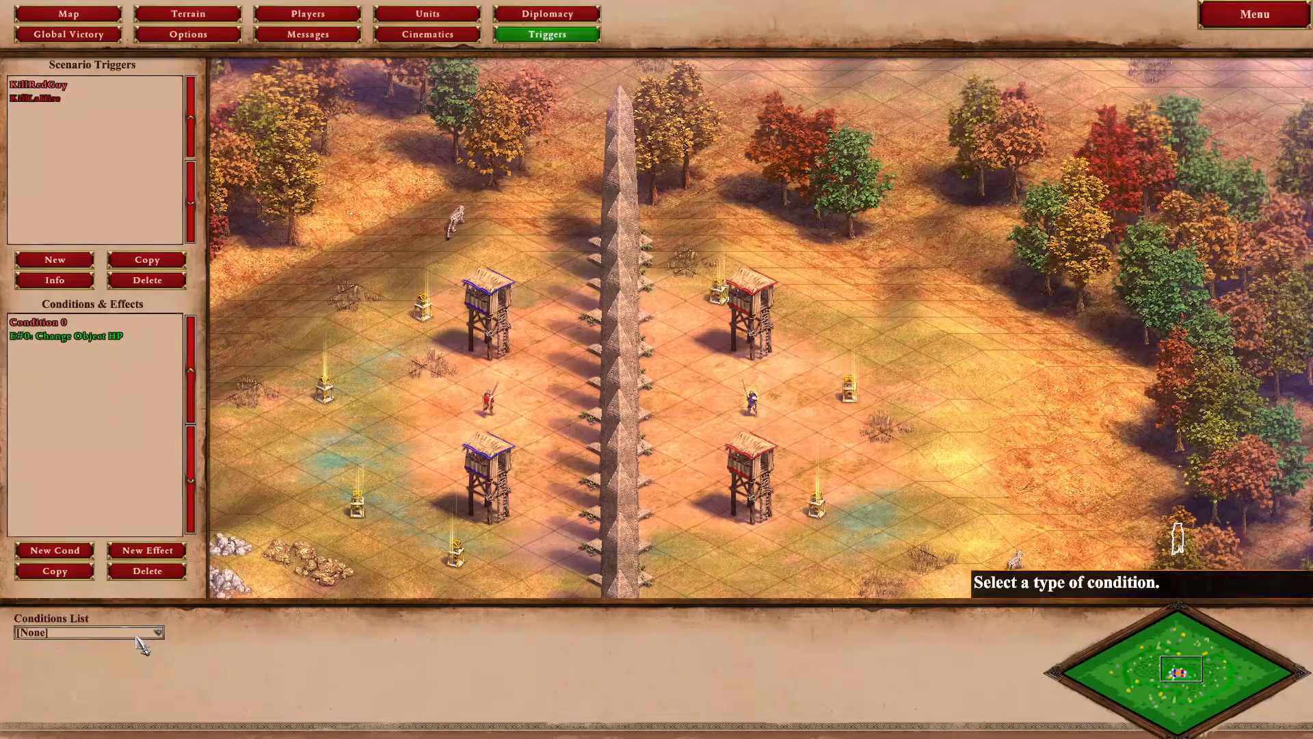
pyautogui.click(157, 632)
pyautogui.click(262, 648)
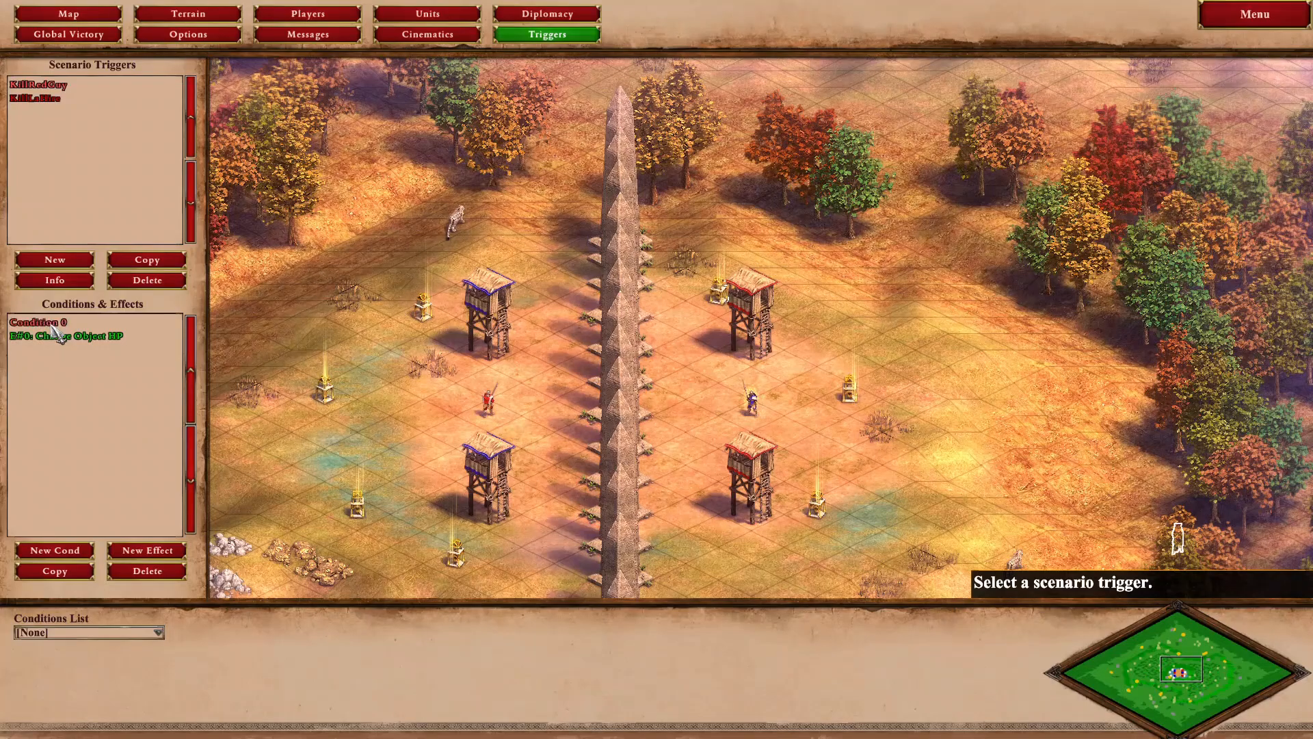
pyautogui.click(123, 632)
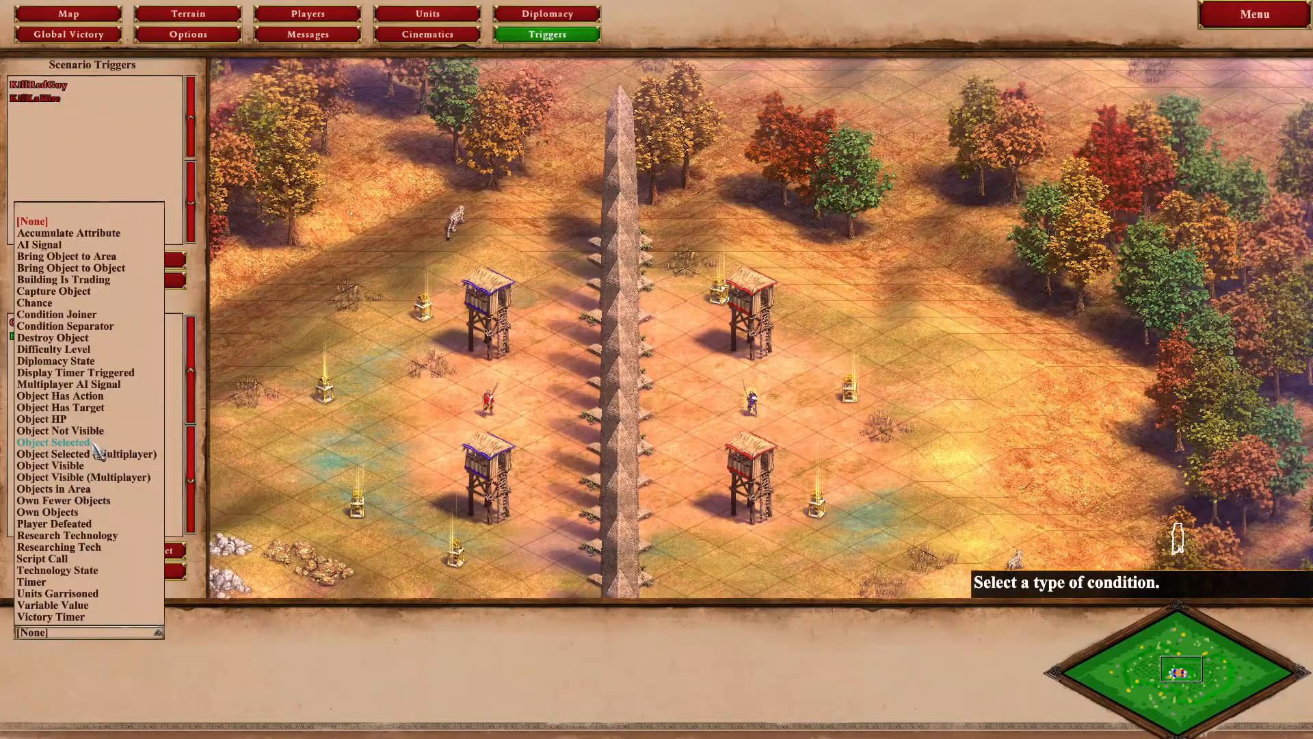
pyautogui.click(55, 442)
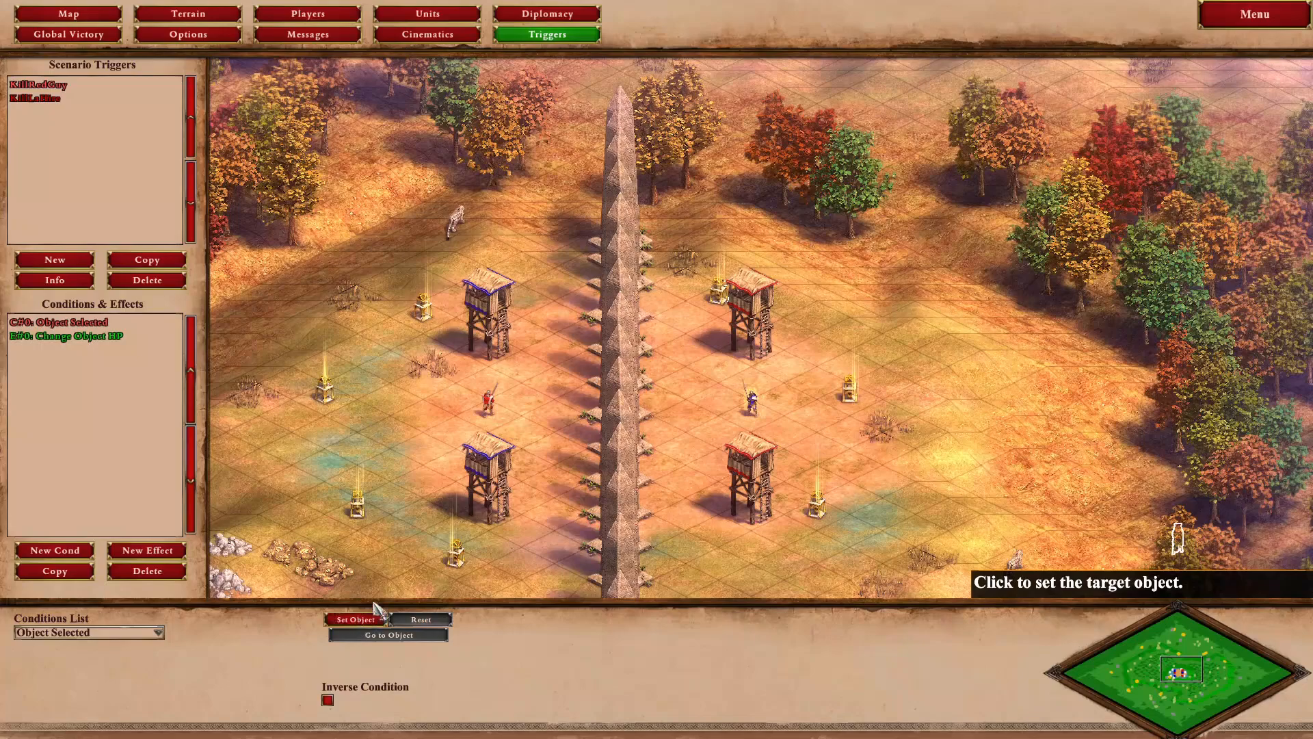
pyautogui.click(853, 399)
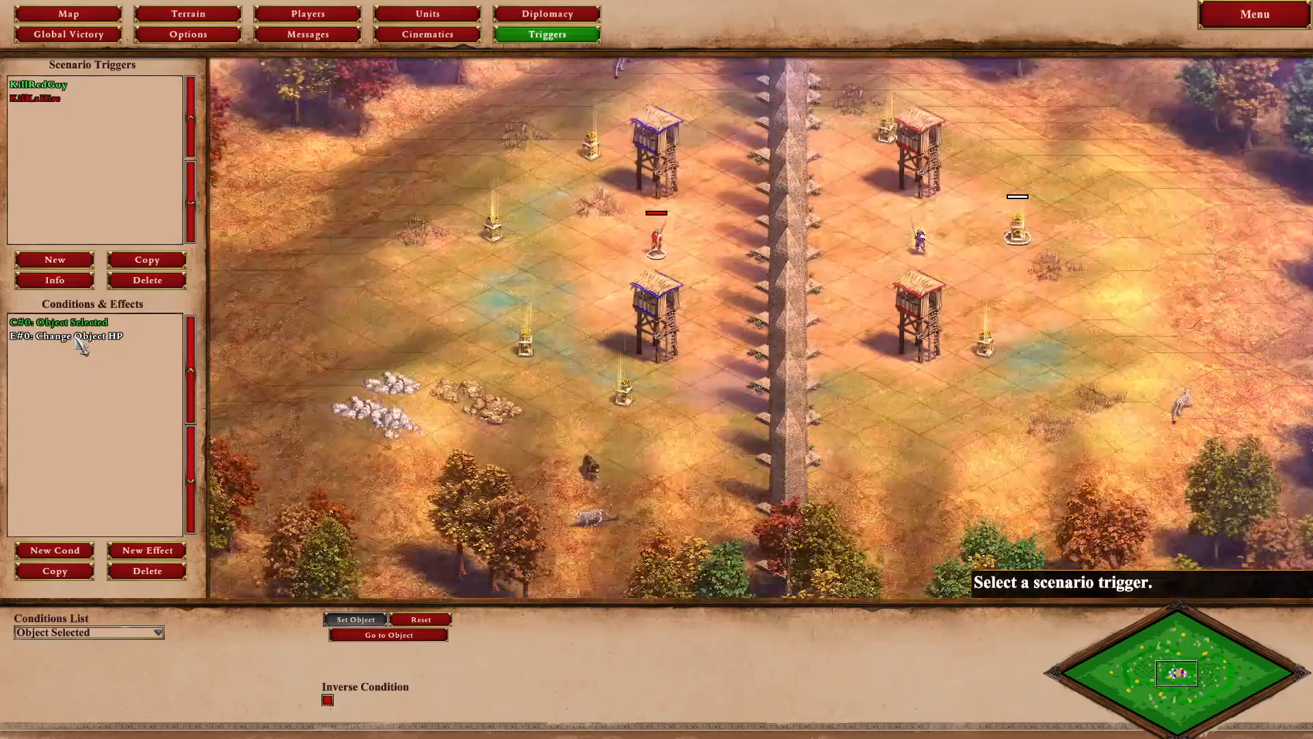
pyautogui.click(59, 340)
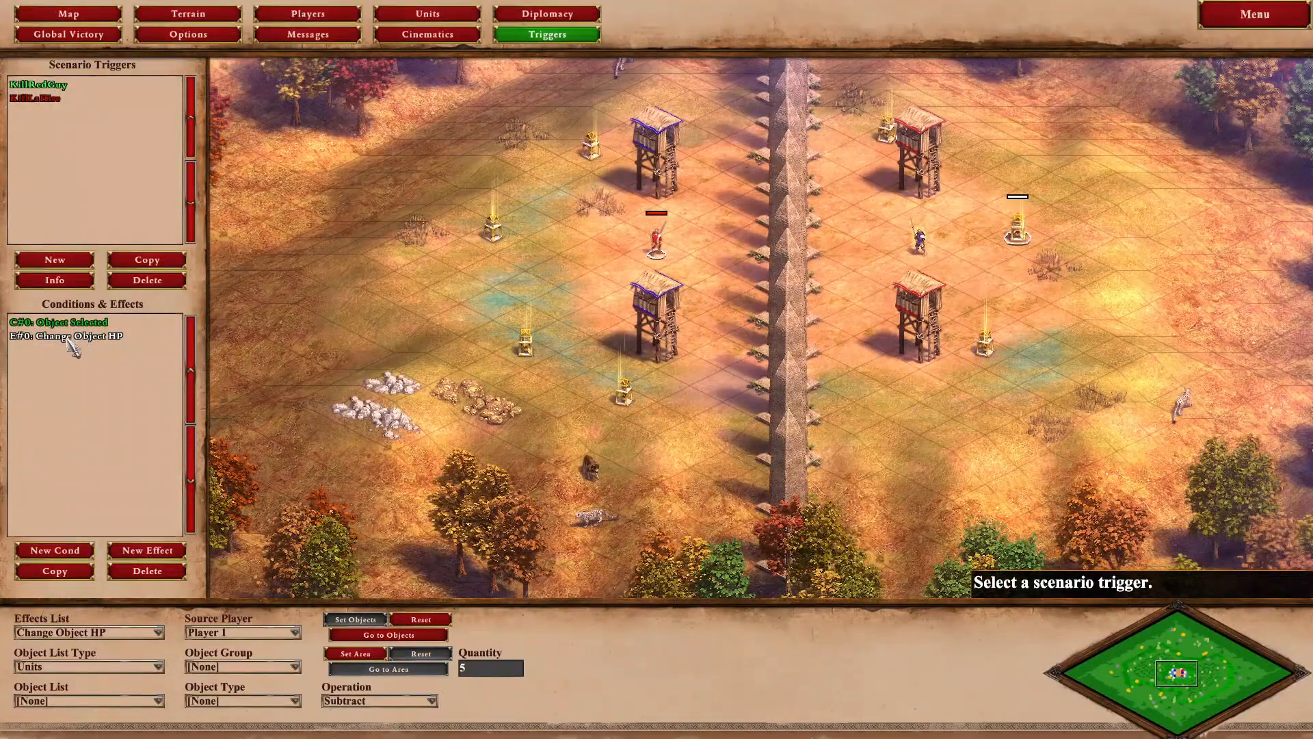
# Test-play the scenario and check both triggers' entries in the objectives window.
pyautogui.click(1282, 24)
pyautogui.click(658, 428)
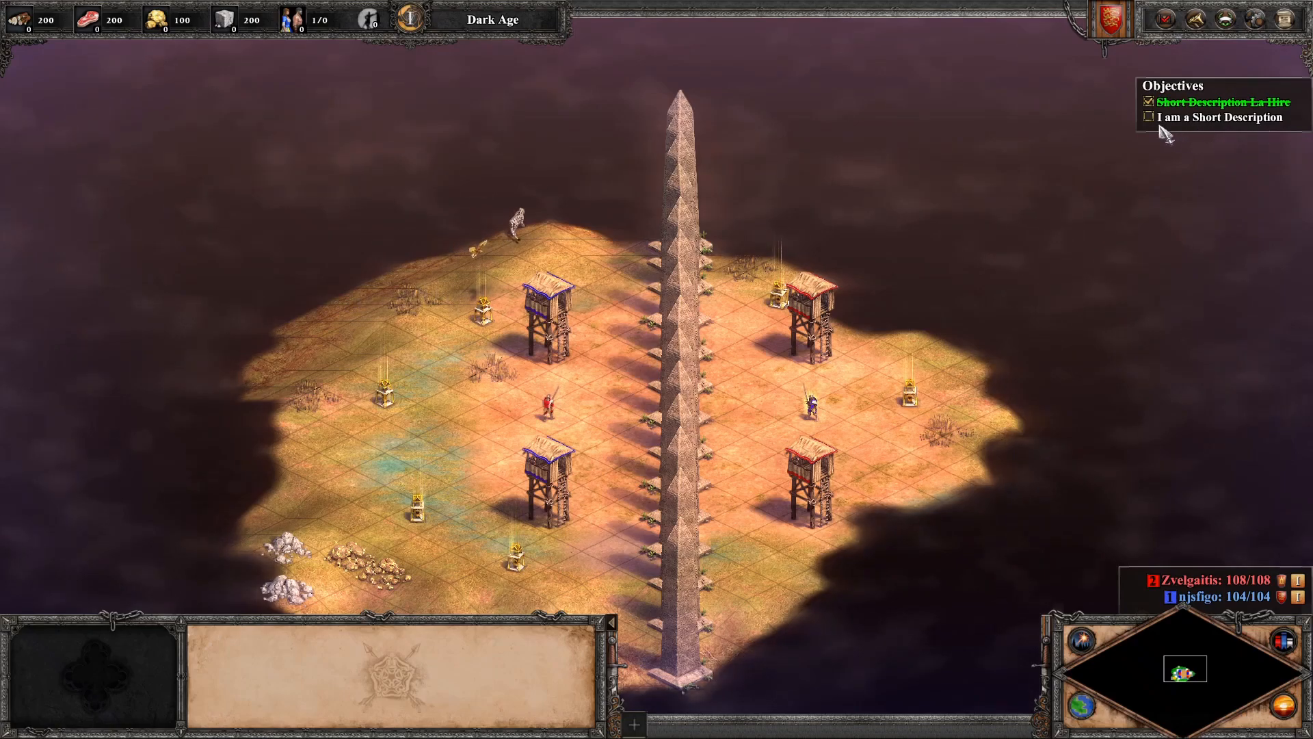
pyautogui.click(1165, 21)
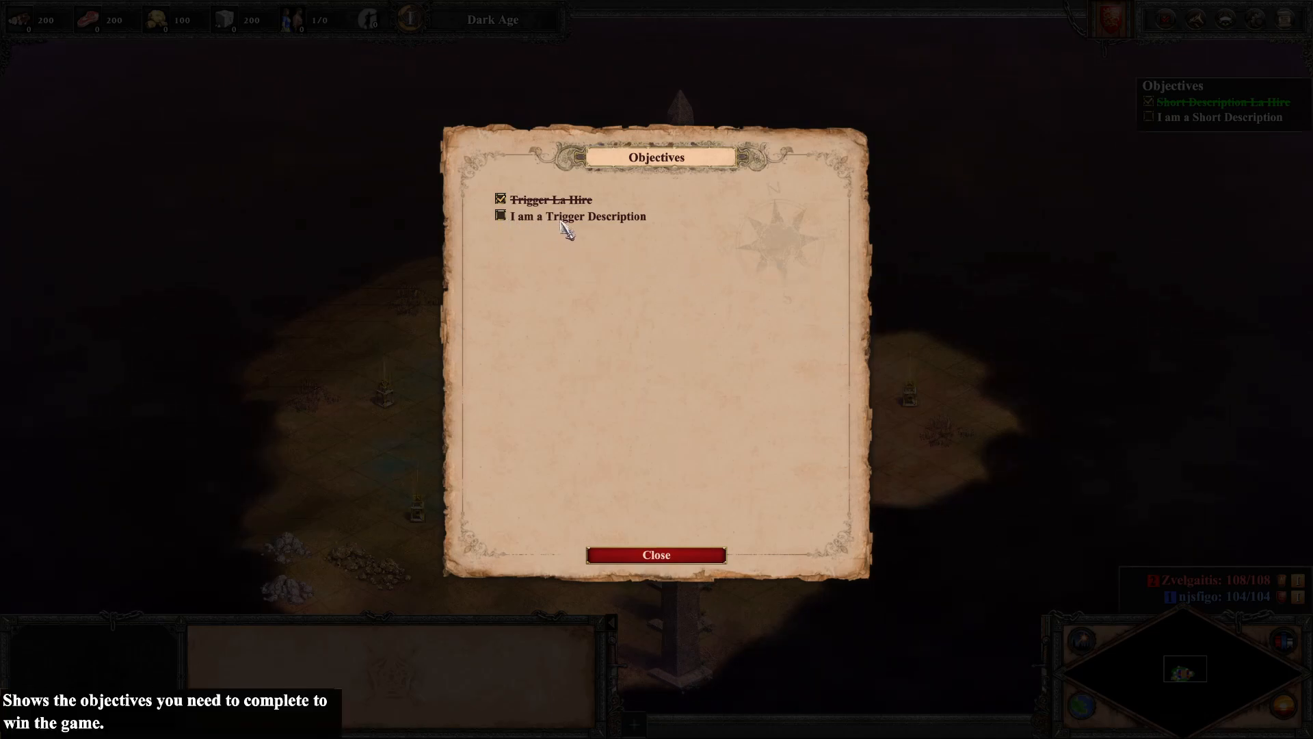
pyautogui.click(640, 556)
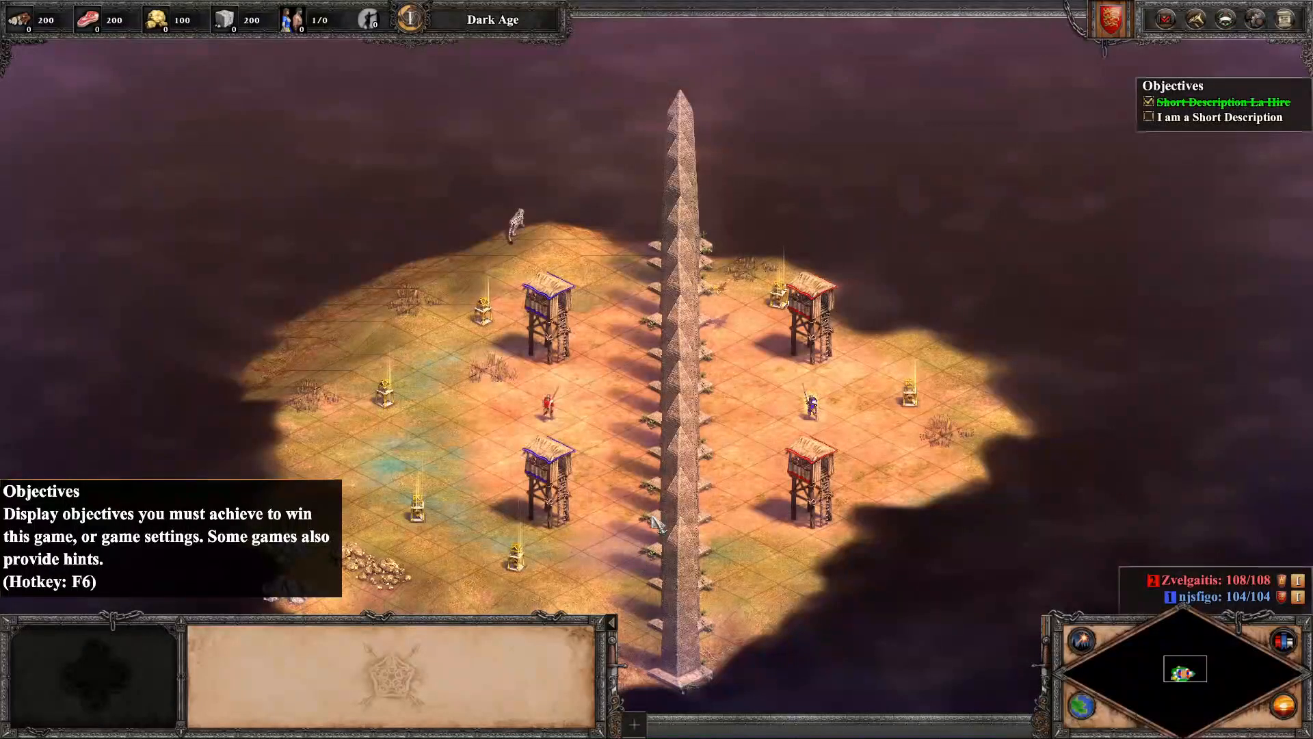
# Select the relic east of La Hire, recheck the objectives, inspect the red champion's hit points, and quit the test game.
pyautogui.click(550, 419)
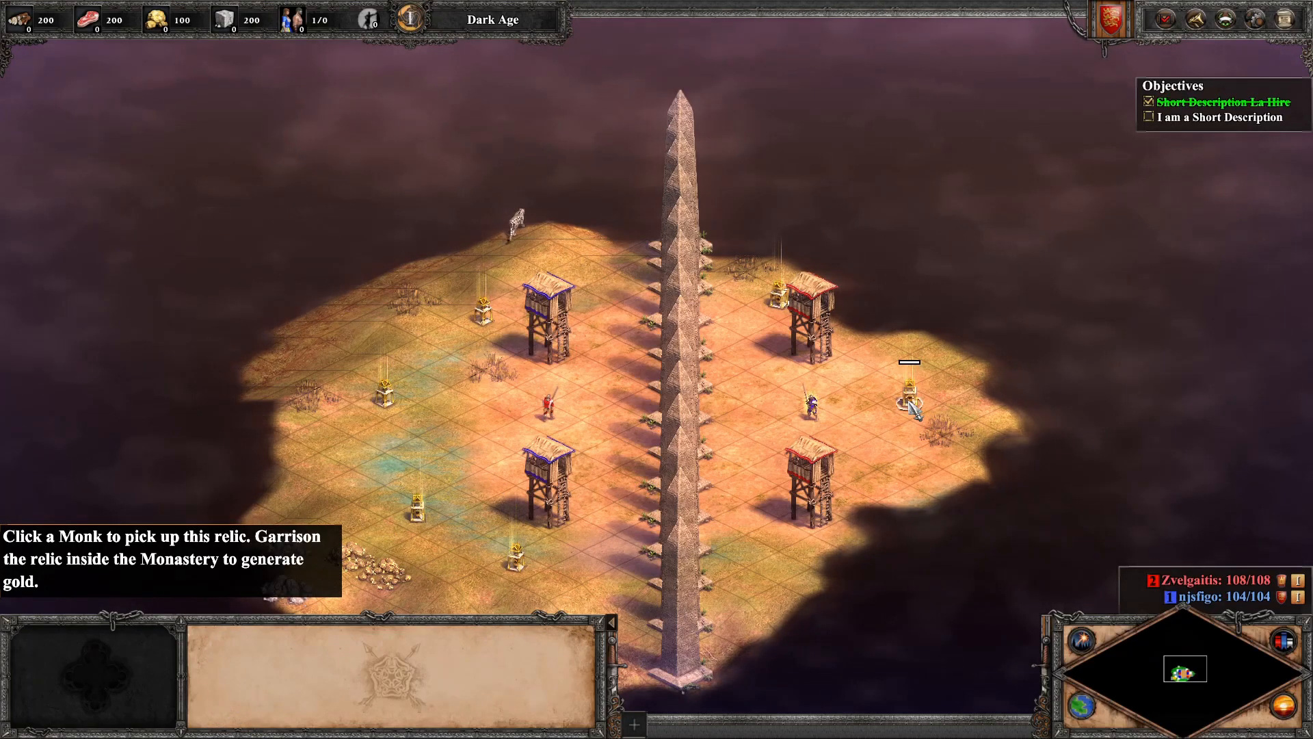
pyautogui.click(911, 405)
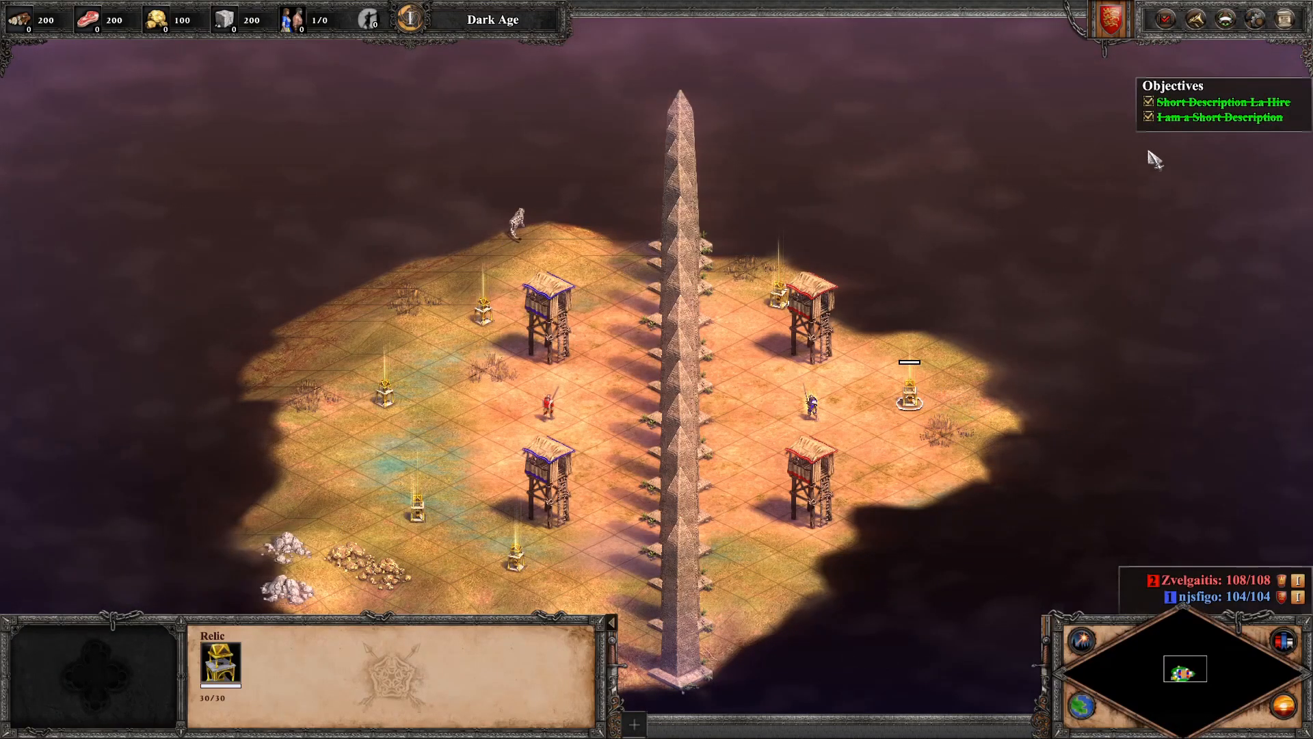
pyautogui.click(1165, 20)
pyautogui.click(667, 555)
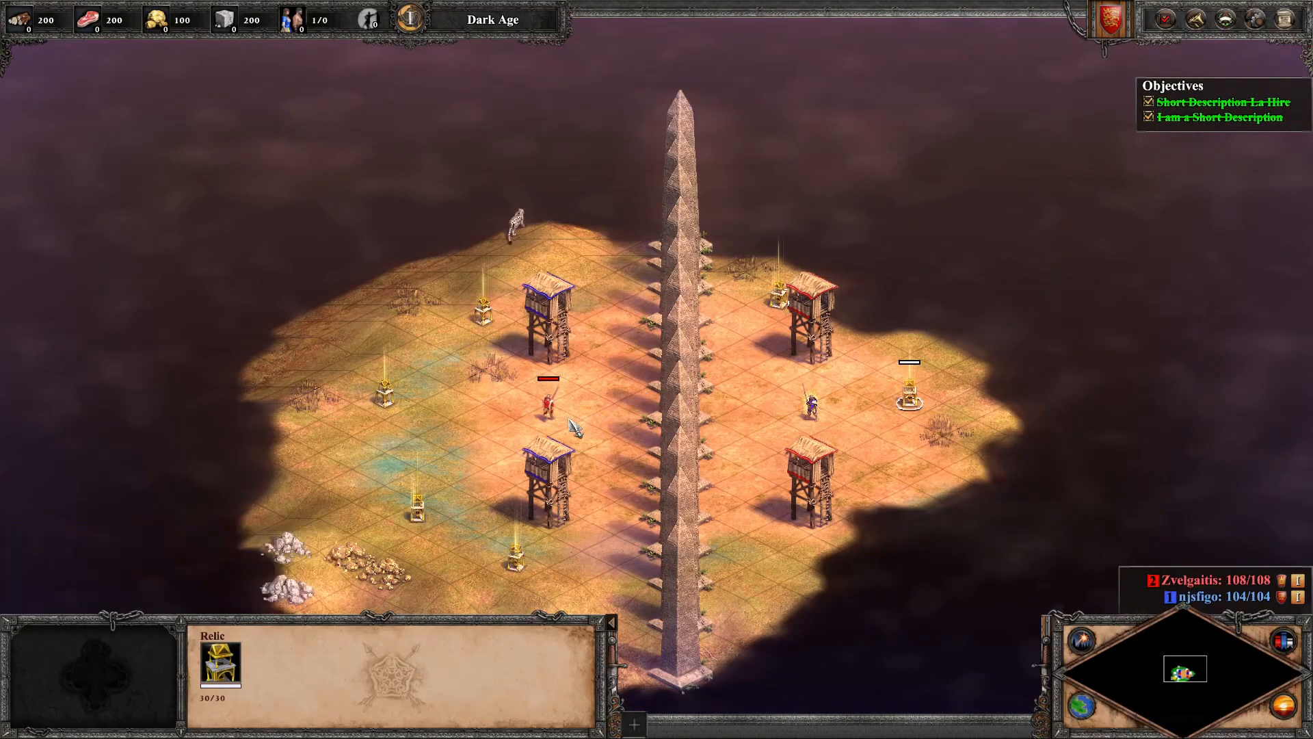
pyautogui.click(548, 409)
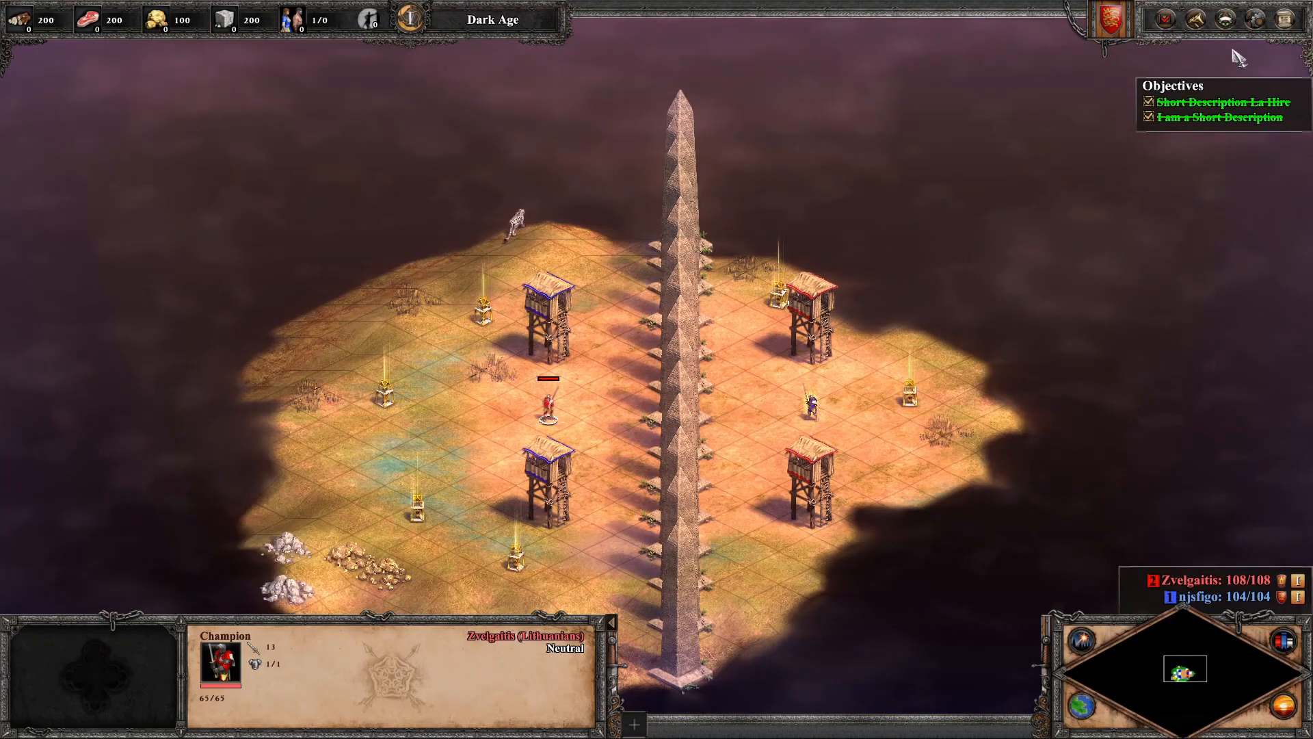
pyautogui.click(1286, 19)
pyautogui.click(659, 294)
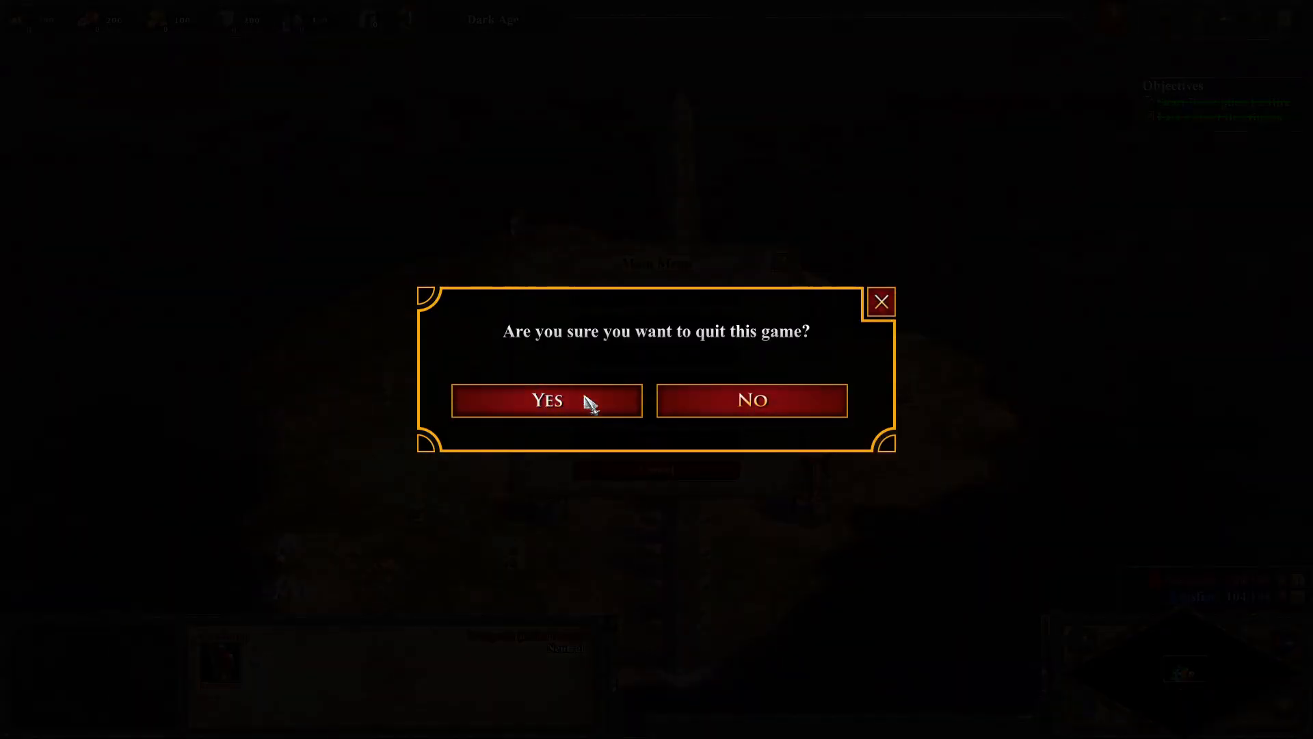
pyautogui.click(607, 401)
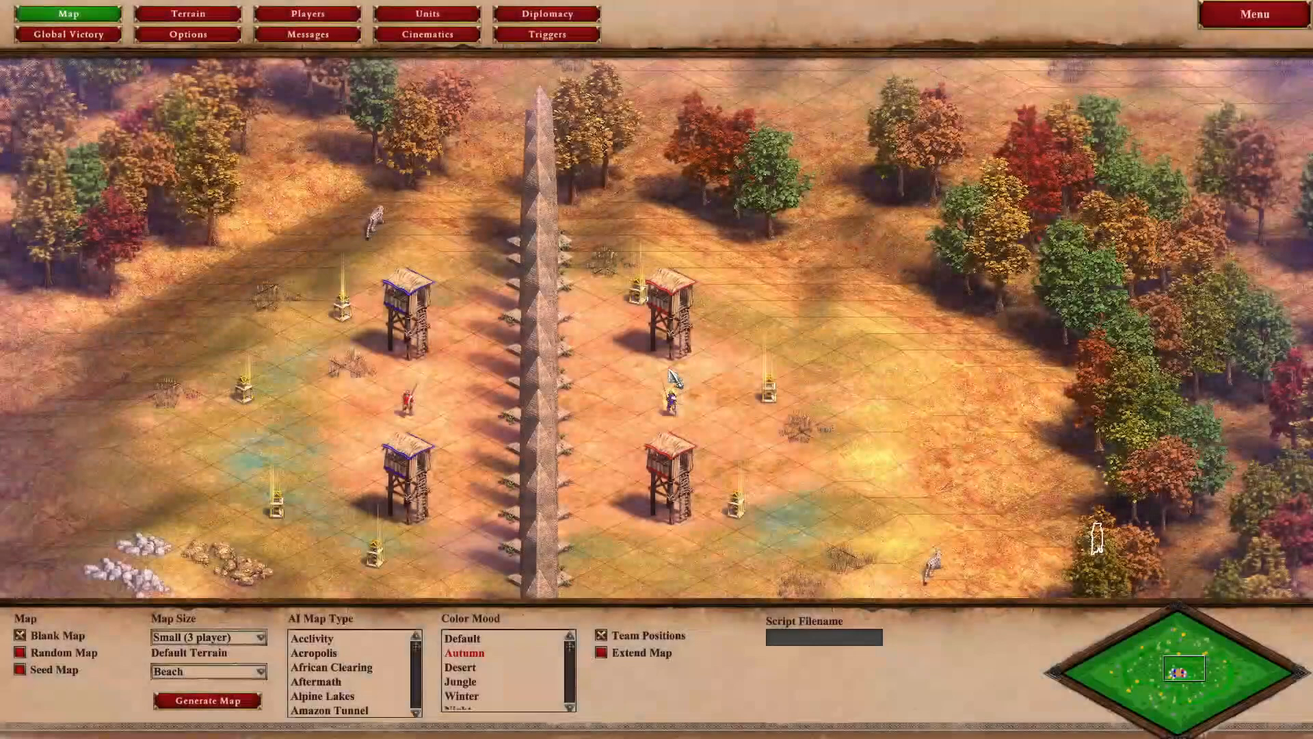
# Make both KillRedGuy and KillLaHire headers, and turn off the on-screen display of KillRedGuy's short description.
pyautogui.click(547, 35)
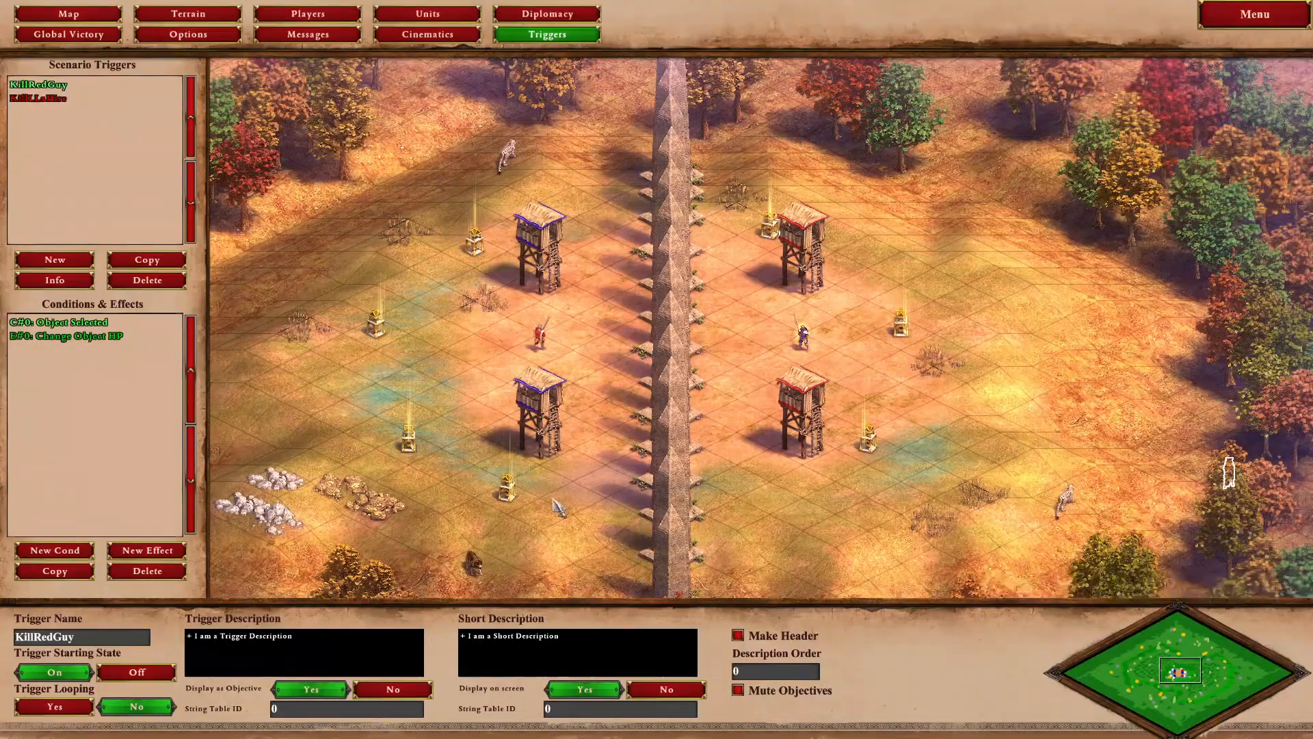
pyautogui.click(741, 637)
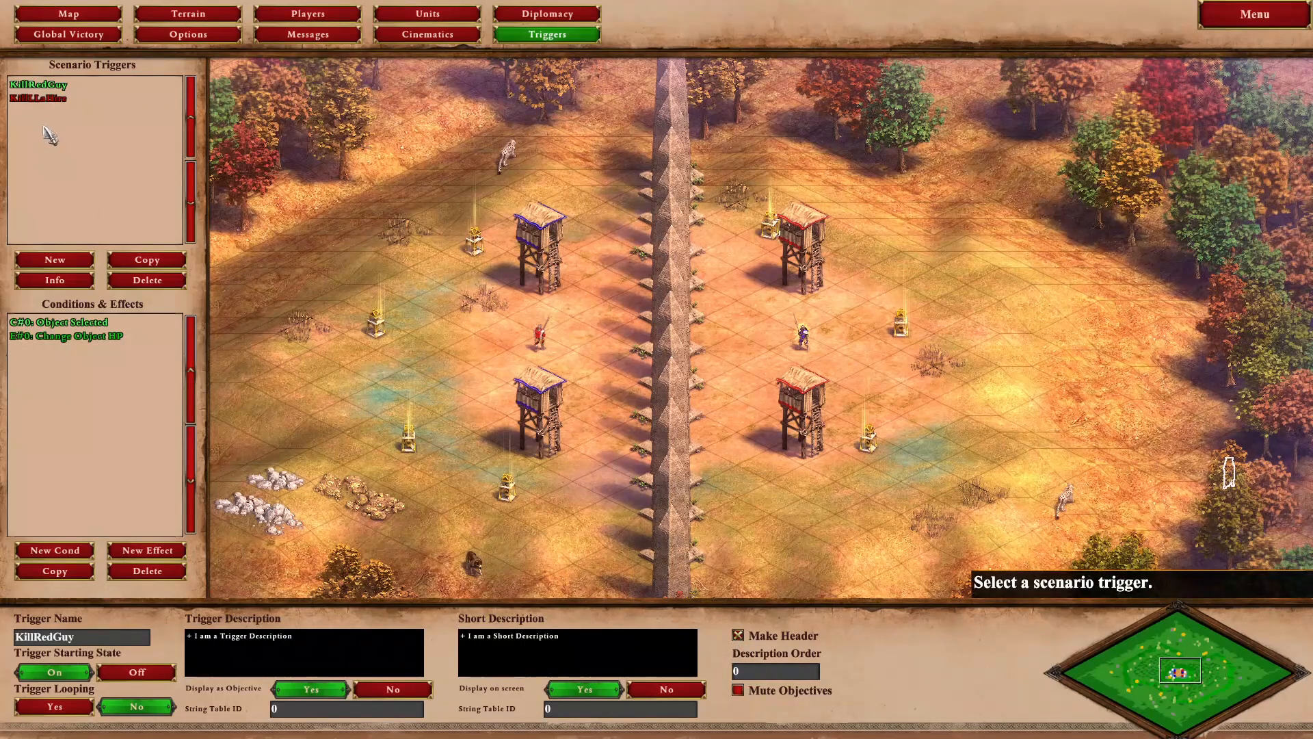
pyautogui.click(37, 98)
pyautogui.click(739, 635)
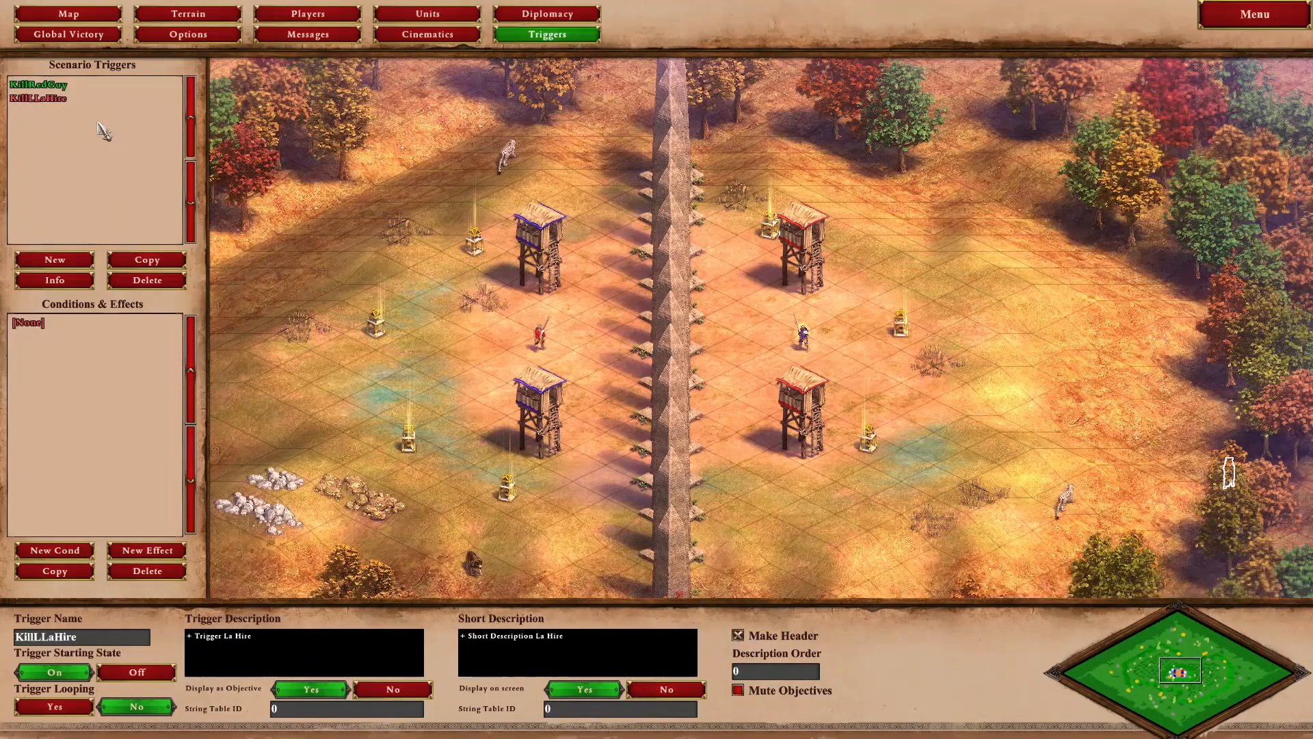
pyautogui.click(87, 89)
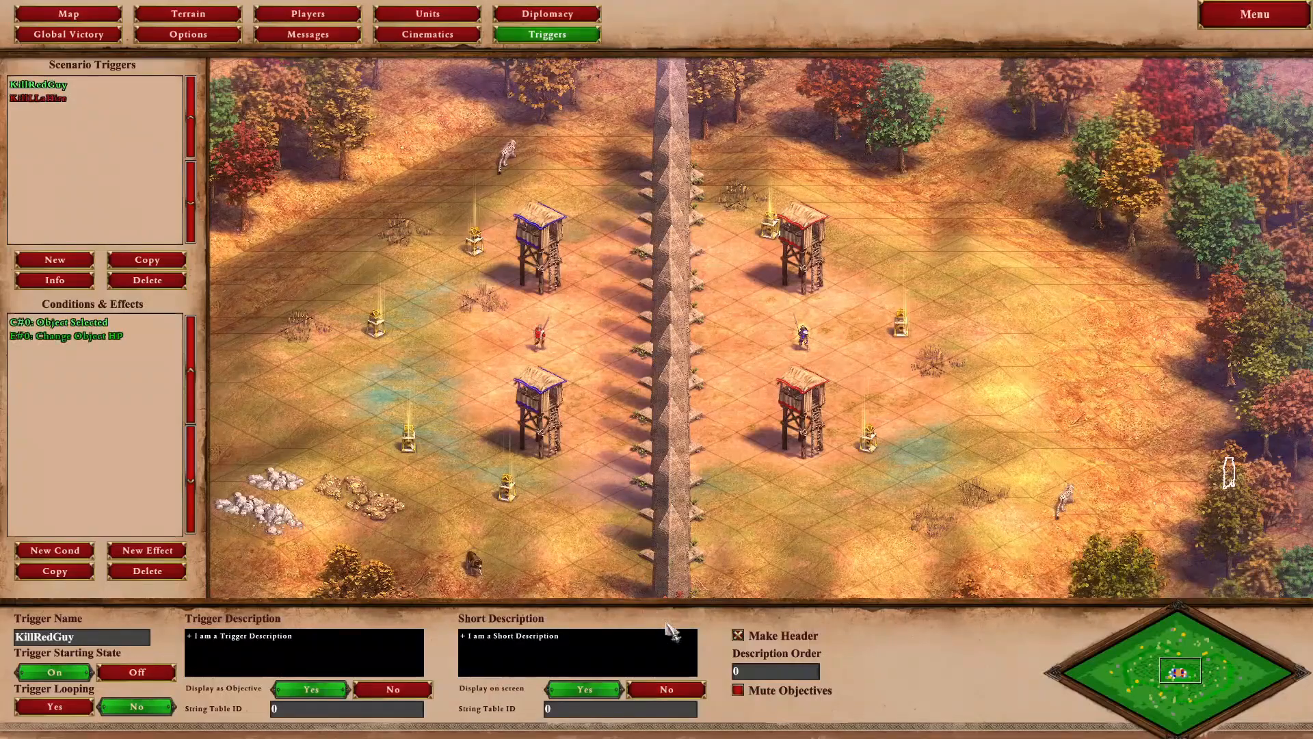
pyautogui.click(674, 690)
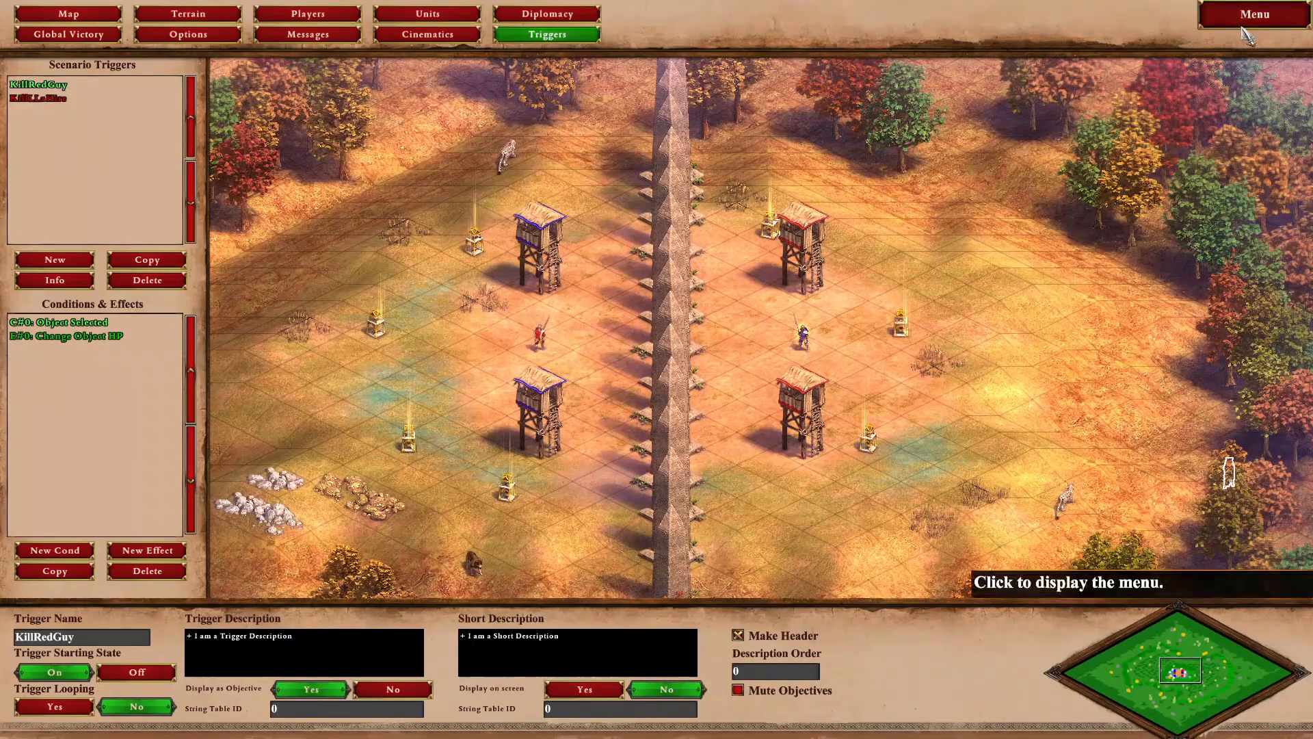
# Test-play the scenario and check how the header entries appear on screen and in the objectives window.
pyautogui.click(1207, 24)
pyautogui.click(710, 425)
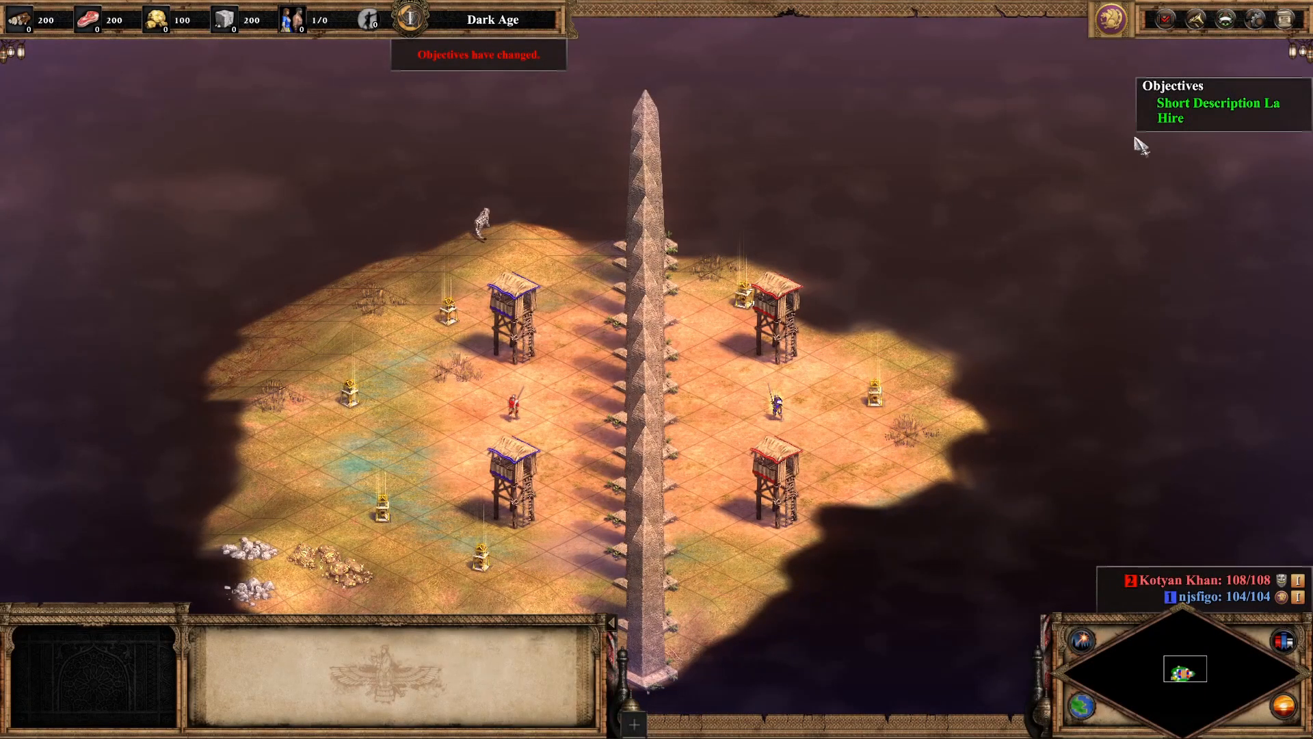
pyautogui.click(1164, 25)
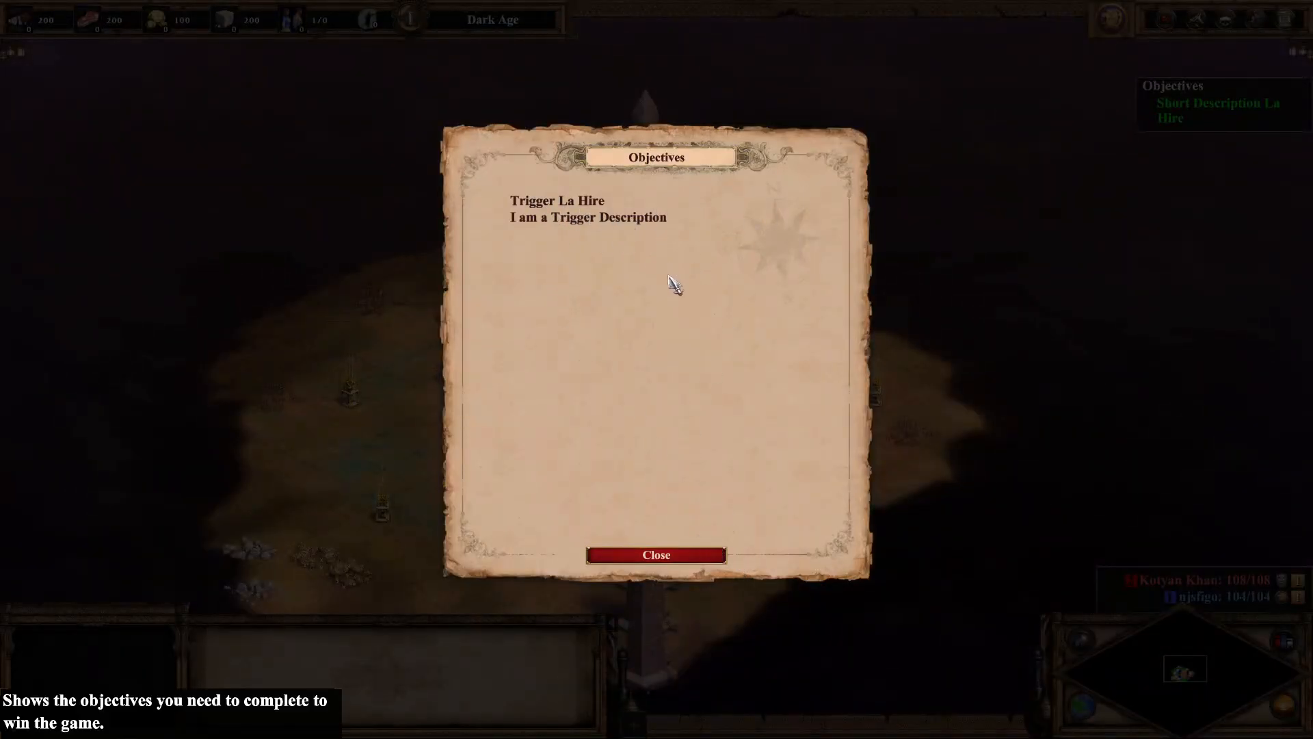
pyautogui.click(680, 552)
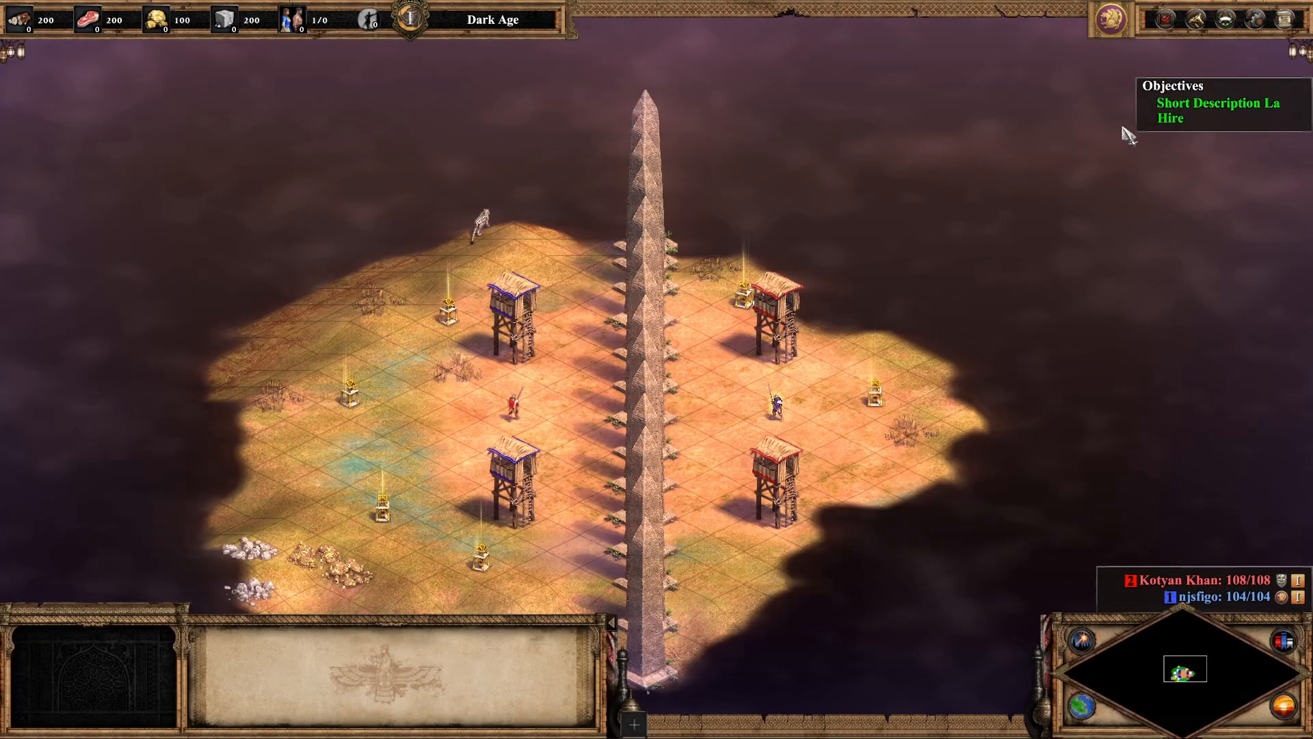
pyautogui.click(1166, 27)
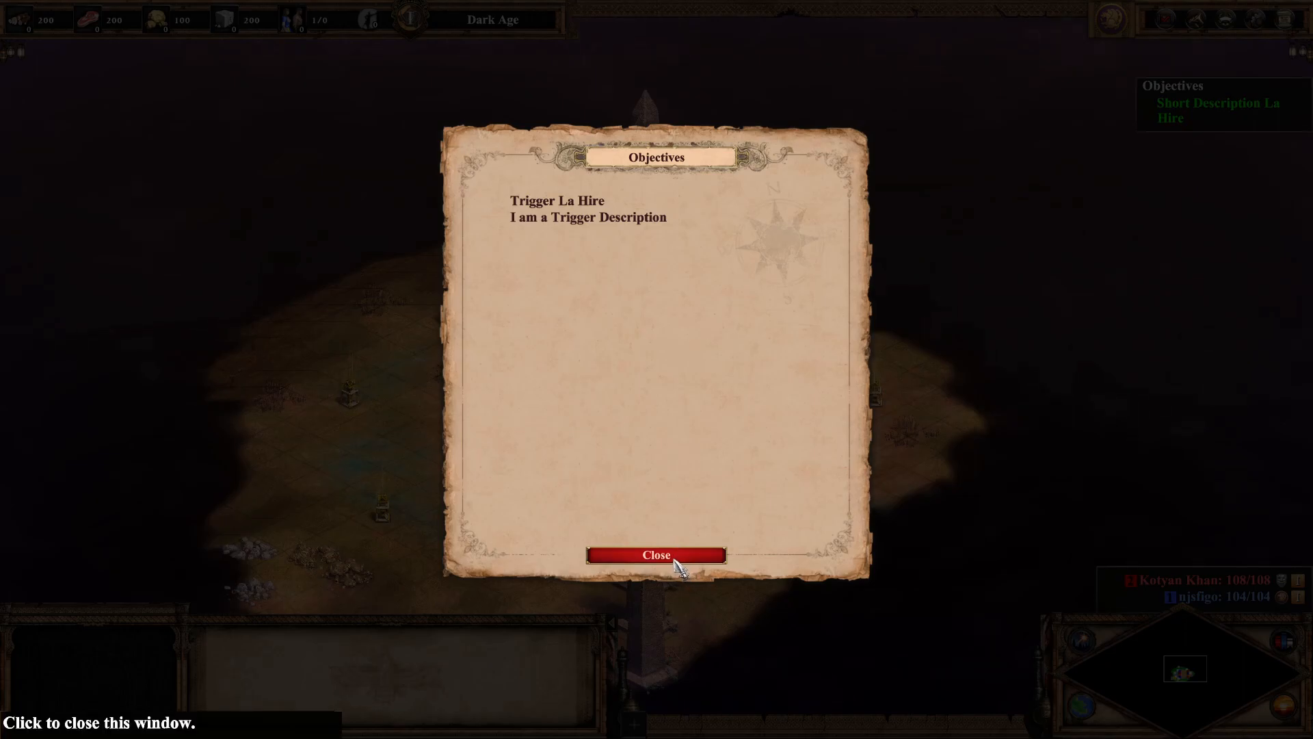
pyautogui.click(675, 560)
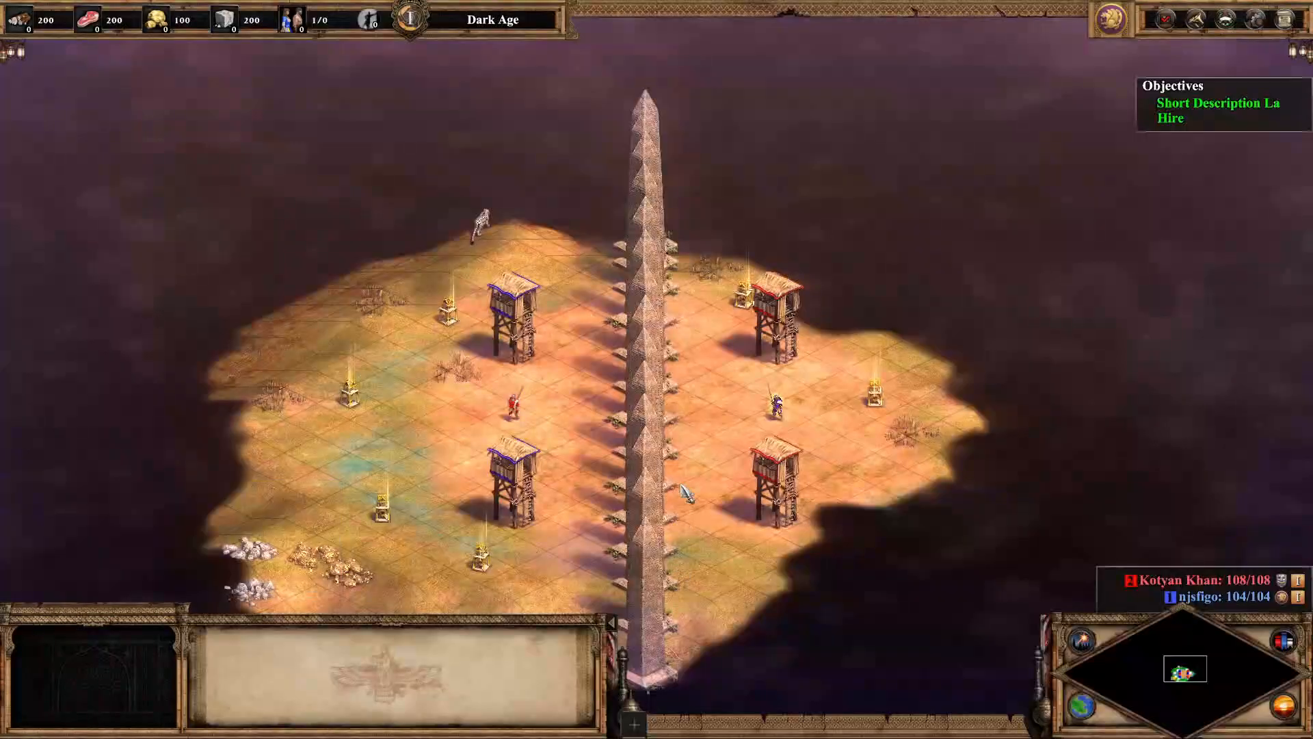
# Select the relic east of La Hire, recheck the header entries in the objectives window, and quit the test game.
pyautogui.click(876, 400)
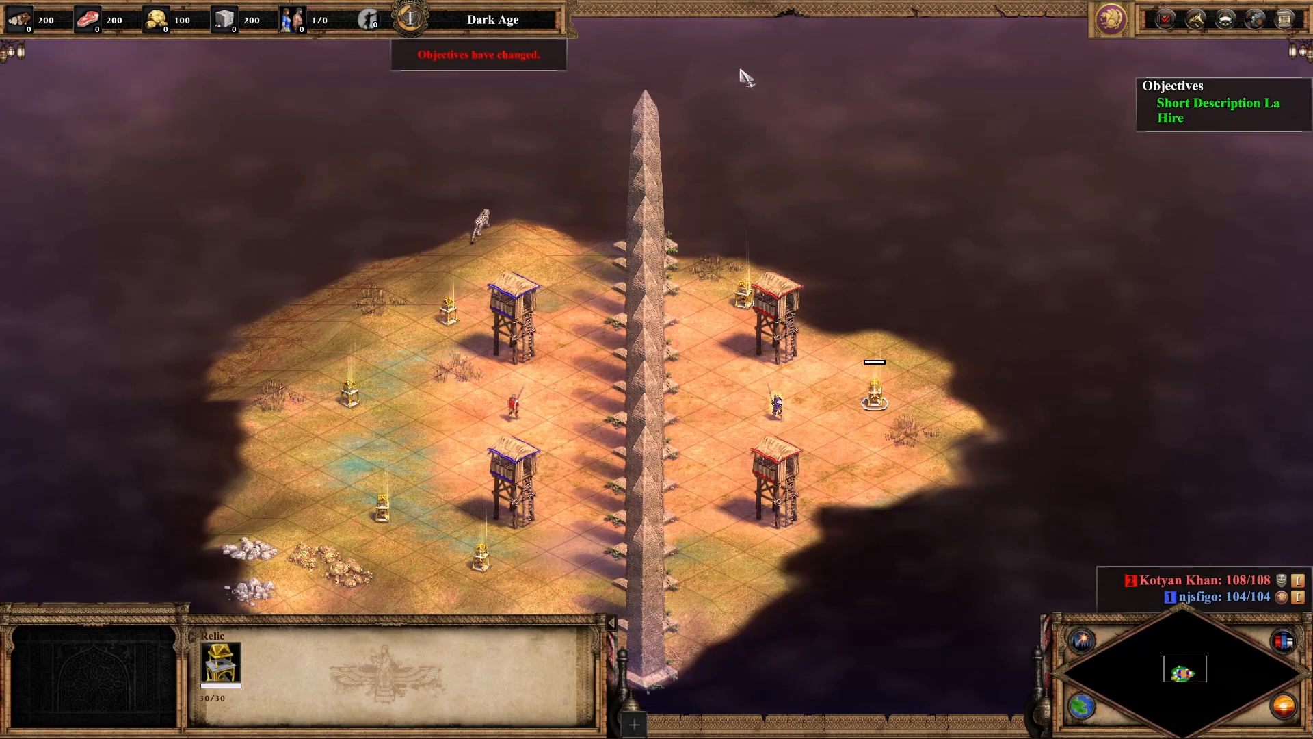
pyautogui.click(1165, 20)
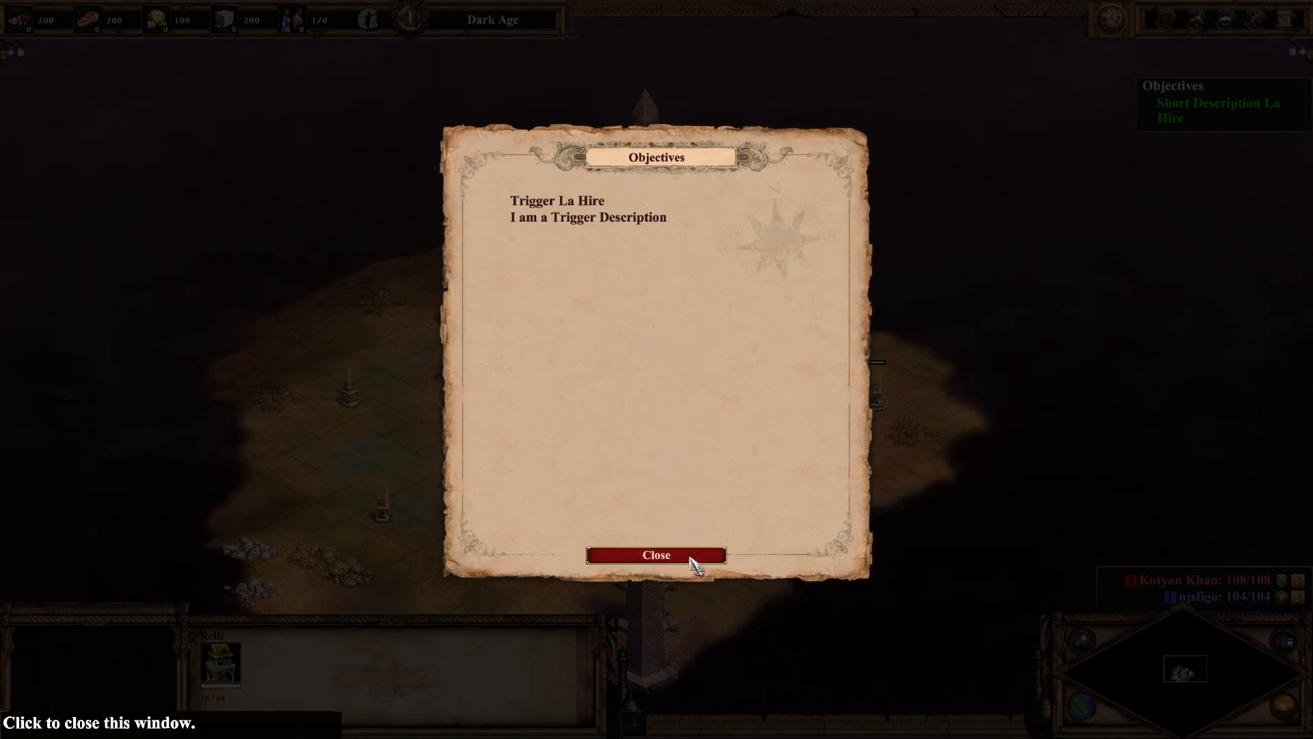
pyautogui.click(692, 562)
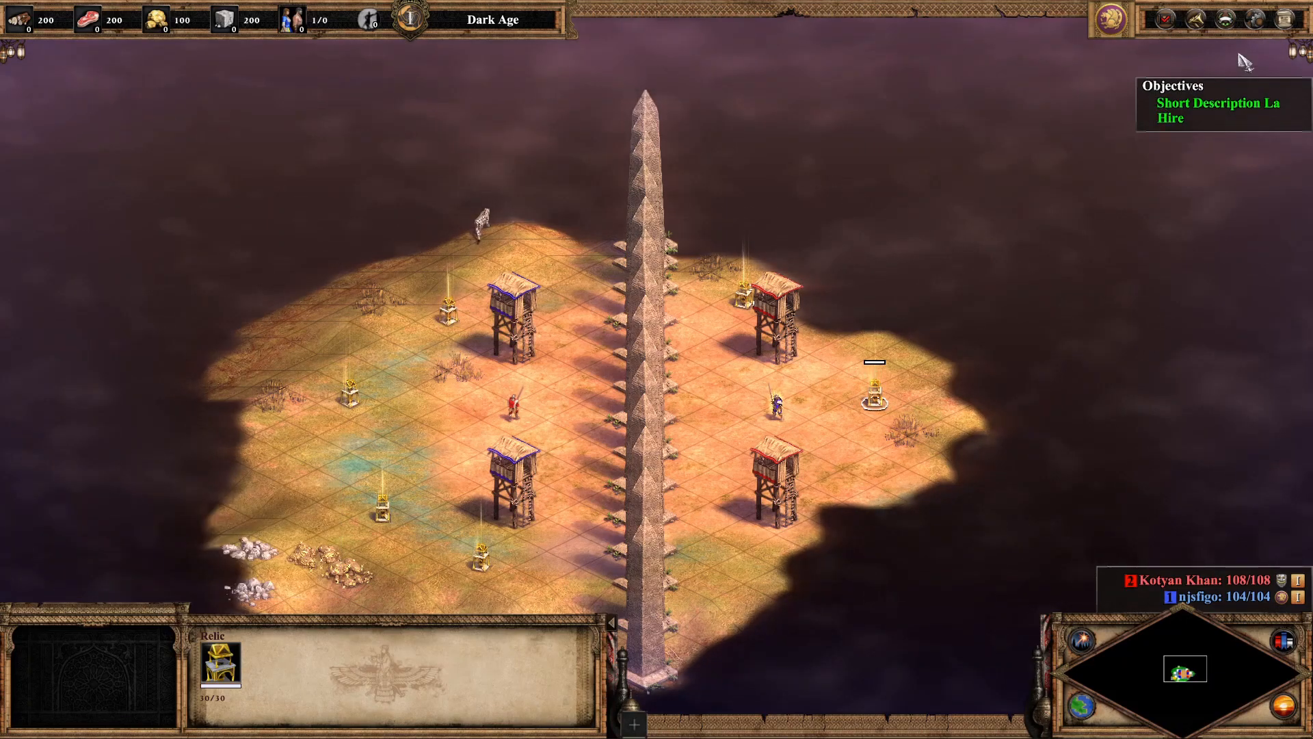
pyautogui.press('F3')
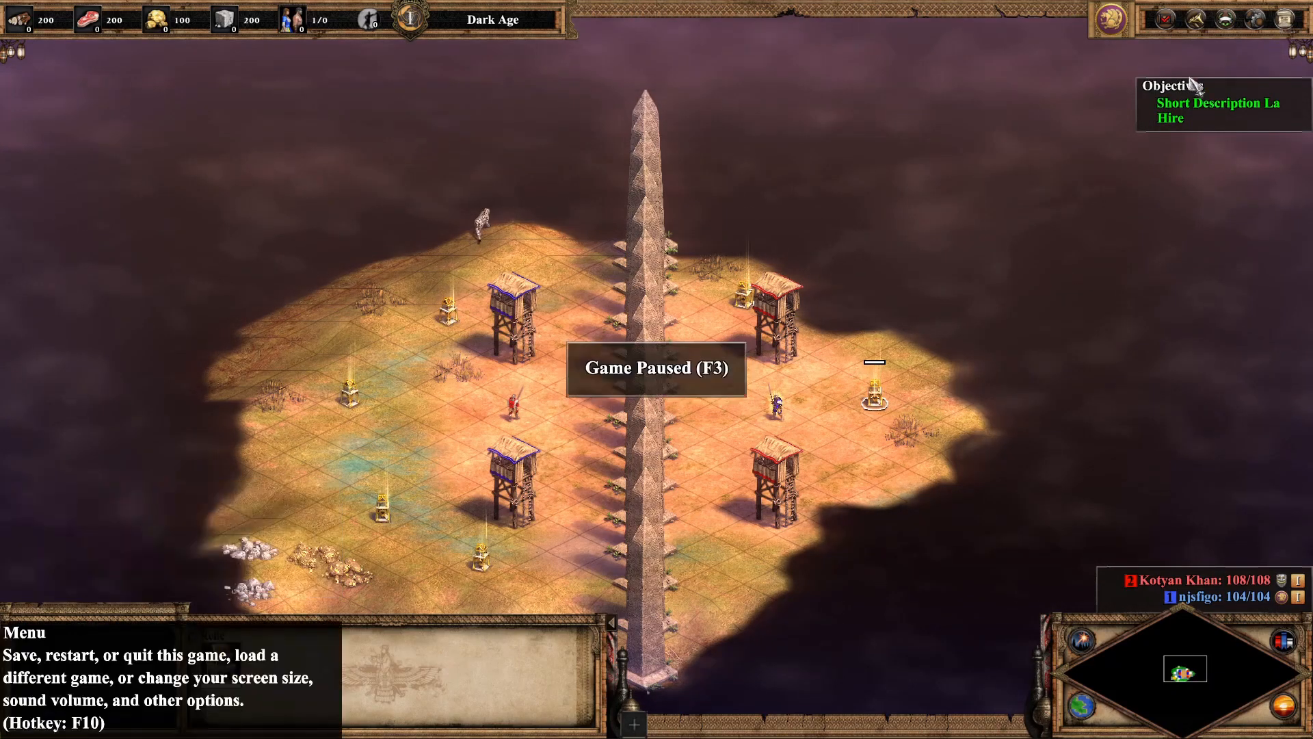
pyautogui.press('F10')
pyautogui.click(677, 293)
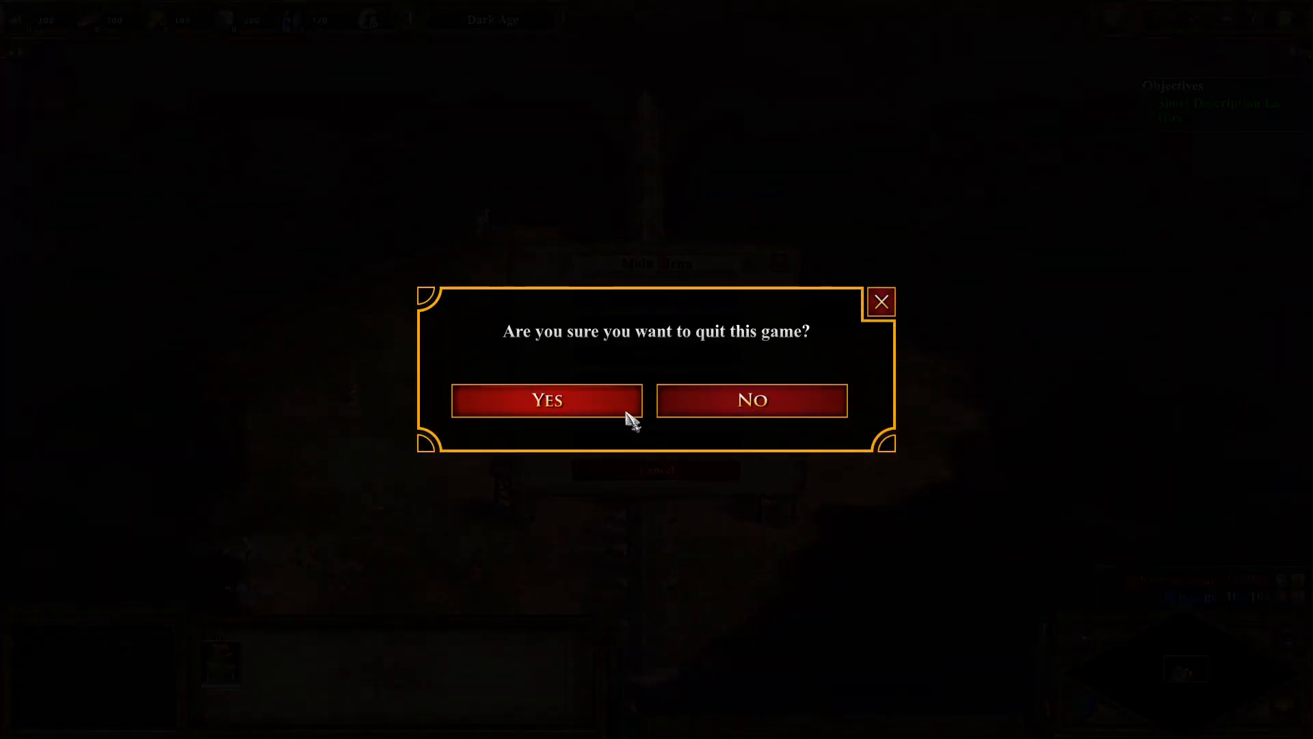
pyautogui.click(625, 413)
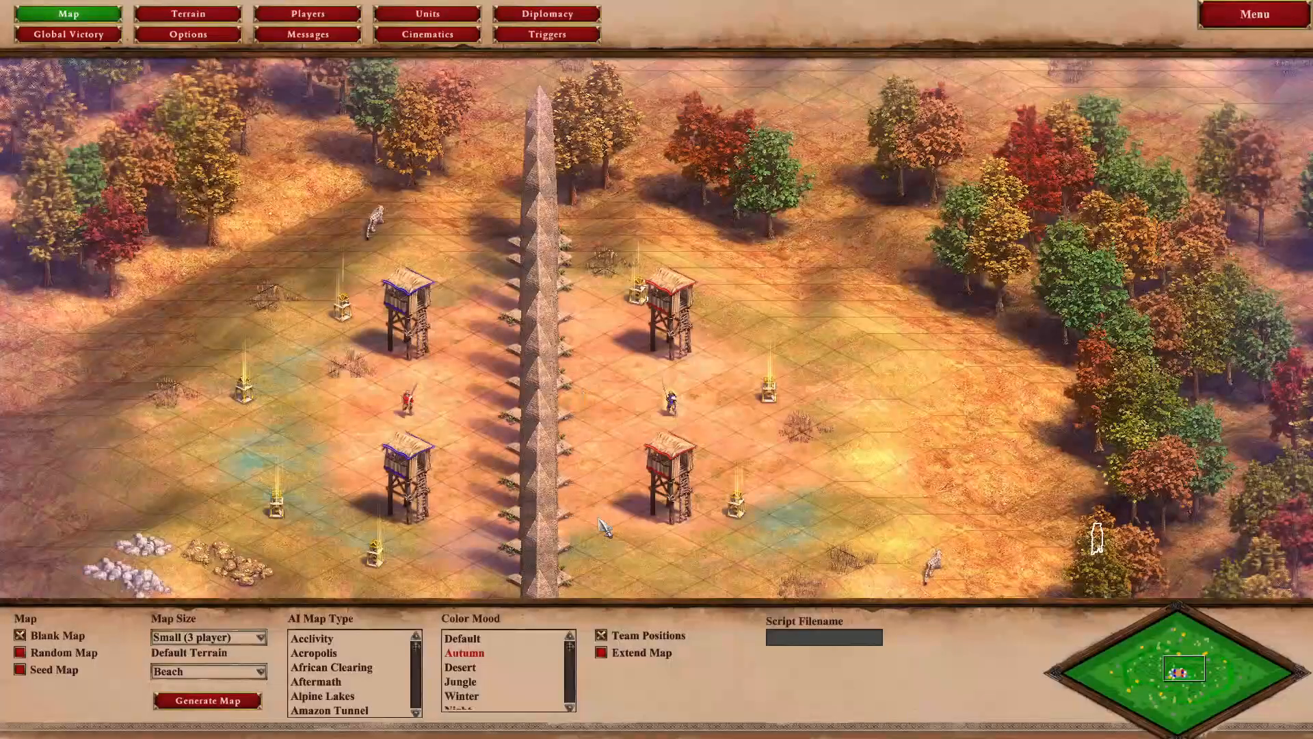
# Display KillRedGuy's short description on screen again and disable its Make Header option.
pyautogui.click(533, 38)
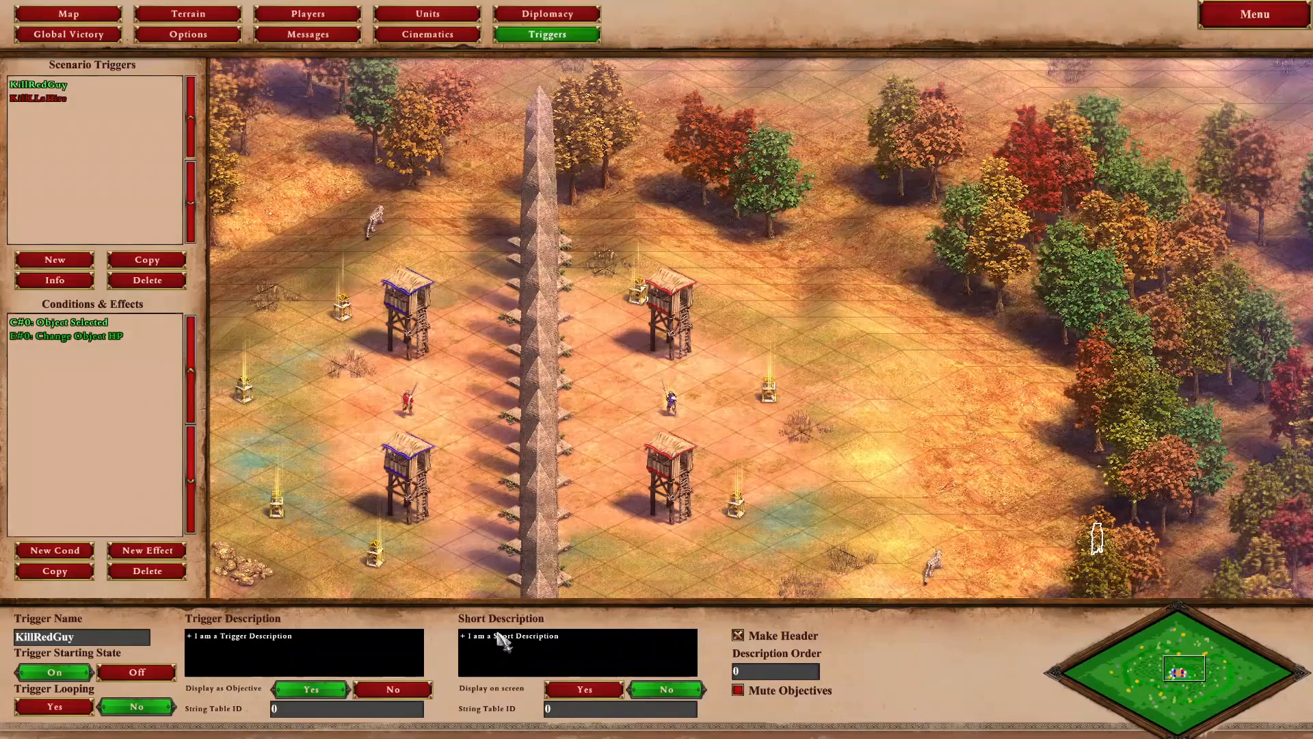
pyautogui.click(585, 688)
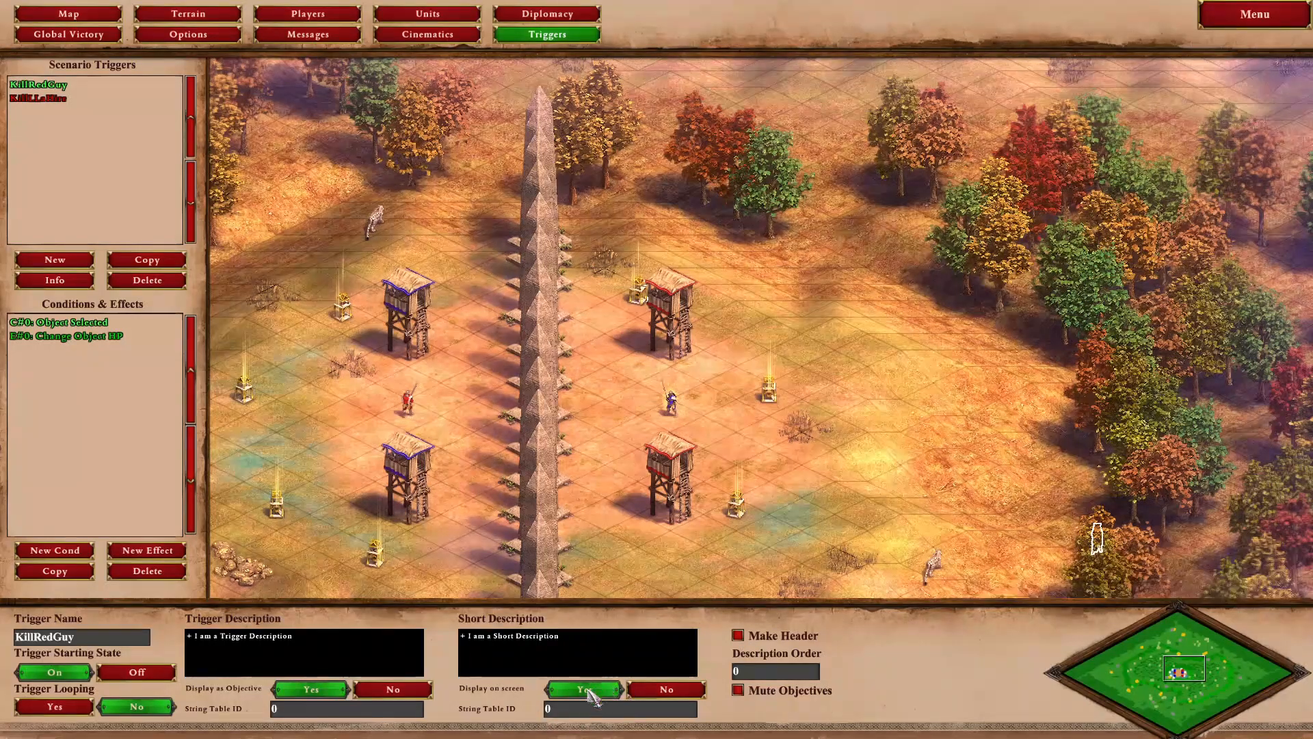
# Test-play the scenario and compare the objective entries on screen and in the objectives window before and after selecting the relic east of La Hire.
pyautogui.click(1213, 19)
pyautogui.click(660, 422)
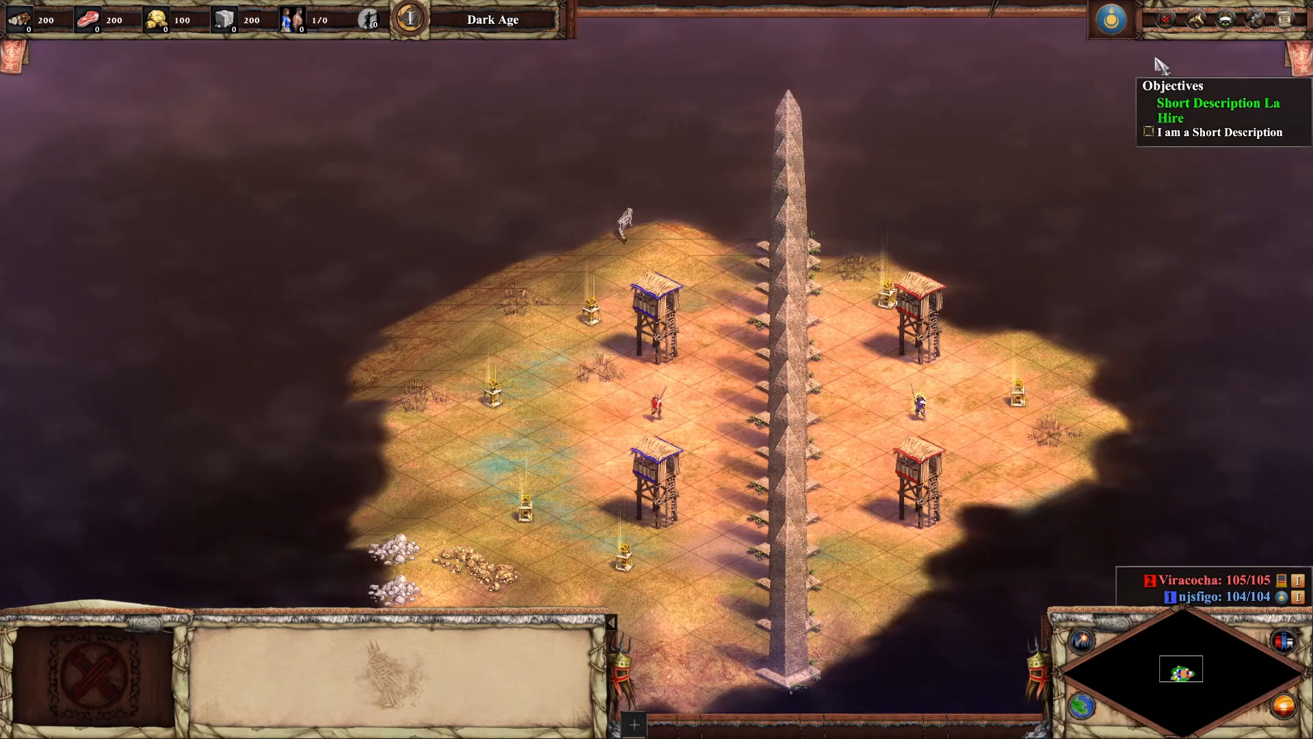
pyautogui.click(1167, 21)
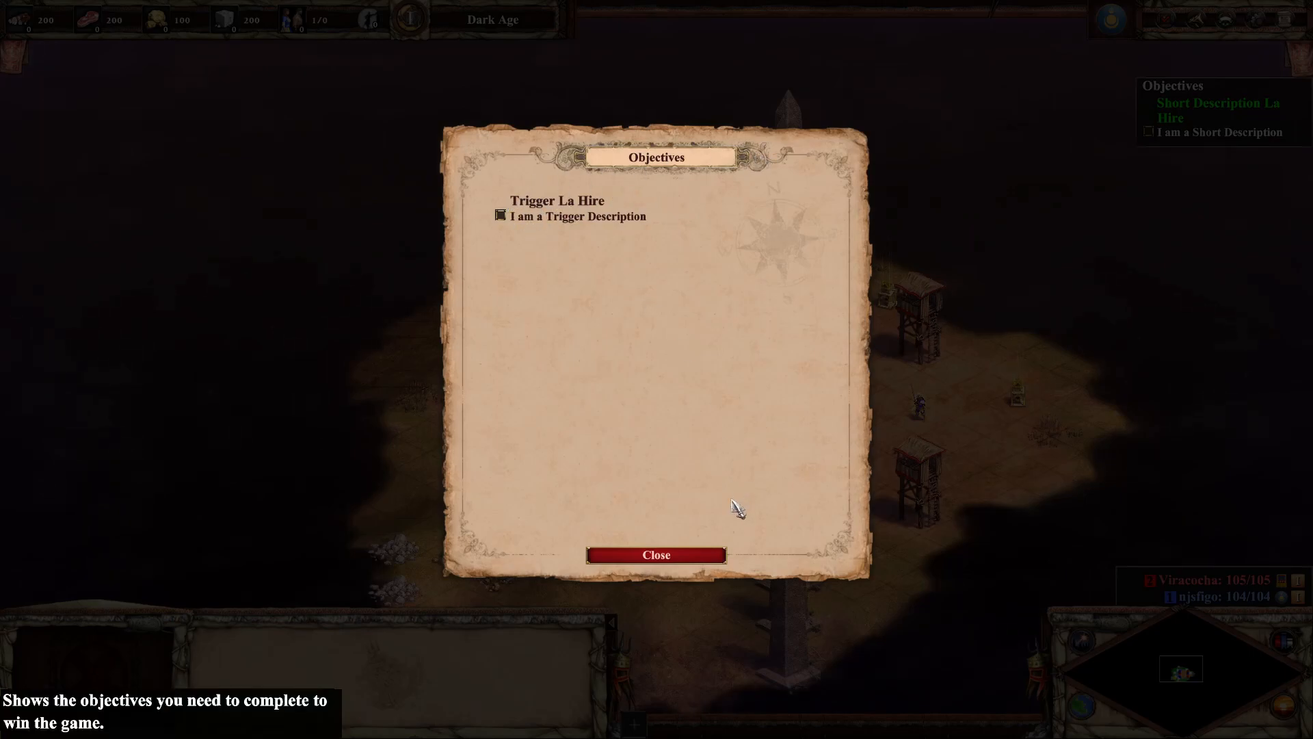
pyautogui.click(667, 555)
pyautogui.click(1021, 397)
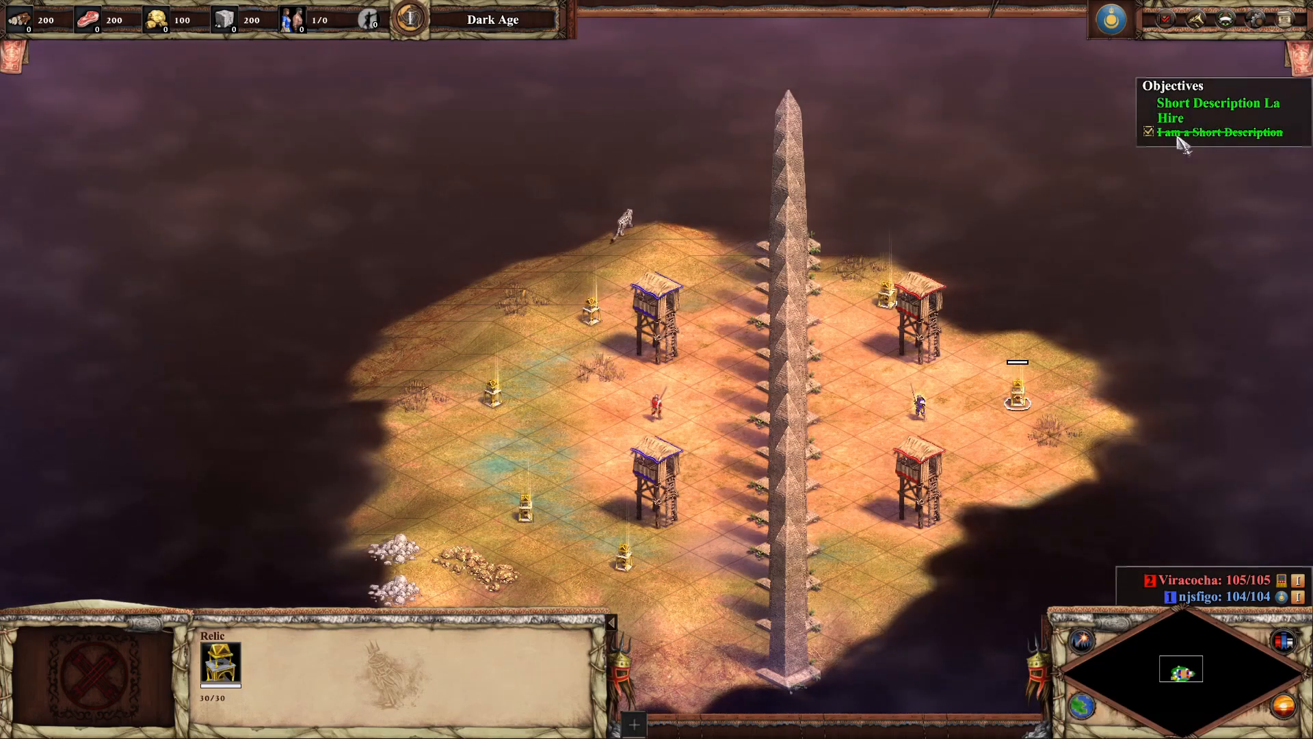
pyautogui.click(1166, 21)
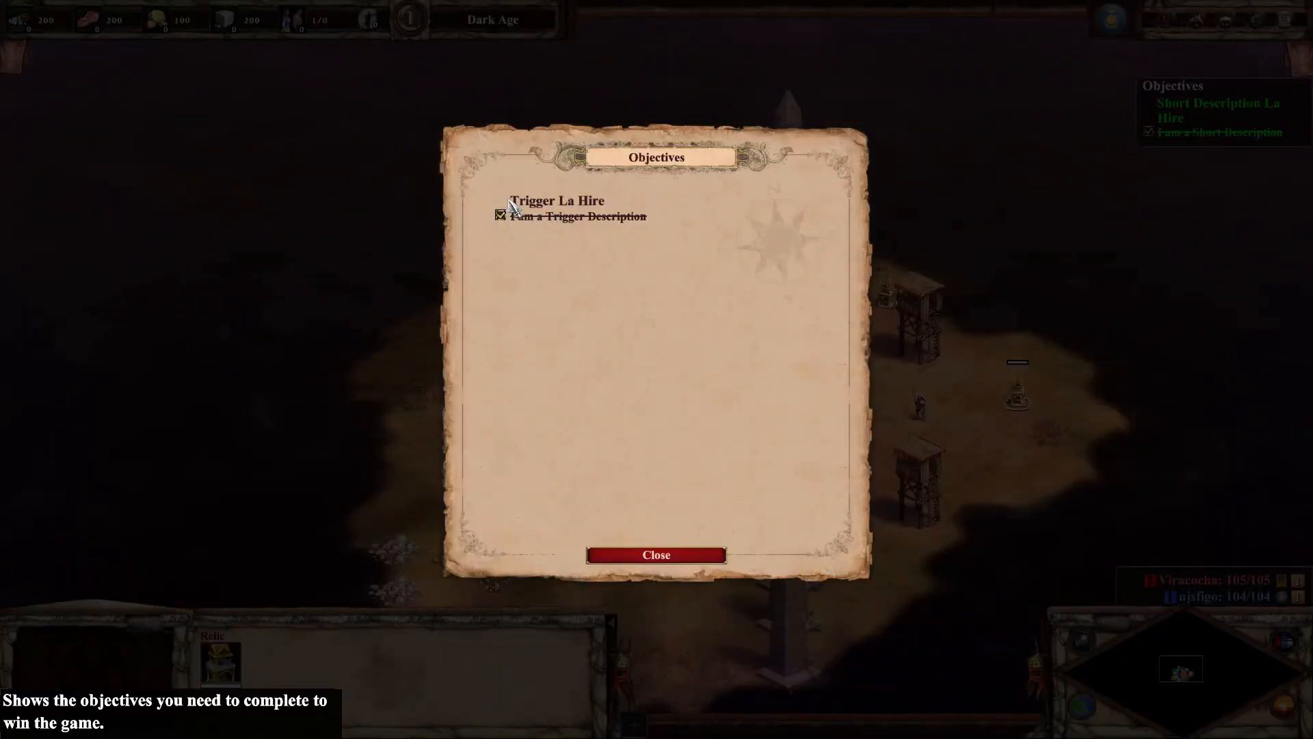
pyautogui.click(673, 561)
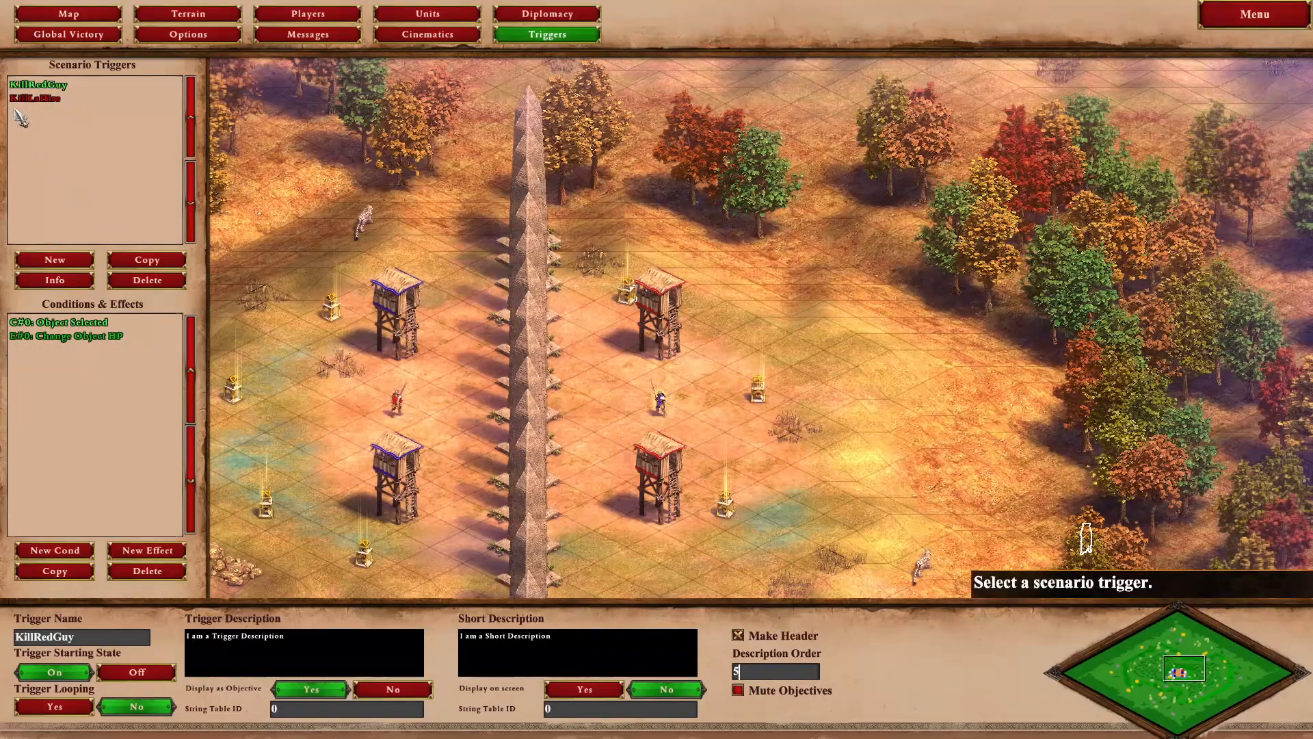
# Check KillLaHire's description order, then test-play the scenario to see how the header entries are ordered in the objectives window, and quit.
pyautogui.click(45, 100)
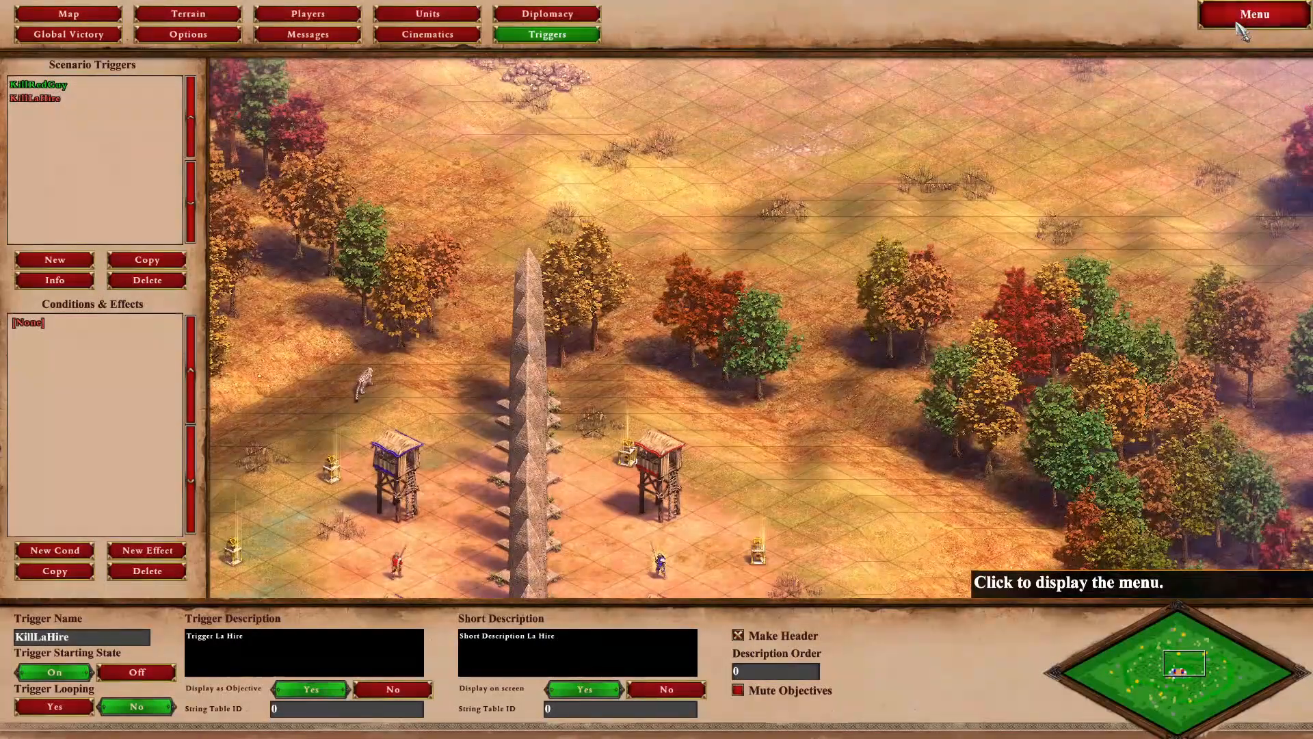
pyautogui.click(1247, 13)
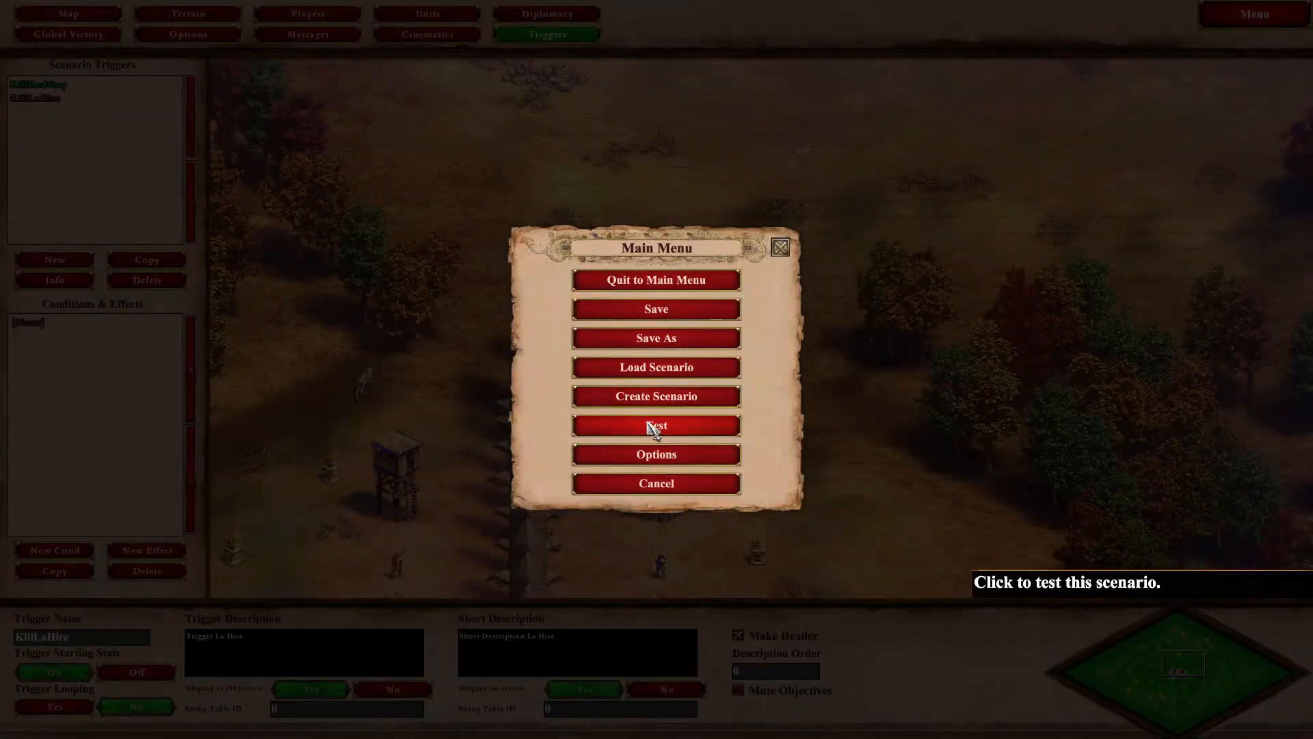
pyautogui.click(652, 428)
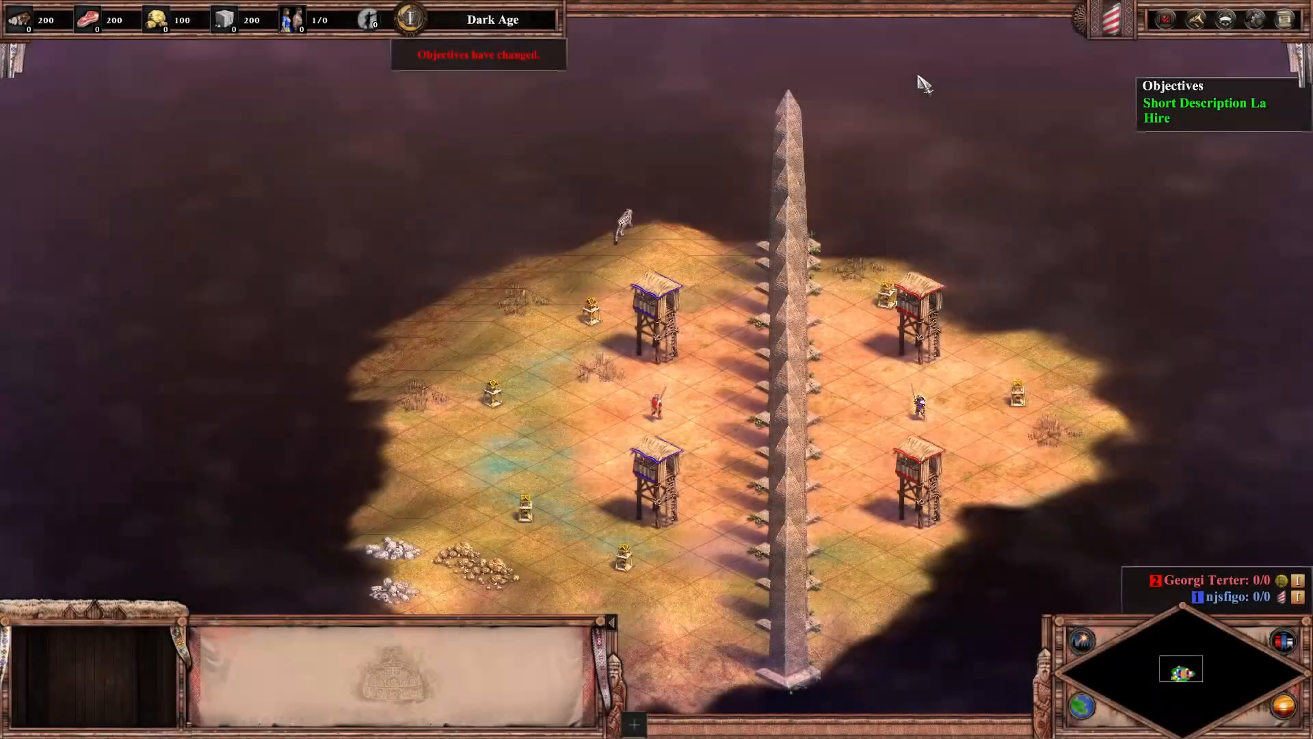
pyautogui.click(1167, 19)
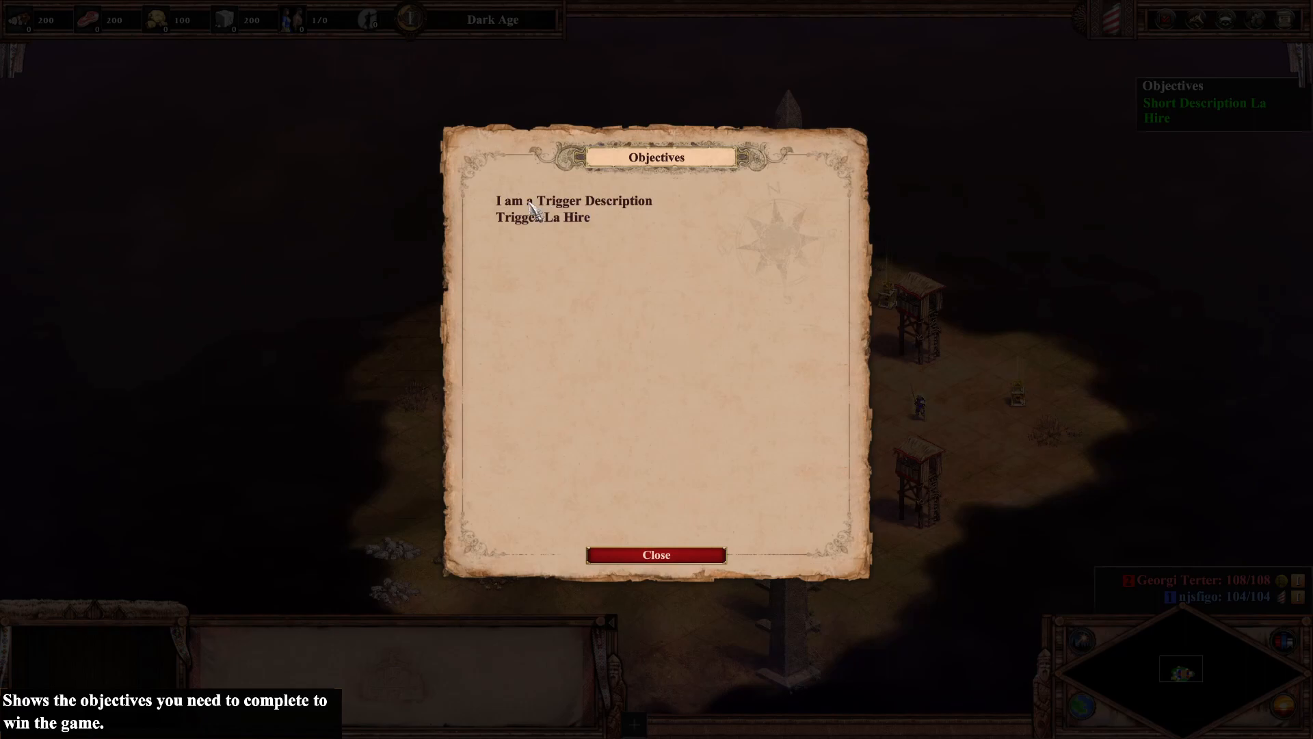
pyautogui.click(687, 555)
pyautogui.click(1286, 20)
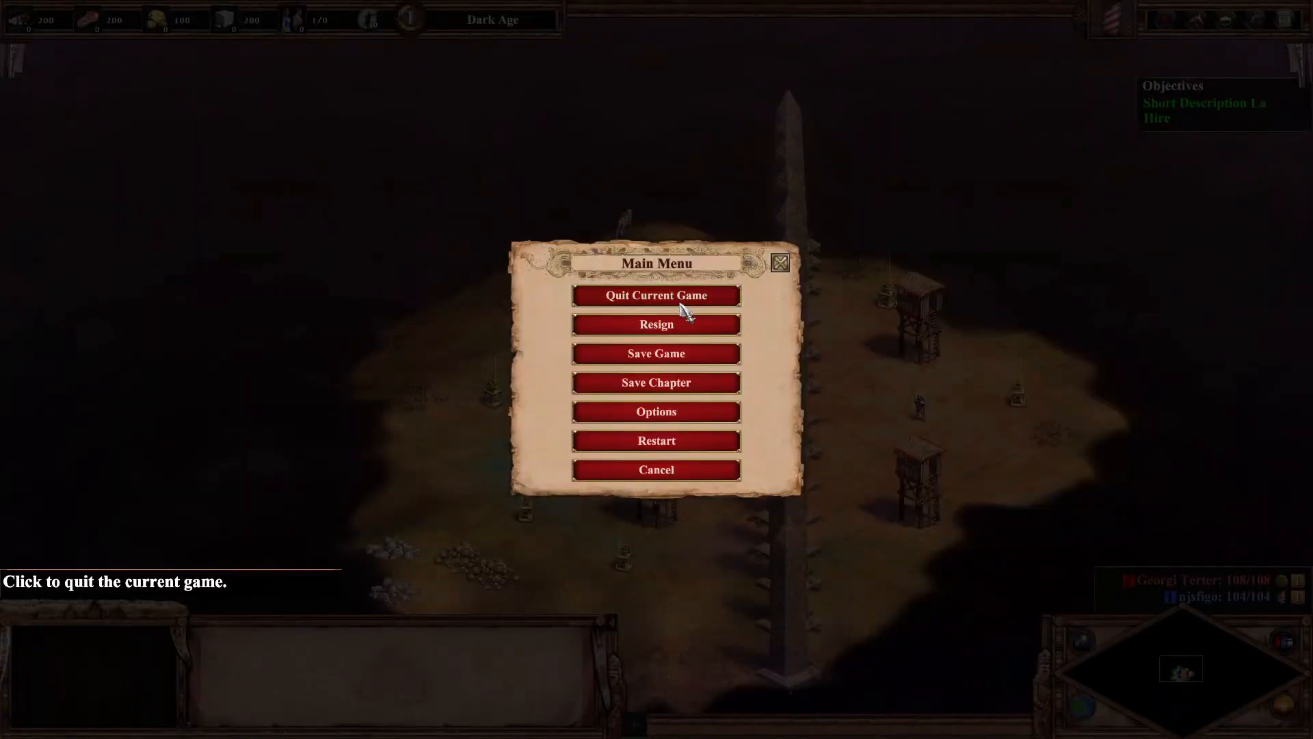
pyautogui.click(684, 301)
pyautogui.click(561, 400)
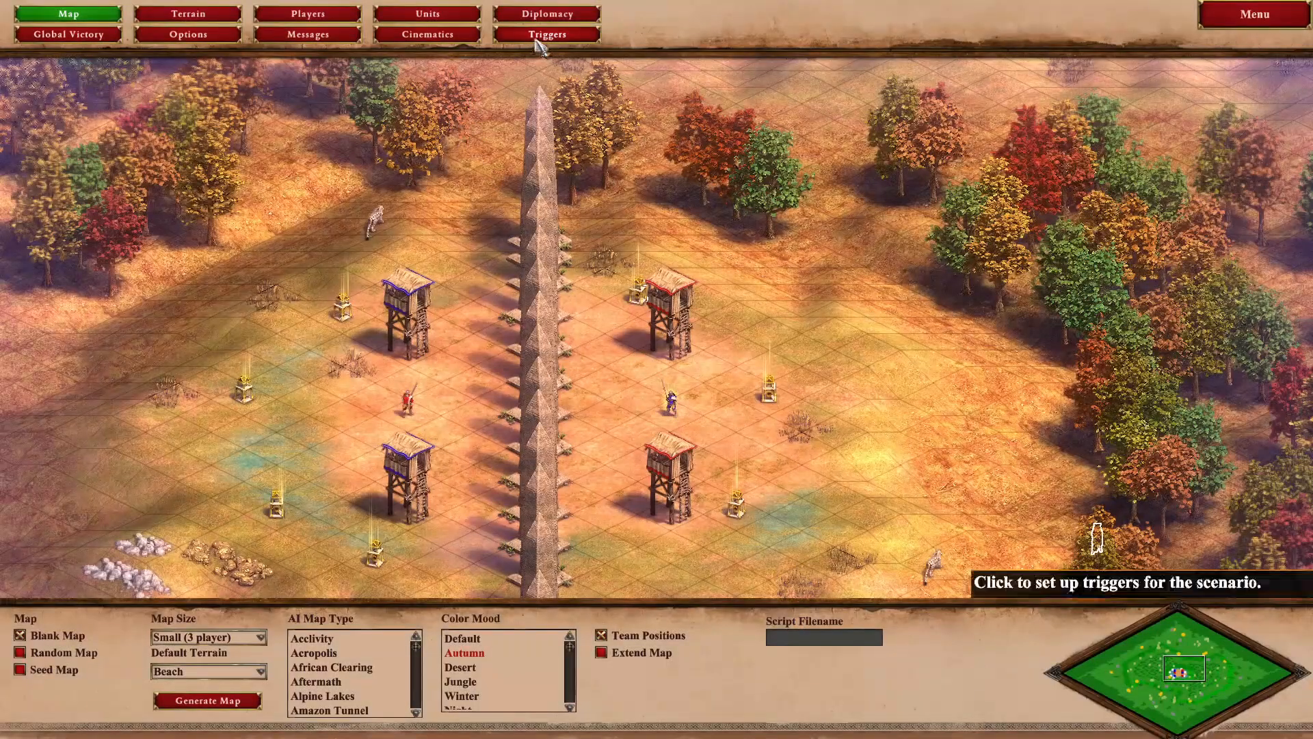
# Set KillLaHire's description order to 10.
pyautogui.click(537, 39)
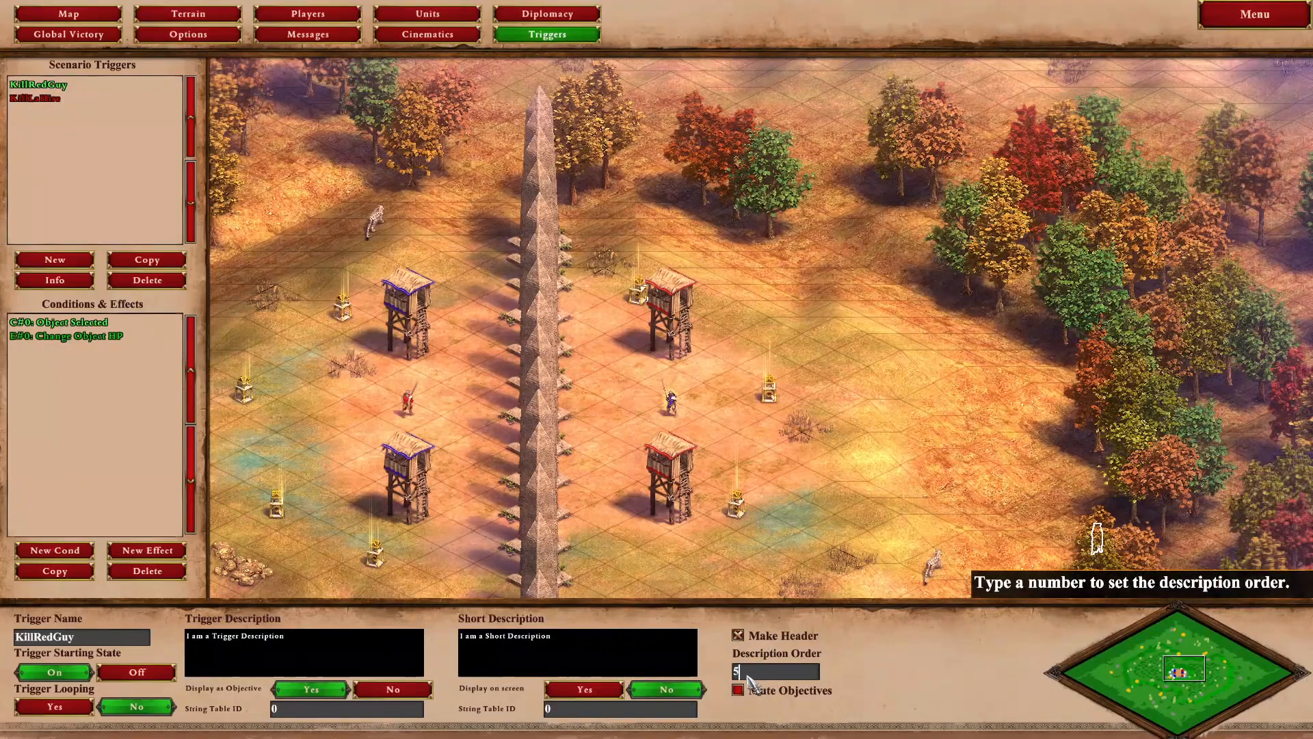
pyautogui.click(34, 98)
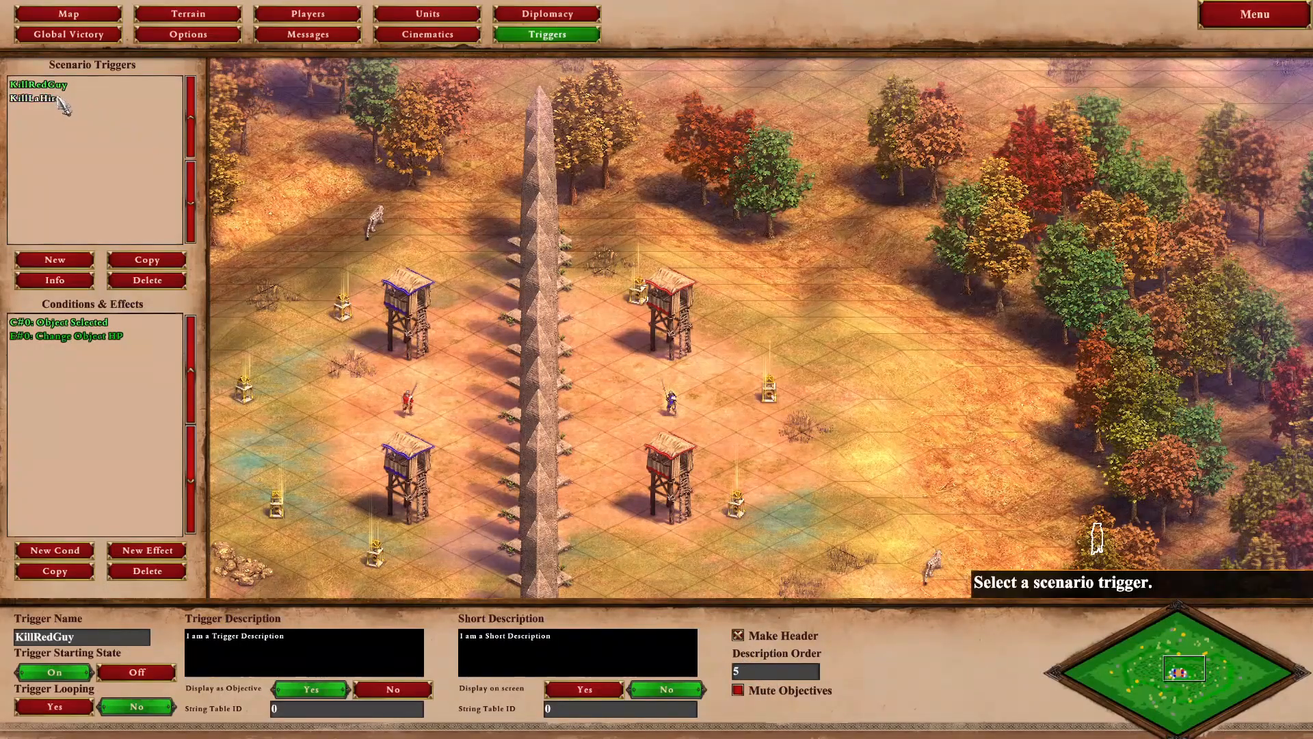
pyautogui.click(761, 672)
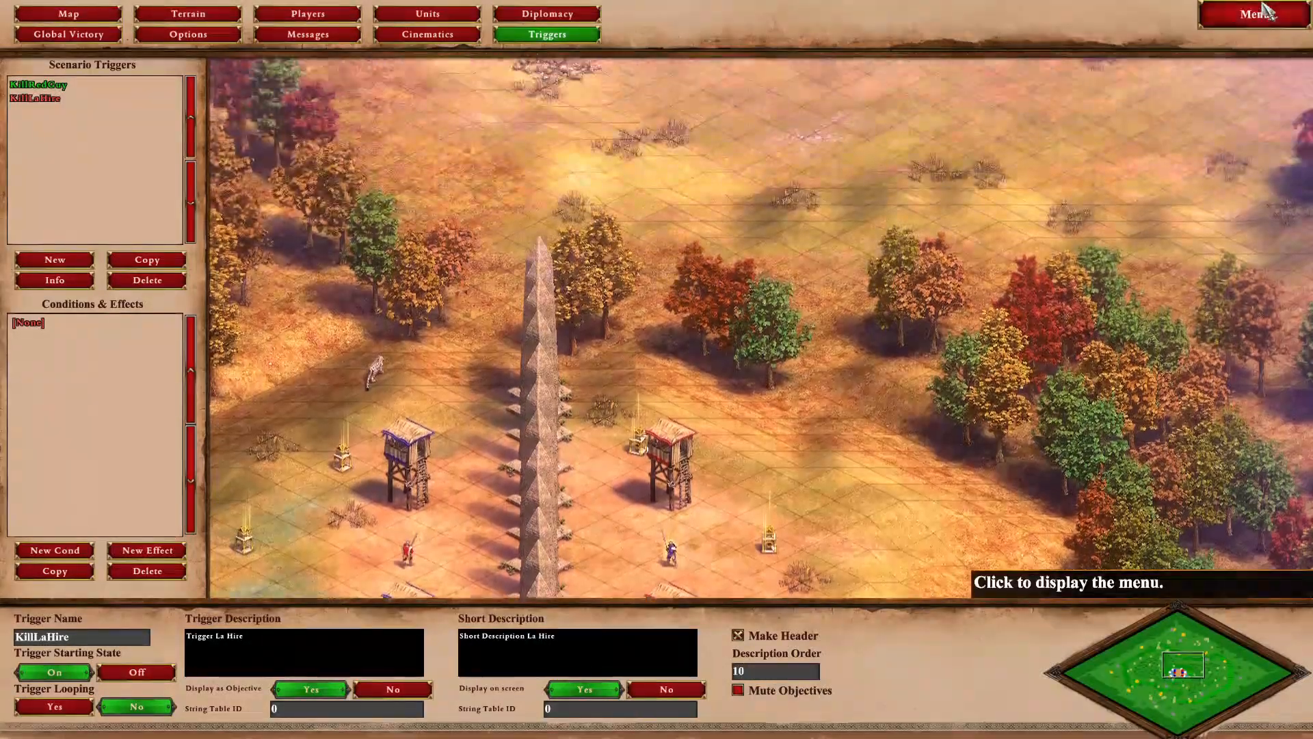
# Test-play the scenario with KillLaHire at description order 10, check the order of entries in the objectives window, and quit the test game.
pyautogui.click(1224, 14)
pyautogui.click(715, 431)
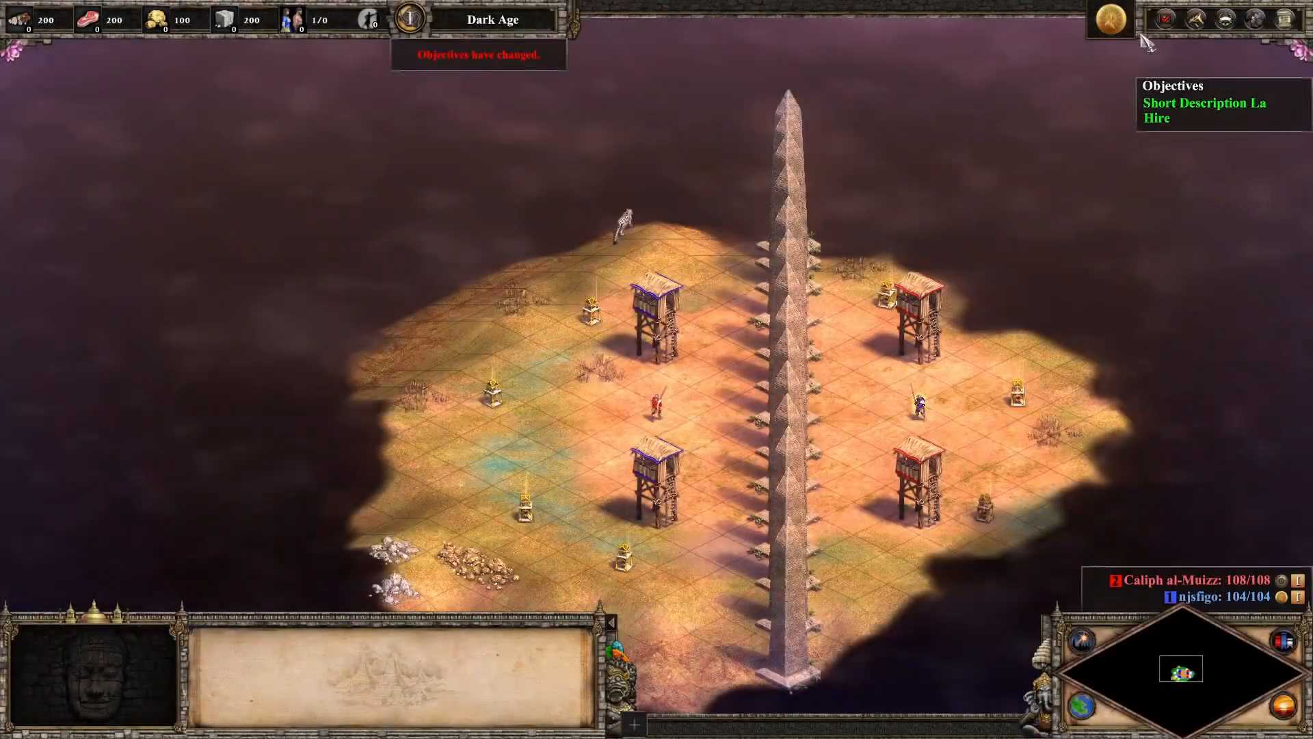
pyautogui.click(1168, 20)
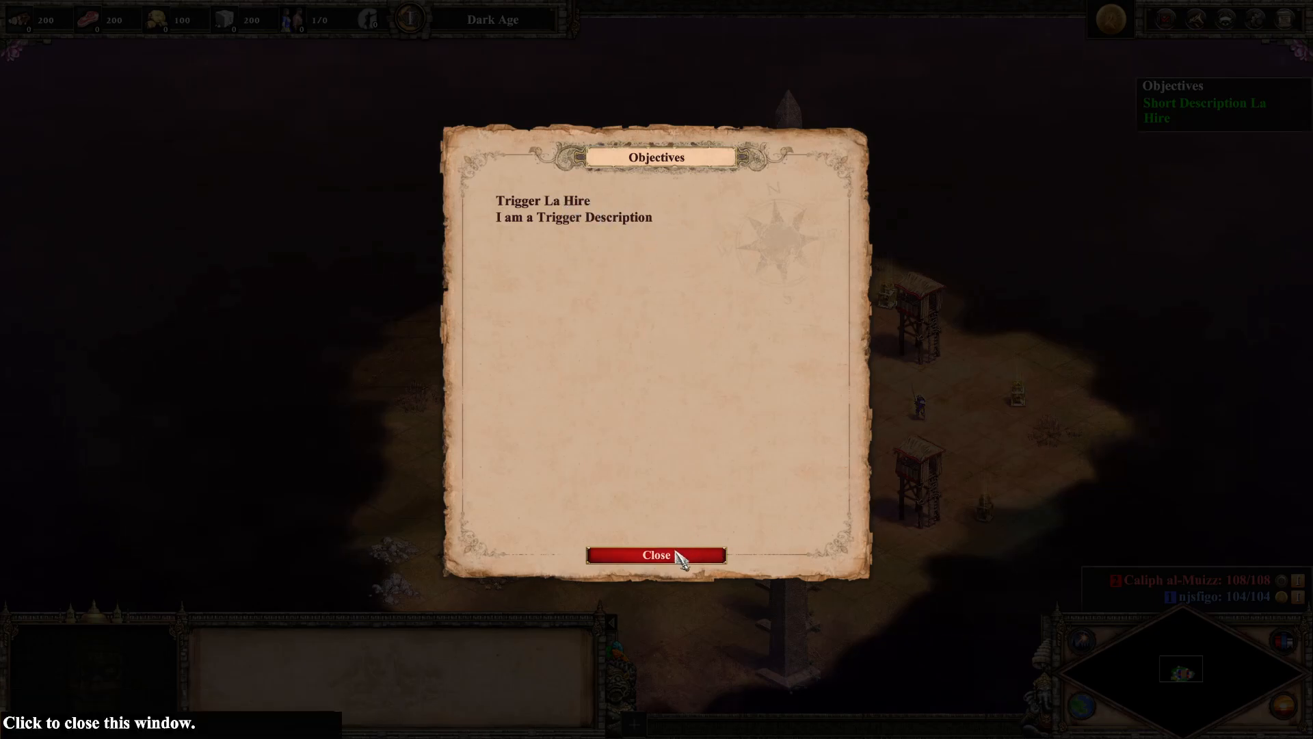
pyautogui.click(680, 554)
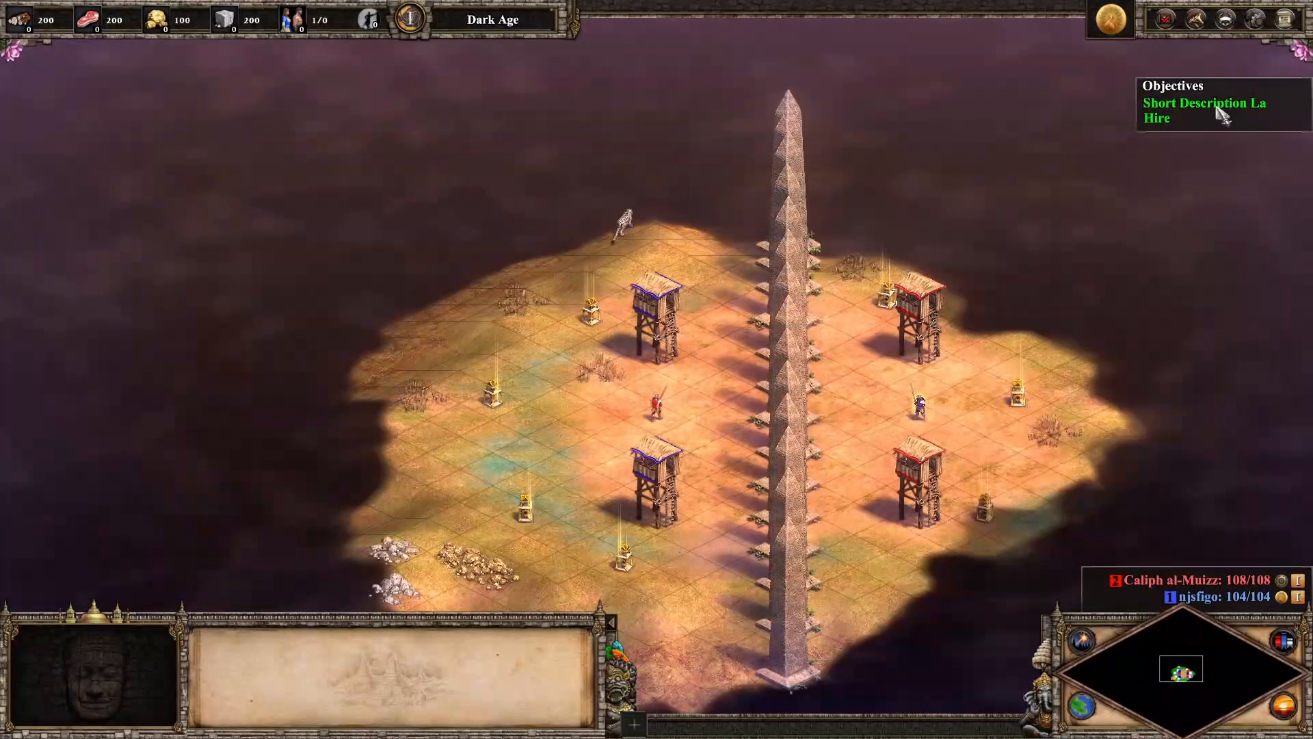
pyautogui.click(1286, 19)
pyautogui.click(687, 301)
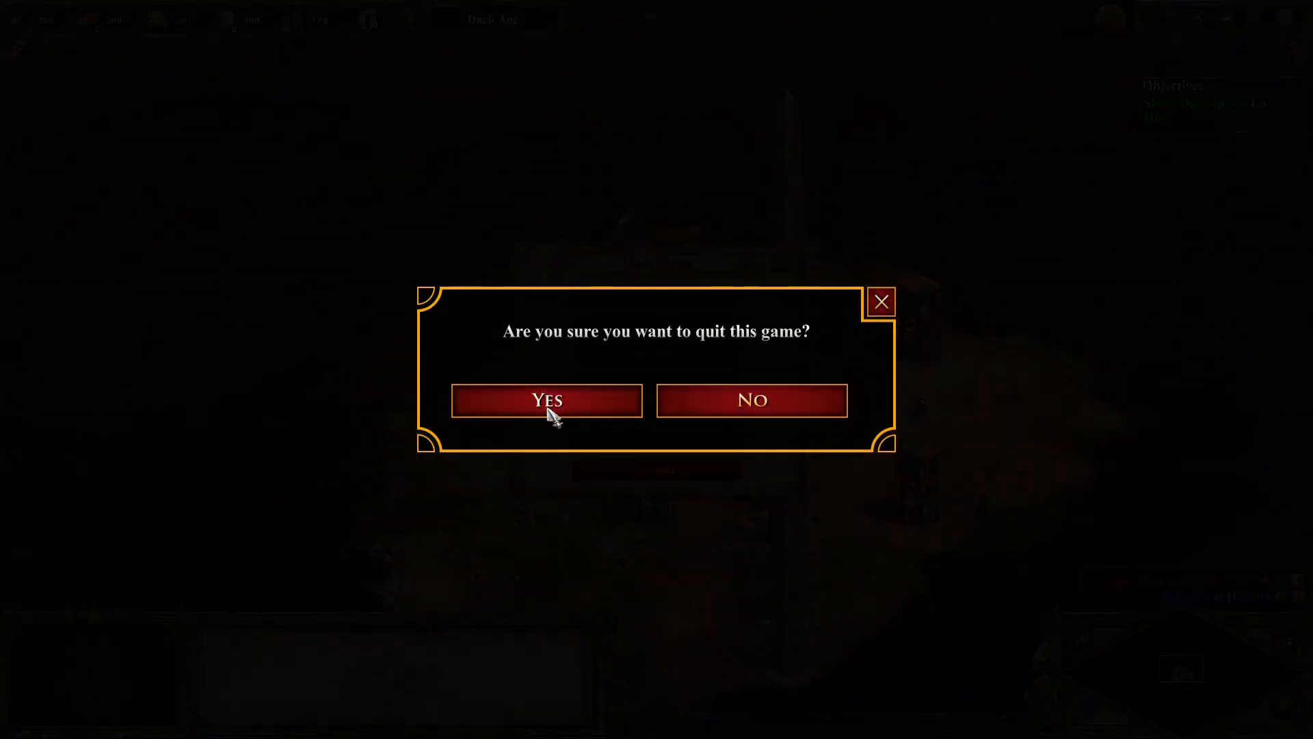
pyautogui.click(548, 411)
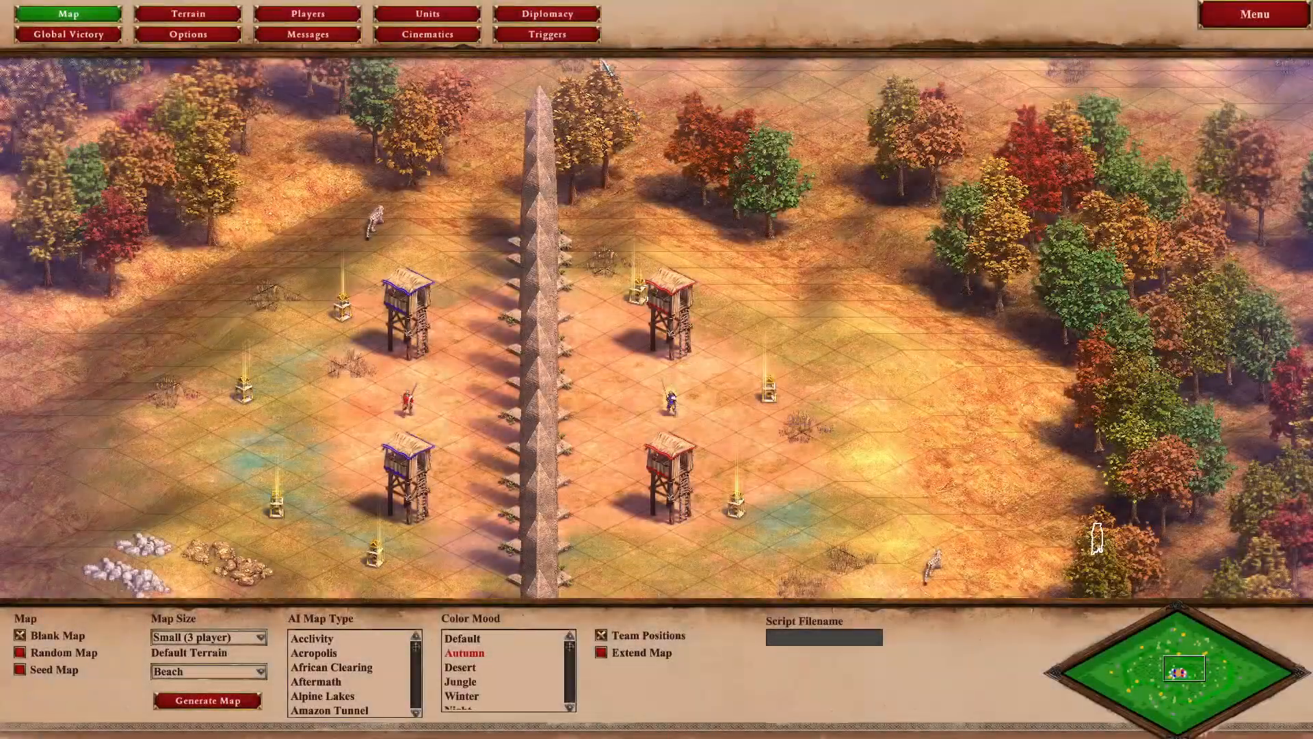
# Try string table IDs 1 and 2 for KillRedGuy's trigger description.
pyautogui.click(548, 34)
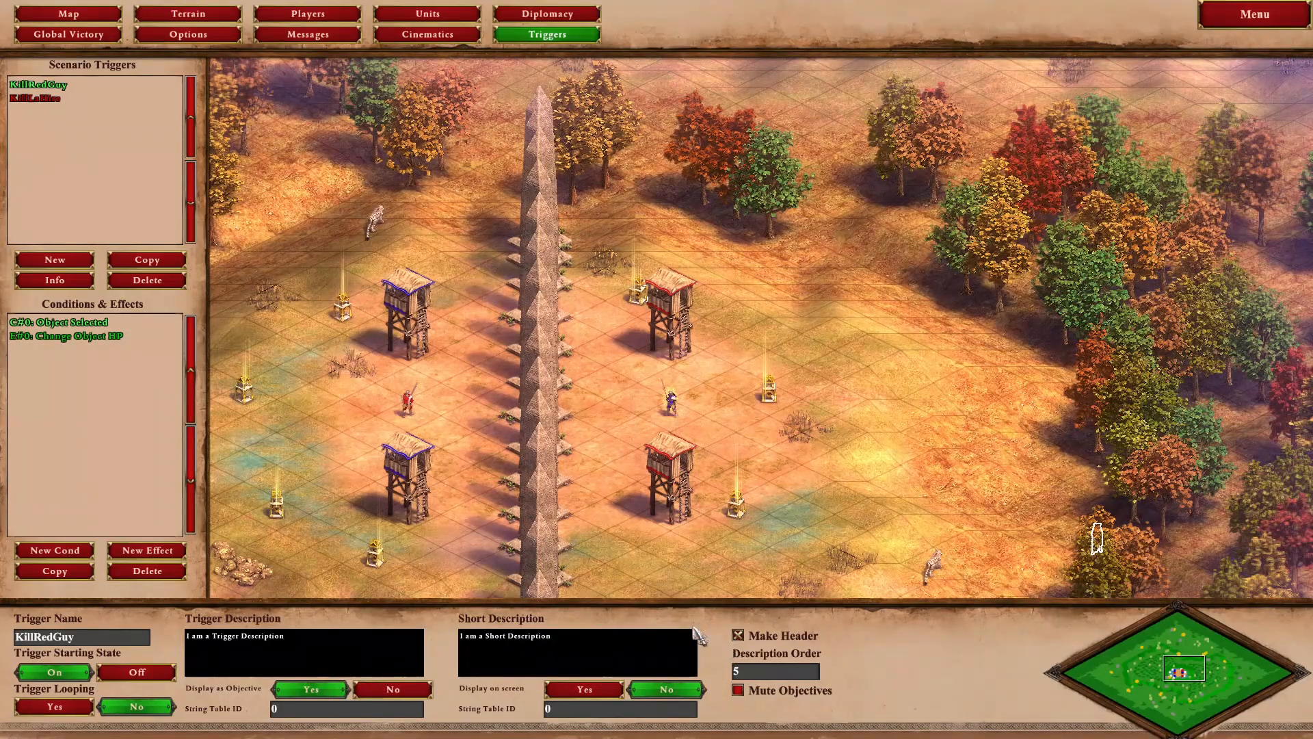
pyautogui.click(295, 710)
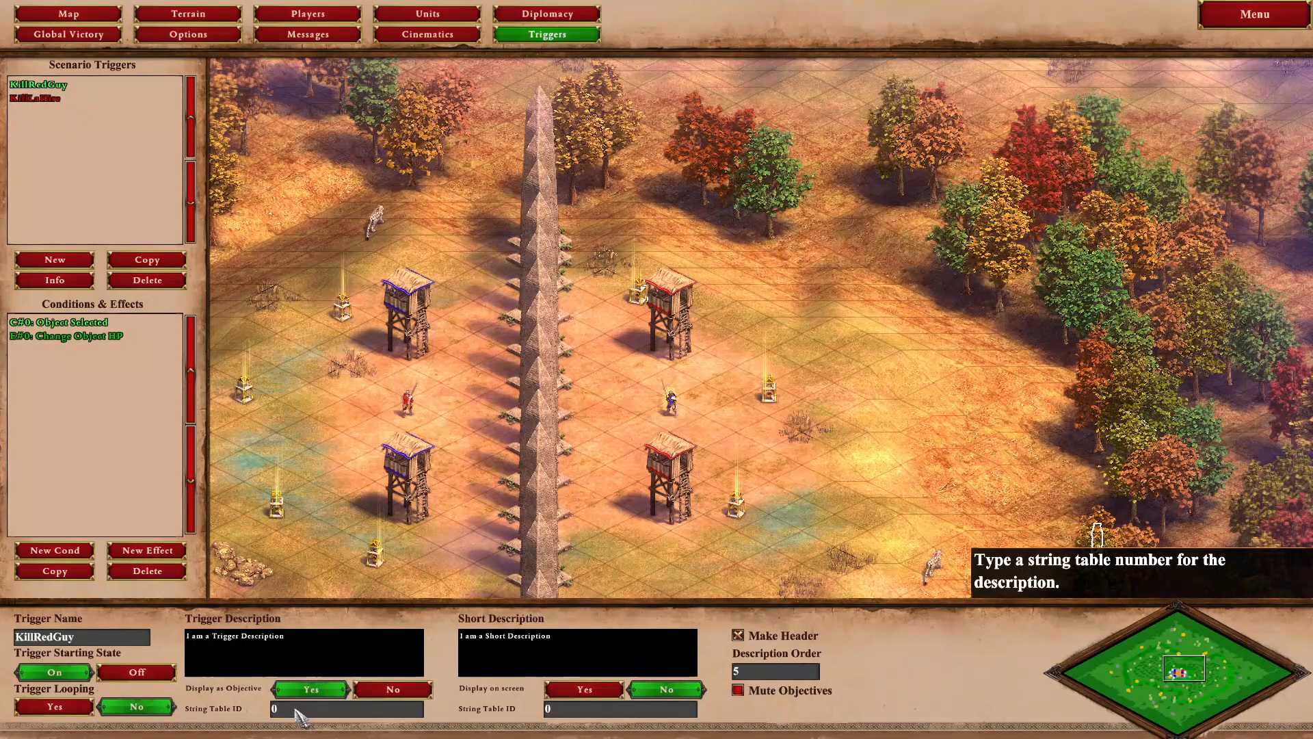
pyautogui.press('BackSpace')
pyautogui.write('1')
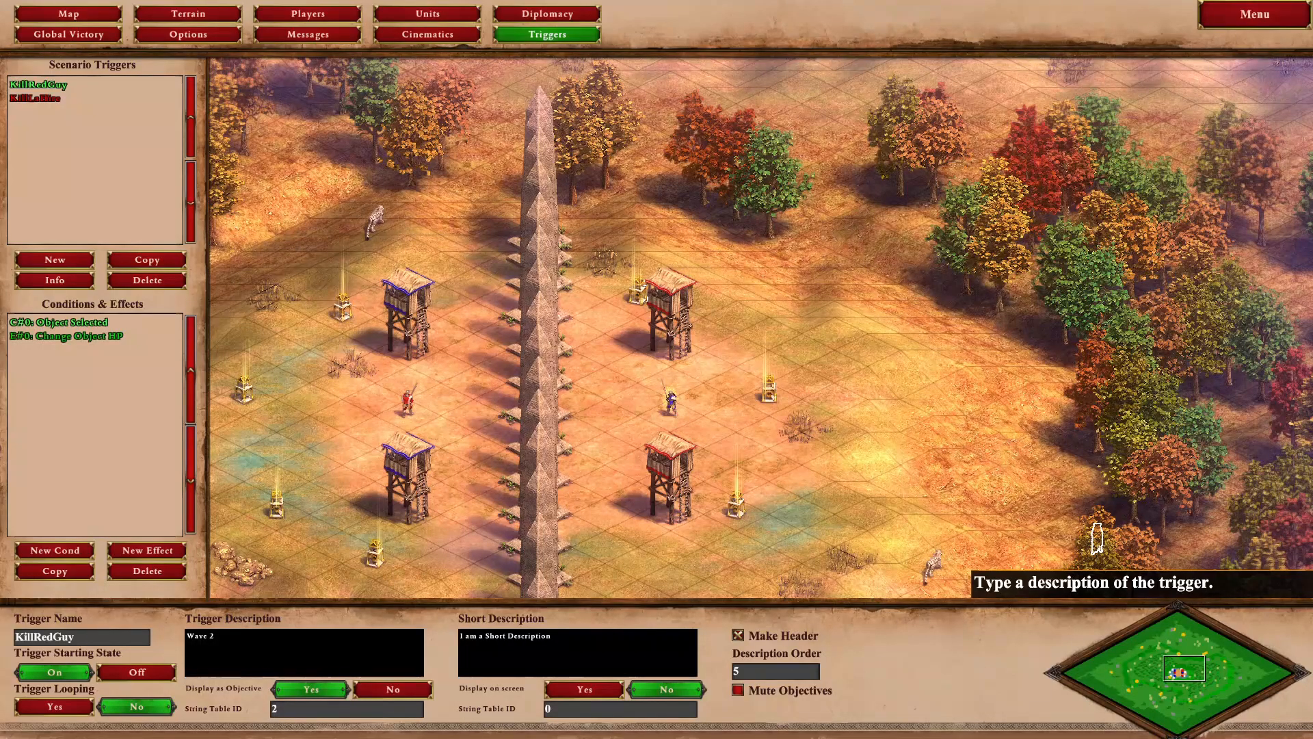
# Switch to Notepad and examine the IDs and texts of Wave 1, Wave 2 and _Moddable Land 83 in non-localized-key-value-strings-utf8.txt.
pyautogui.hotkey('alt', 'Tab')
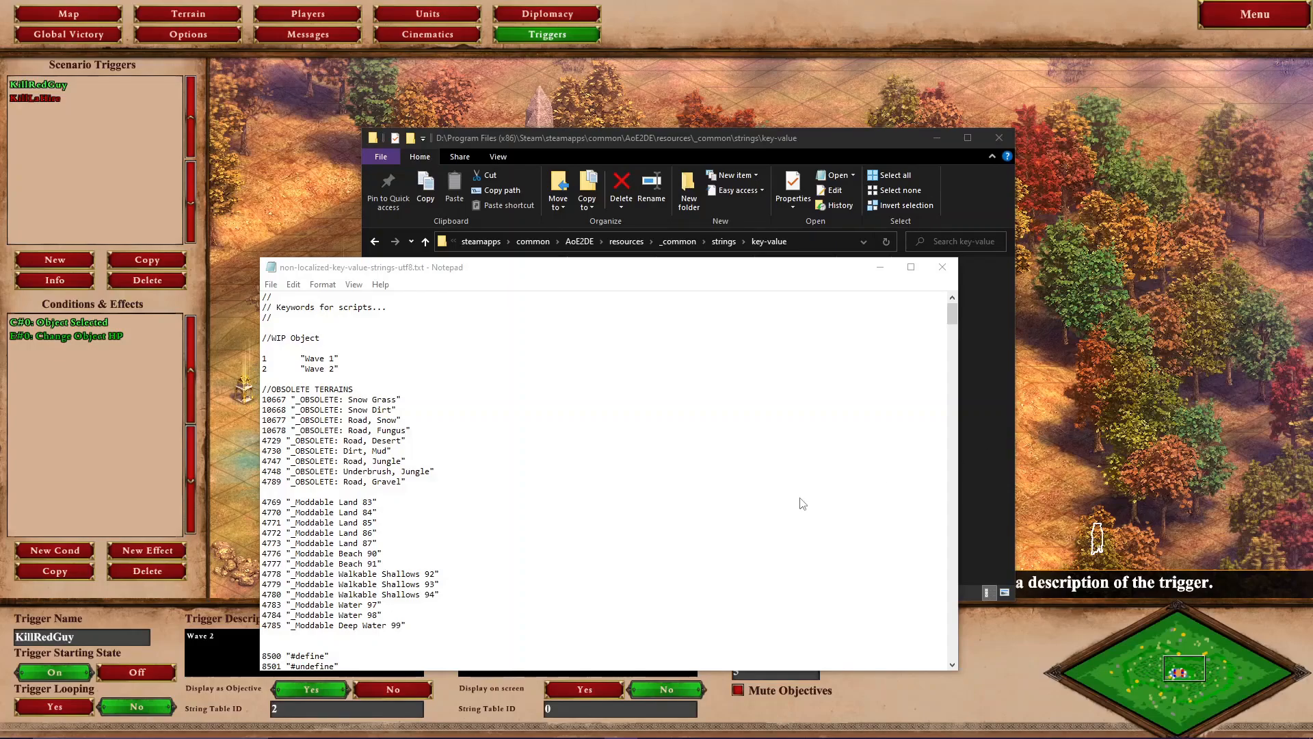
pyautogui.hotkey('alt', 'Tab')
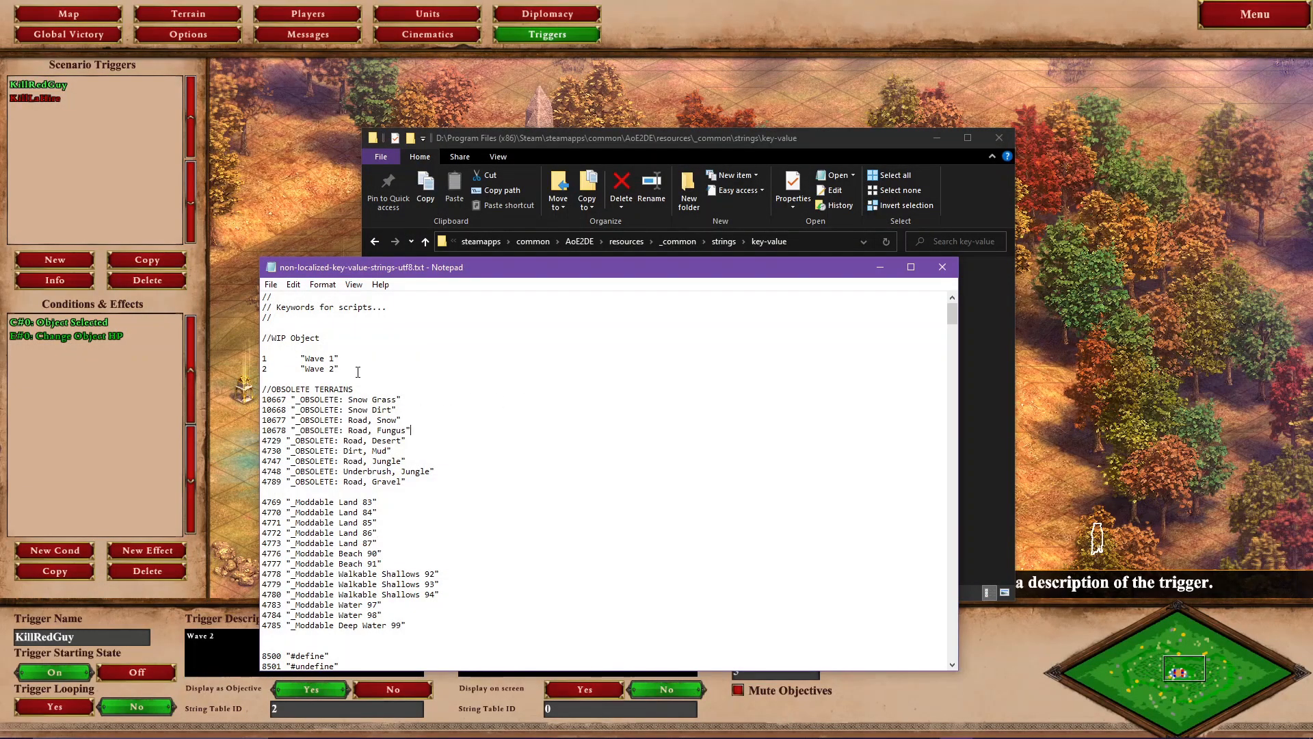
pyautogui.moveTo(335, 373); pyautogui.dragTo(263, 371)
pyautogui.click(352, 369)
pyautogui.click(268, 360)
pyautogui.click(265, 359)
pyautogui.moveTo(350, 358); pyautogui.dragTo(302, 359)
pyautogui.click(383, 367)
pyautogui.moveTo(262, 502); pyautogui.dragTo(284, 507)
pyautogui.click(405, 506)
# Return to the scenario editor and set the string table ID of KillRedGuy's trigger description to 4769.
pyautogui.hotkey('alt', 'Tab')
pyautogui.press('Tab')
pyautogui.press('Tab')
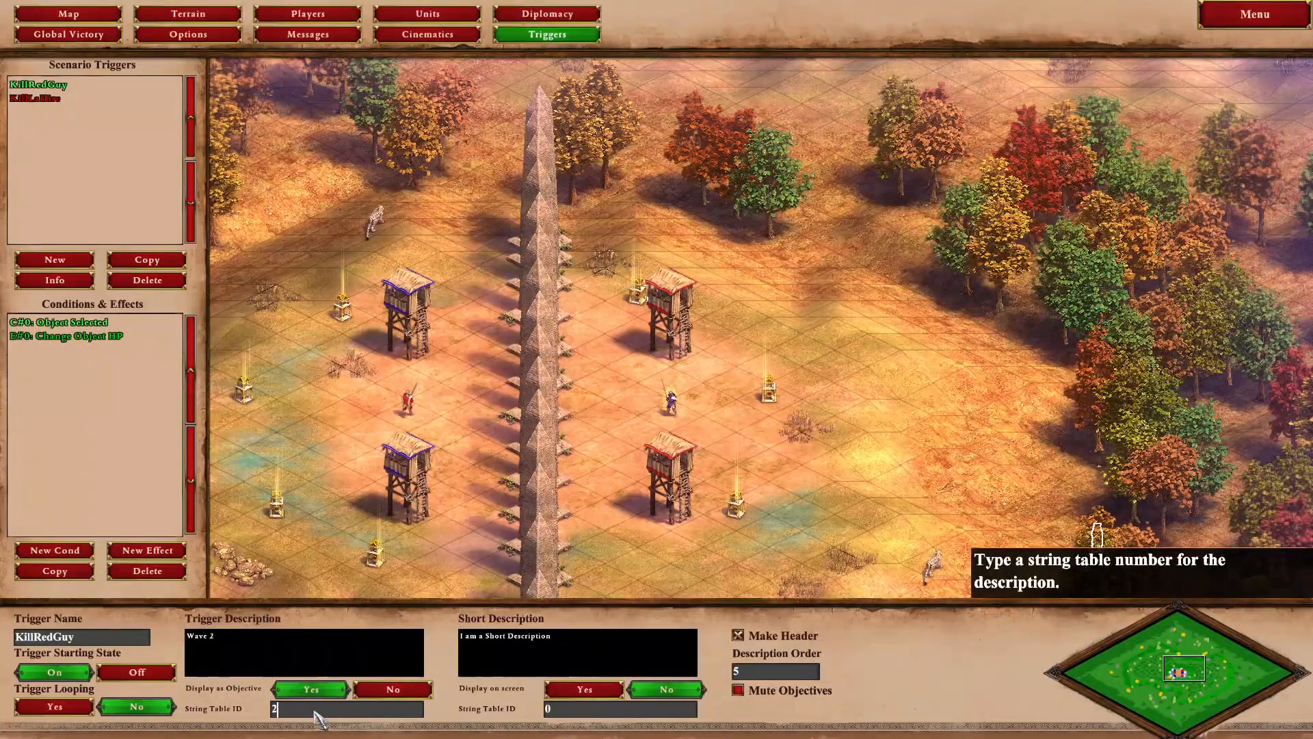
pyautogui.press('BackSpace')
pyautogui.write('4769')
# Switch back to Notepad, move its window clear of the trigger description, and examine the ID and quoted text of the Wave 1 entry.
pyautogui.hotkey('alt', 'Tab')
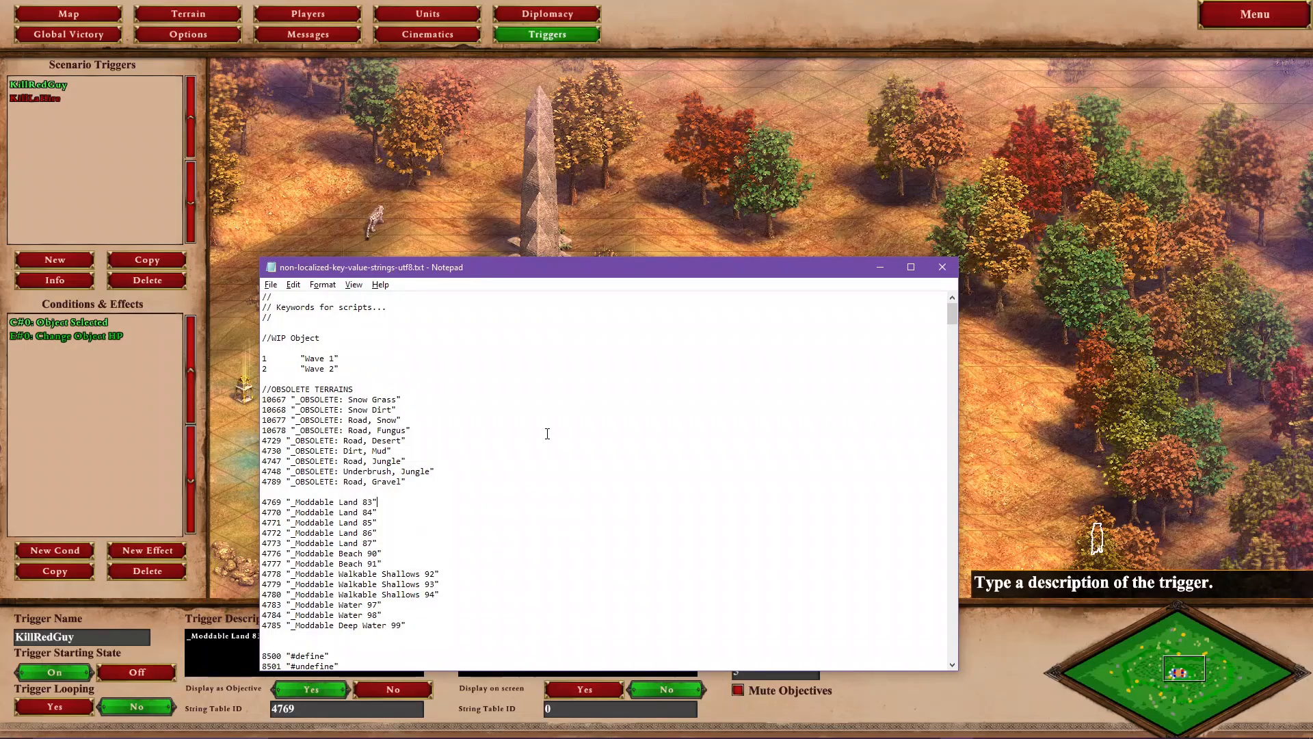
pyautogui.moveTo(615, 272); pyautogui.dragTo(717, 205)
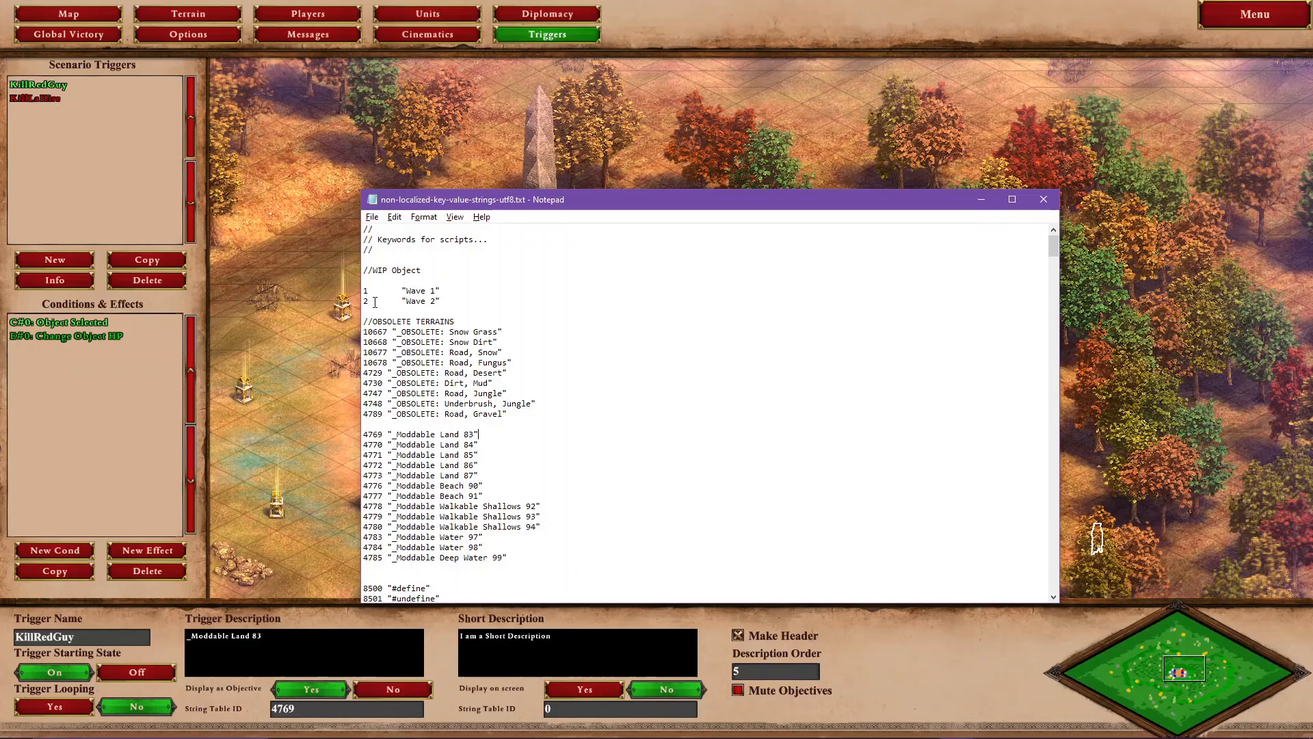
pyautogui.moveTo(371, 291); pyautogui.dragTo(360, 291)
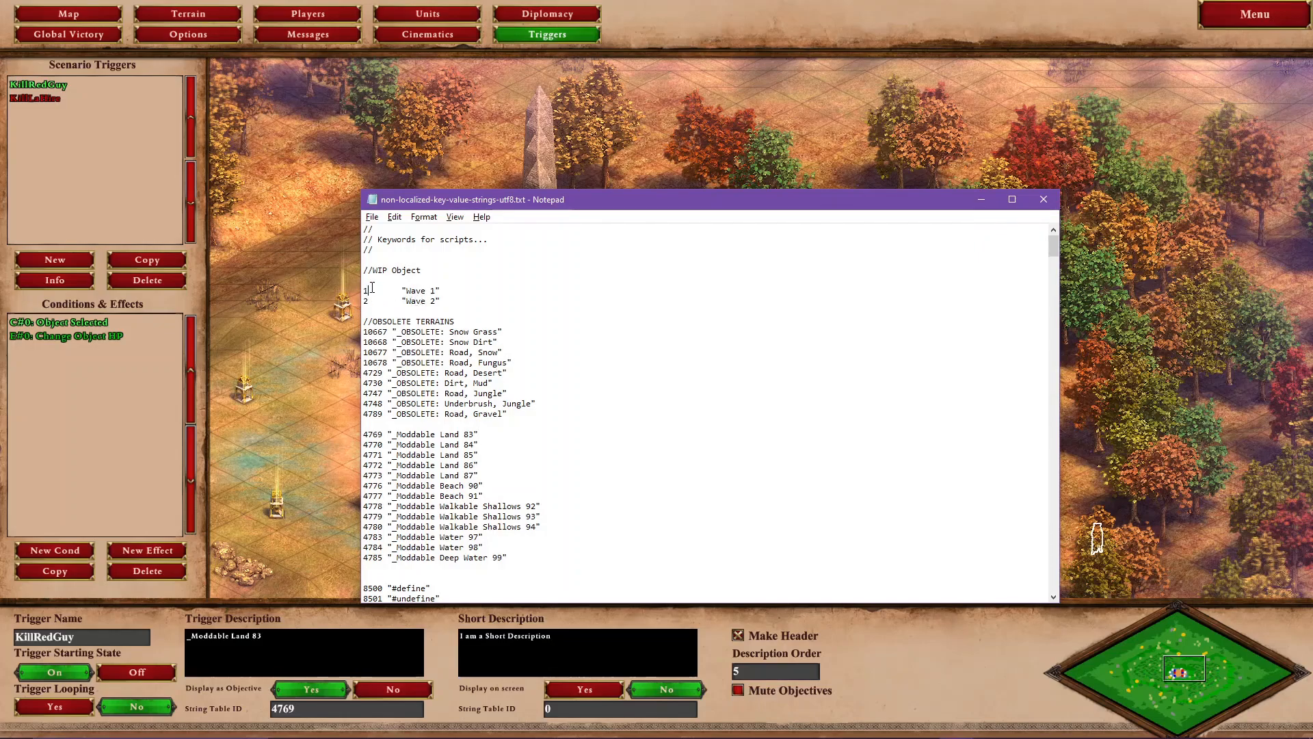
pyautogui.moveTo(436, 290); pyautogui.dragTo(406, 291)
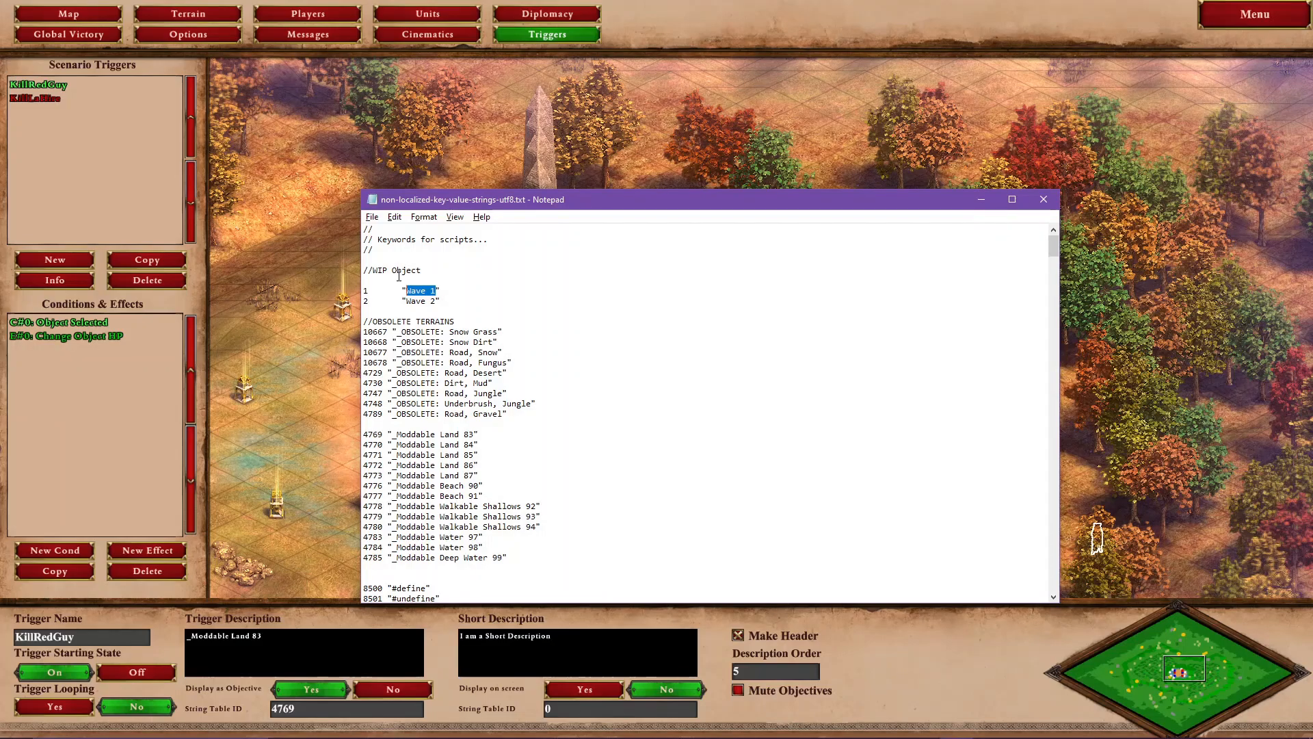
pyautogui.click(370, 291)
pyautogui.doubleClick(371, 291)
pyautogui.click(378, 290)
pyautogui.moveTo(407, 291); pyautogui.dragTo(436, 292)
pyautogui.click(438, 292)
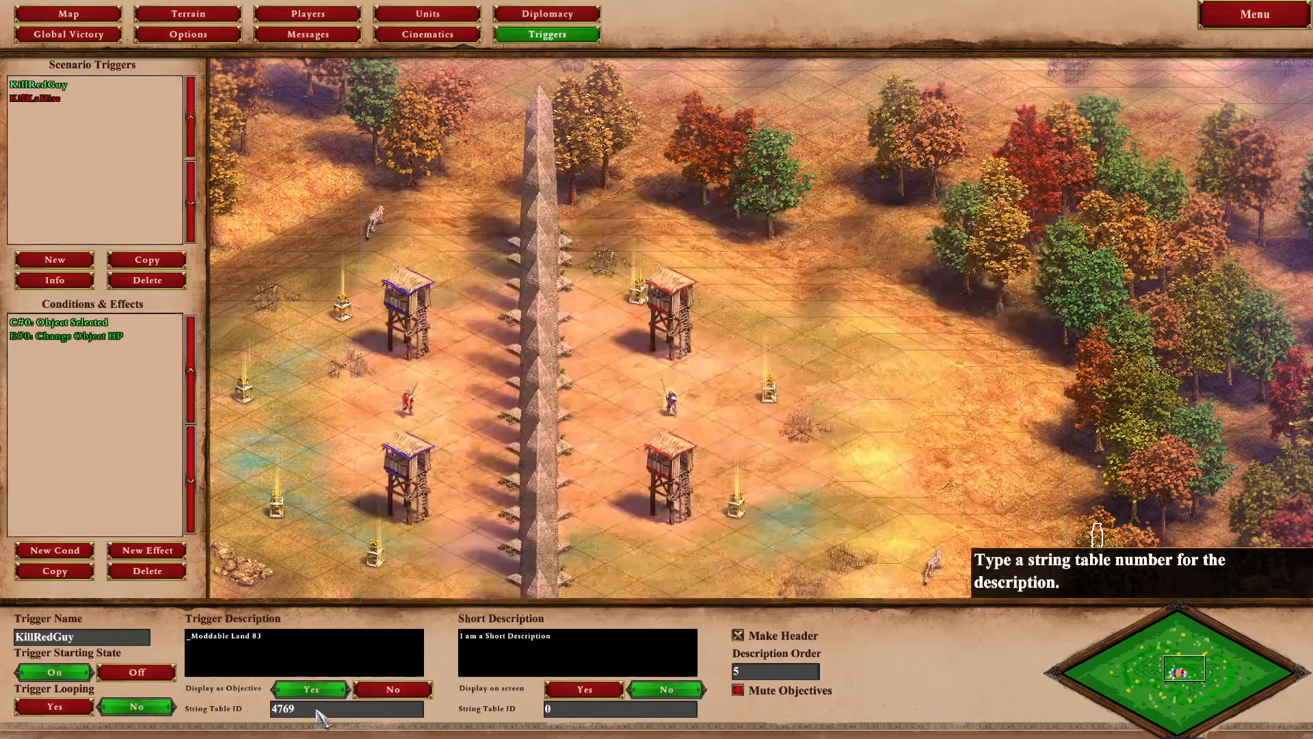
# Reset the string table ID of KillRedGuy's trigger description to 0 and replace the description text with "Trigger".
pyautogui.click(323, 711)
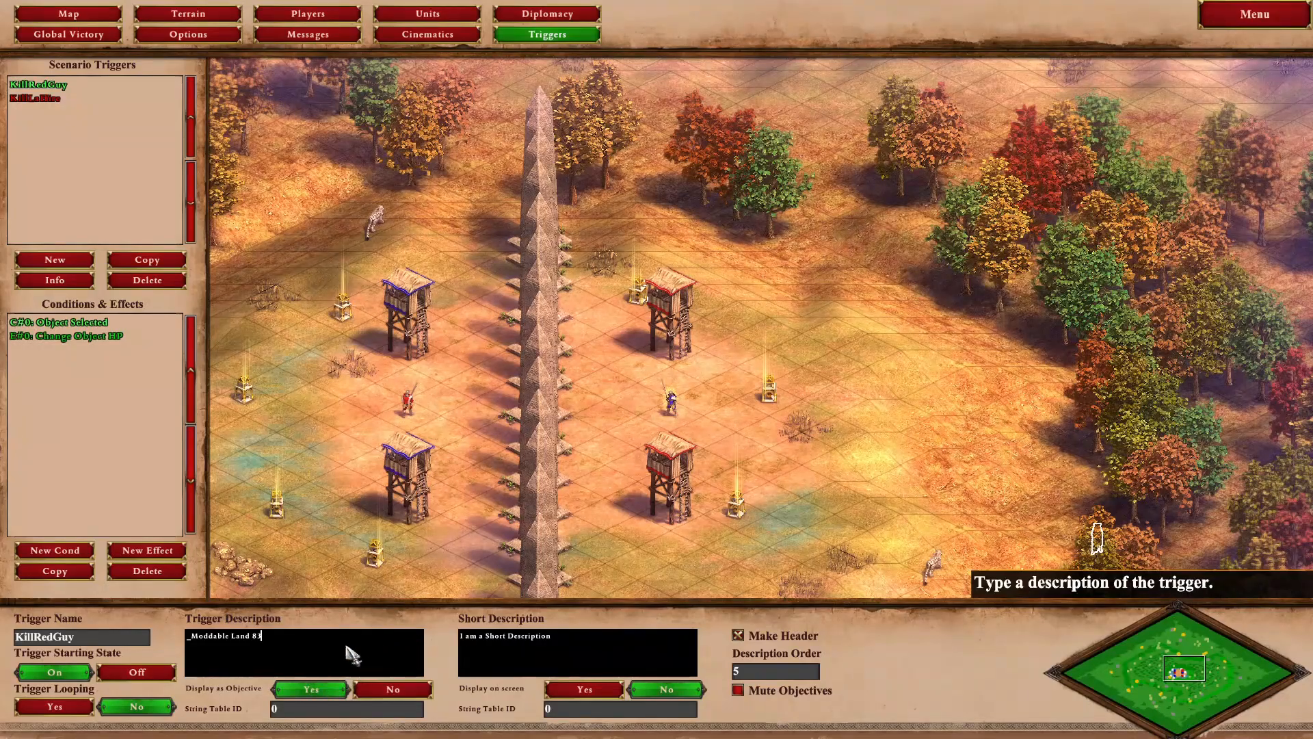
pyautogui.moveTo(346, 653); pyautogui.dragTo(176, 640)
pyautogui.press('BackSpace')
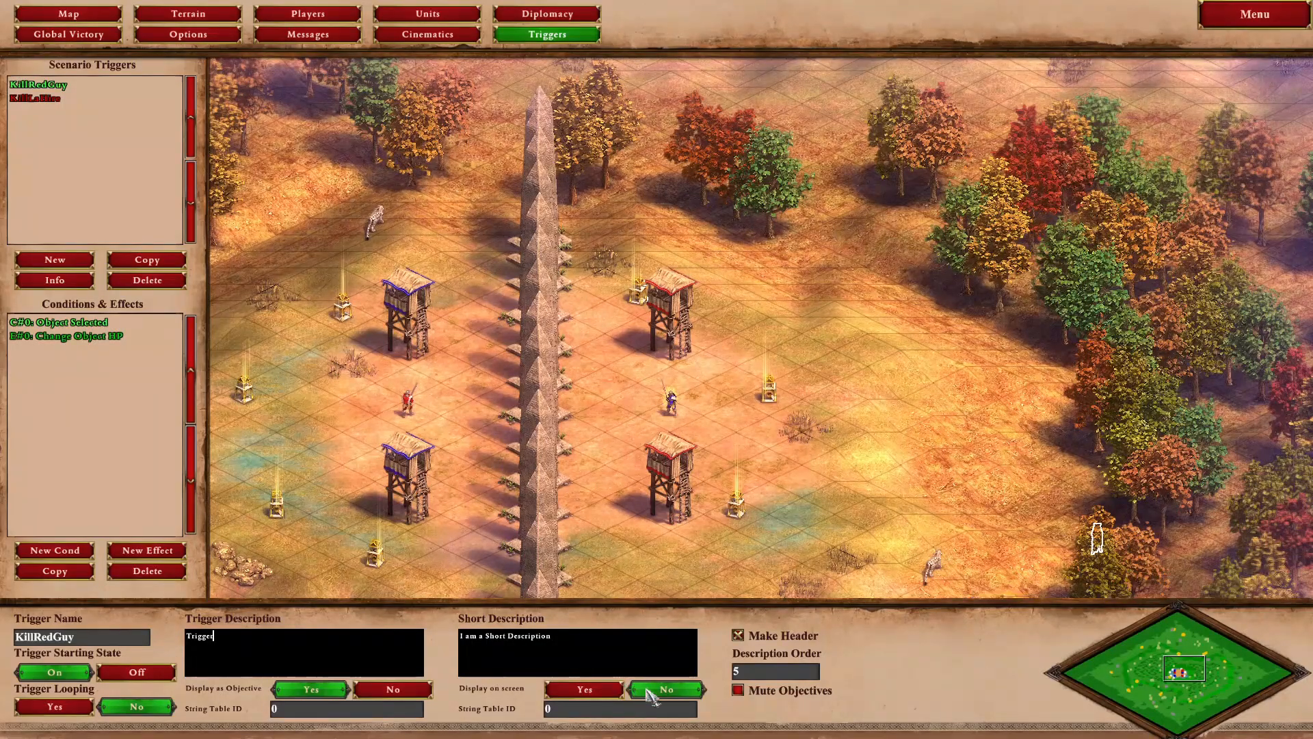
# Enable Mute Objectives for both the KillRedGuy and KillLaHire triggers.
pyautogui.click(741, 693)
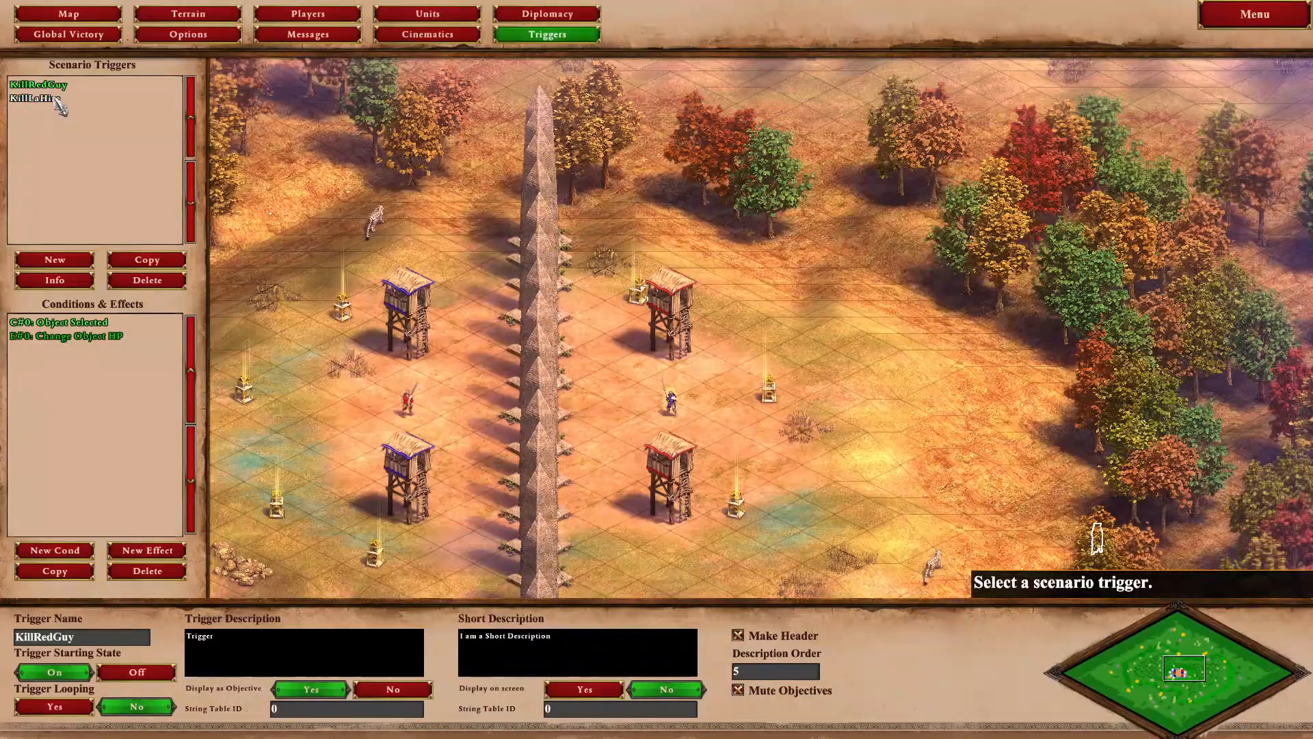
pyautogui.click(54, 101)
pyautogui.click(739, 691)
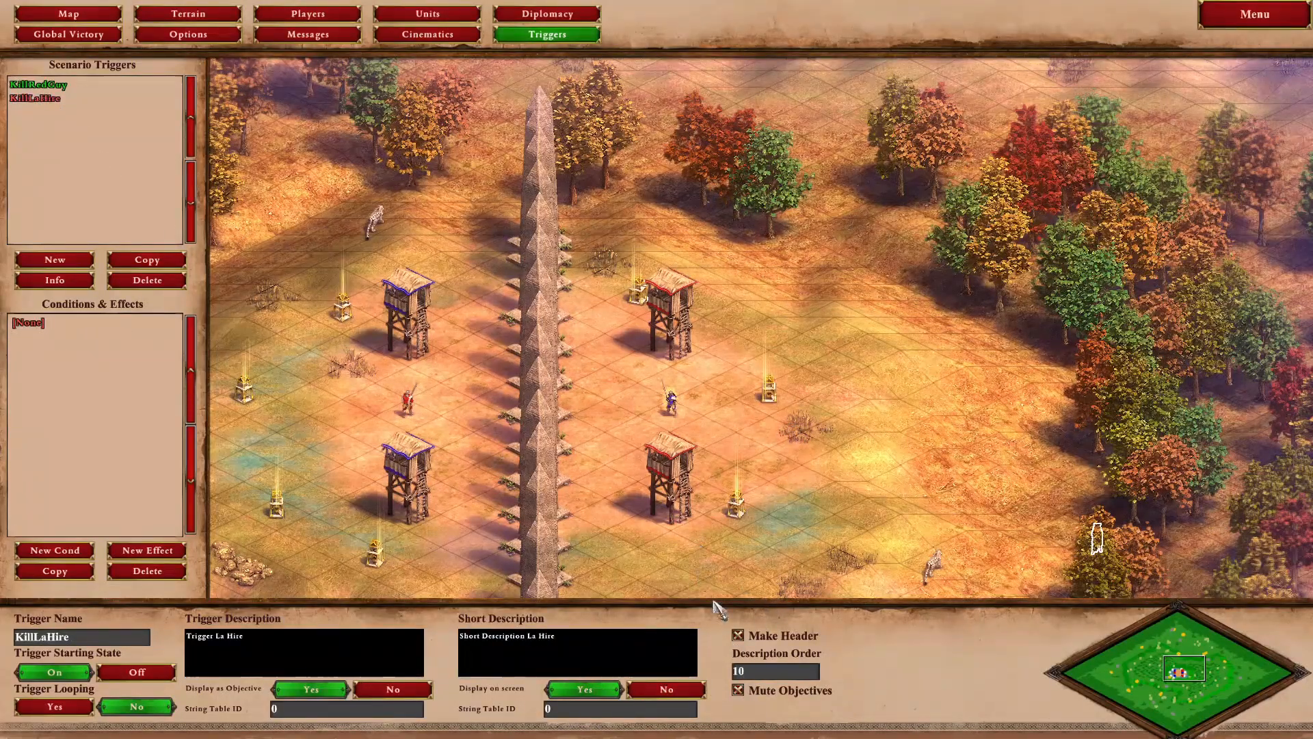
# Test the scenario with muted objectives, review the in-game objectives list, and return to the scenario editor.
pyautogui.click(1254, 15)
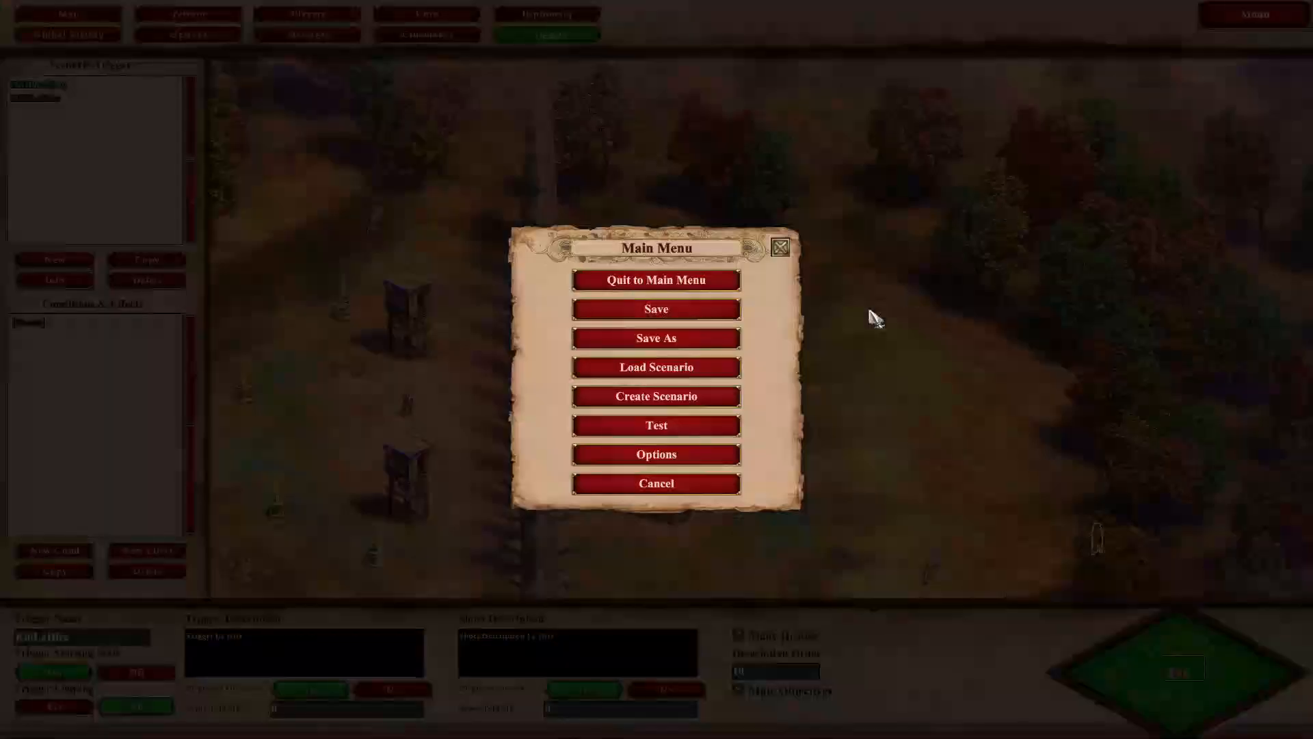
pyautogui.click(675, 428)
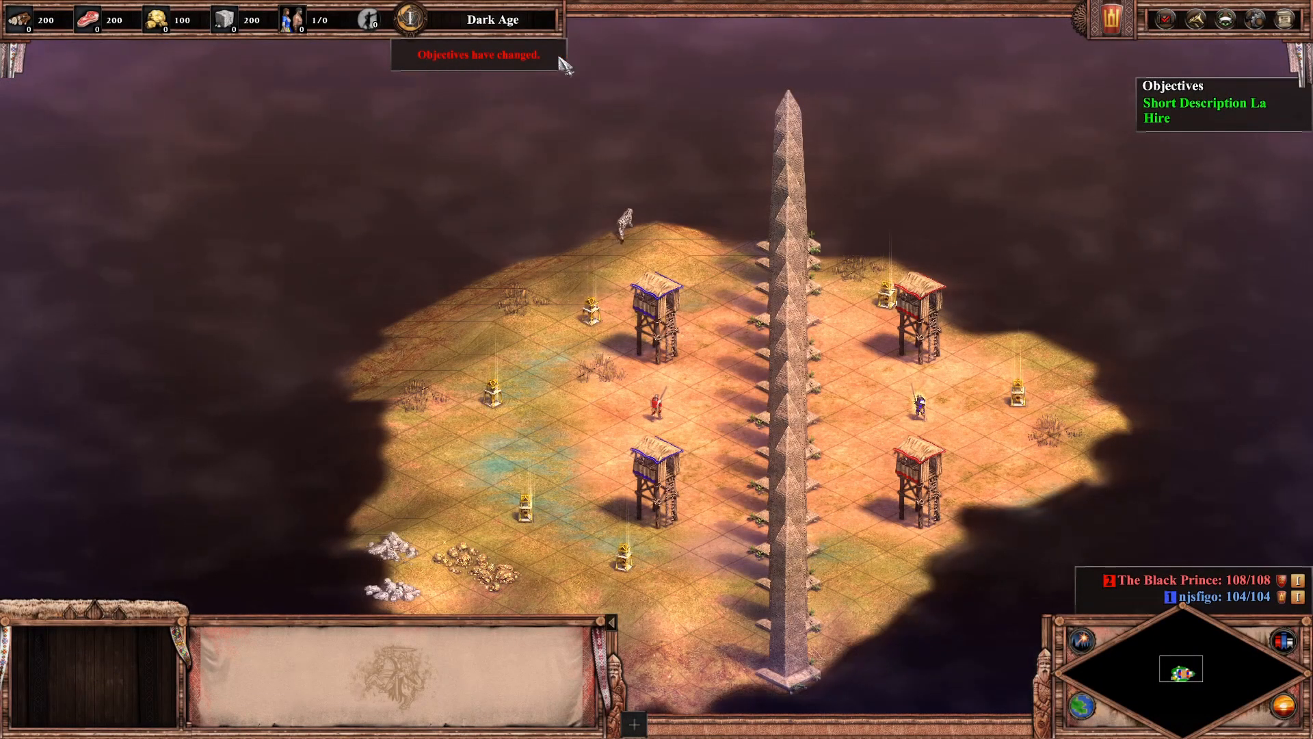
pyautogui.click(1167, 22)
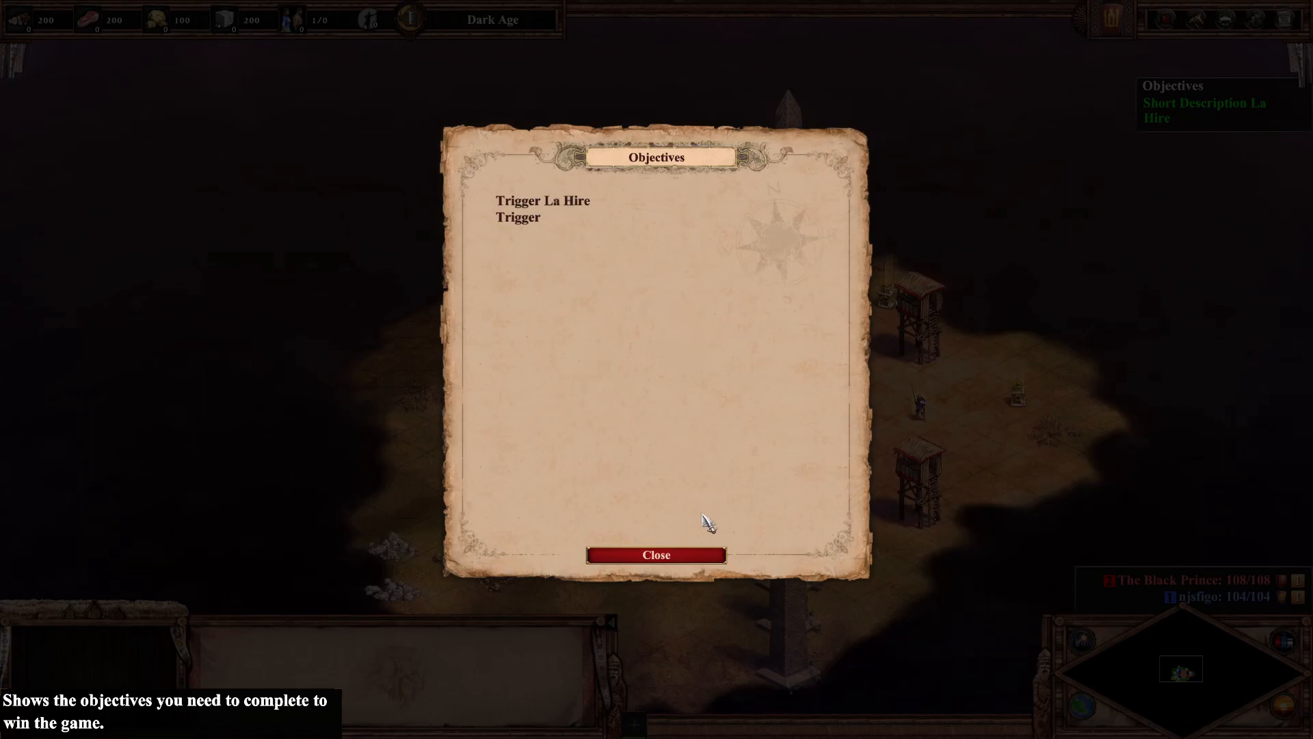
pyautogui.click(691, 556)
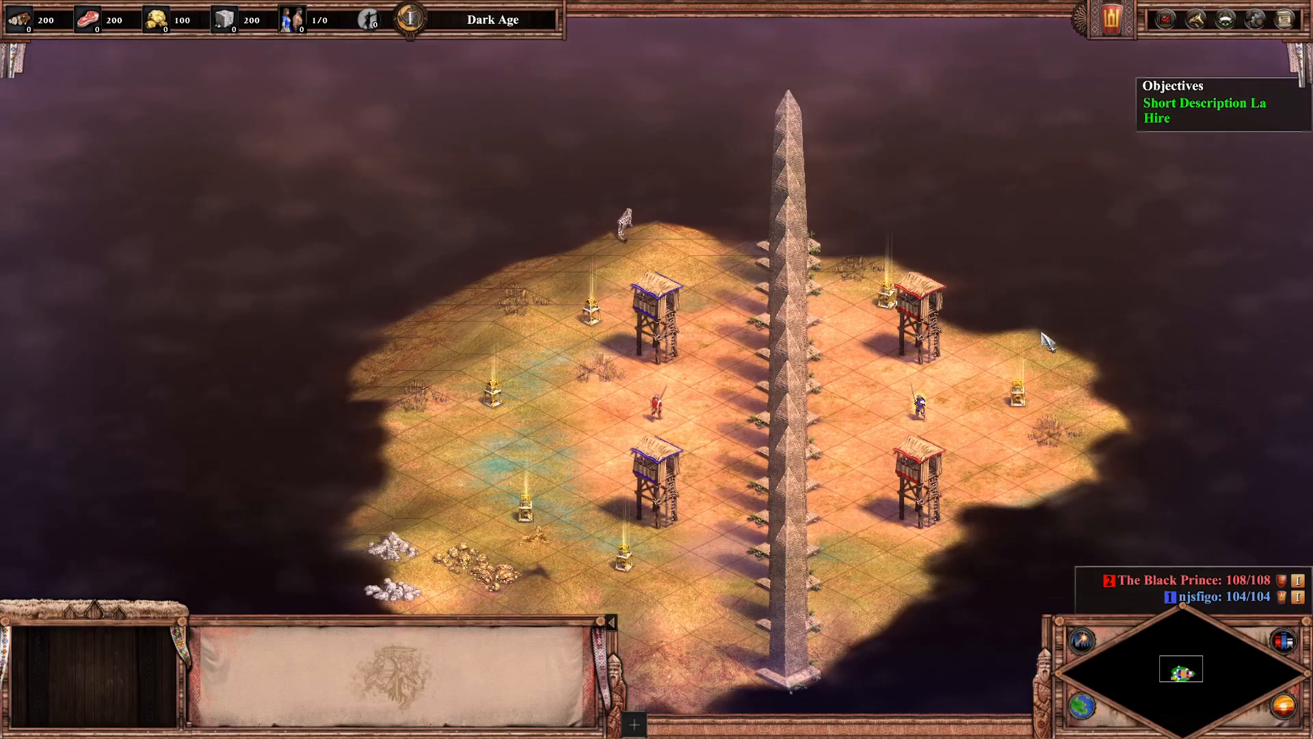
pyautogui.hotkey('alt', 'Tab')
pyautogui.hotkey('alt', 'Tab')
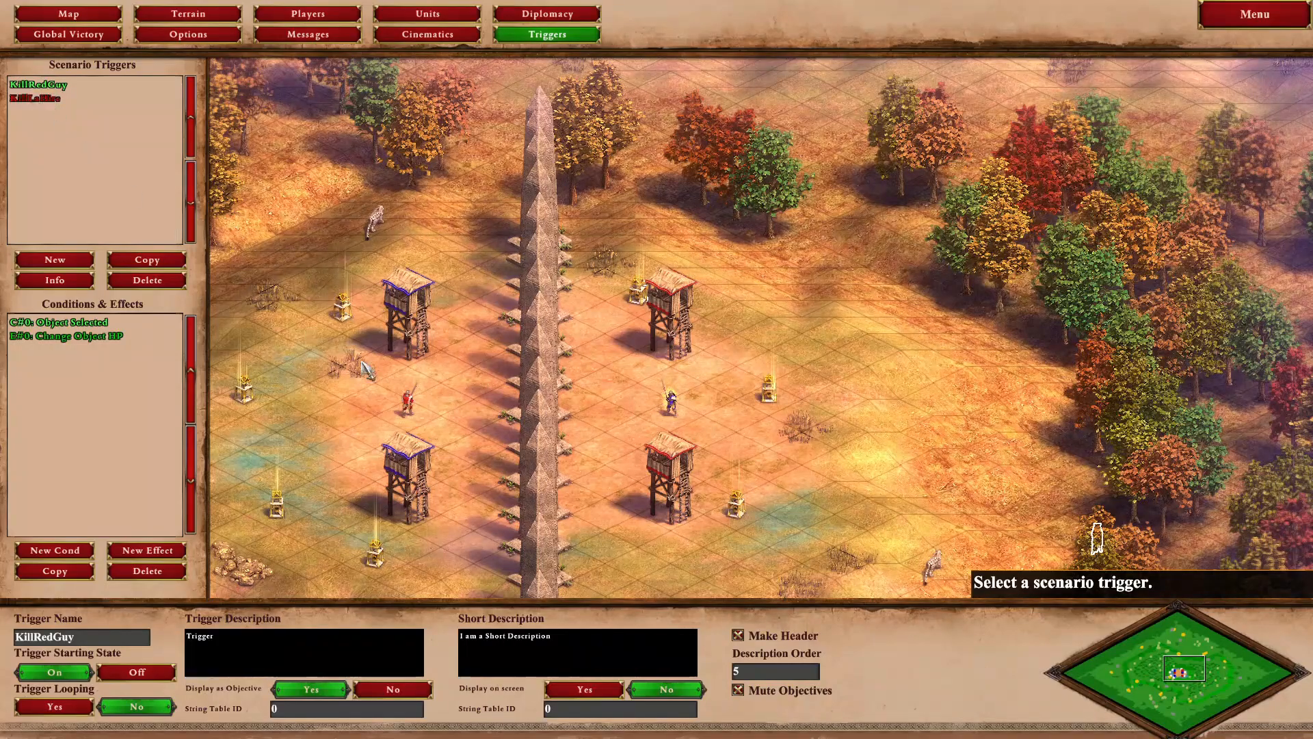
# Delete the Object Selected condition from the KillRedGuy trigger.
pyautogui.scroll(3, 366, 369)
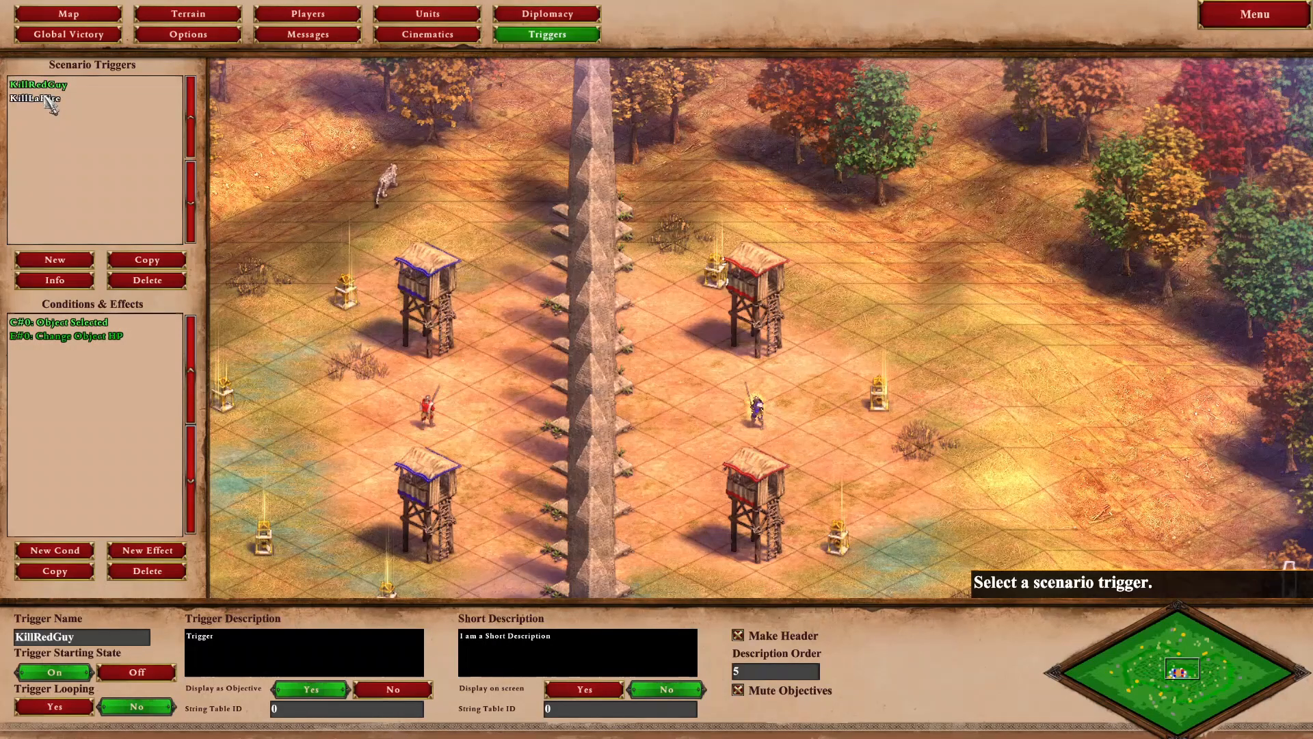
pyautogui.click(77, 325)
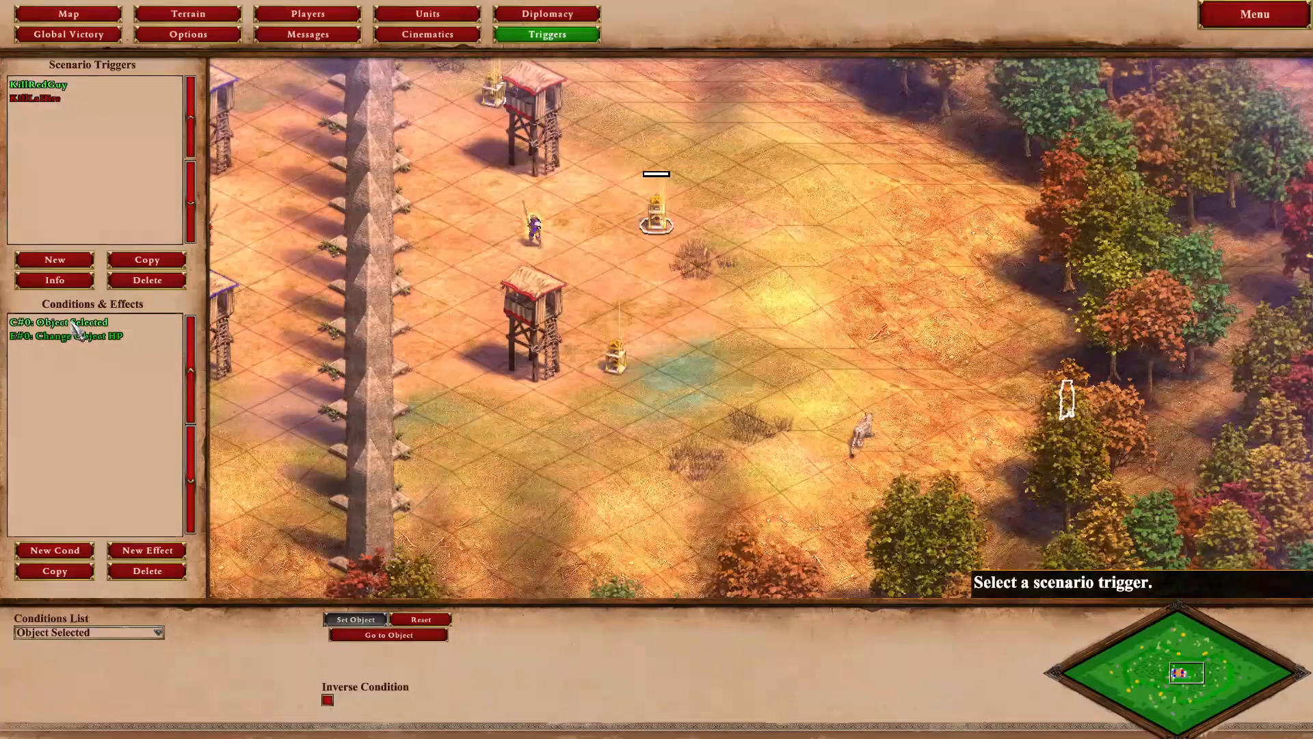
pyautogui.click(125, 635)
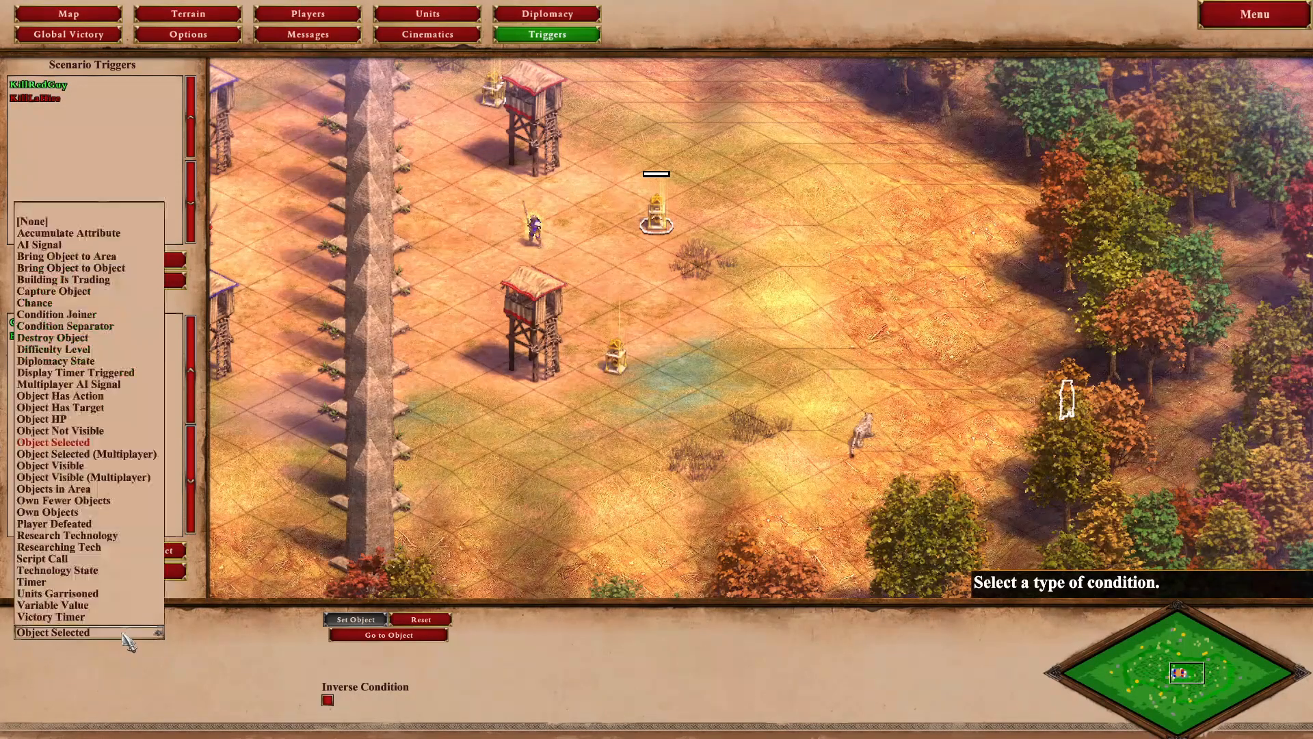
pyautogui.click(32, 221)
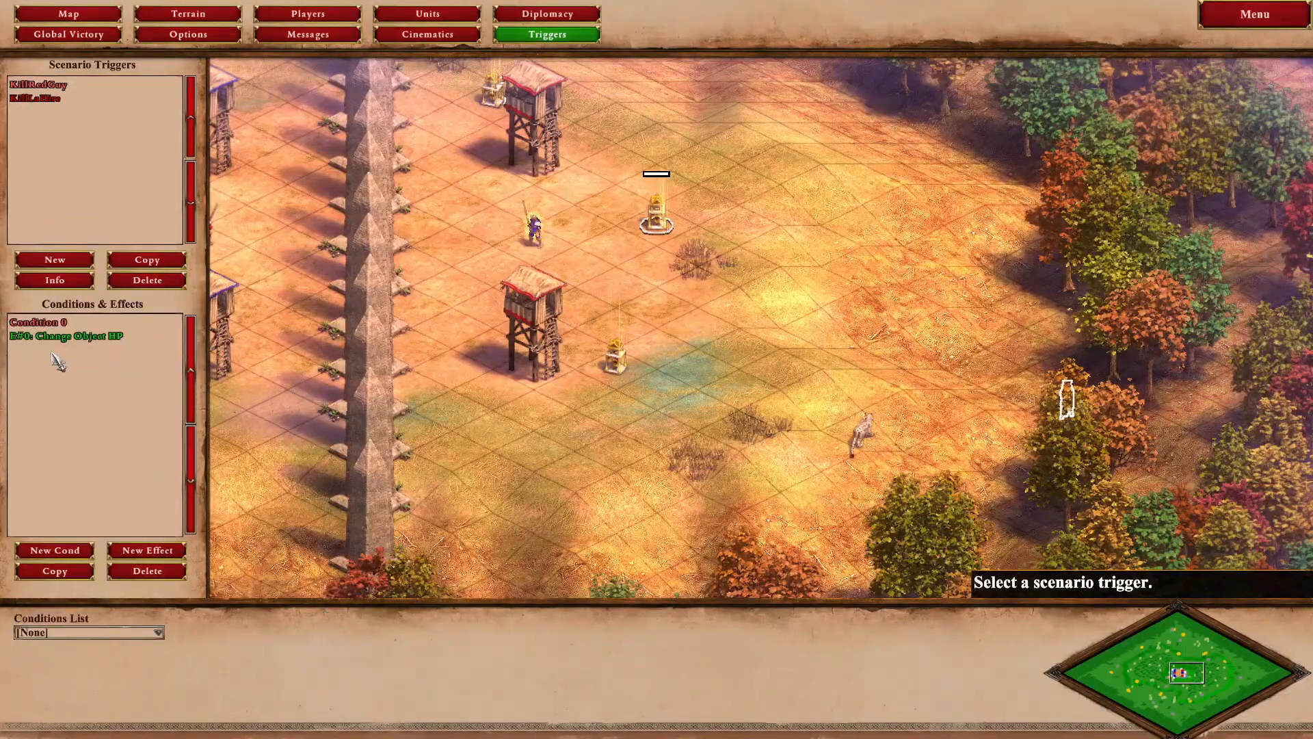
pyautogui.click(135, 575)
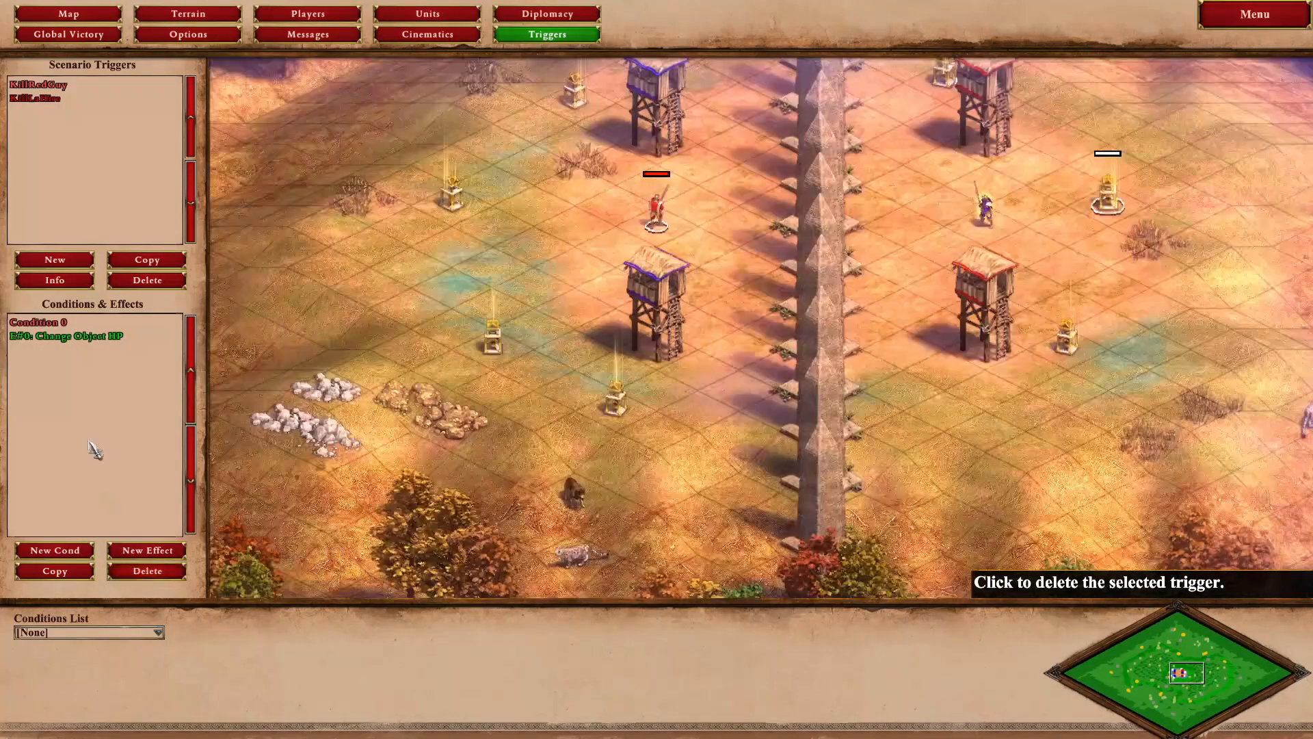
pyautogui.click(76, 322)
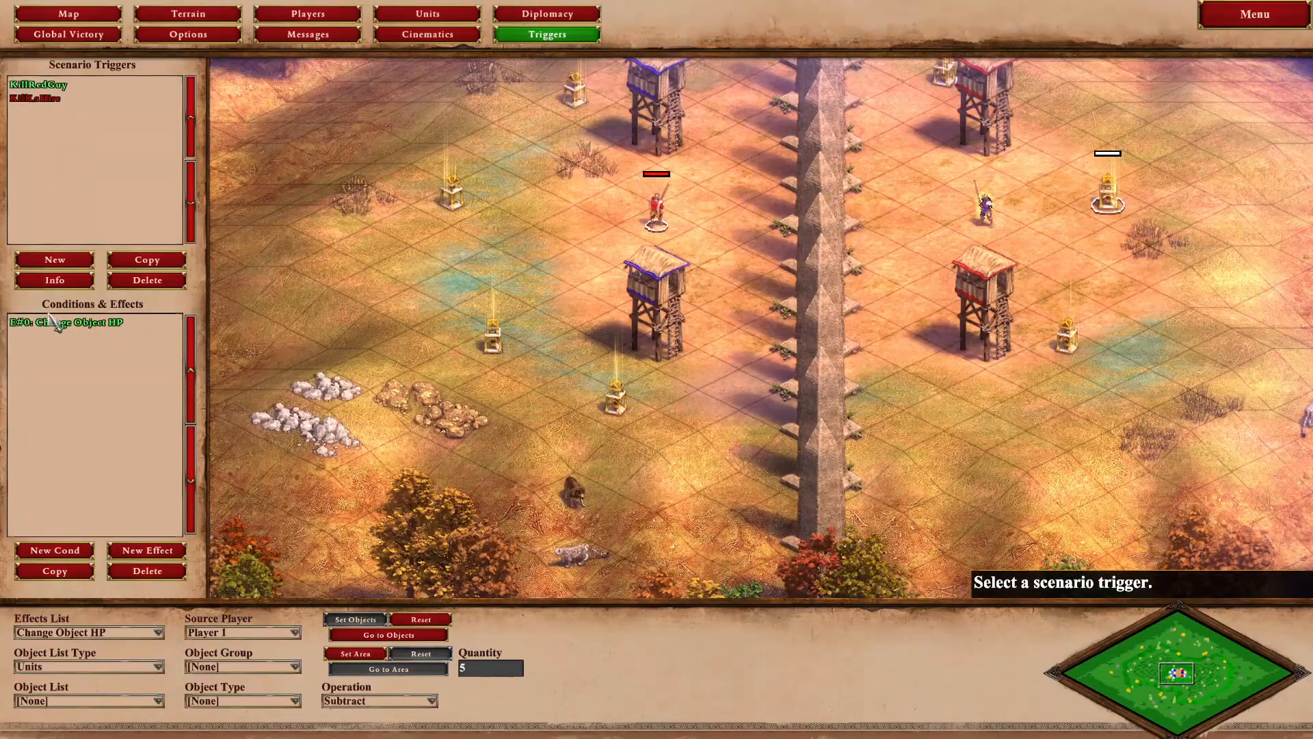
# Change KillRedGuy's effect to Kill Object and set the red swordsman between the blue-roofed towers as its target.
pyautogui.moveTo(366, 84); pyautogui.dragTo(311, 214, button='middle')
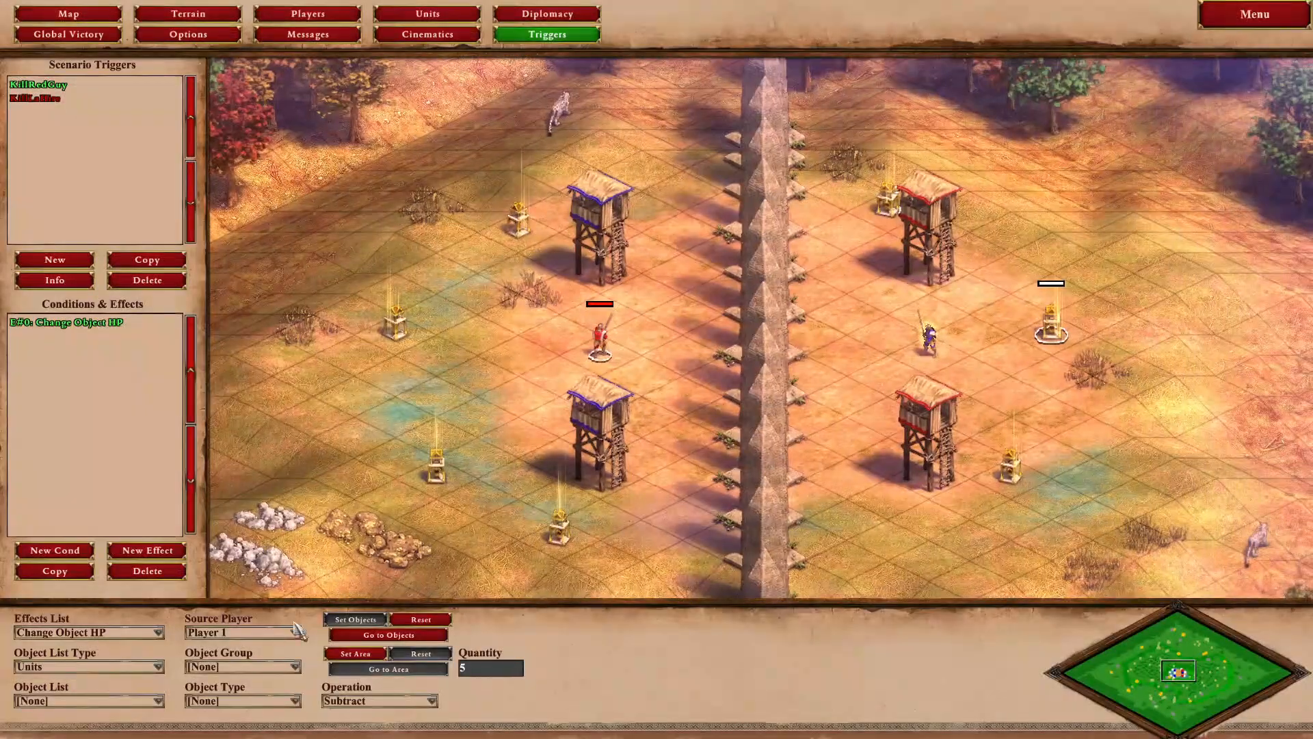
pyautogui.click(126, 635)
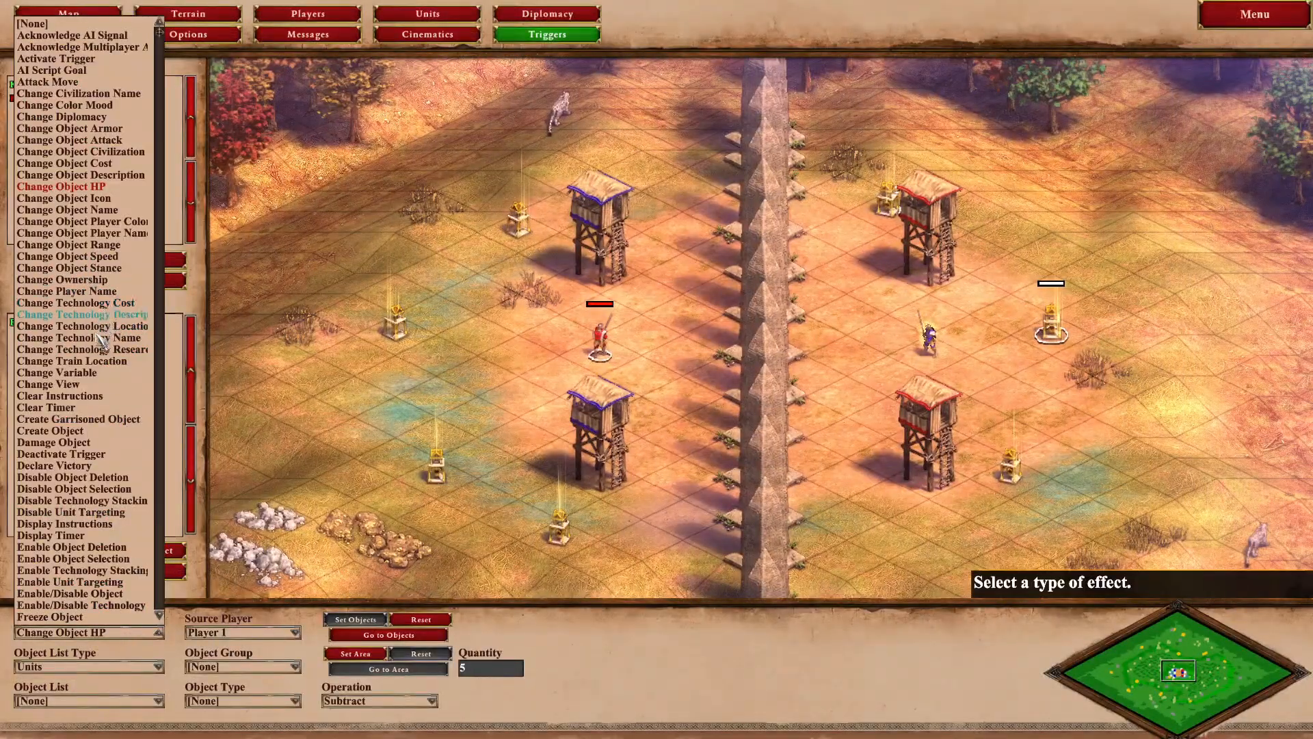
pyautogui.click(82, 439)
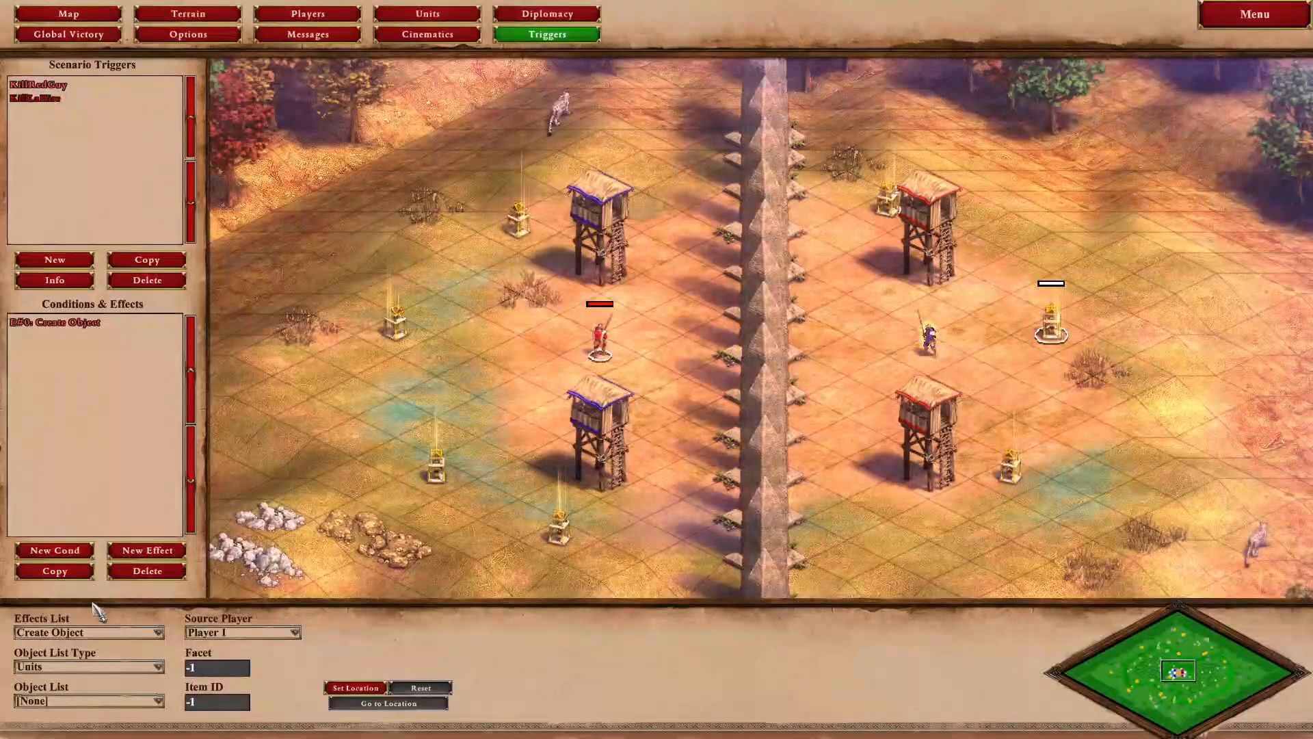
pyautogui.click(95, 632)
pyautogui.scroll(-3, 101, 498)
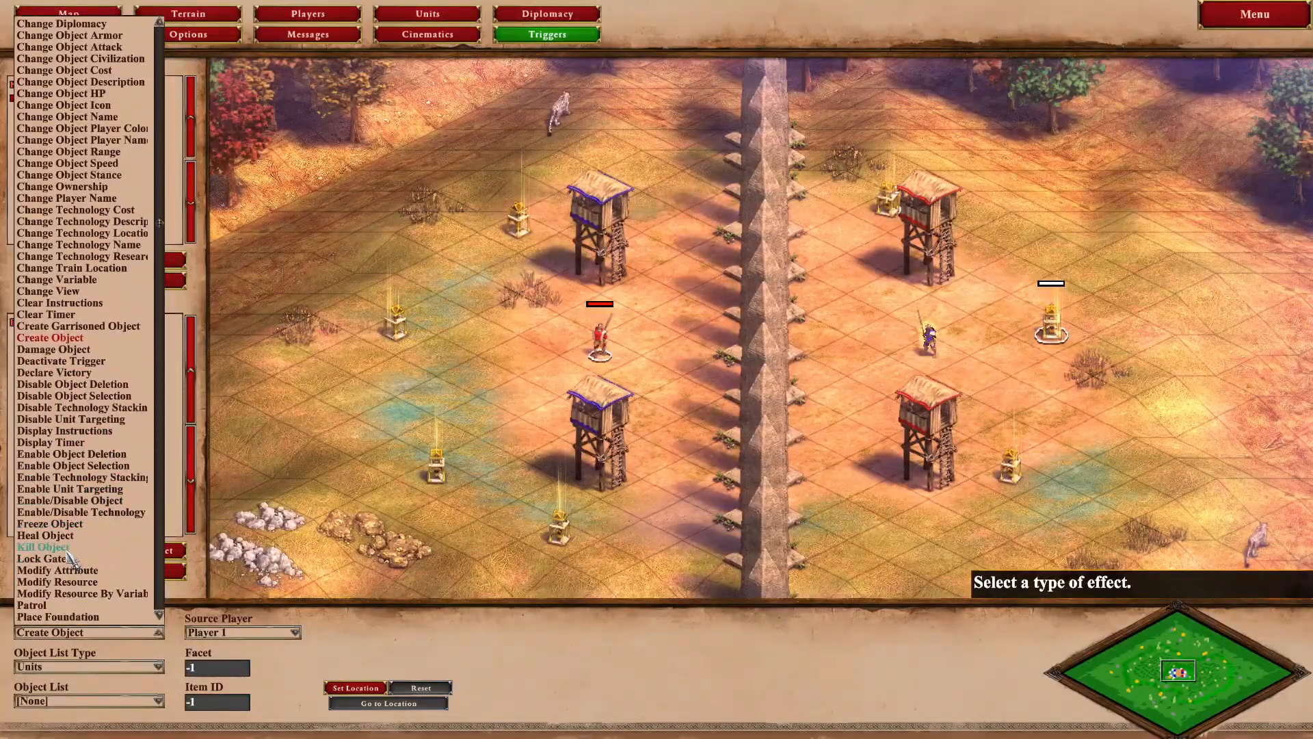
pyautogui.click(42, 547)
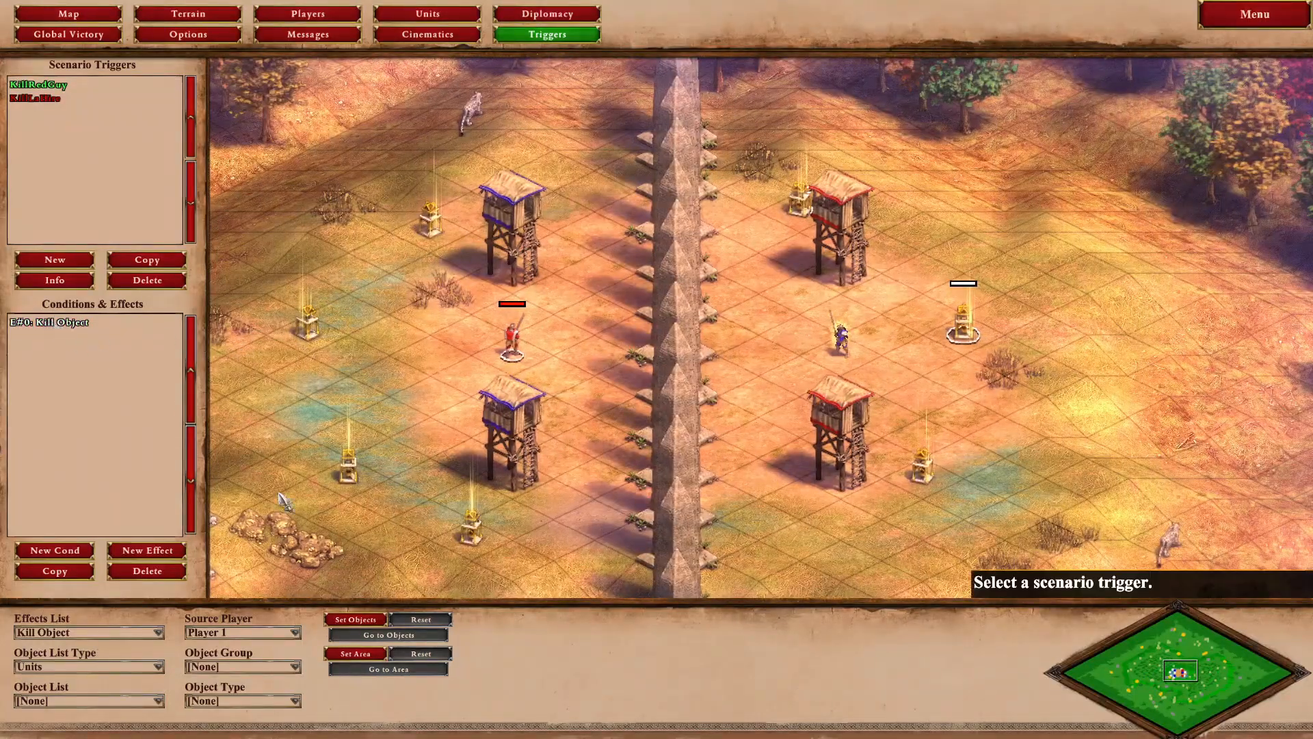
pyautogui.click(355, 619)
pyautogui.click(513, 357)
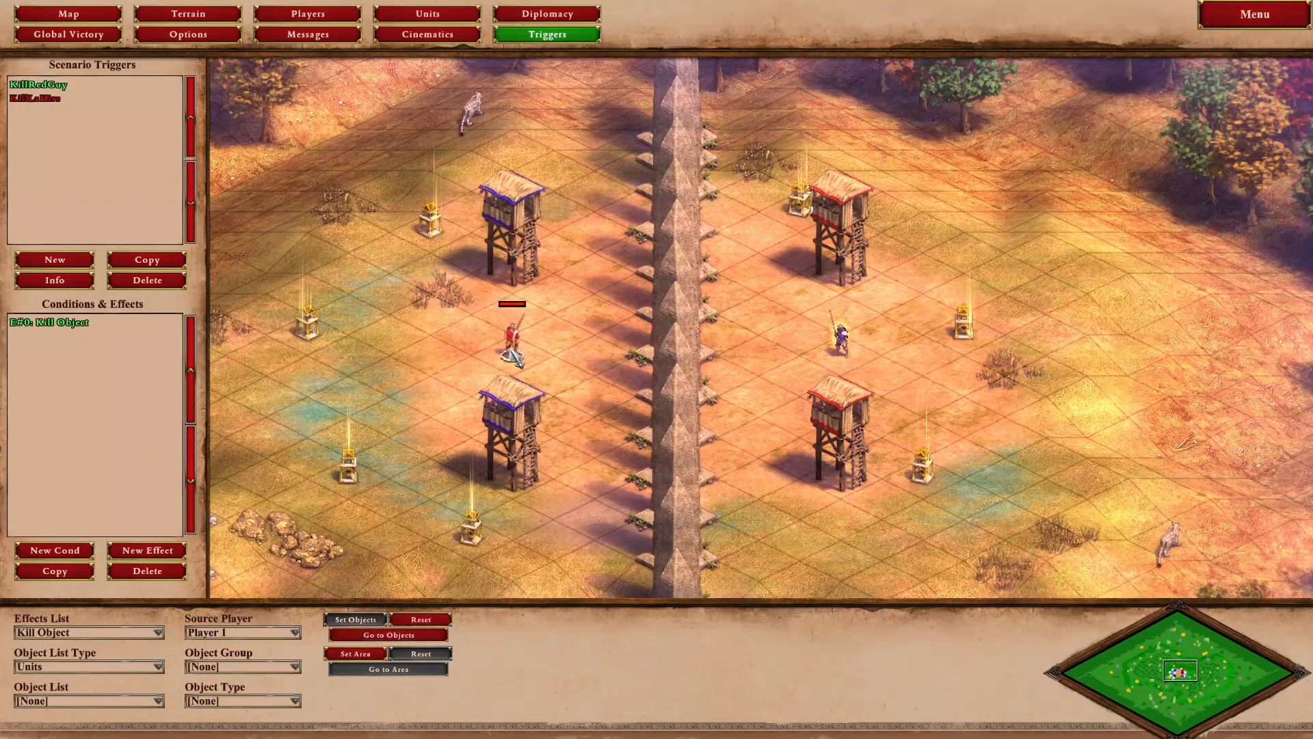
# Add a Kill Object effect to the KillLaHire trigger and set the blue unit between the red-roofed towers as its target.
pyautogui.click(36, 99)
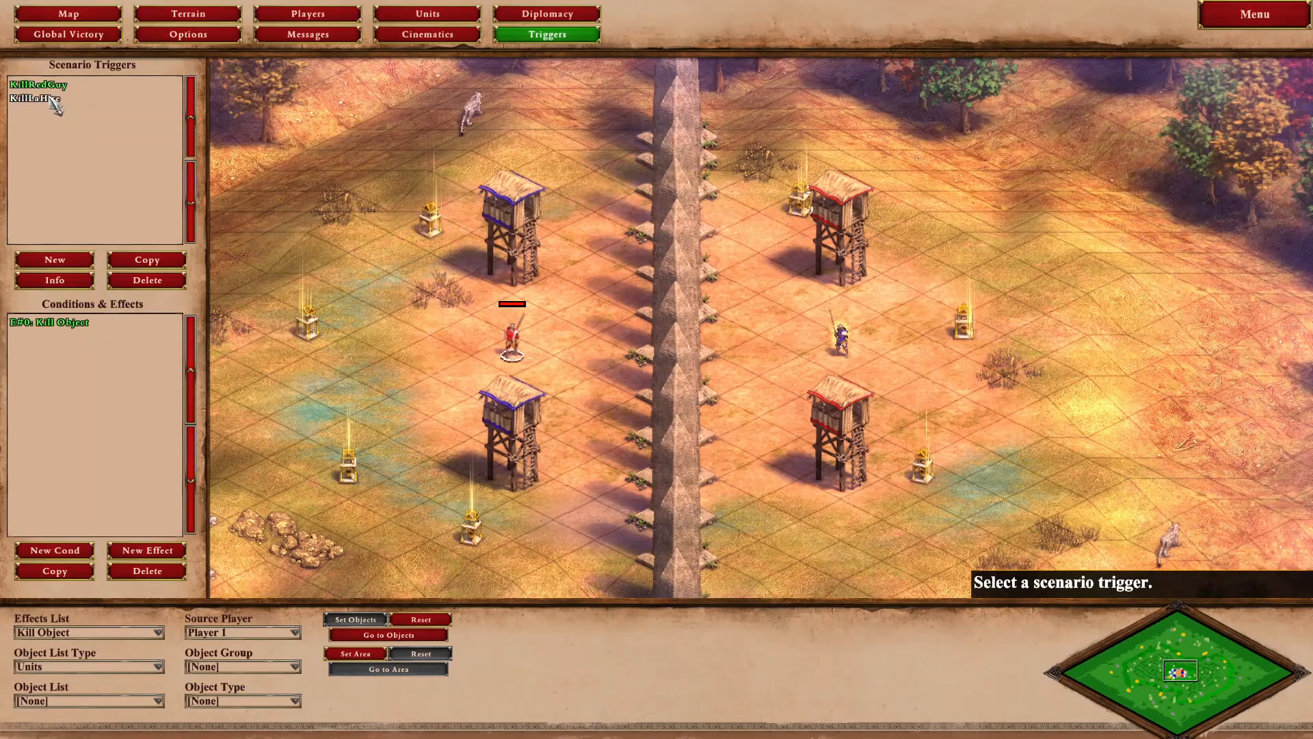
pyautogui.click(137, 554)
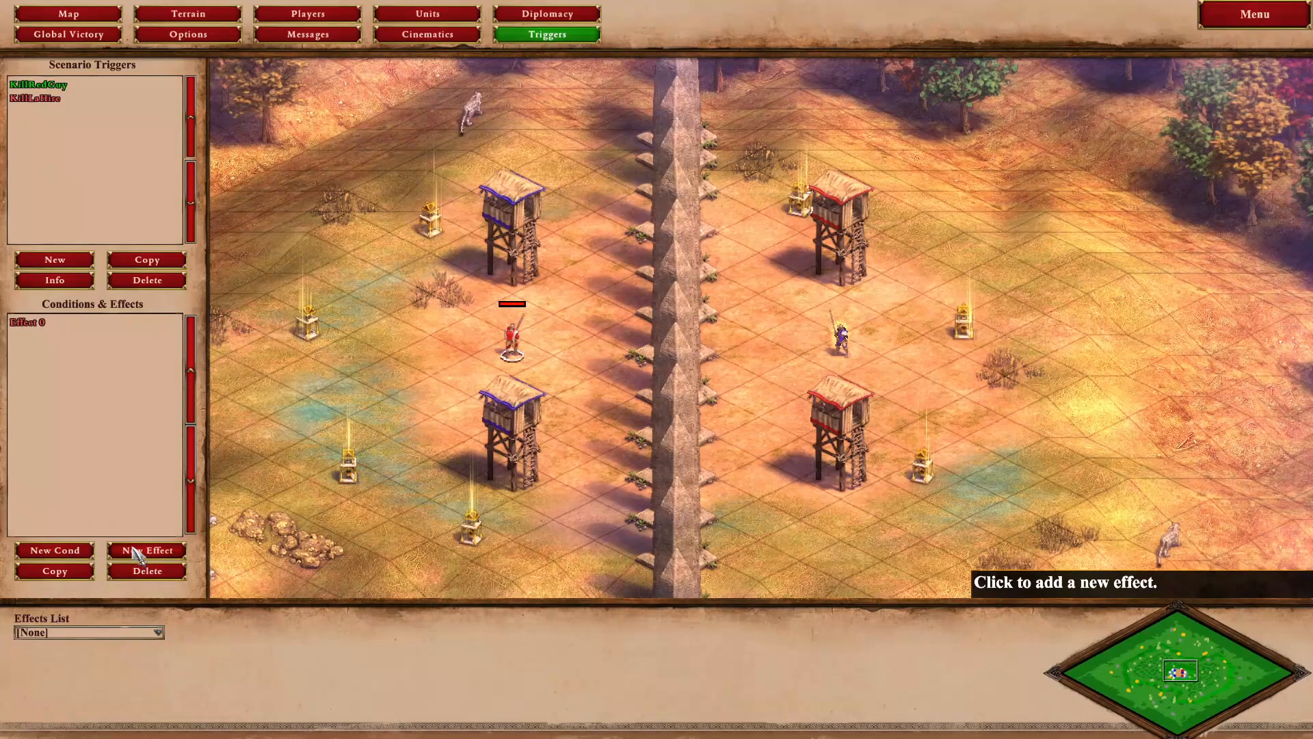
pyautogui.click(125, 626)
pyautogui.scroll(-3, 91, 533)
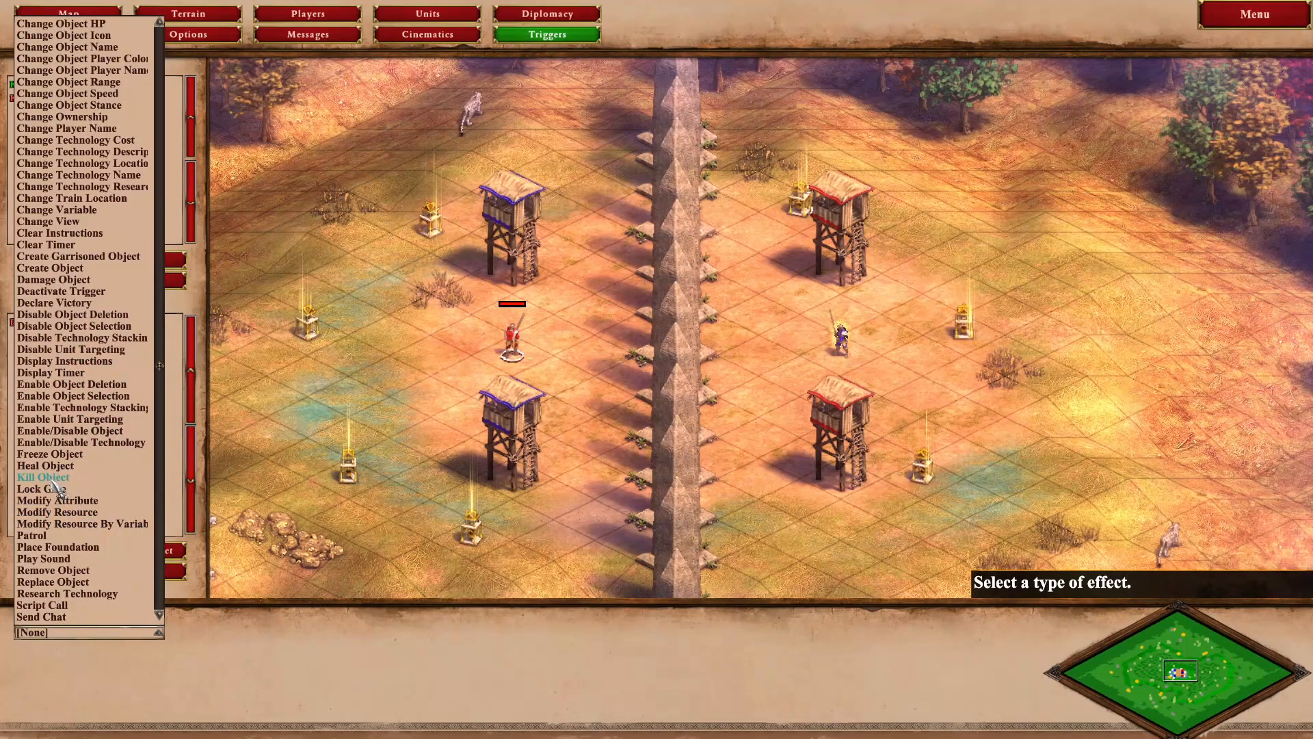
pyautogui.click(53, 479)
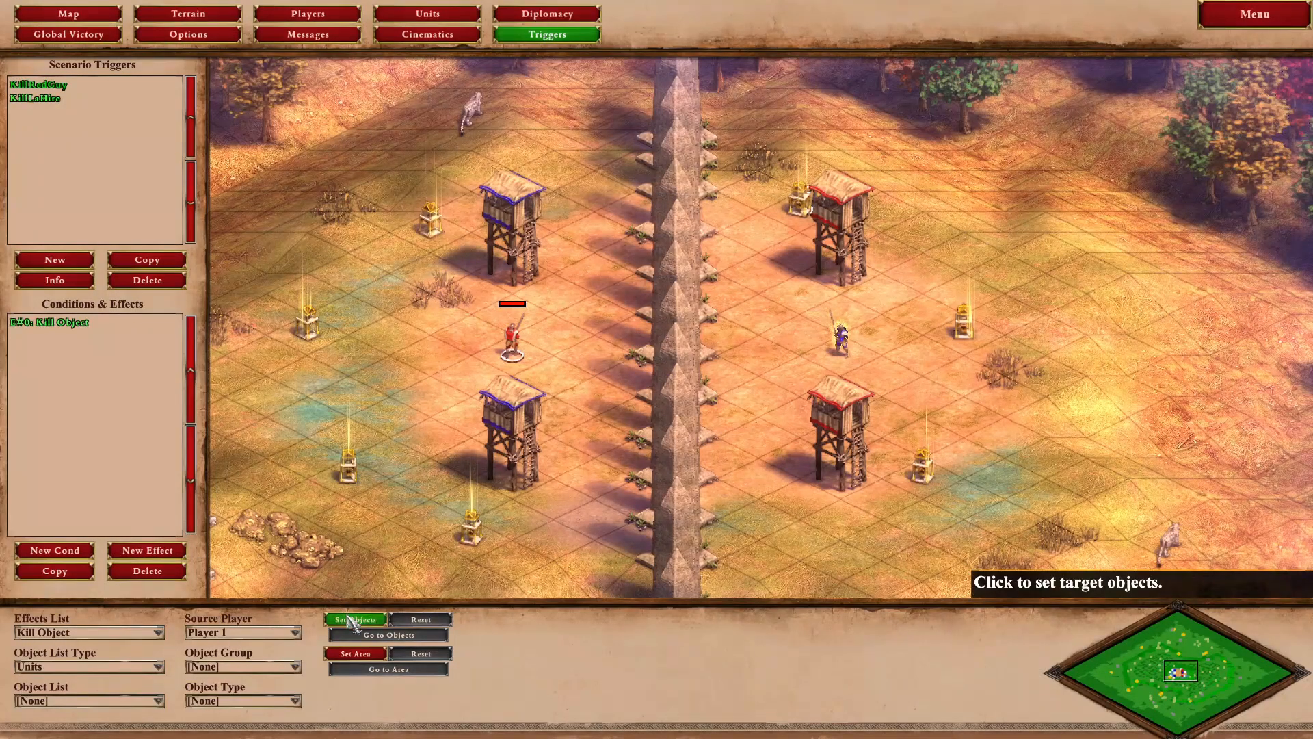
pyautogui.click(840, 357)
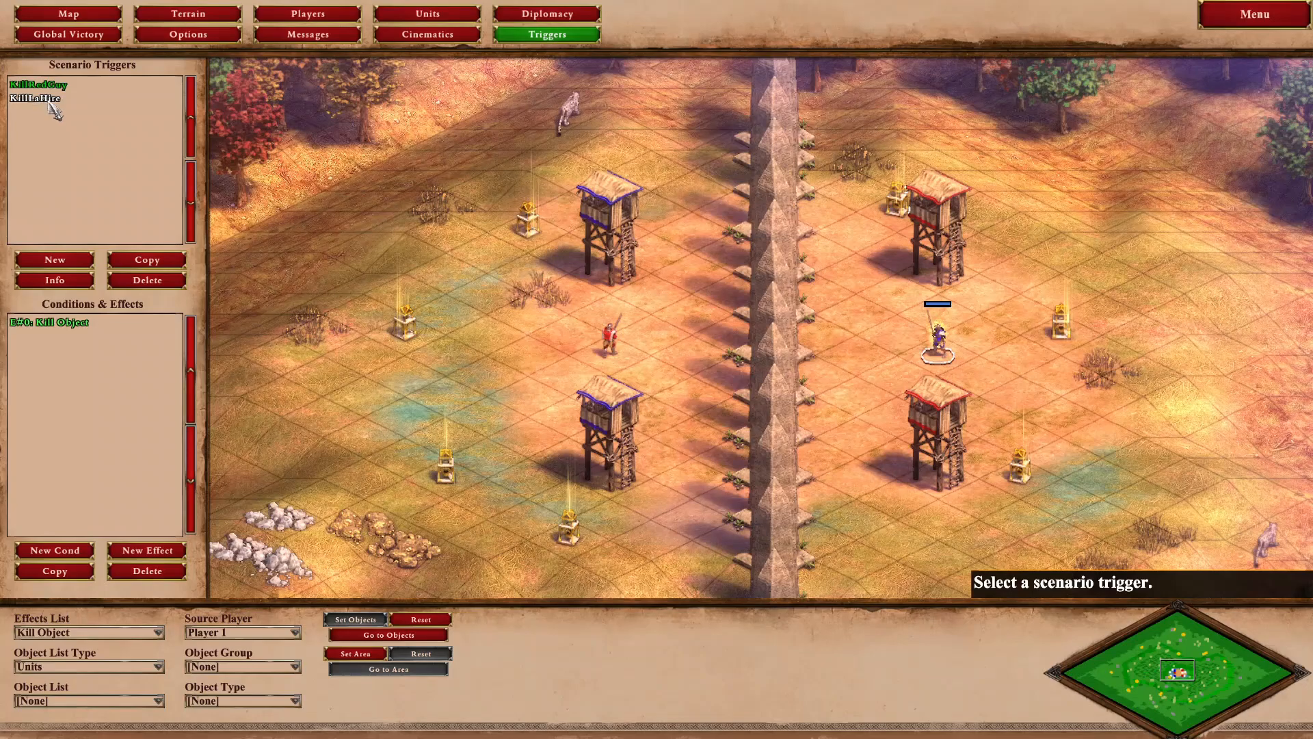
# Review the KillLaHire trigger, test the scenario with both Kill Object effects, and return to the trigger editor.
pyautogui.click(53, 98)
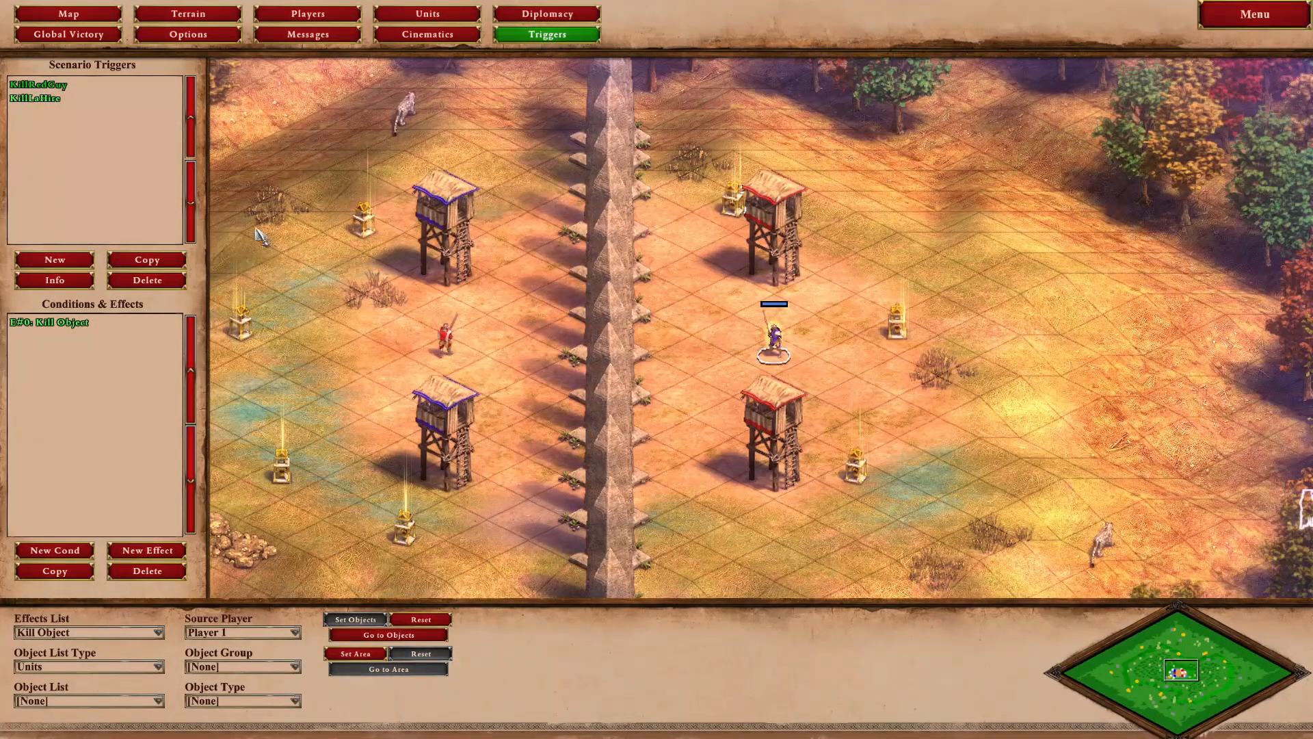
pyautogui.click(35, 98)
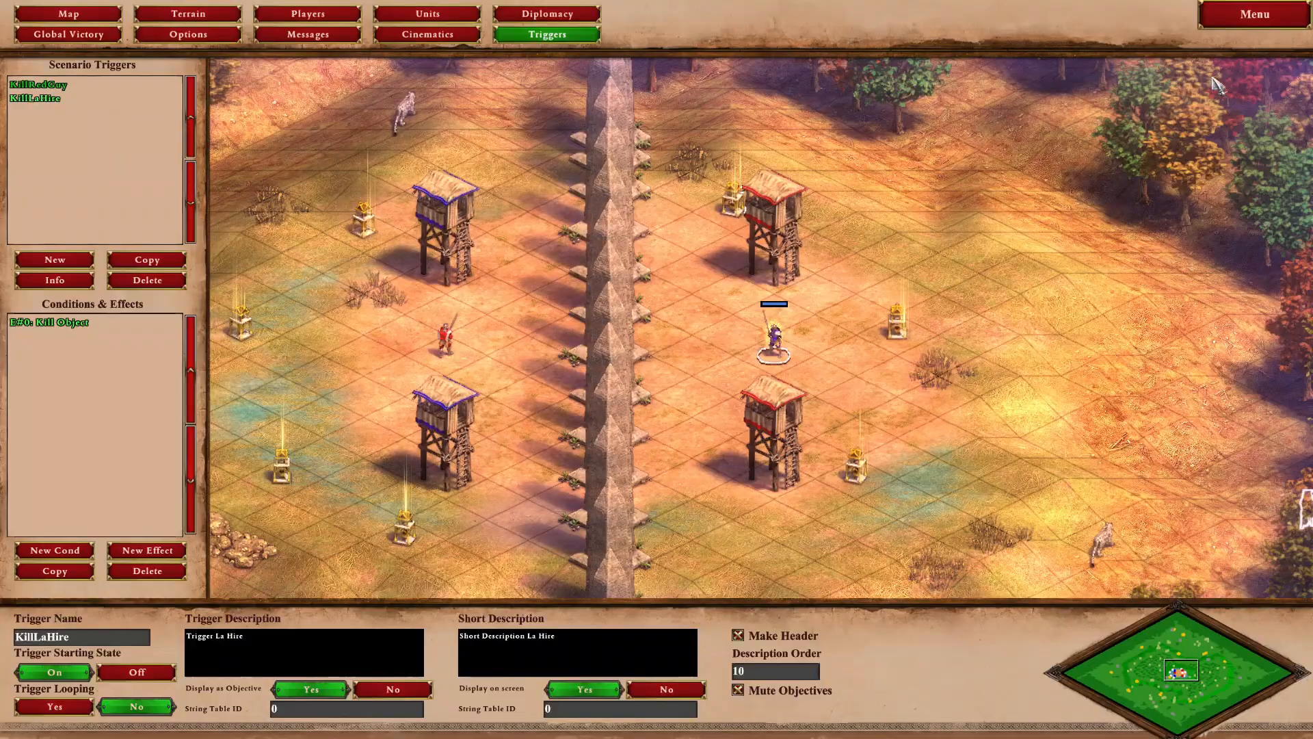
pyautogui.click(1256, 15)
pyautogui.click(640, 428)
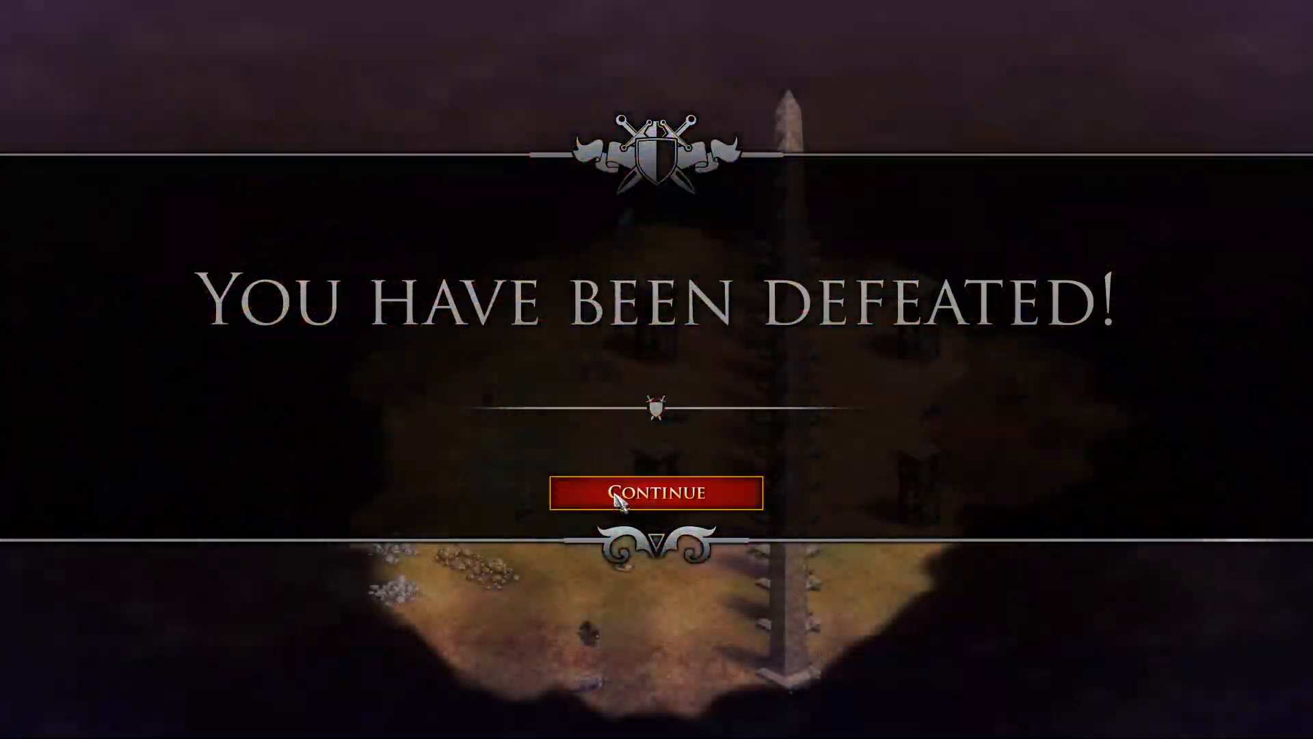
pyautogui.click(626, 489)
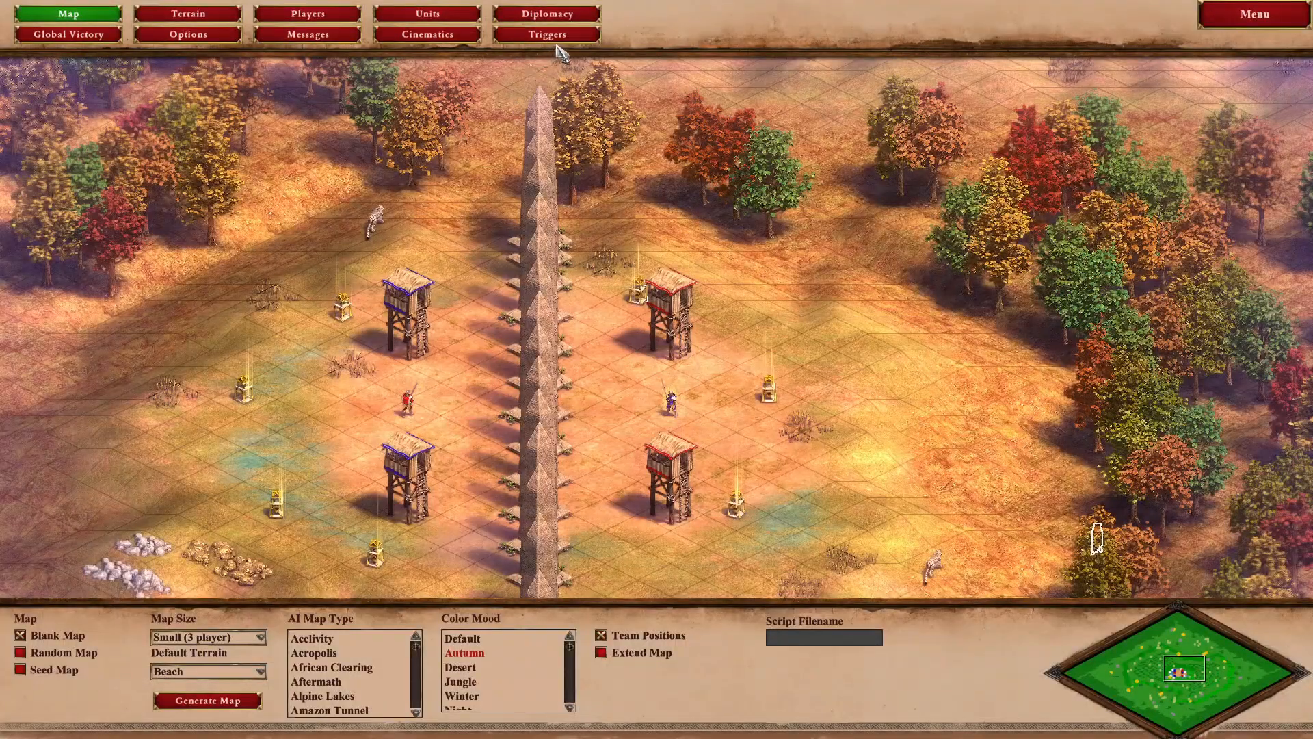
pyautogui.click(551, 35)
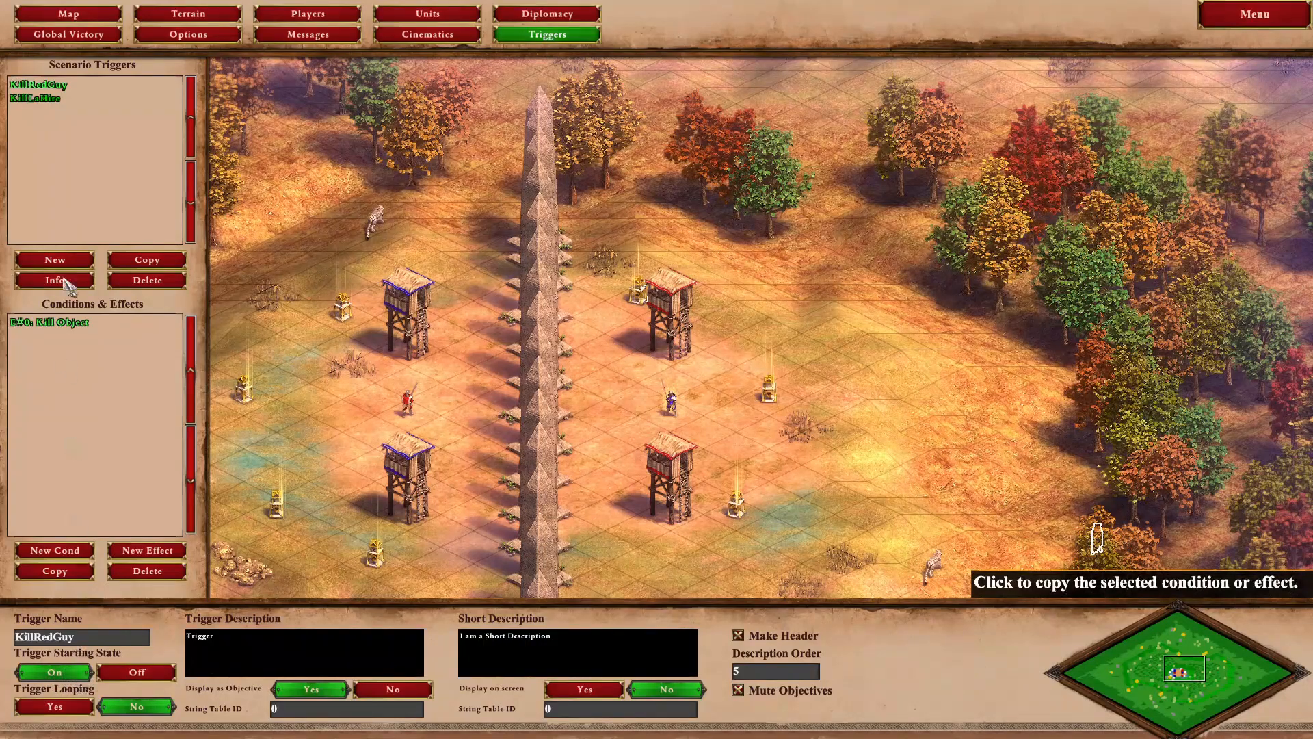
# Add a Deactivate Trigger effect to KillRedGuy that targets KillLaHire, and check the KillLaHire trigger's settings.
pyautogui.click(35, 97)
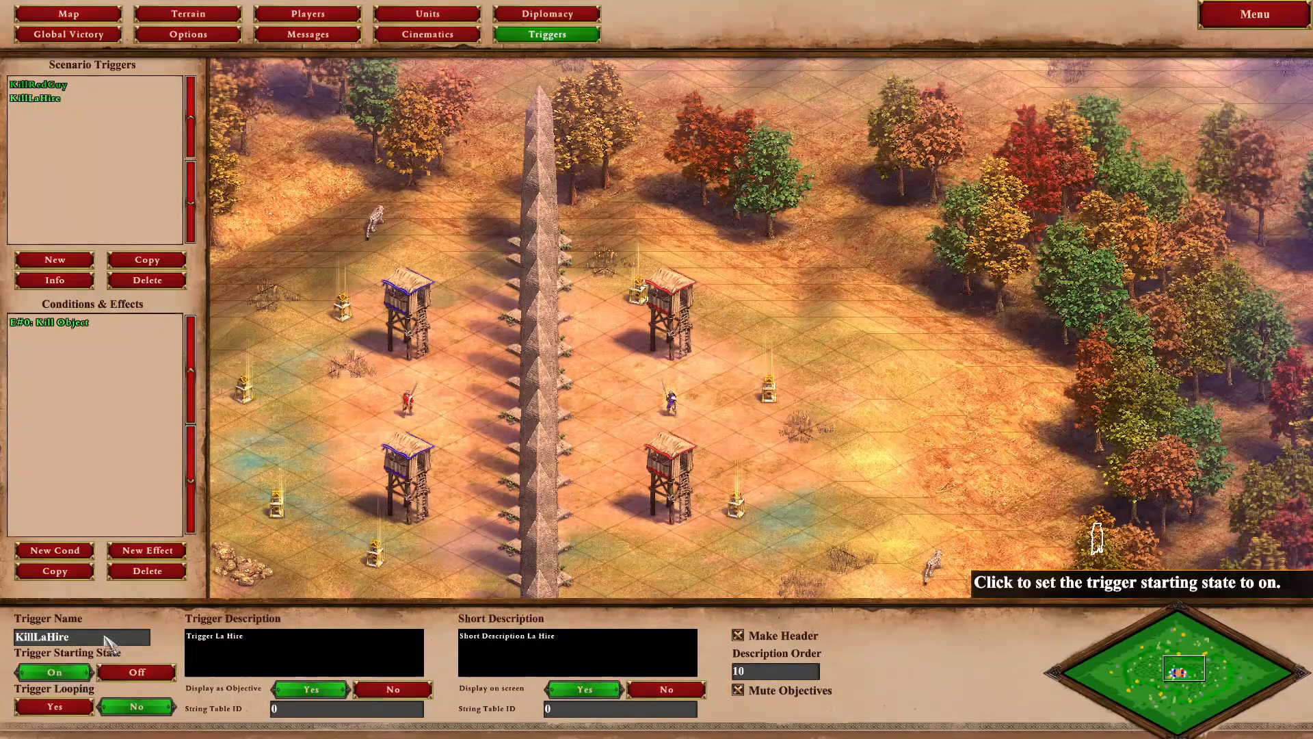
pyautogui.click(58, 86)
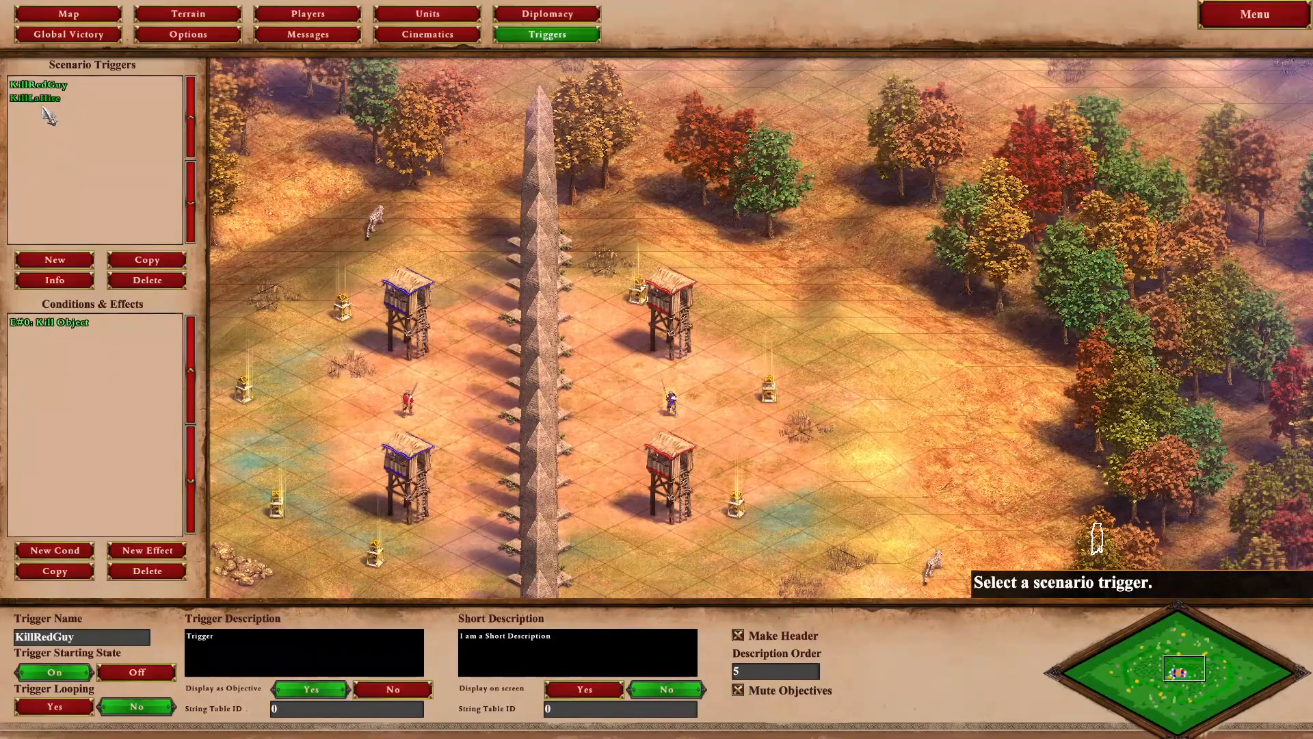
pyautogui.click(152, 551)
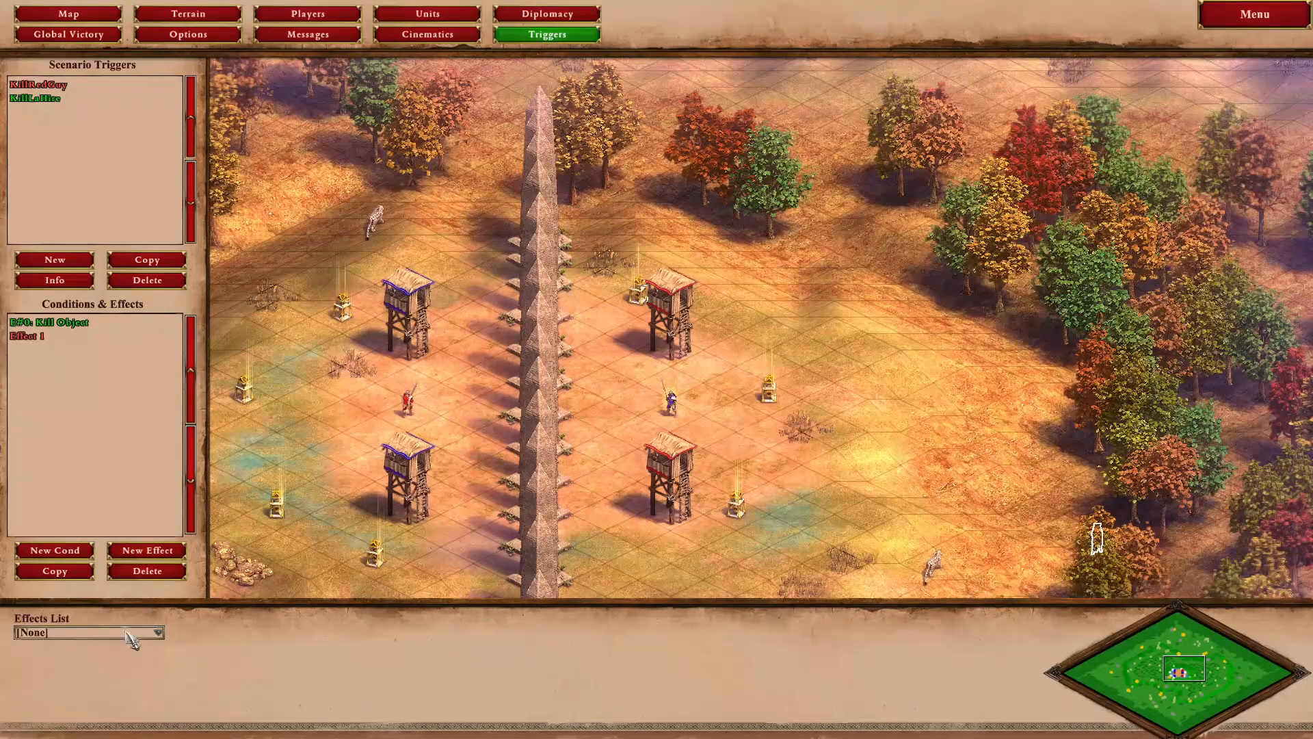
pyautogui.click(127, 636)
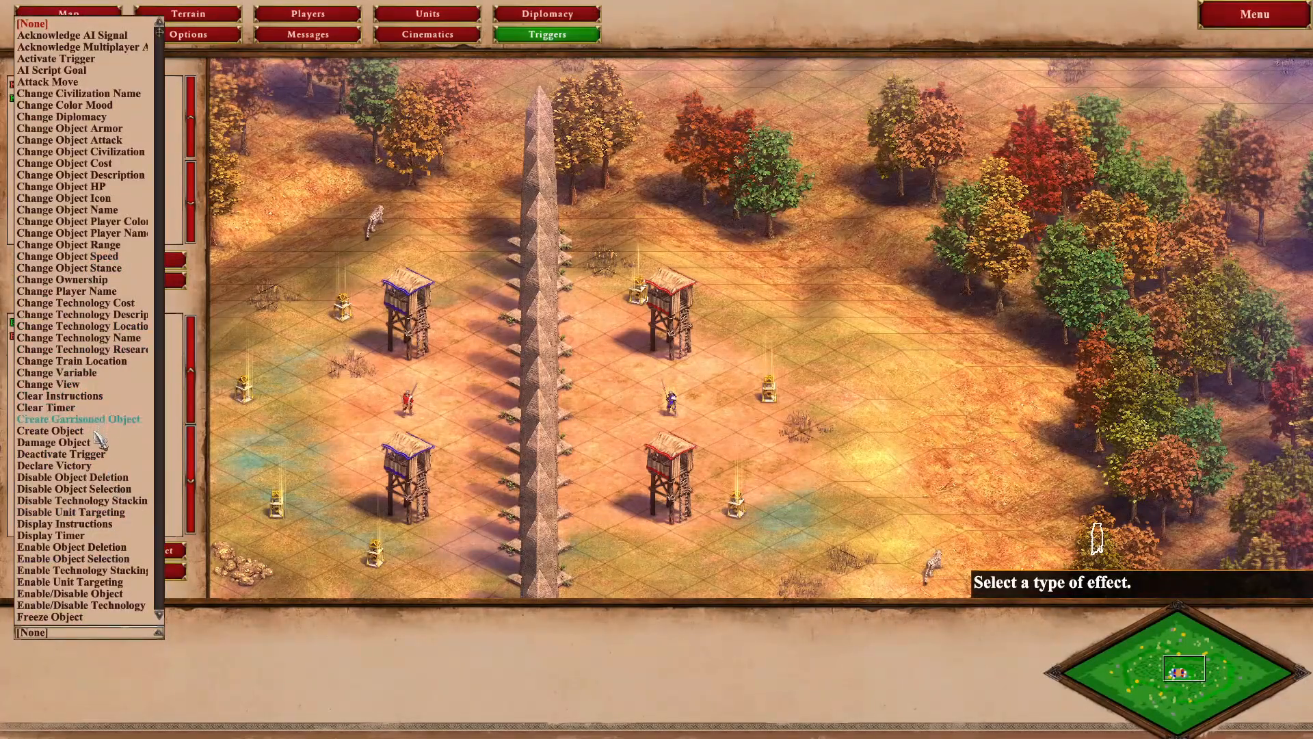
pyautogui.click(87, 456)
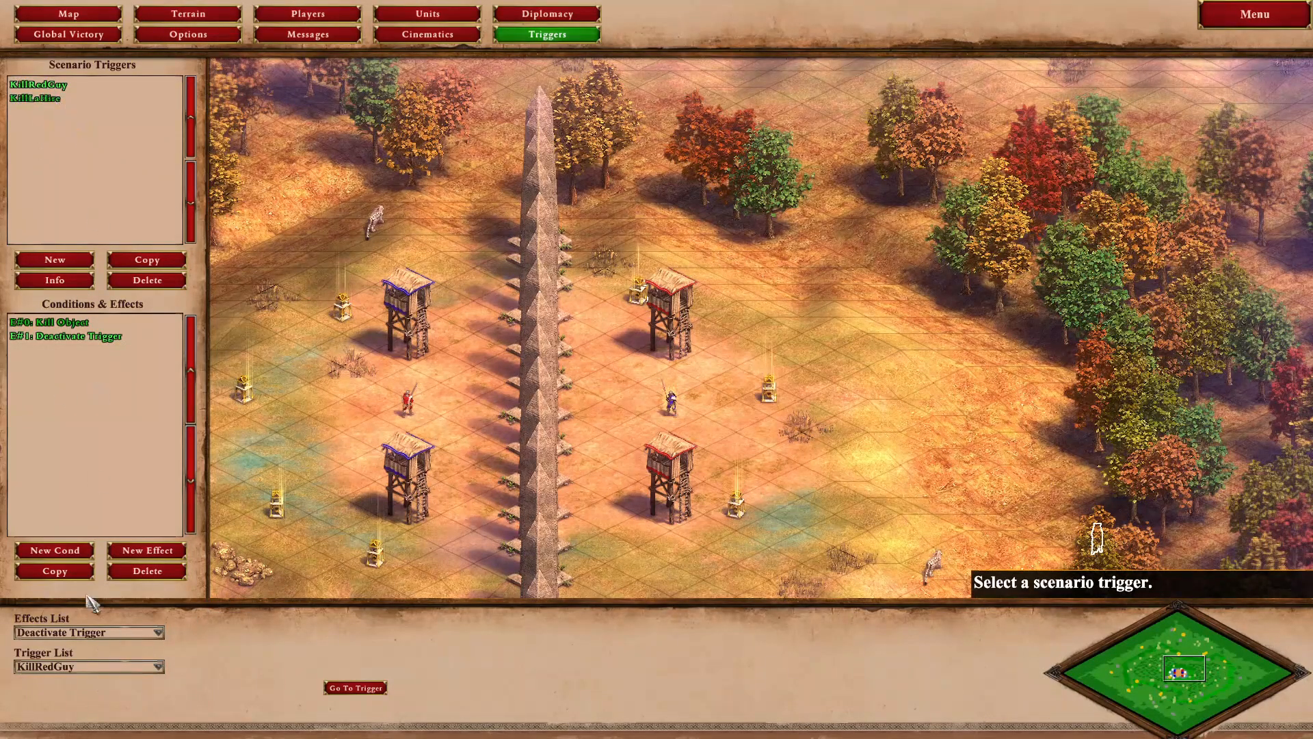
pyautogui.click(101, 667)
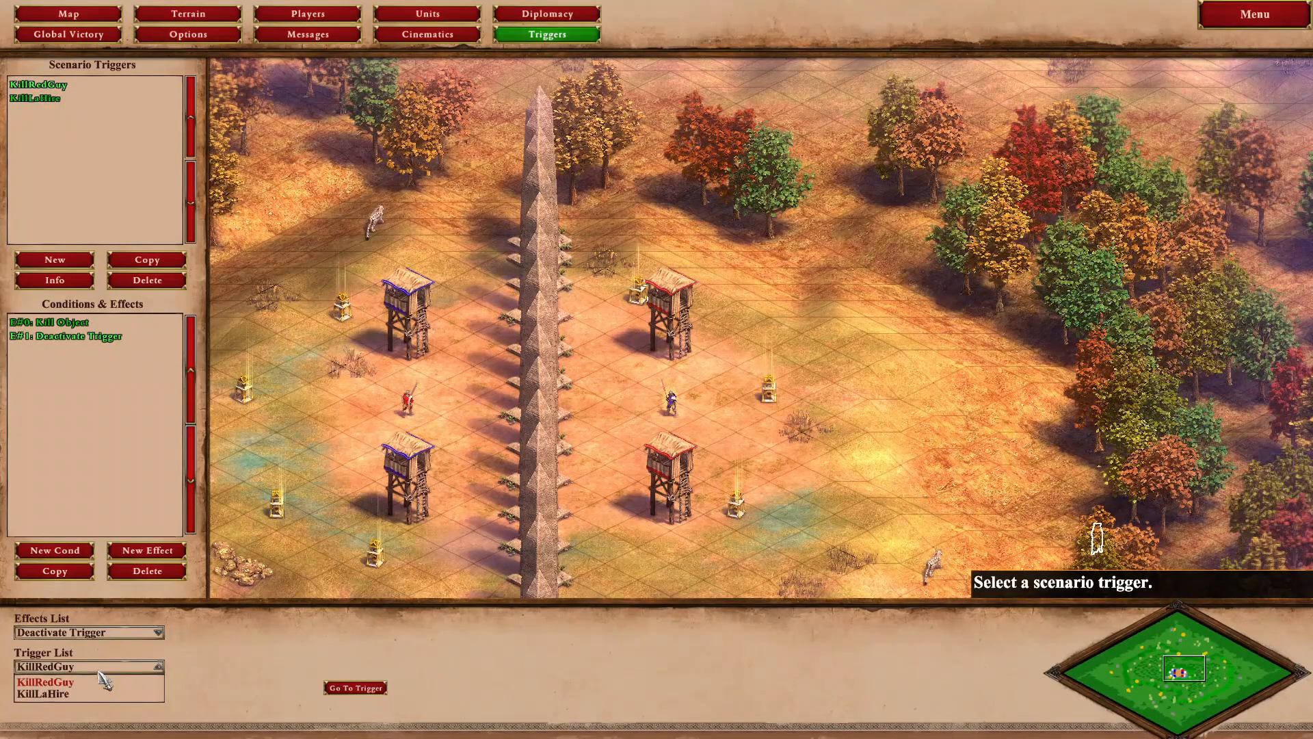
pyautogui.click(65, 694)
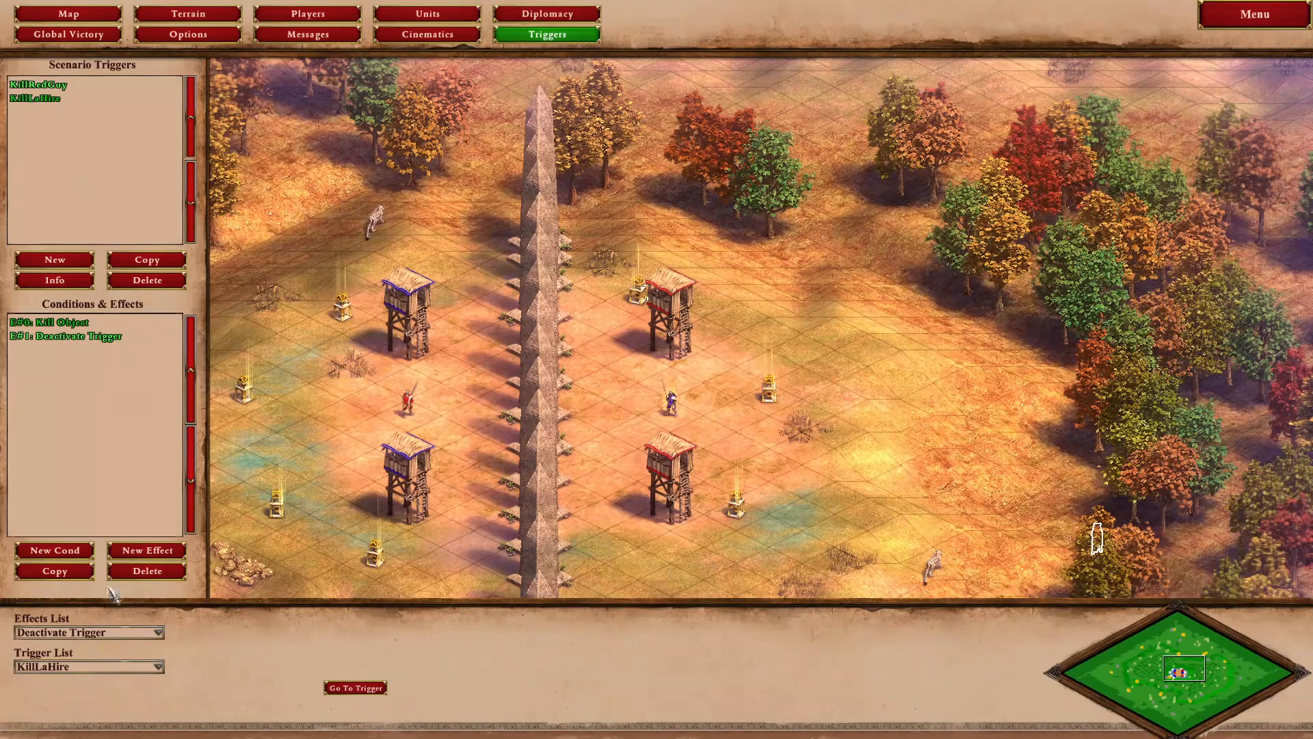
pyautogui.click(41, 99)
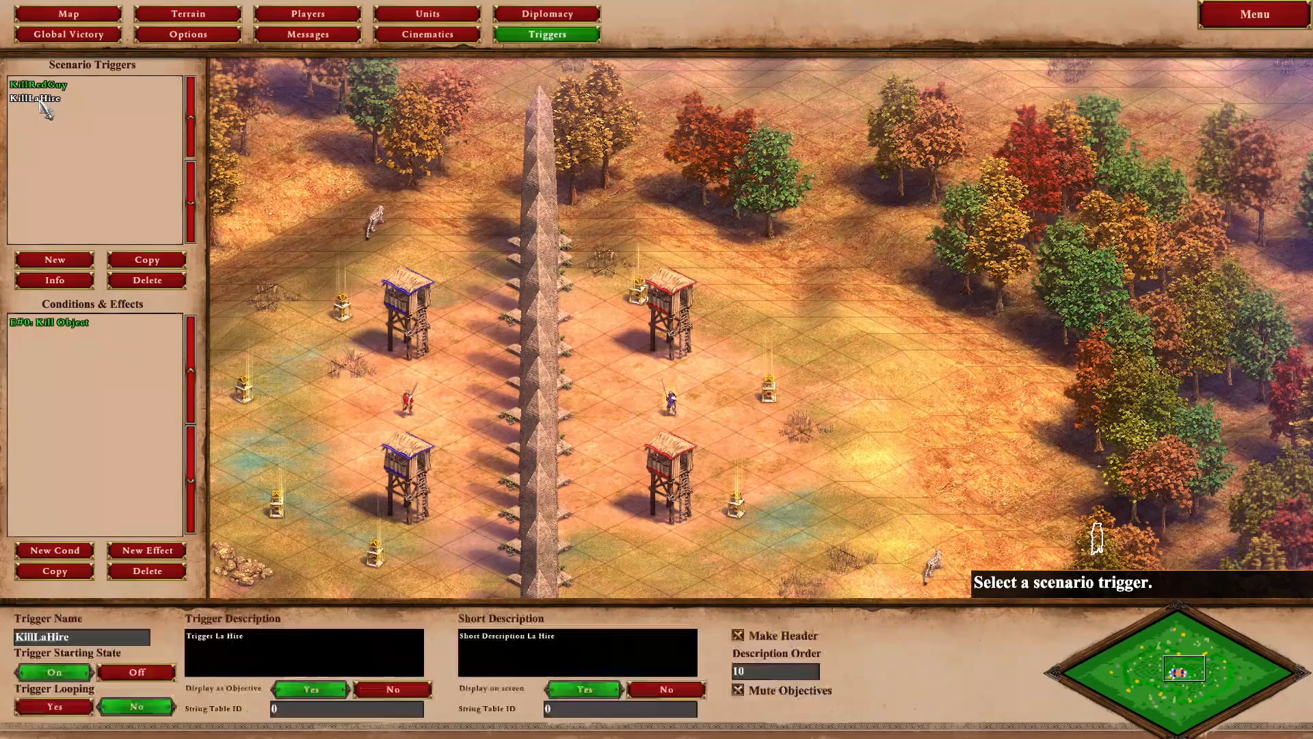
# Add a Deactivate Trigger effect to KillLaHire that targets KillRedGuy.
pyautogui.click(145, 551)
pyautogui.click(123, 633)
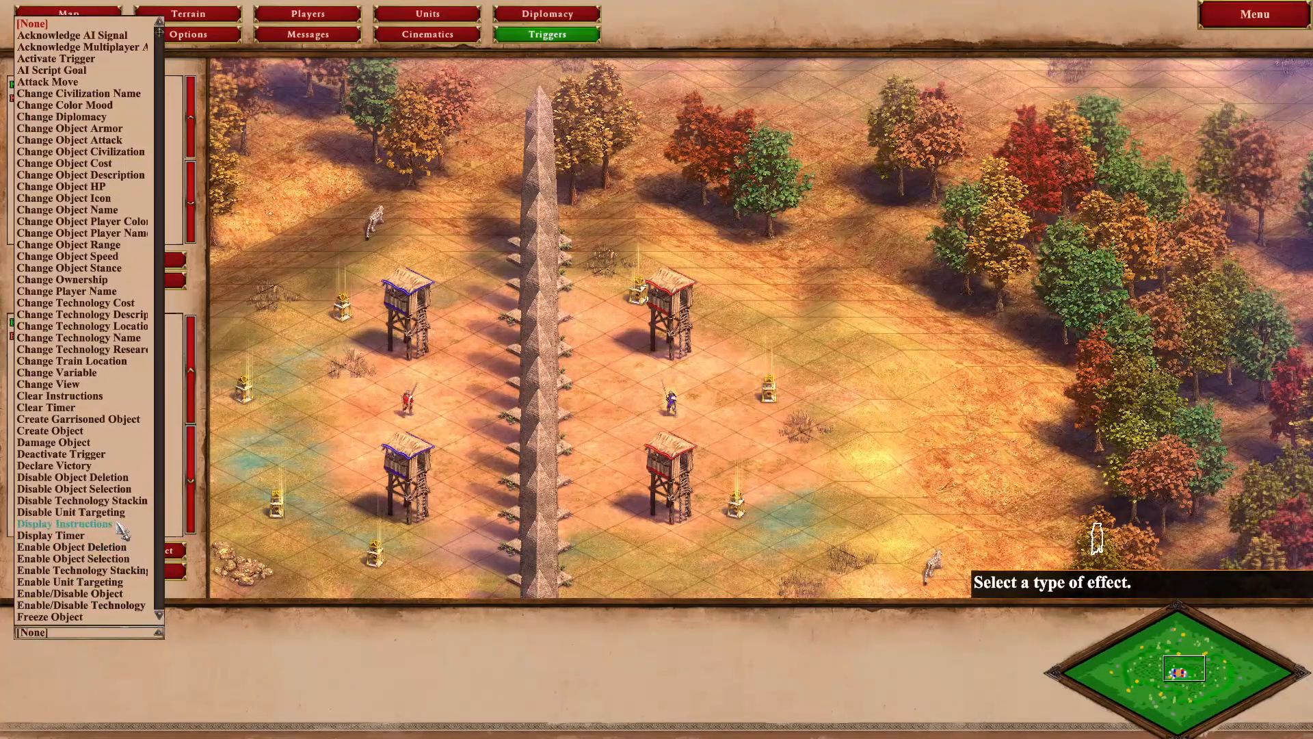
pyautogui.click(97, 455)
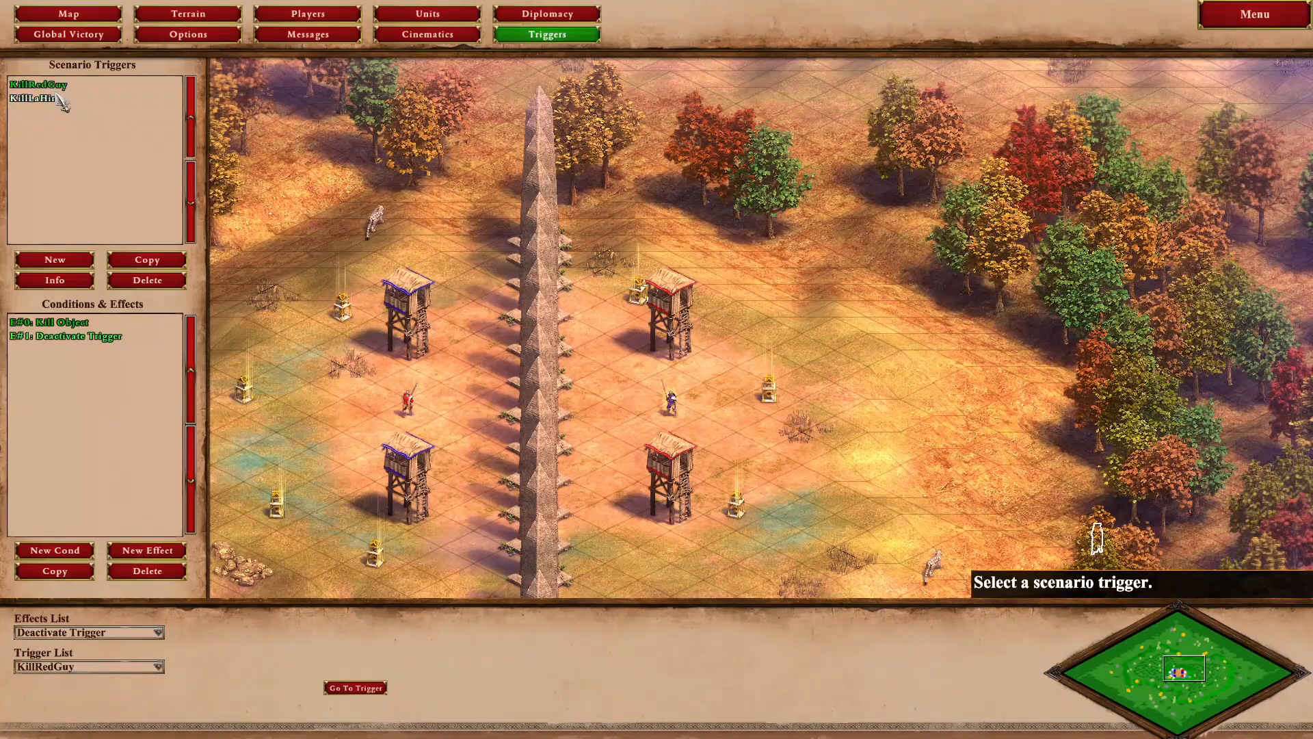
# Examine the Kill Object and Deactivate Trigger effects of KillRedGuy and KillLaHire, including each trigger's targets.
pyautogui.click(37, 85)
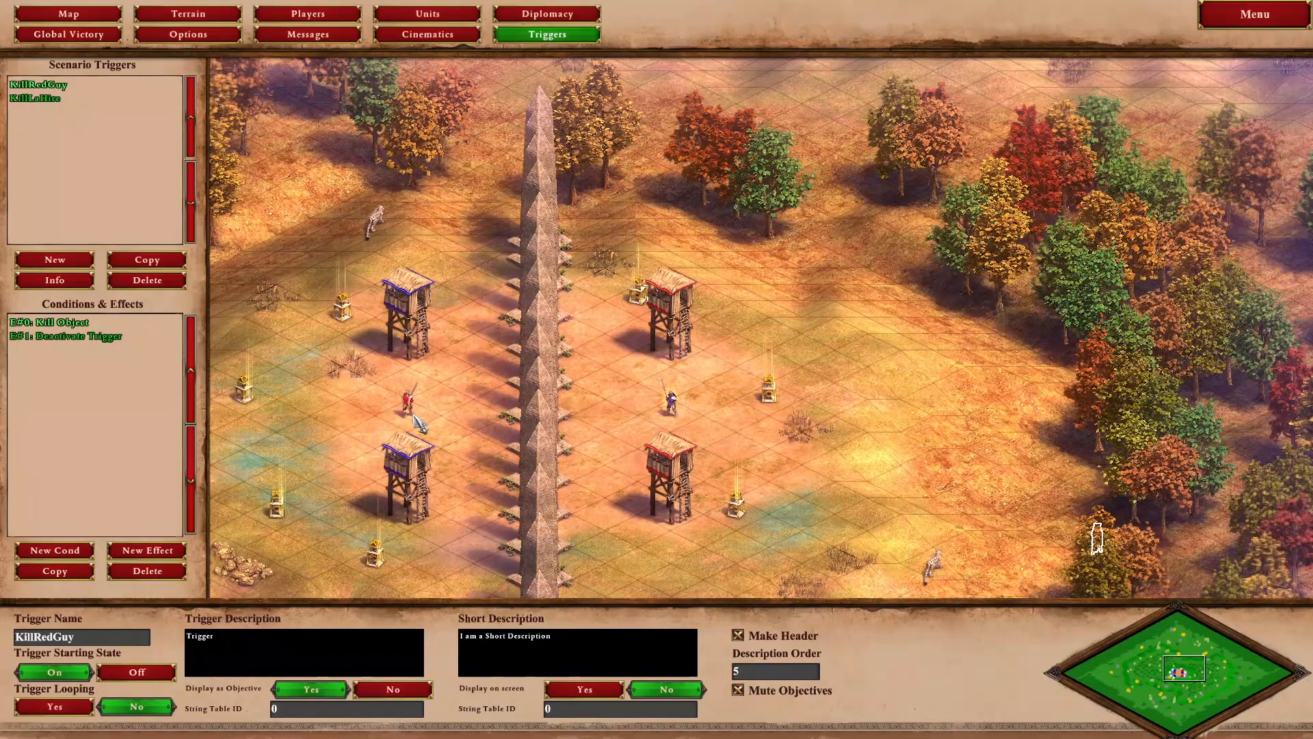
pyautogui.click(60, 337)
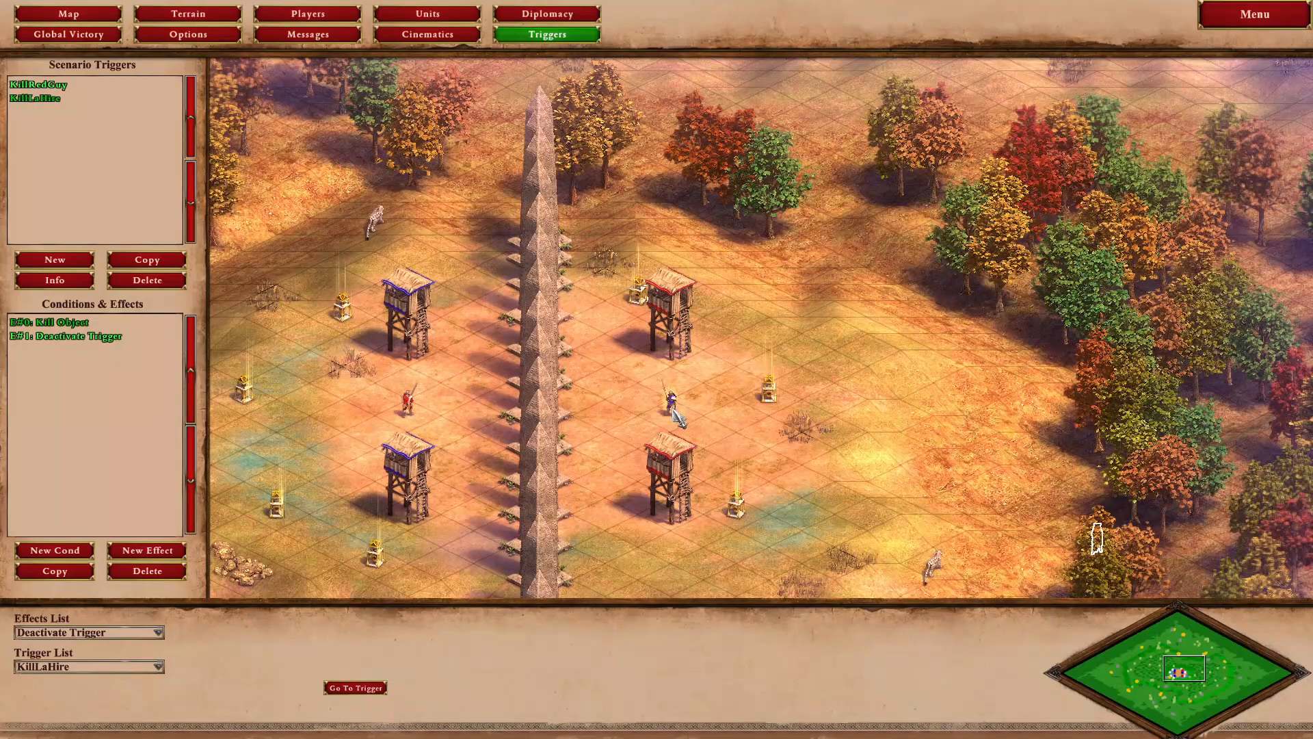
pyautogui.click(49, 99)
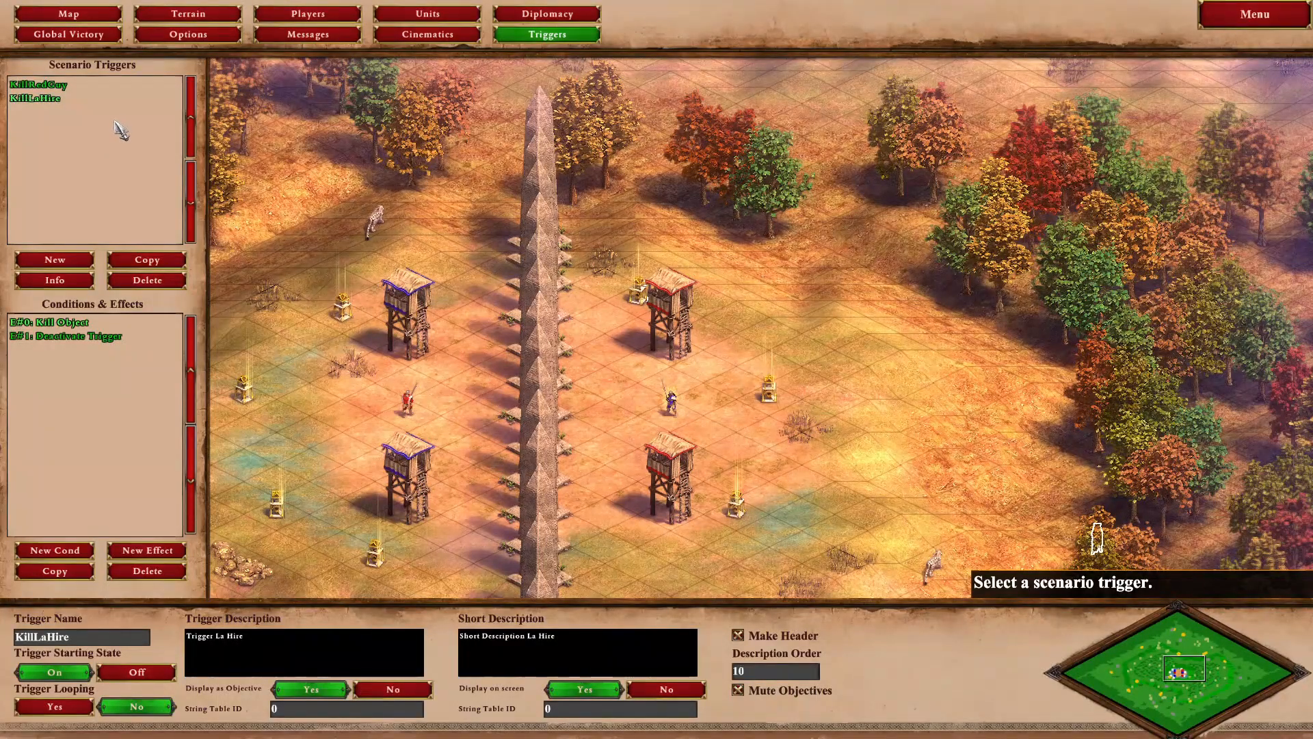
pyautogui.click(65, 322)
pyautogui.click(370, 635)
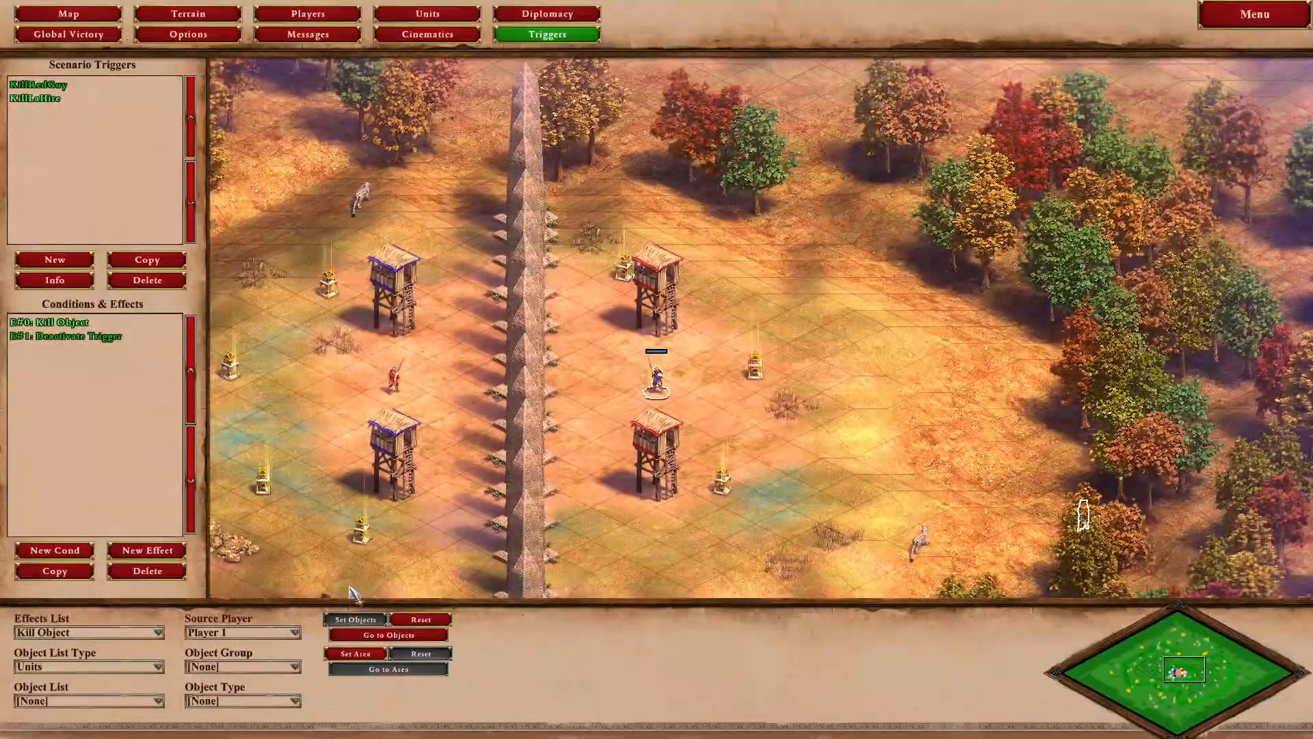
pyautogui.click(364, 641)
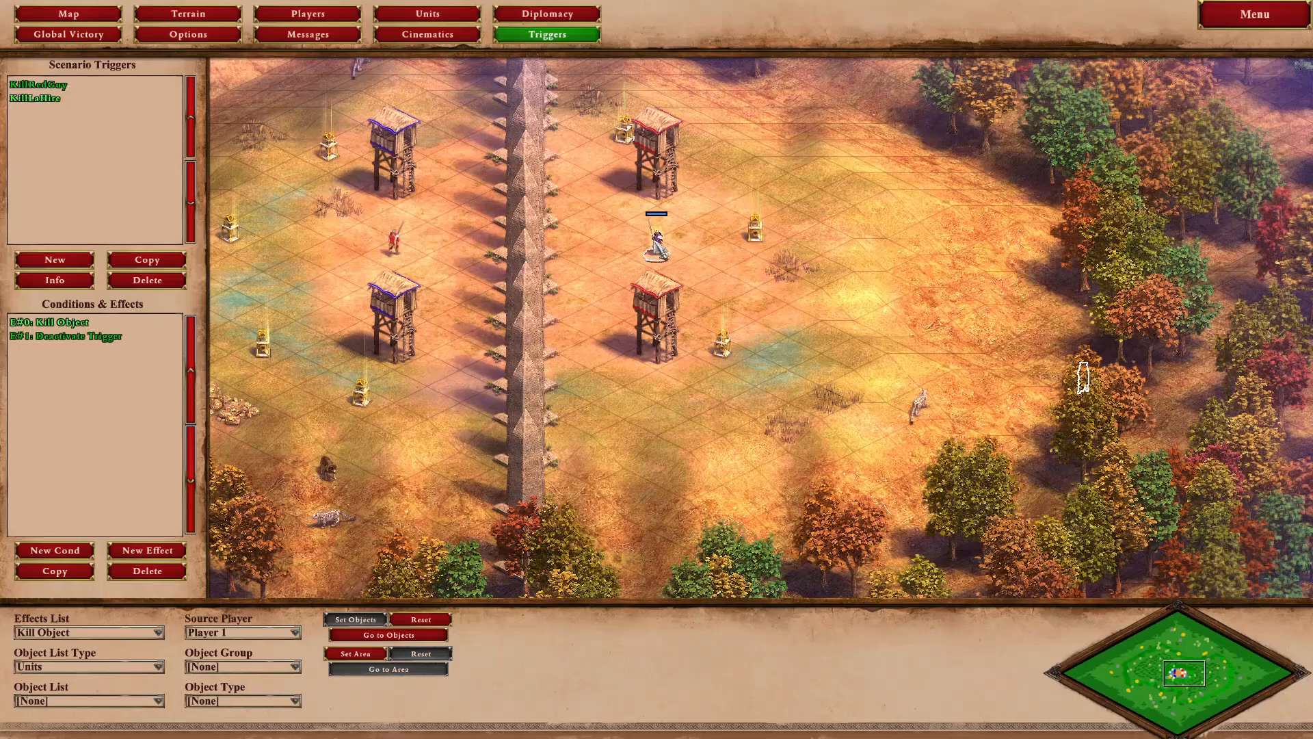
pyautogui.click(72, 339)
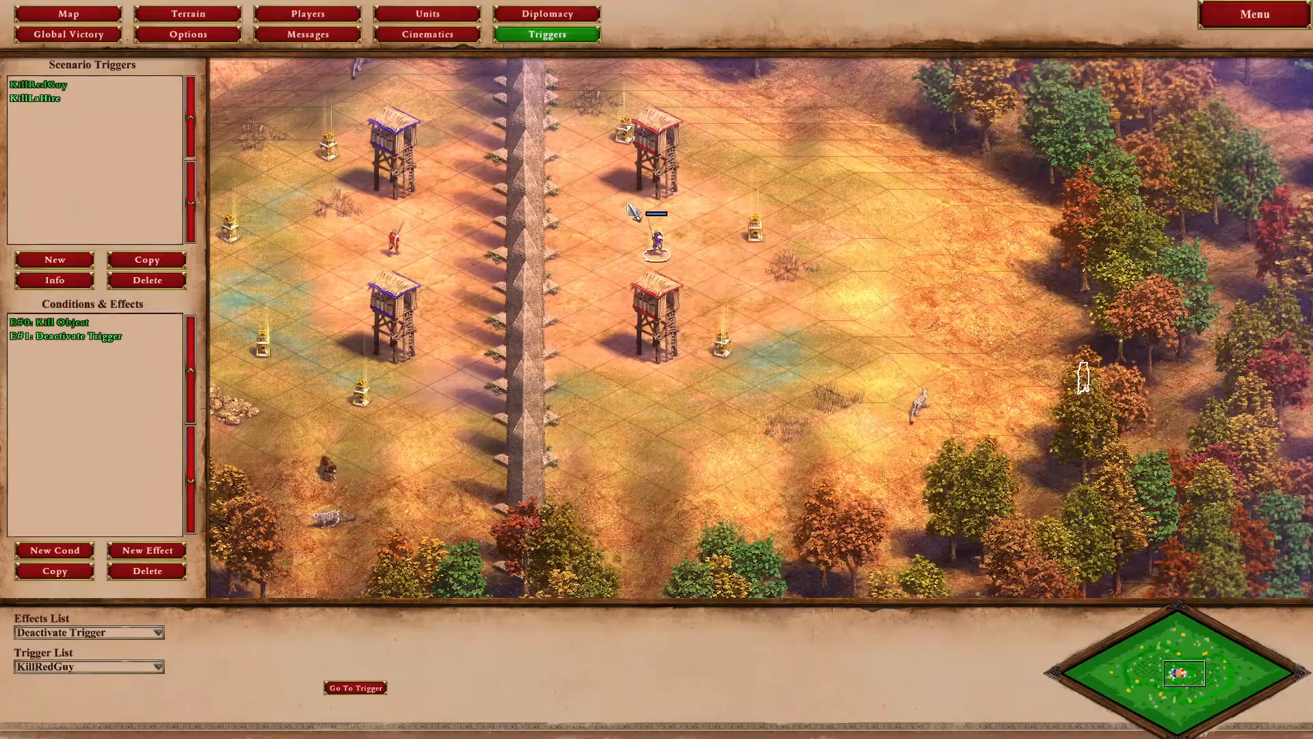
pyautogui.click(59, 86)
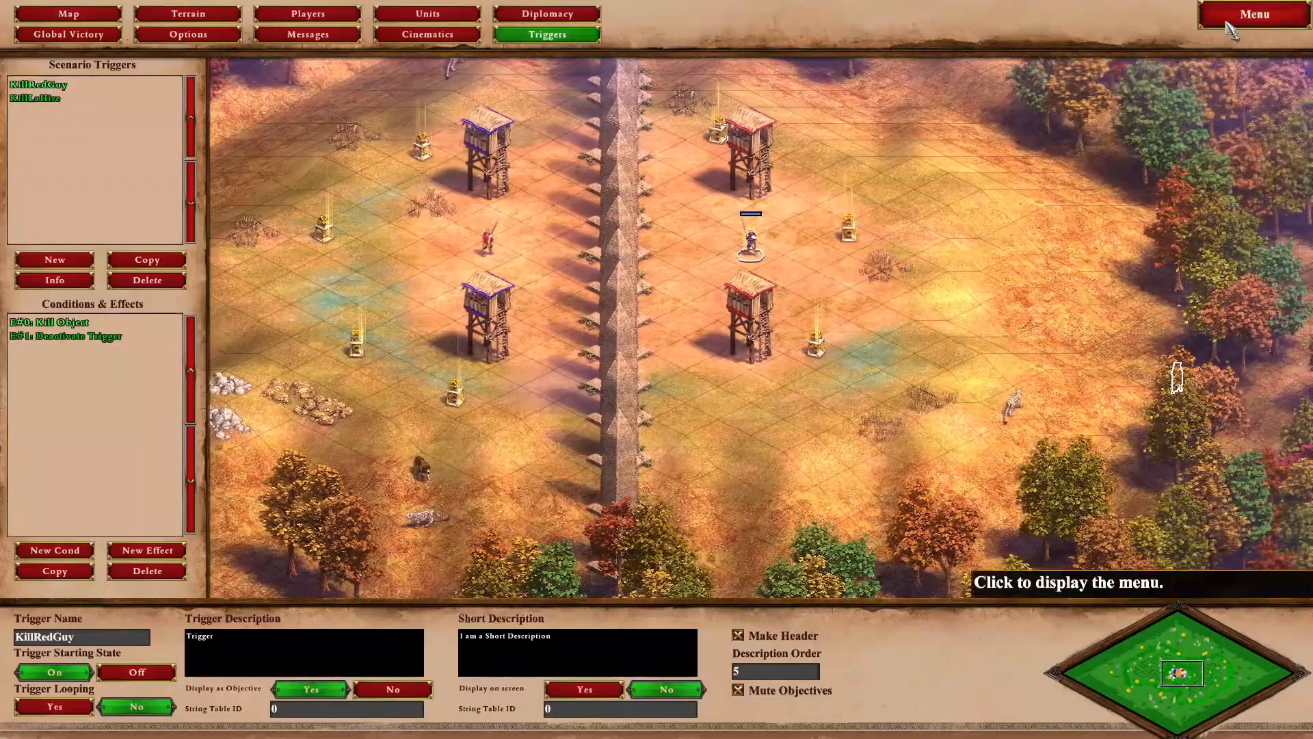
# Test the scenario with KillRedGuy listed above KillLaHire, and return to the trigger editor.
pyautogui.click(1230, 31)
pyautogui.click(651, 428)
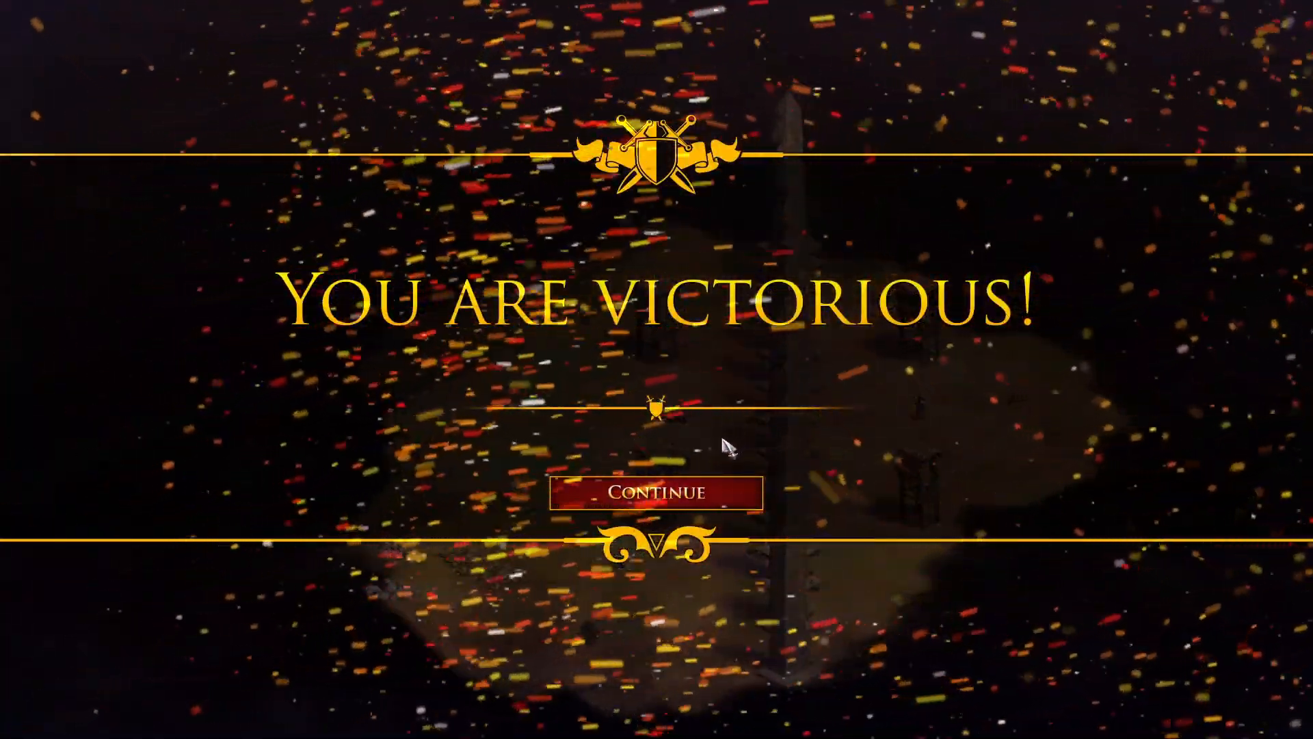
pyautogui.click(707, 495)
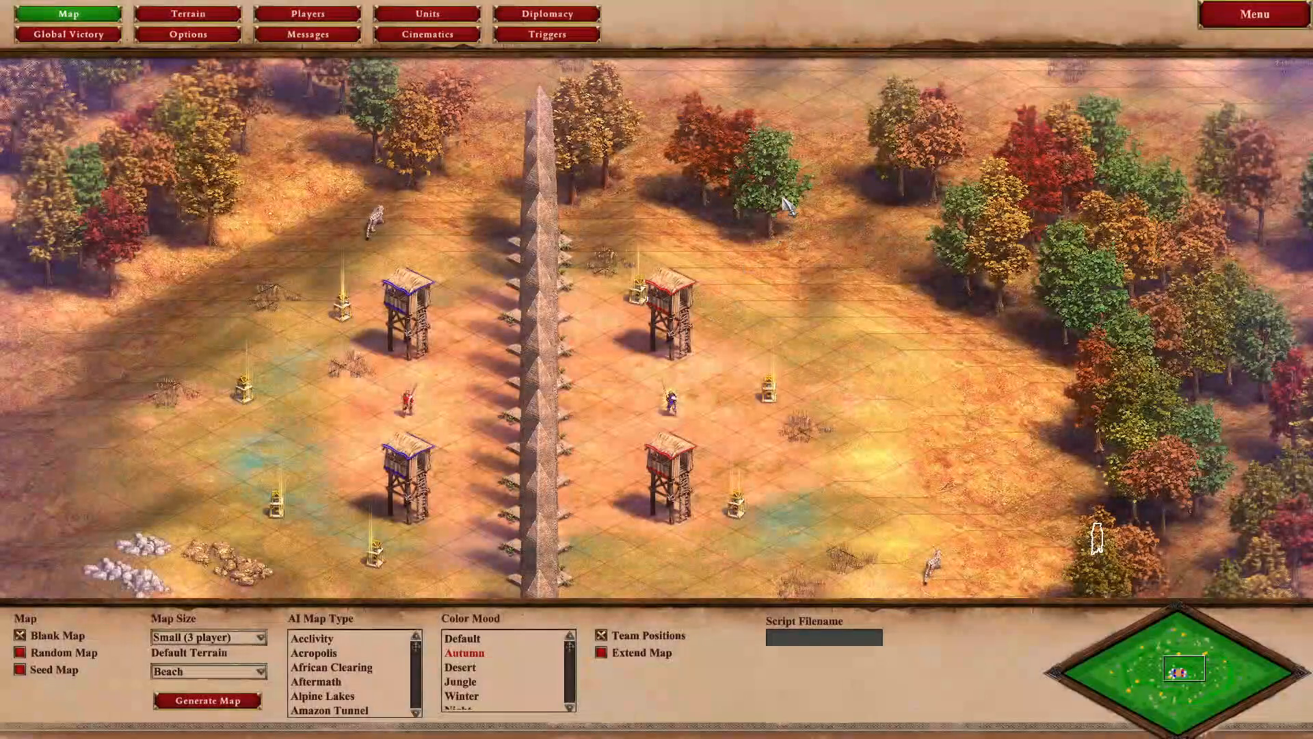
pyautogui.click(568, 38)
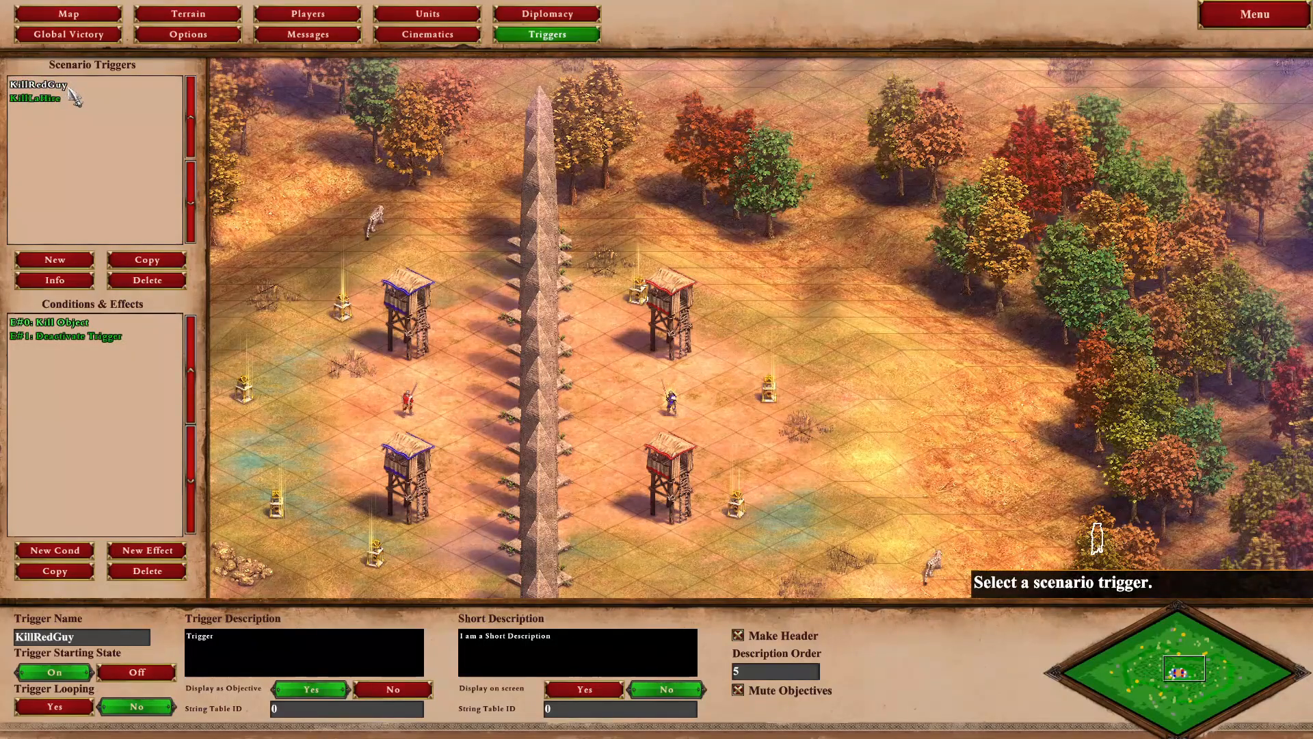
# Move KillRedGuy below KillLaHire in the trigger list, test the scenario in that order, and return to the trigger editor.
pyautogui.click(191, 197)
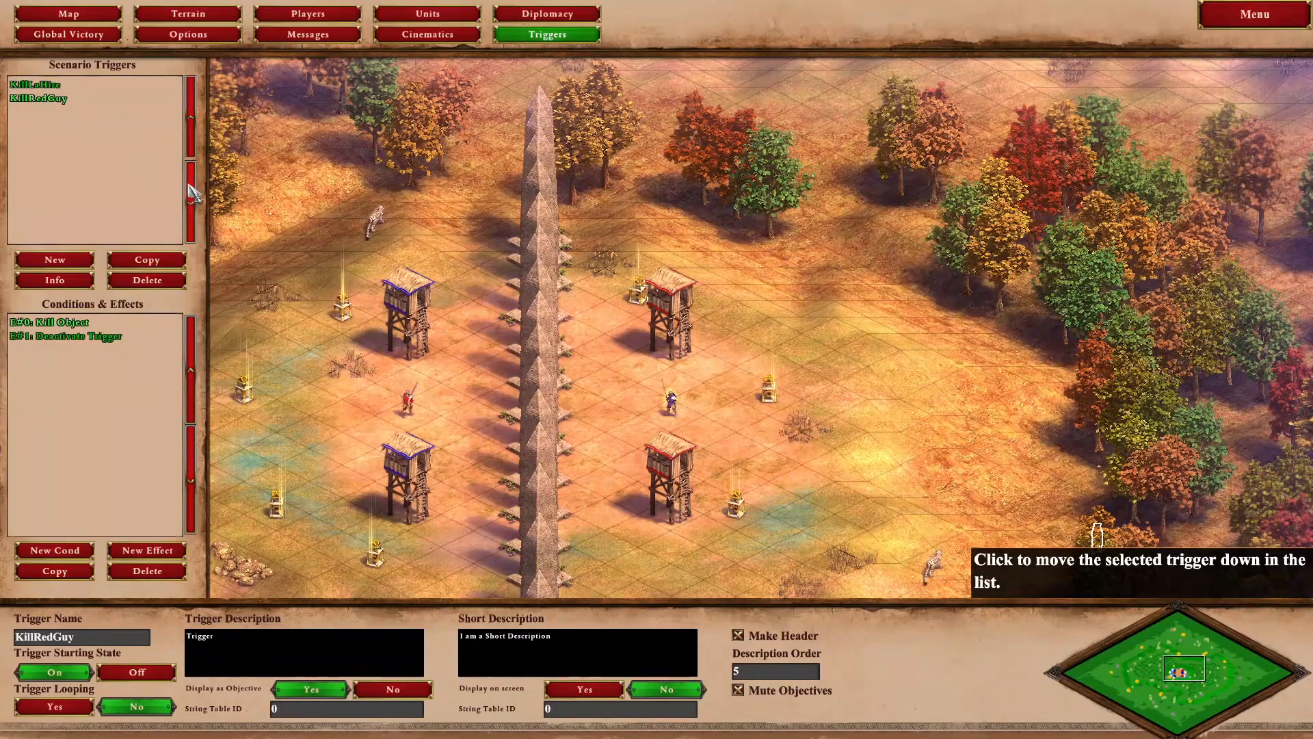
pyautogui.click(45, 84)
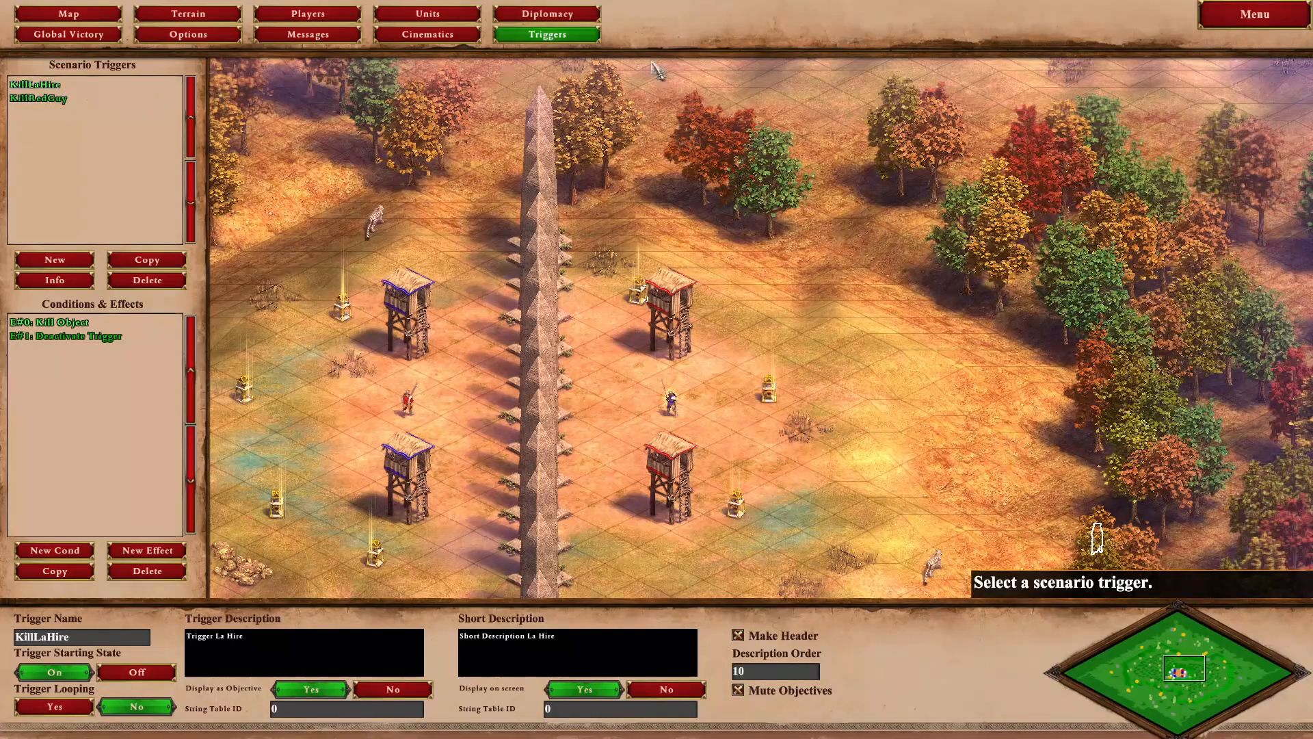
pyautogui.click(1255, 14)
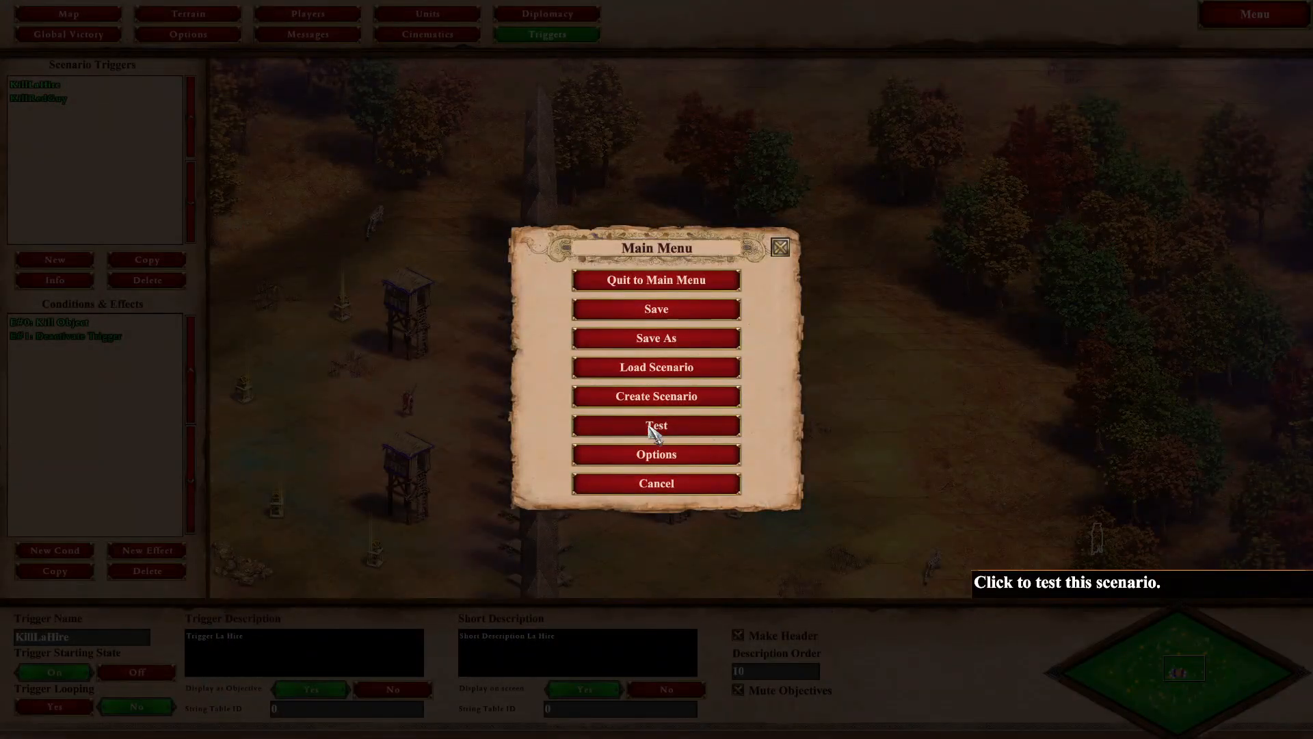
pyautogui.click(653, 425)
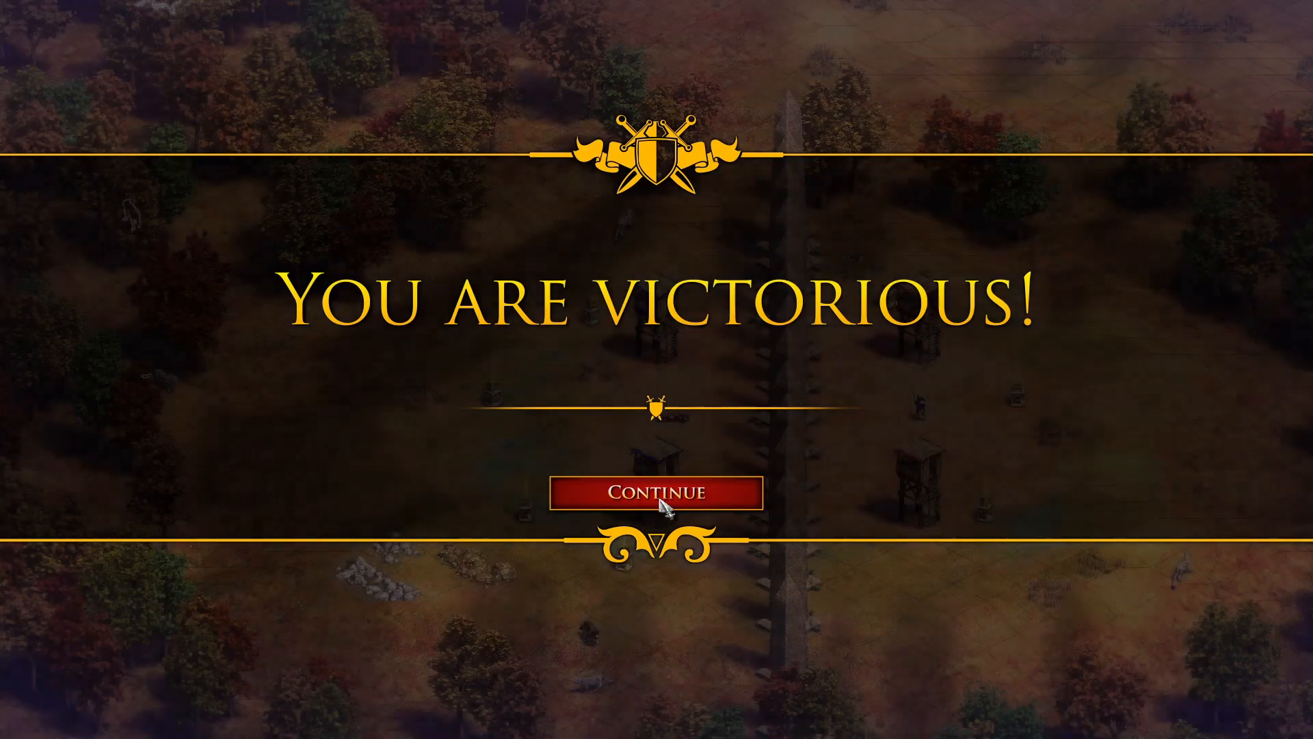
pyautogui.click(656, 493)
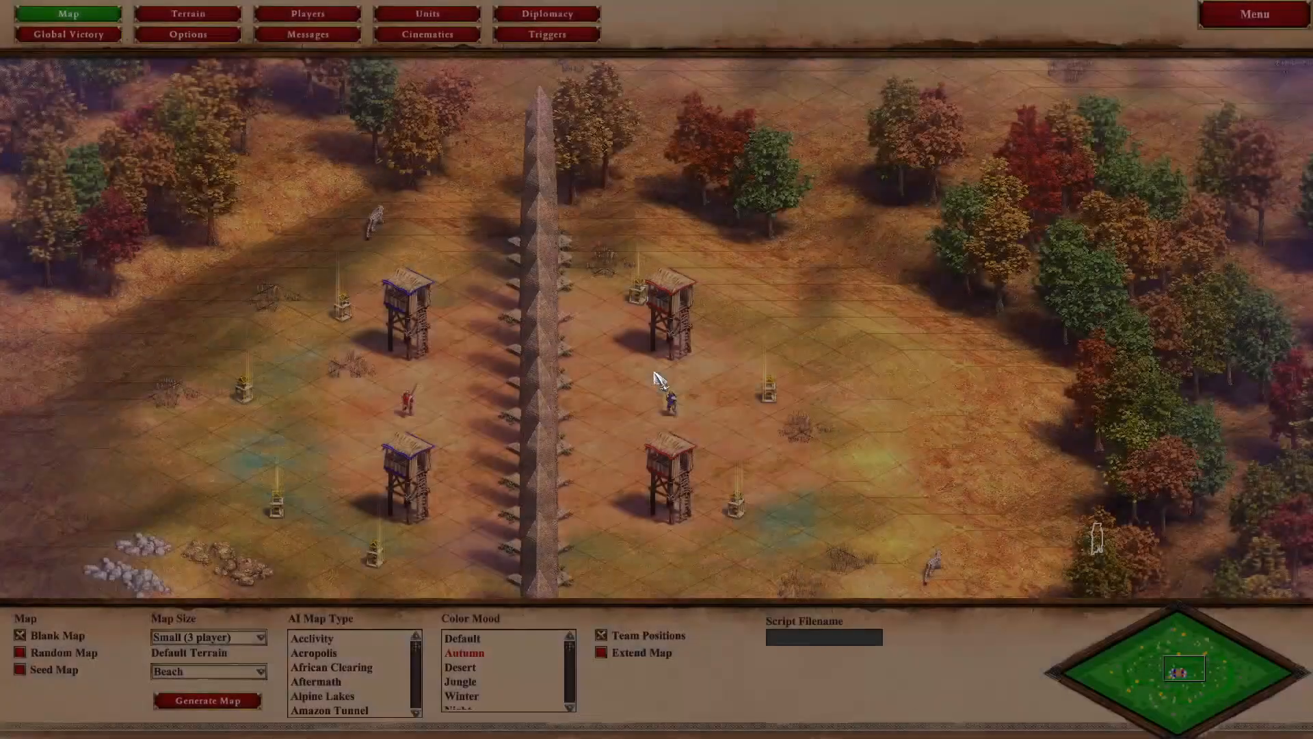
pyautogui.click(540, 34)
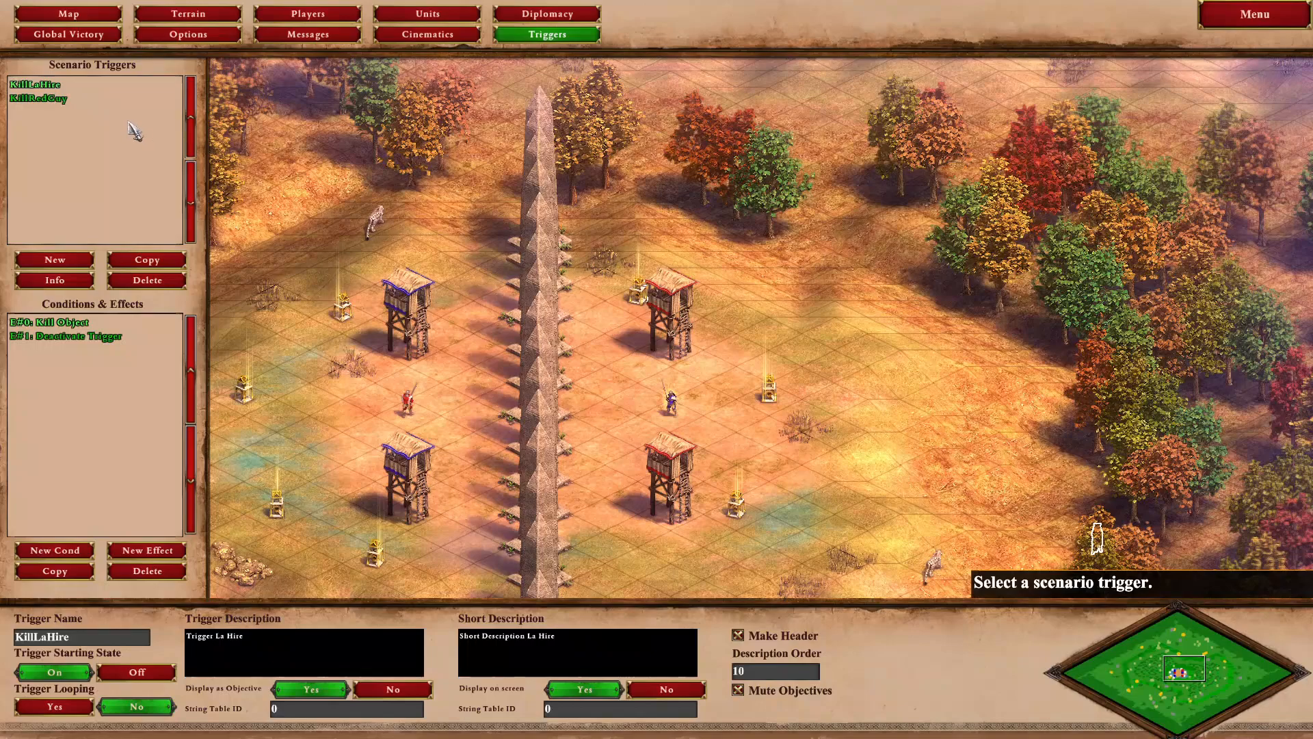
# Create three new empty triggers after KillRedGuy in the trigger list.
pyautogui.click(55, 261)
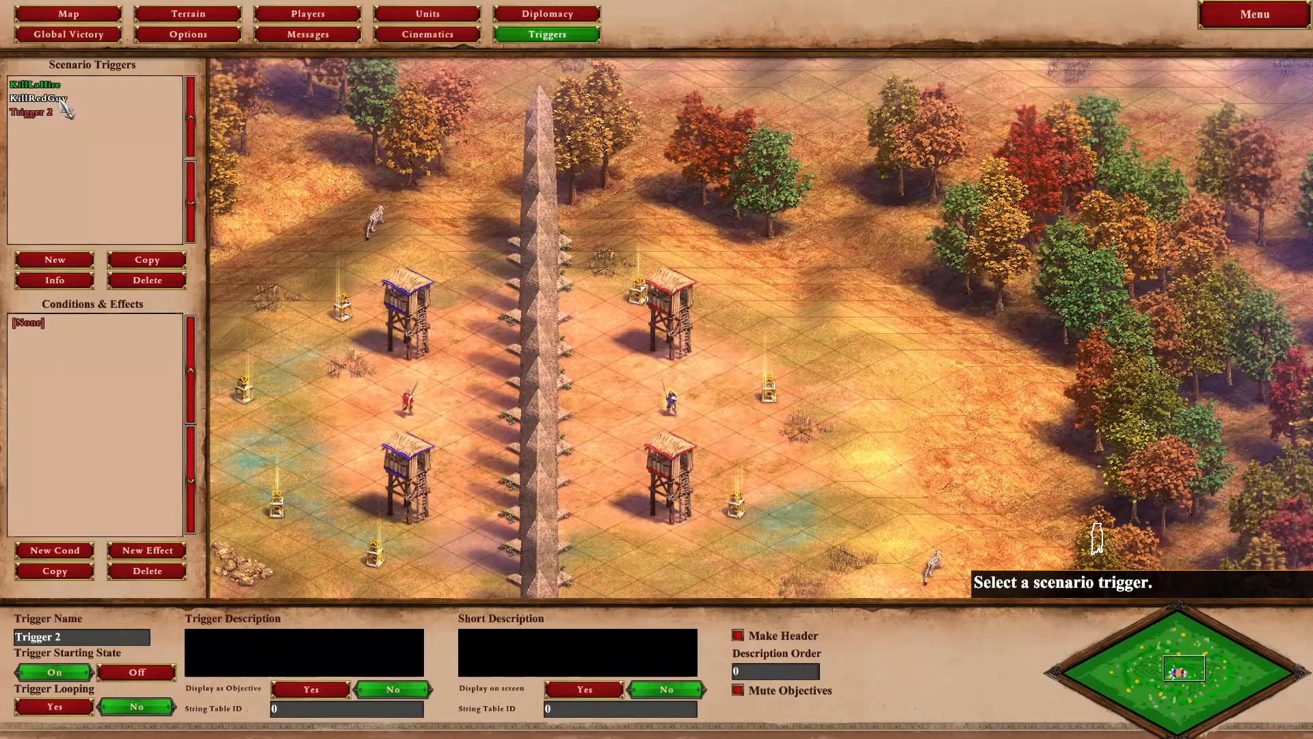
pyautogui.click(77, 261)
pyautogui.click(78, 258)
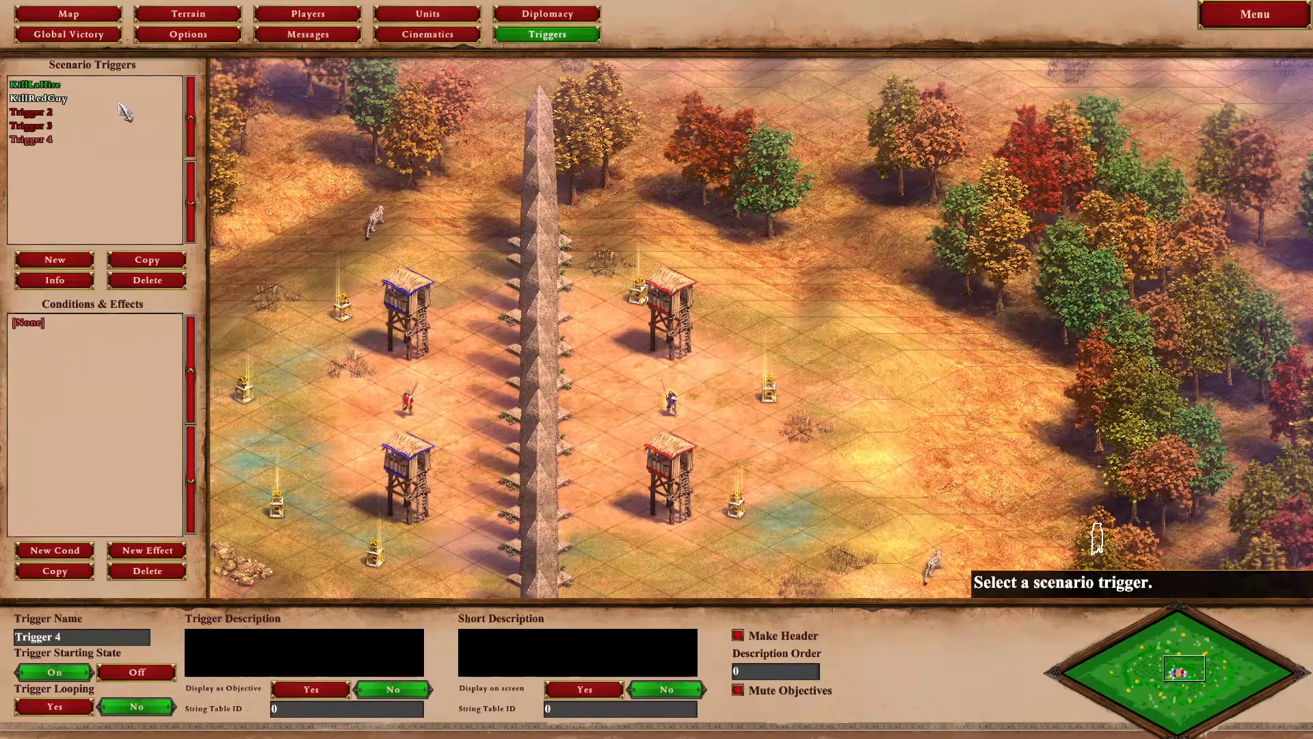
# Rename Trigger 2 as "2 - Kill Outpost".
pyautogui.click(47, 126)
pyautogui.click(48, 142)
pyautogui.click(81, 639)
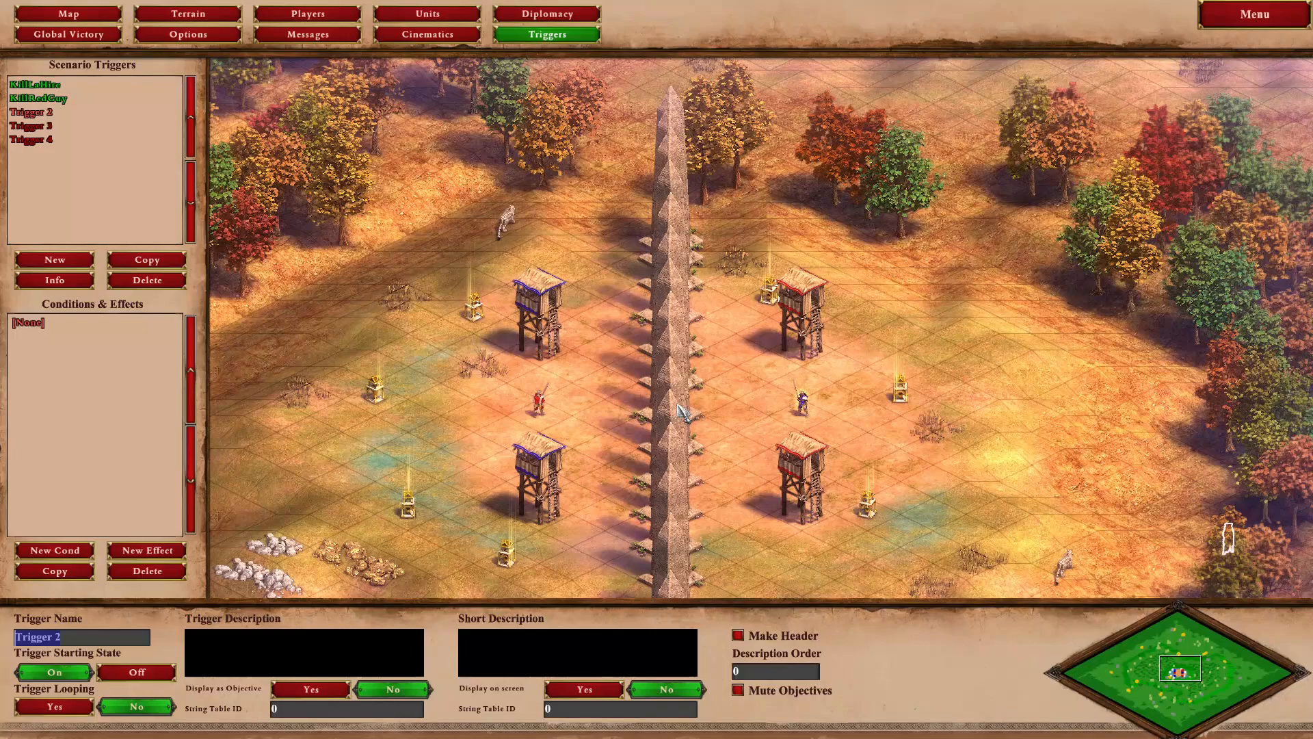
pyautogui.write('2')
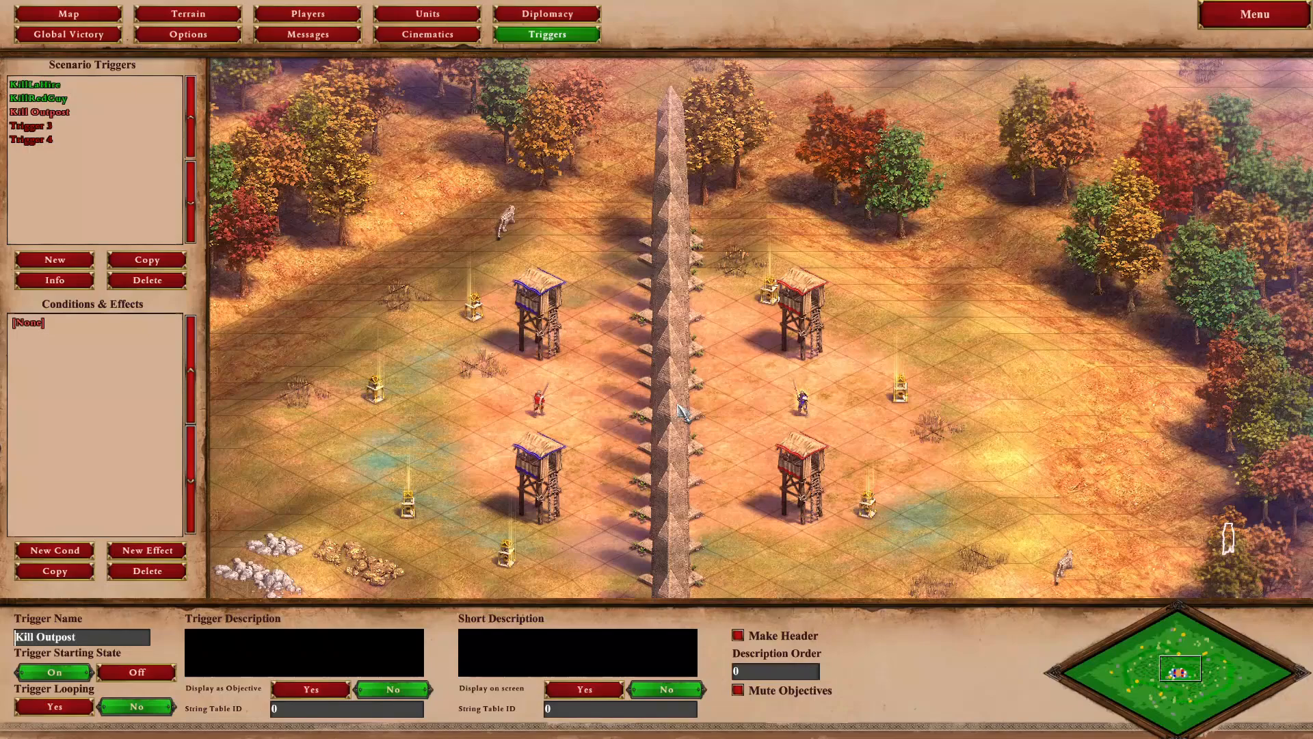
pyautogui.write('2 -')
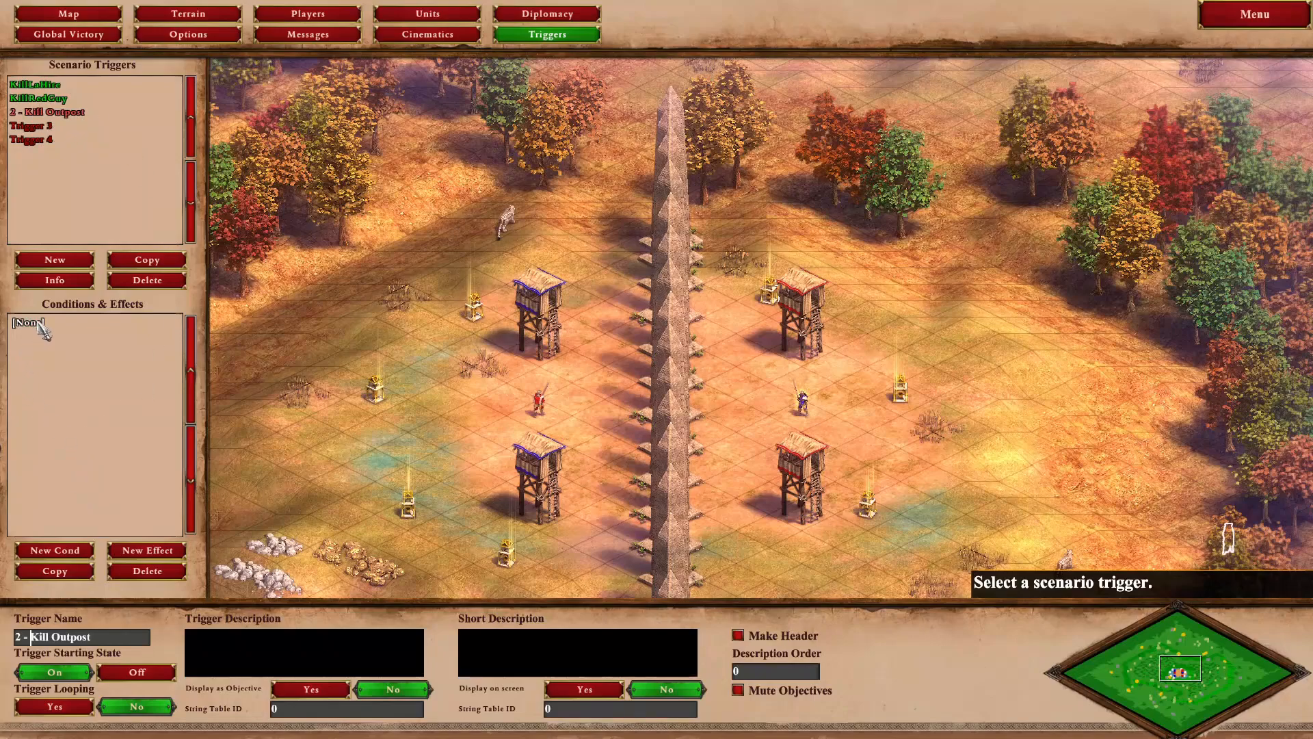
# Review the triggers from KillRedGuy to Trigger 4, test the scenario, and return to the trigger editor.
pyautogui.click(48, 128)
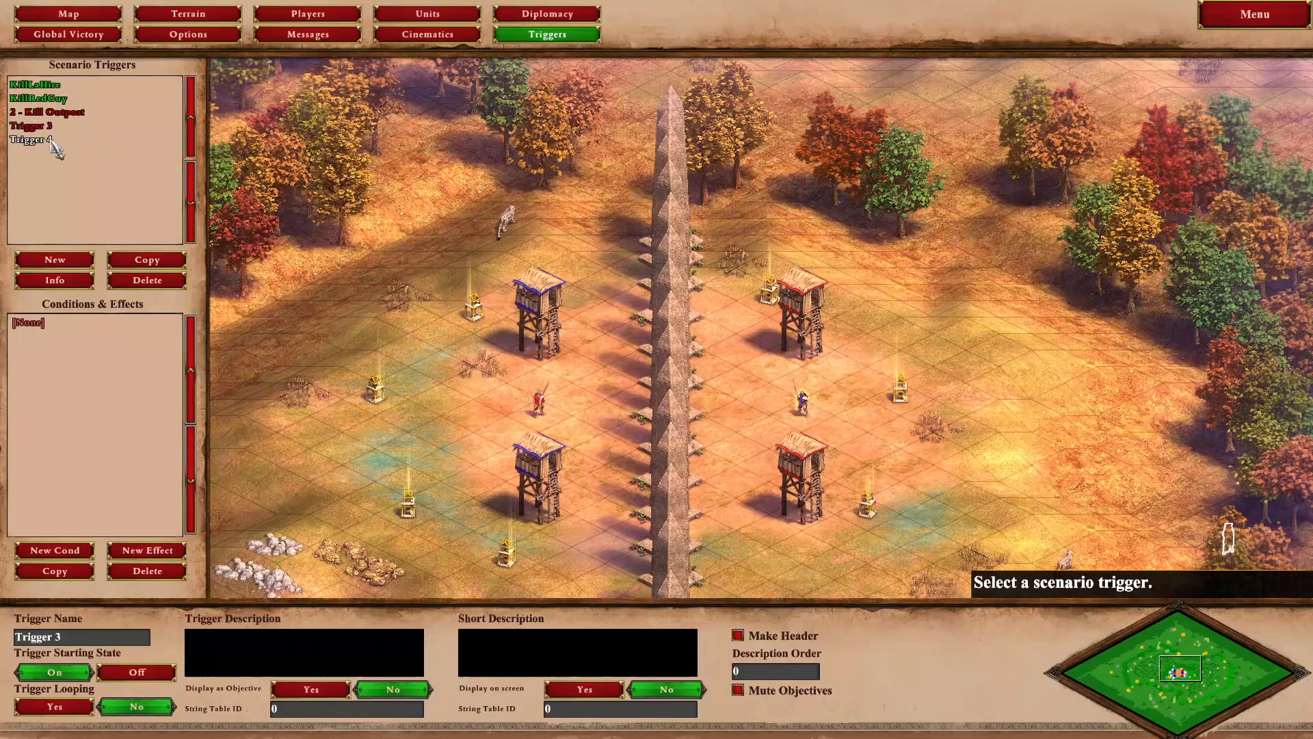
pyautogui.click(59, 98)
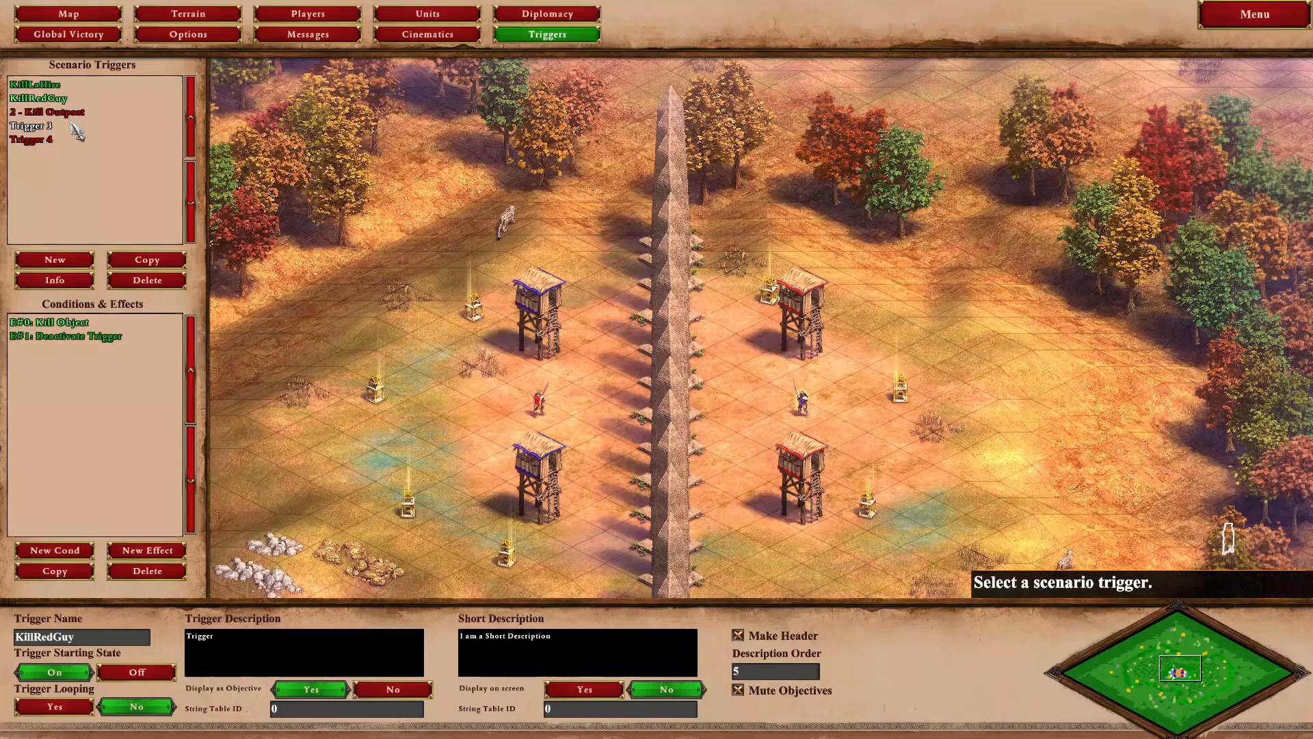
pyautogui.click(65, 112)
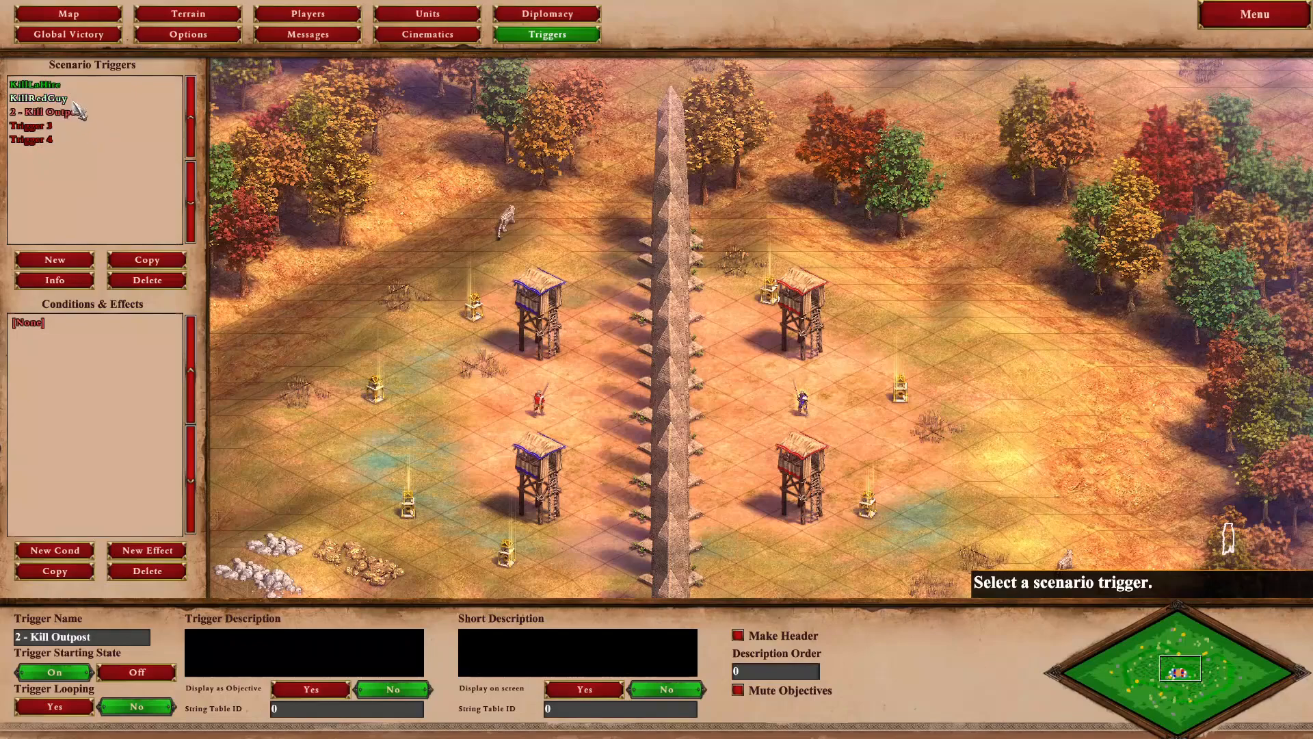
pyautogui.click(41, 127)
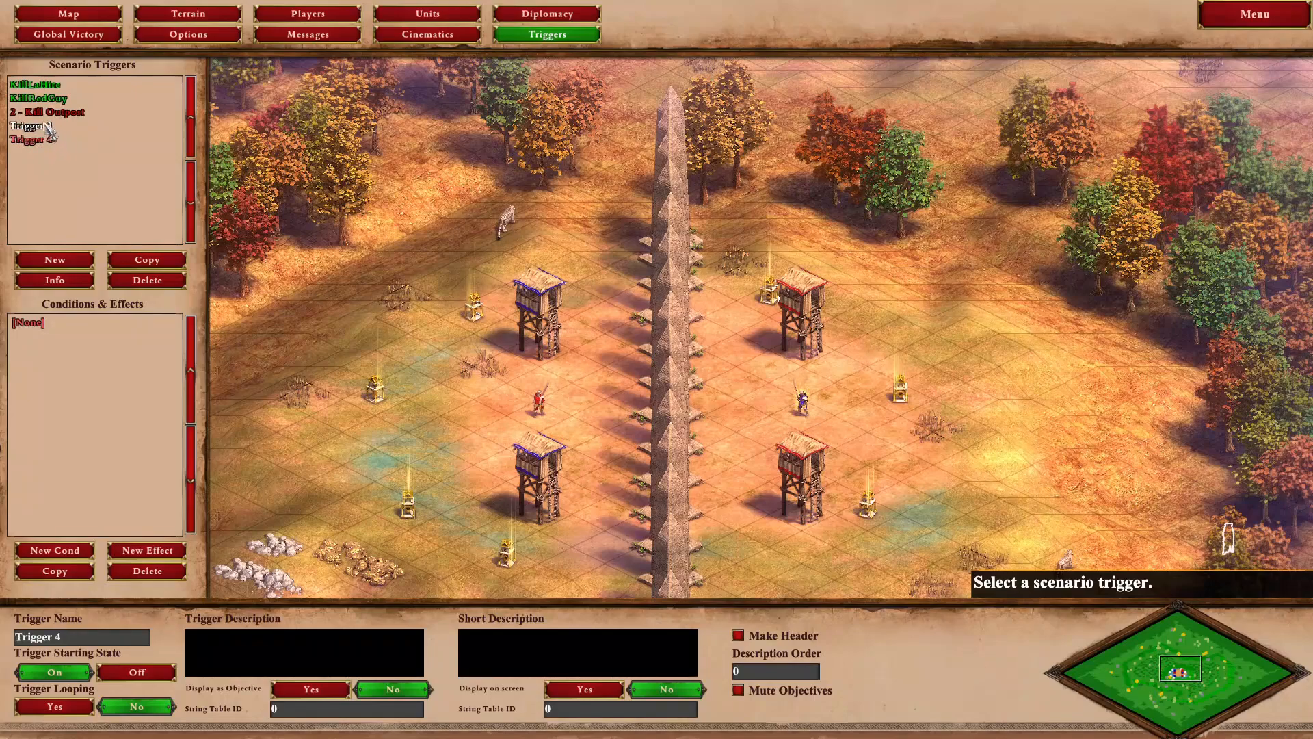
pyautogui.click(41, 140)
pyautogui.click(1274, 20)
pyautogui.click(633, 419)
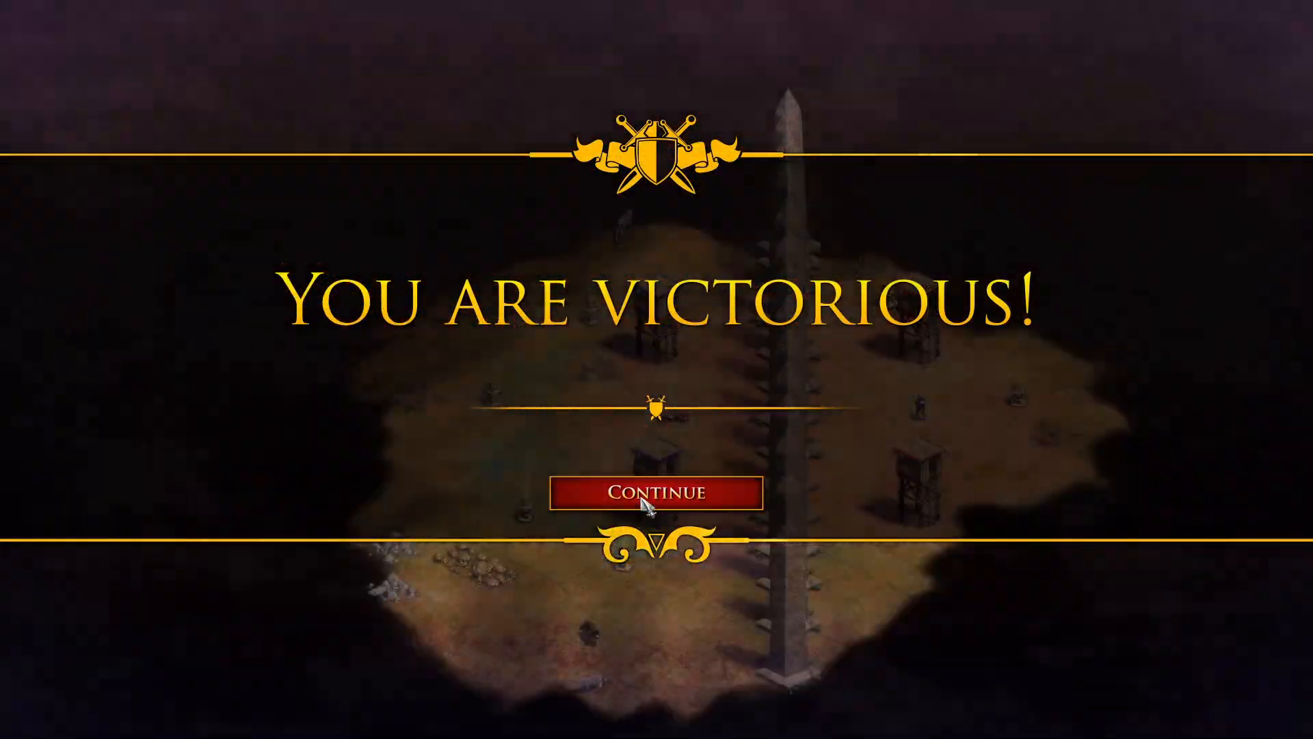
pyautogui.click(645, 493)
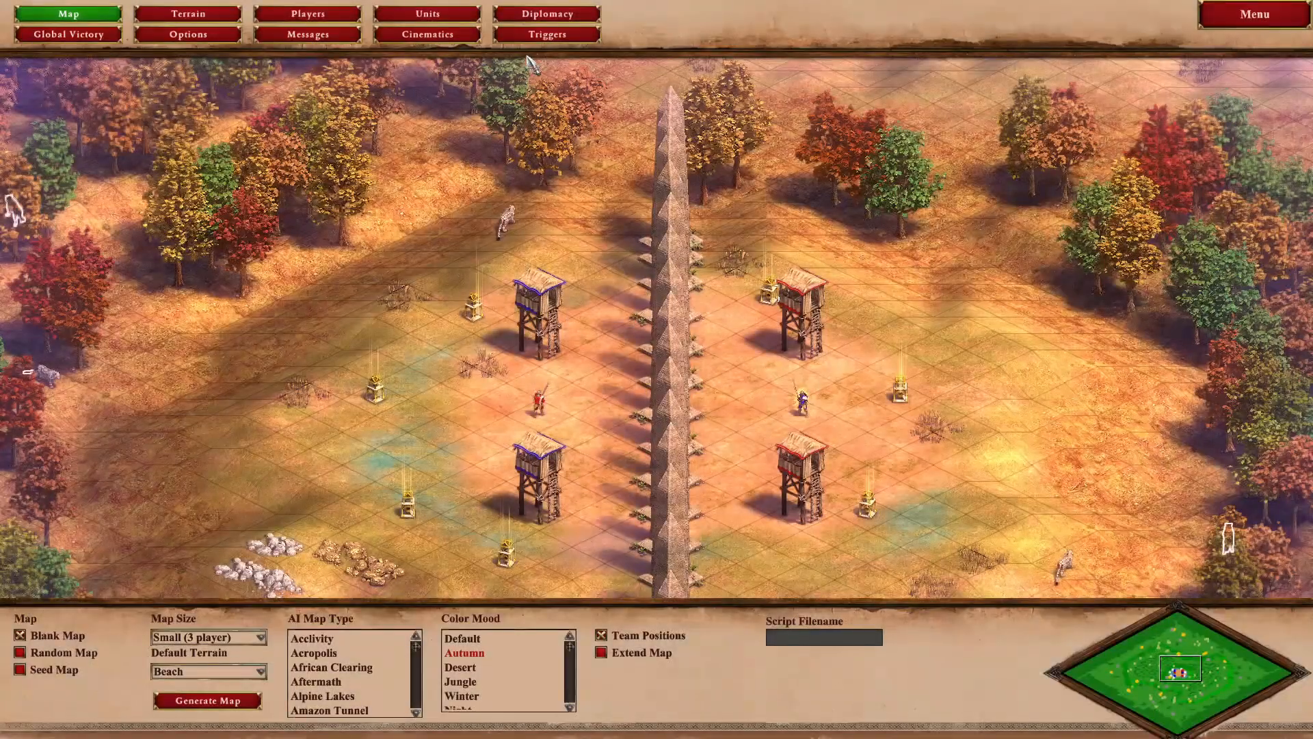
pyautogui.click(548, 34)
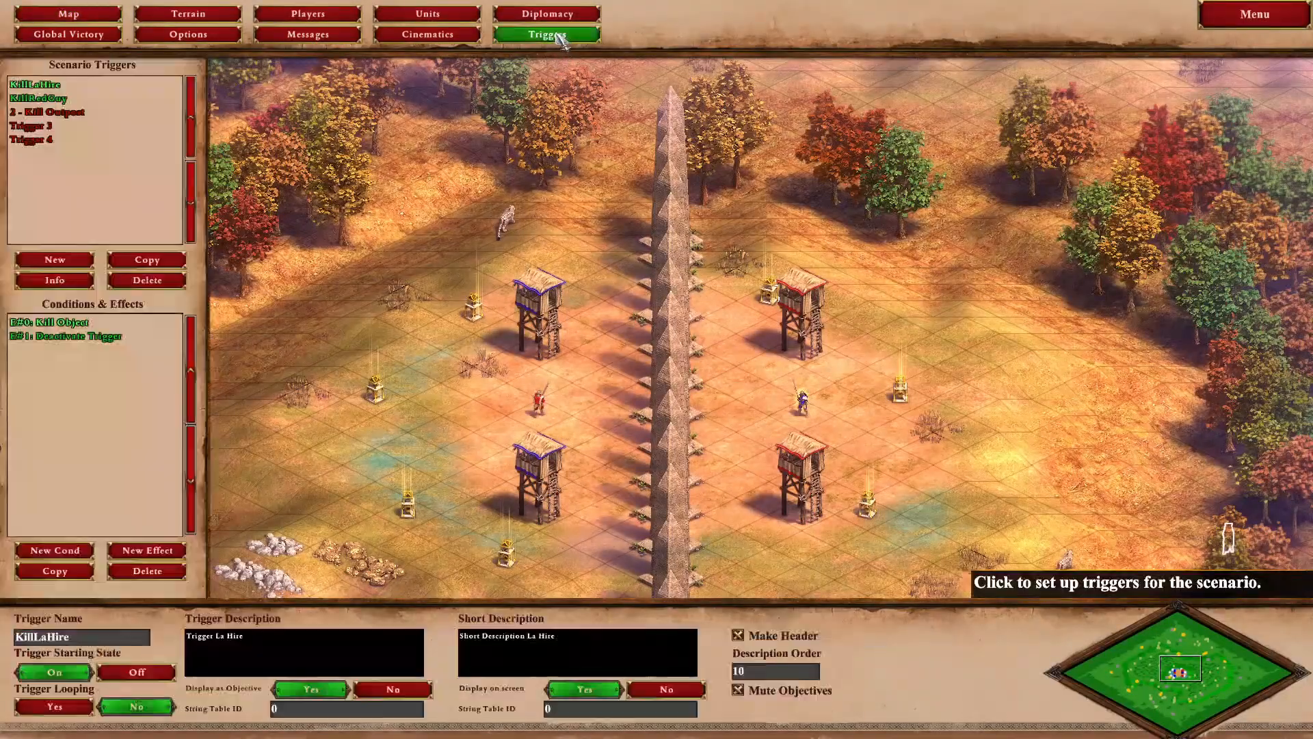
# Rename Trigger 3 as "Killing Triggers" and move it to the first position in the trigger list.
pyautogui.click(63, 100)
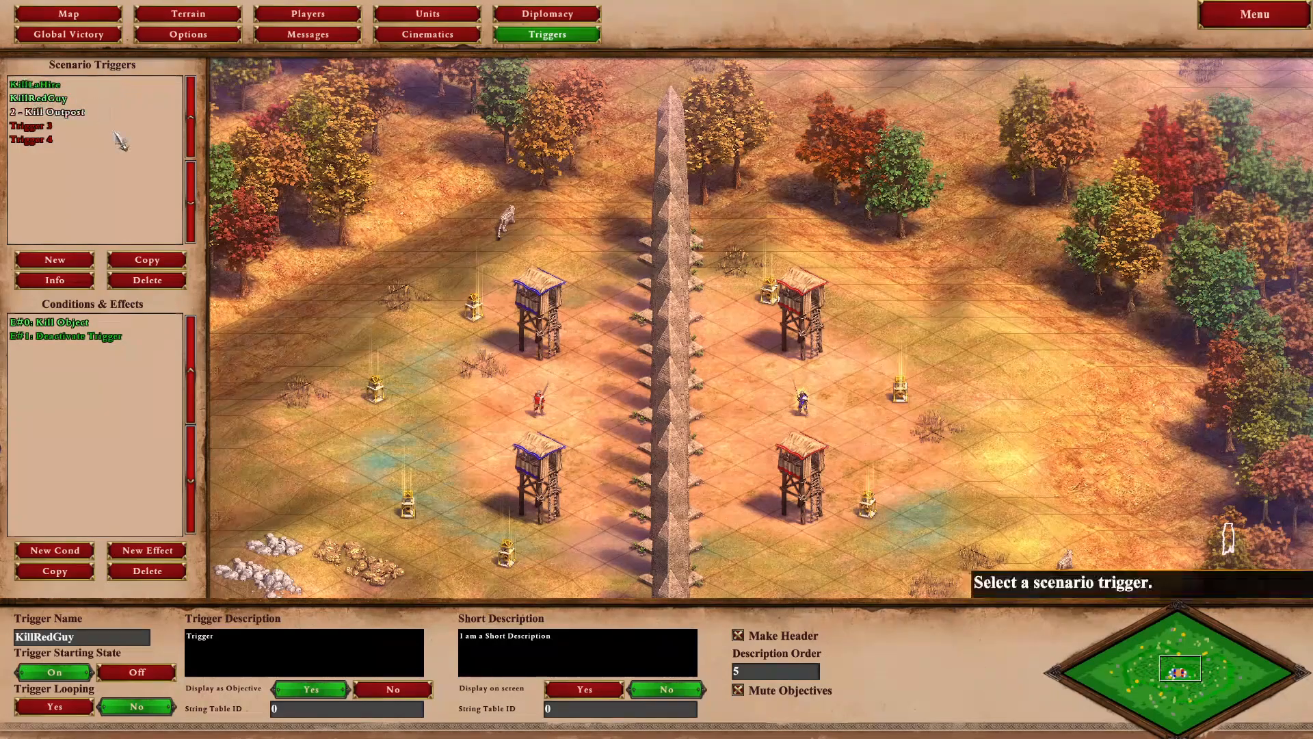
pyautogui.click(59, 126)
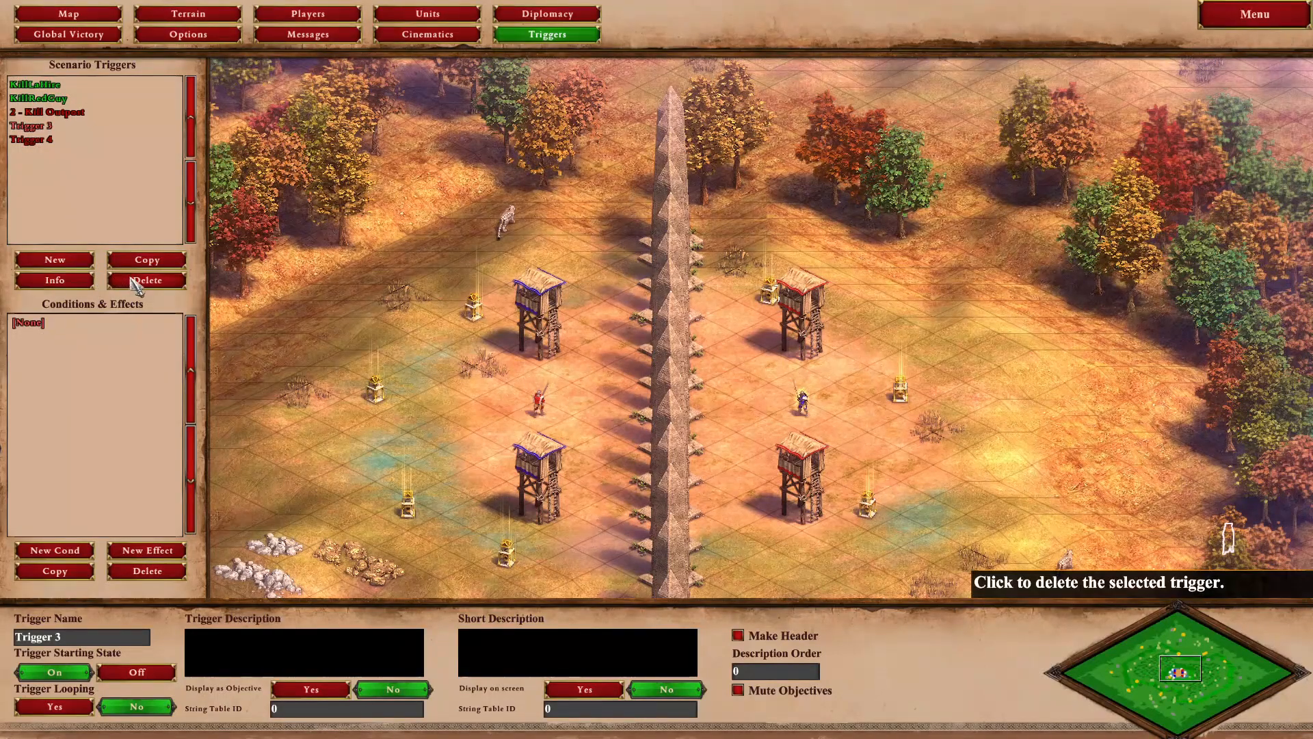
pyautogui.click(47, 635)
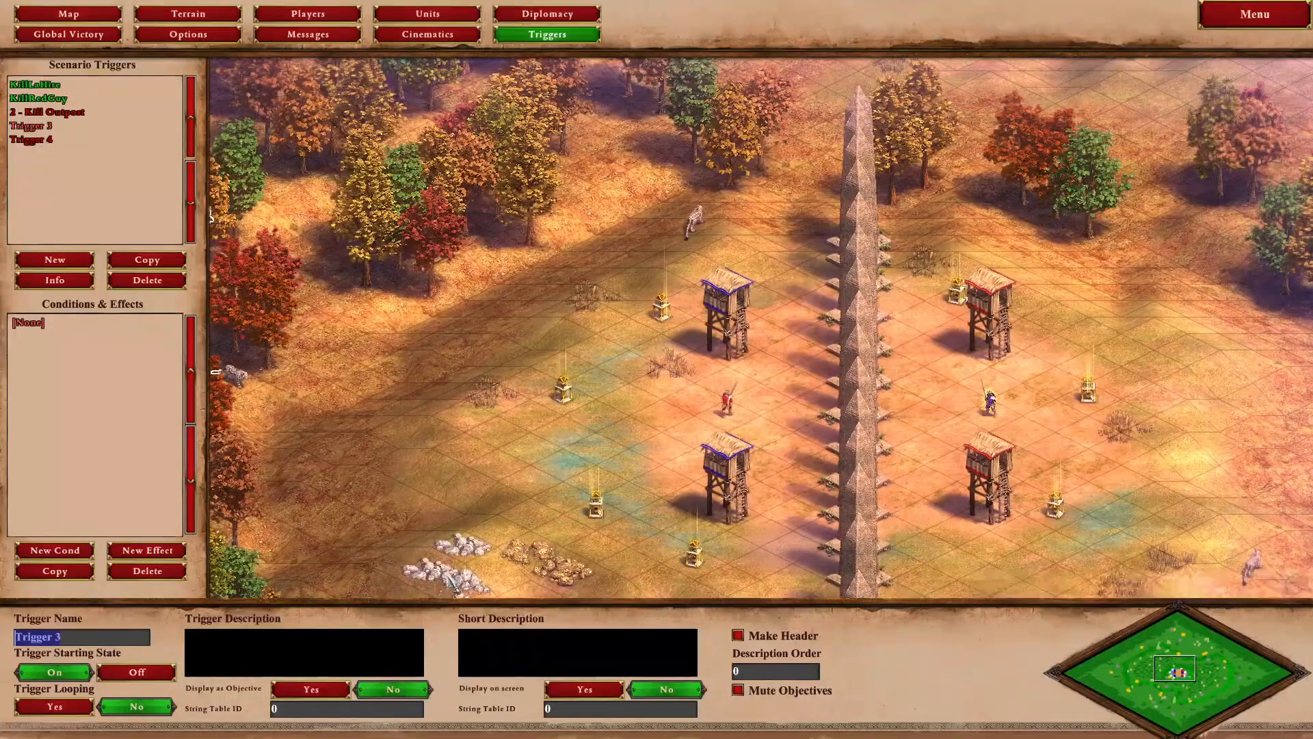
pyautogui.write('Killing')
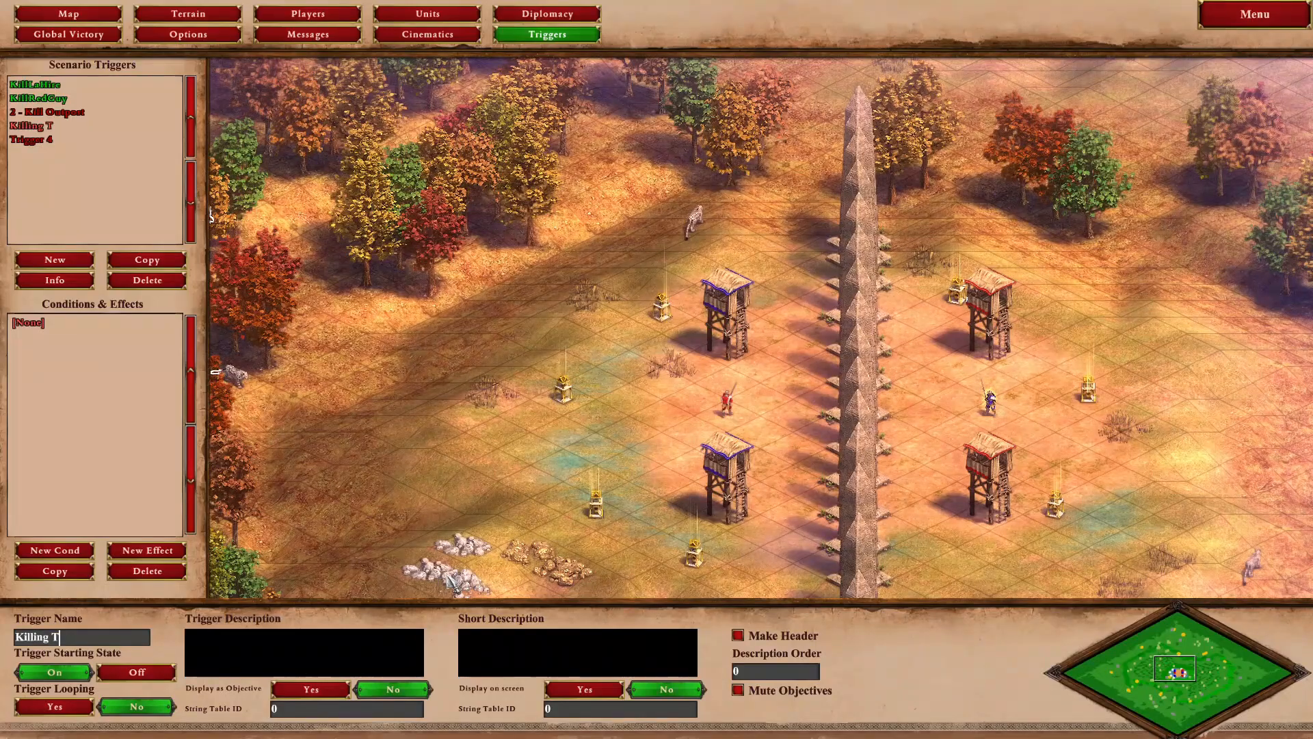
pyautogui.click(190, 118)
pyautogui.click(190, 117)
pyautogui.click(190, 117)
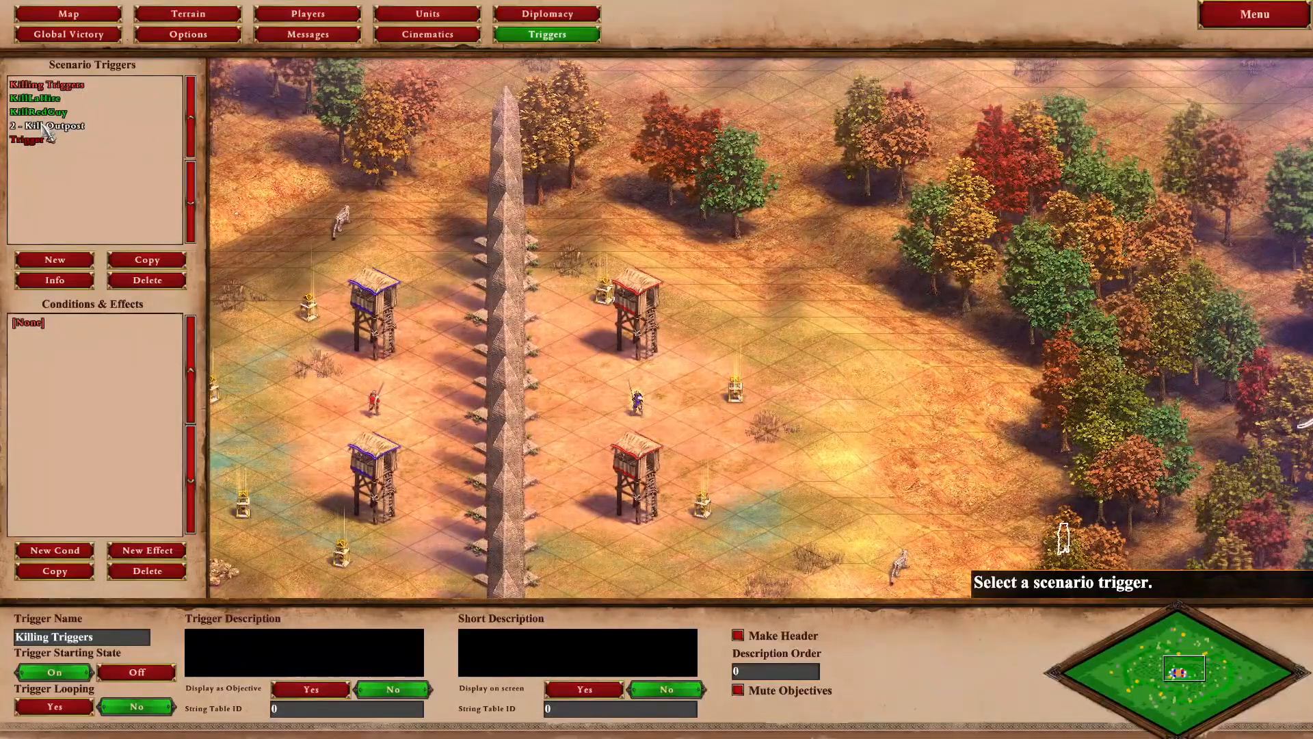
# Rename Trigger 4 as "Creation Triggers".
pyautogui.click(39, 126)
pyautogui.click(31, 139)
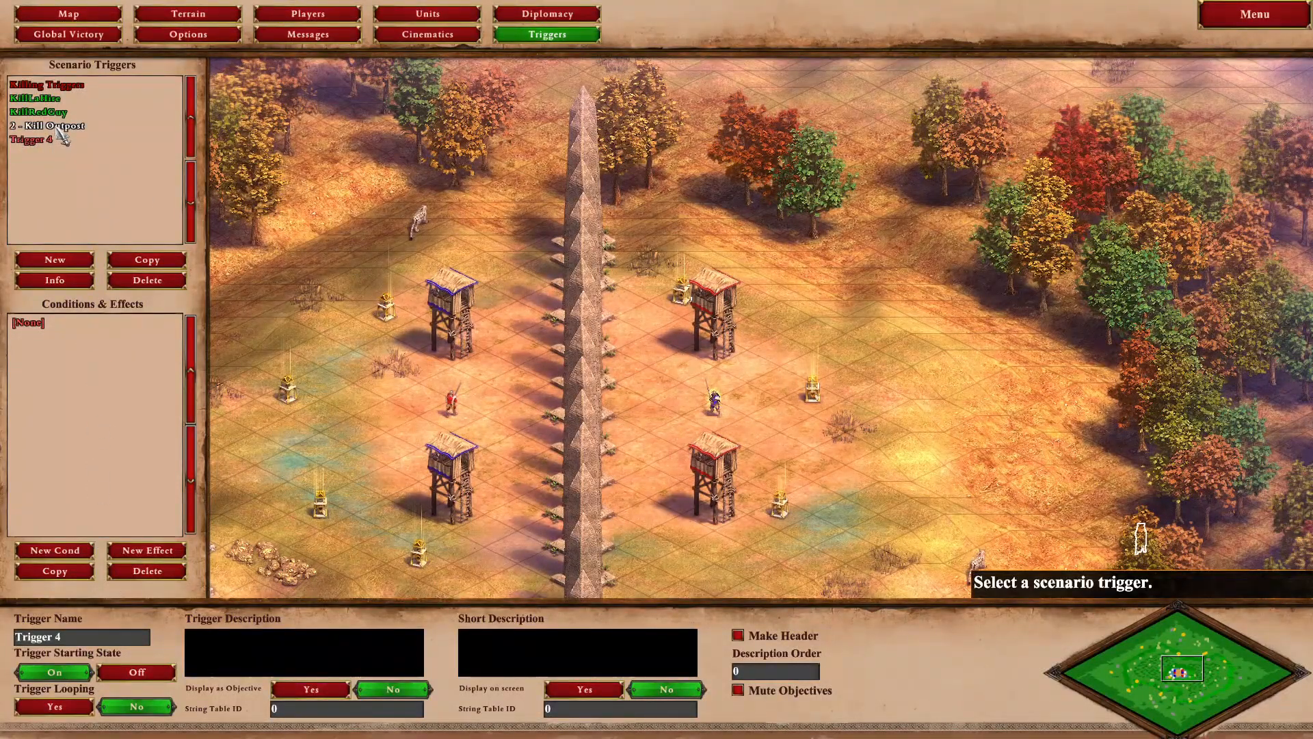
pyautogui.hotkey('ctrl', 'a')
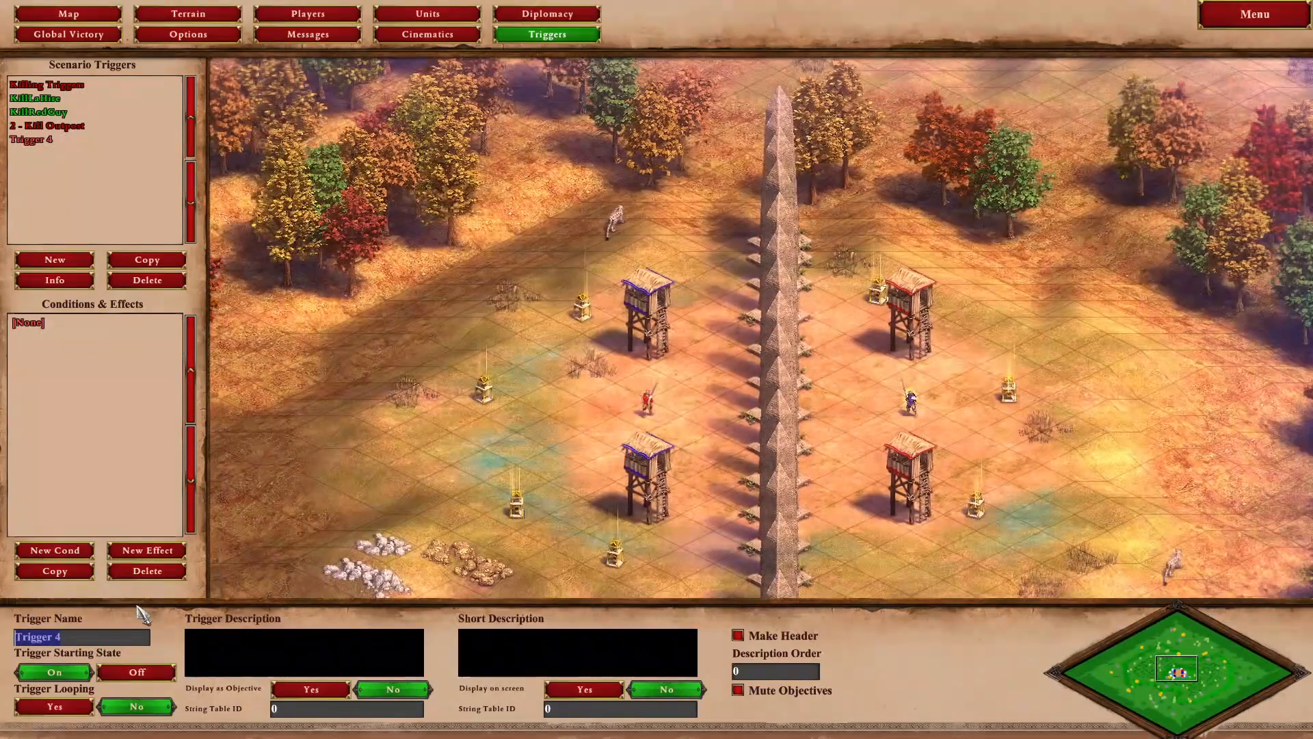
pyautogui.write('Creation')
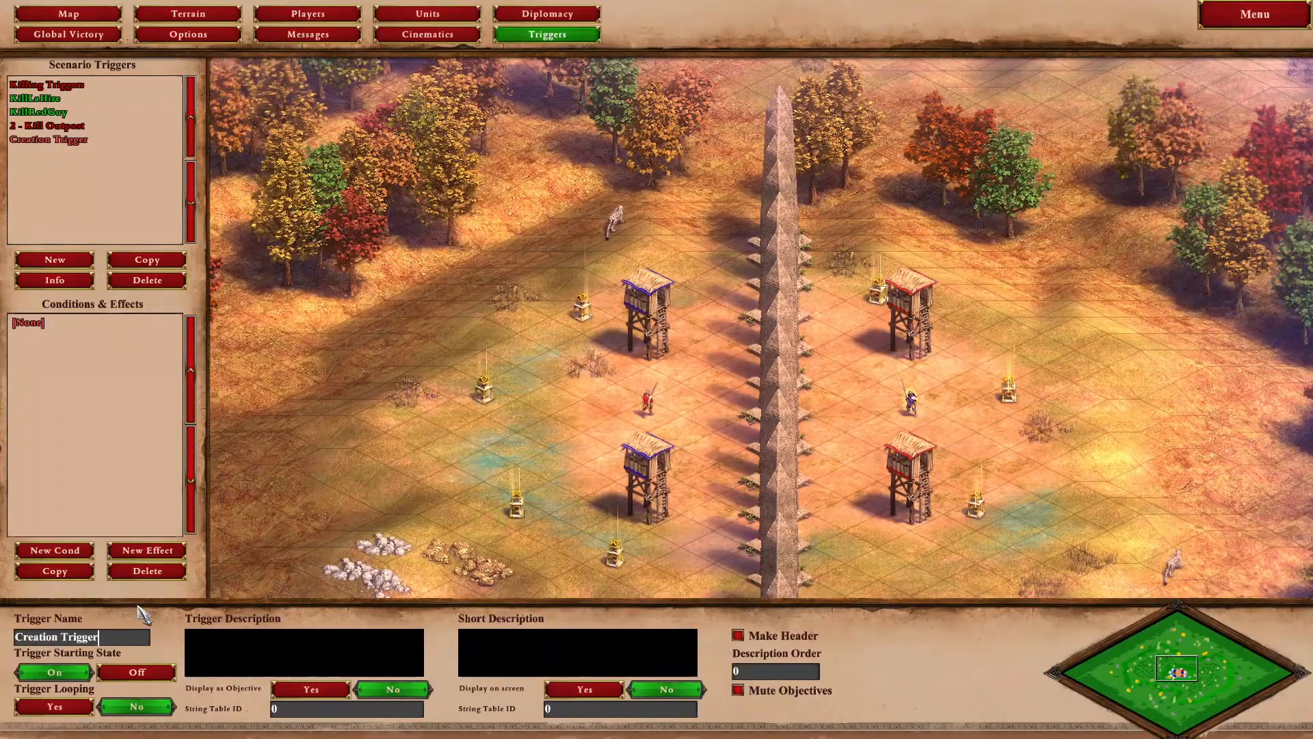
# Add a new trigger with a Create Object effect placing a Player 1 Donkey between the wall and the blue soldier.
pyautogui.click(57, 259)
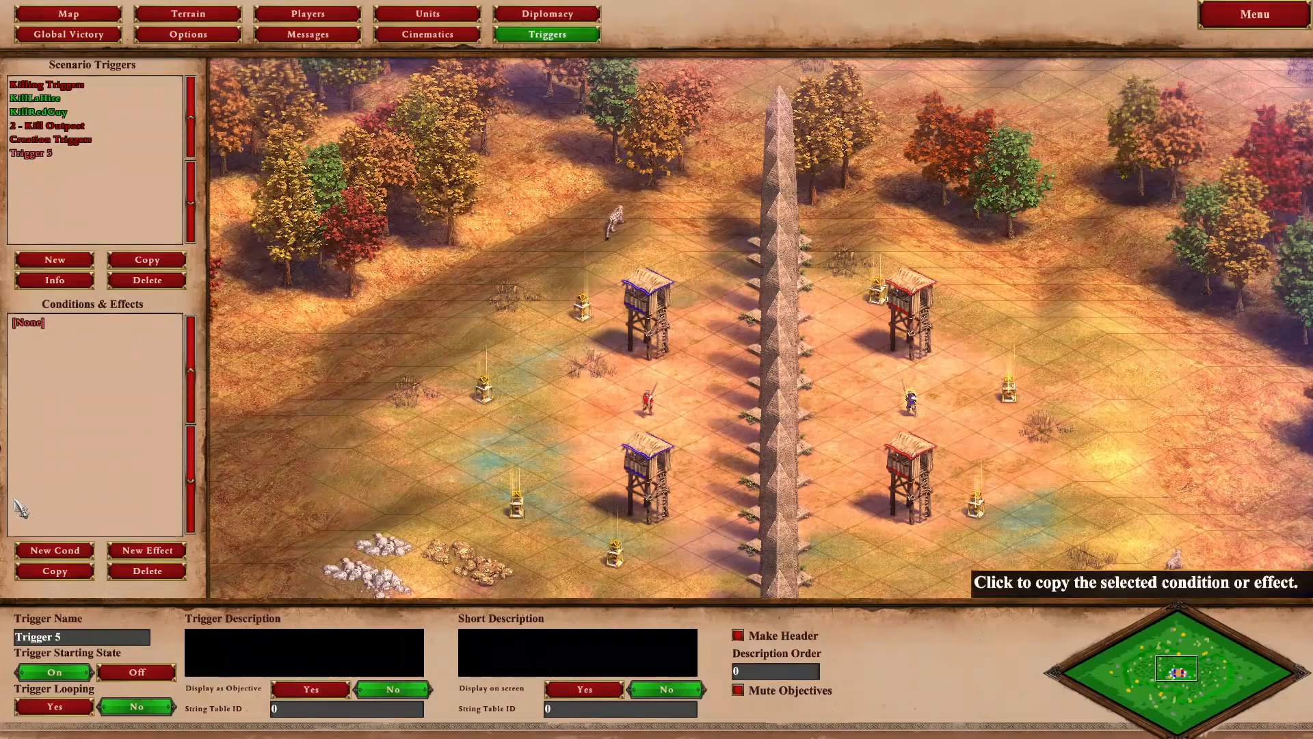
pyautogui.click(148, 550)
pyautogui.click(59, 635)
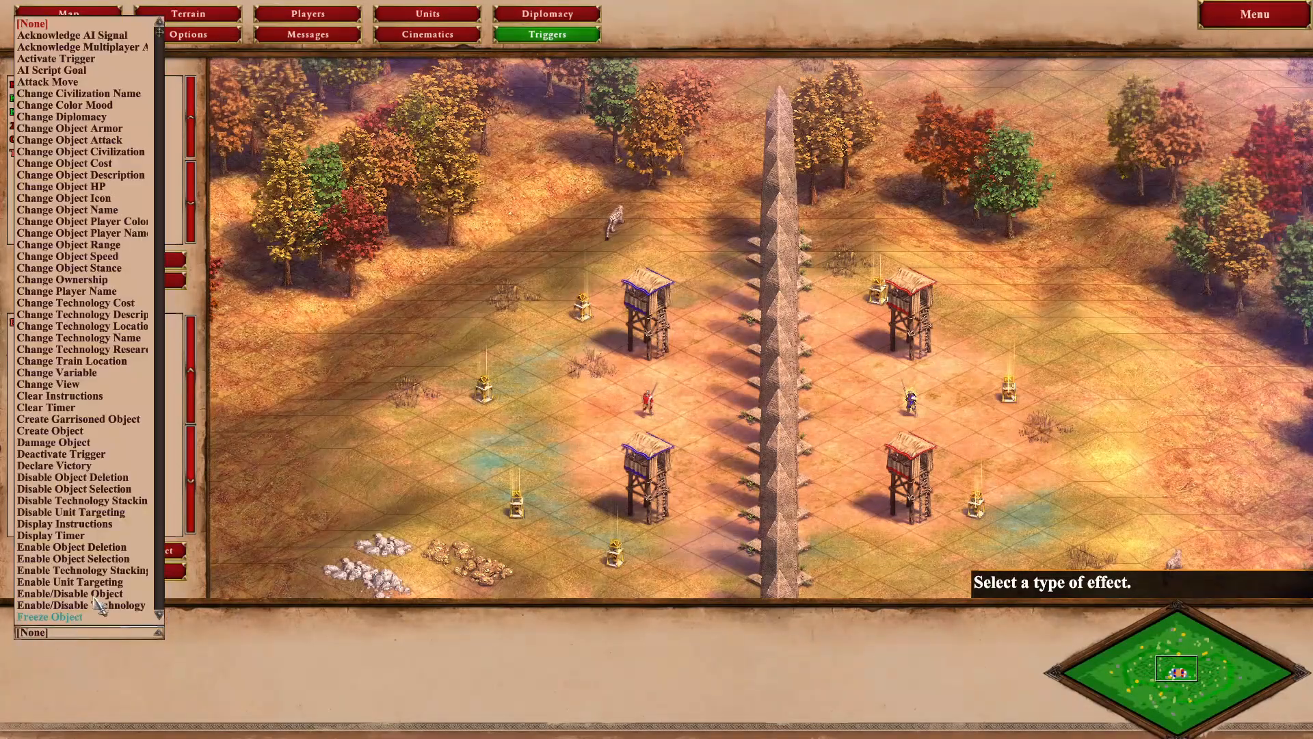
pyautogui.scroll(-1, 58, 431)
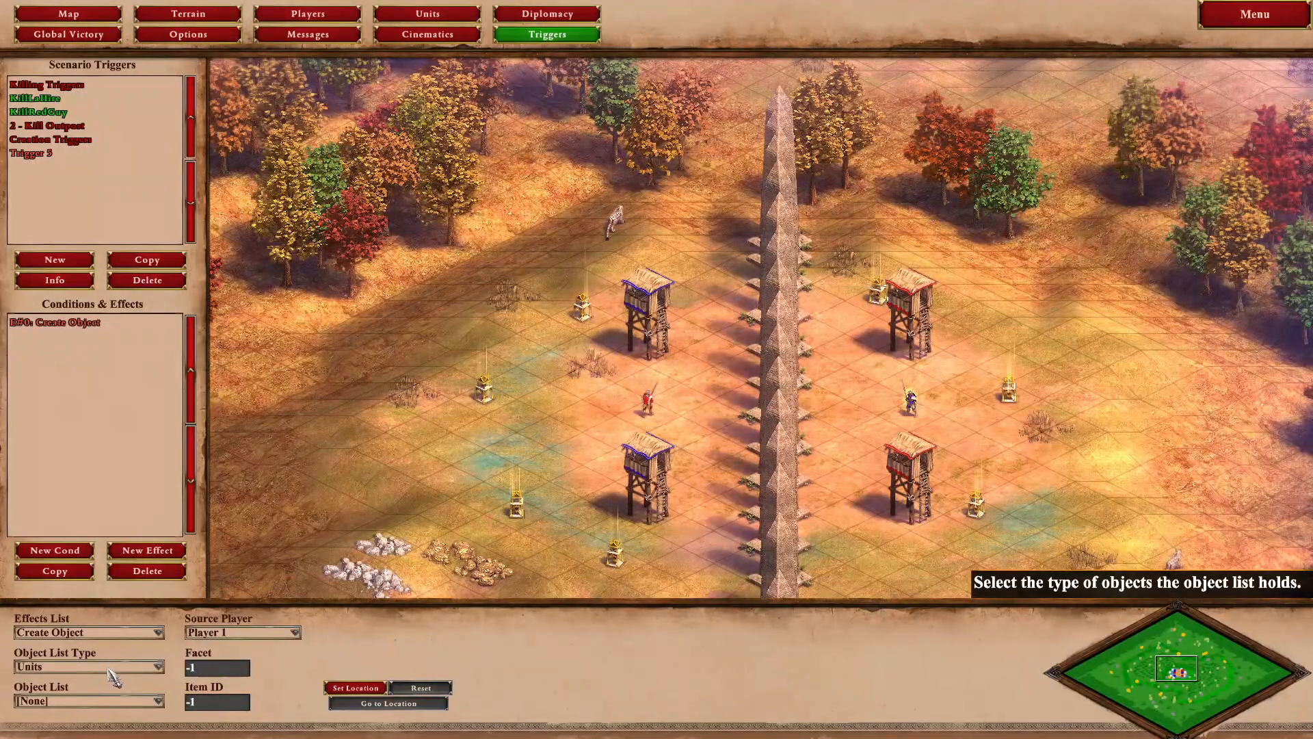
pyautogui.click(117, 702)
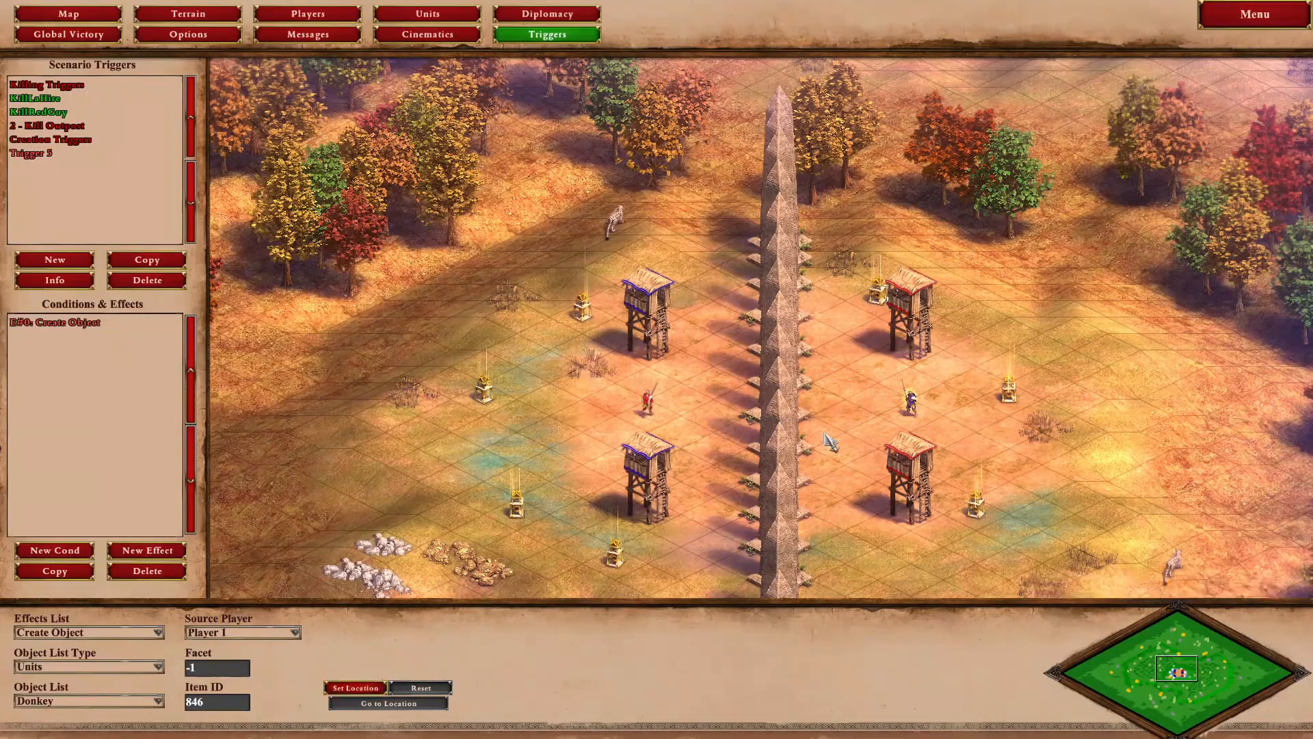
pyautogui.click(845, 421)
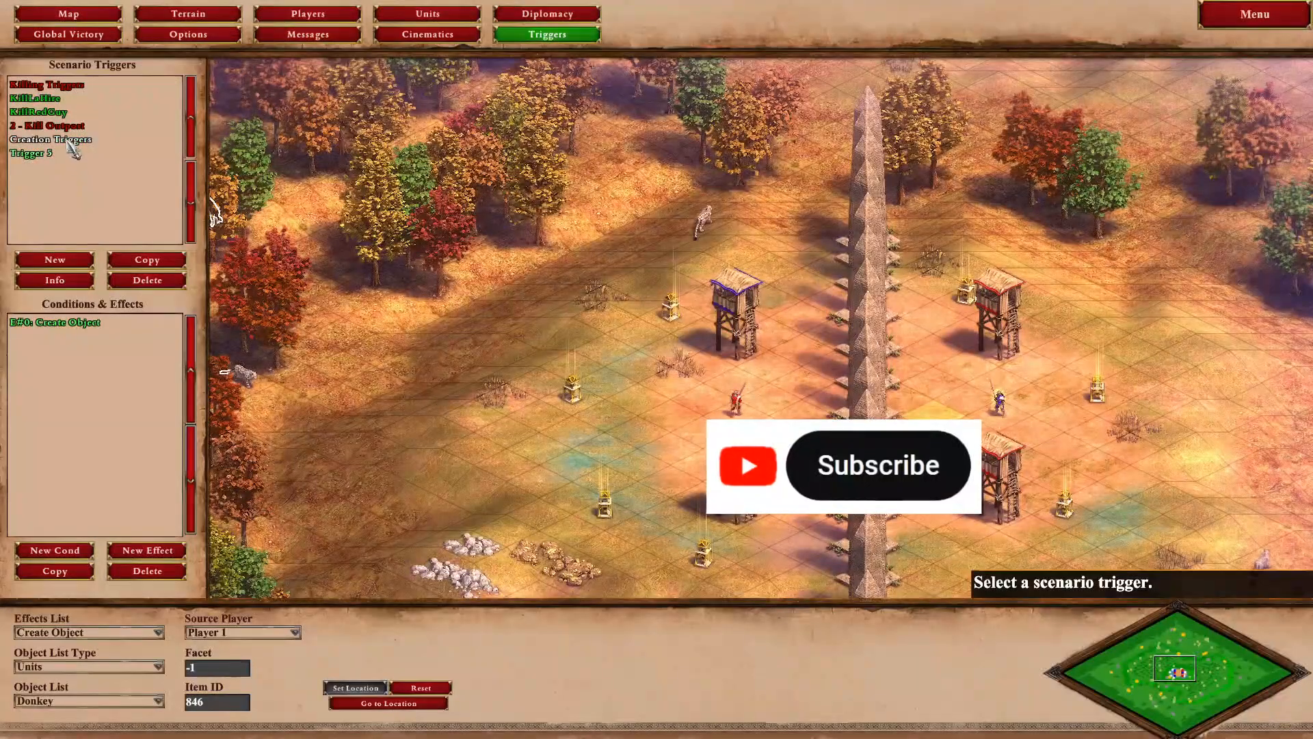
# Select the Creation Triggers entry, test the scenario, and return to the trigger editor.
pyautogui.click(67, 139)
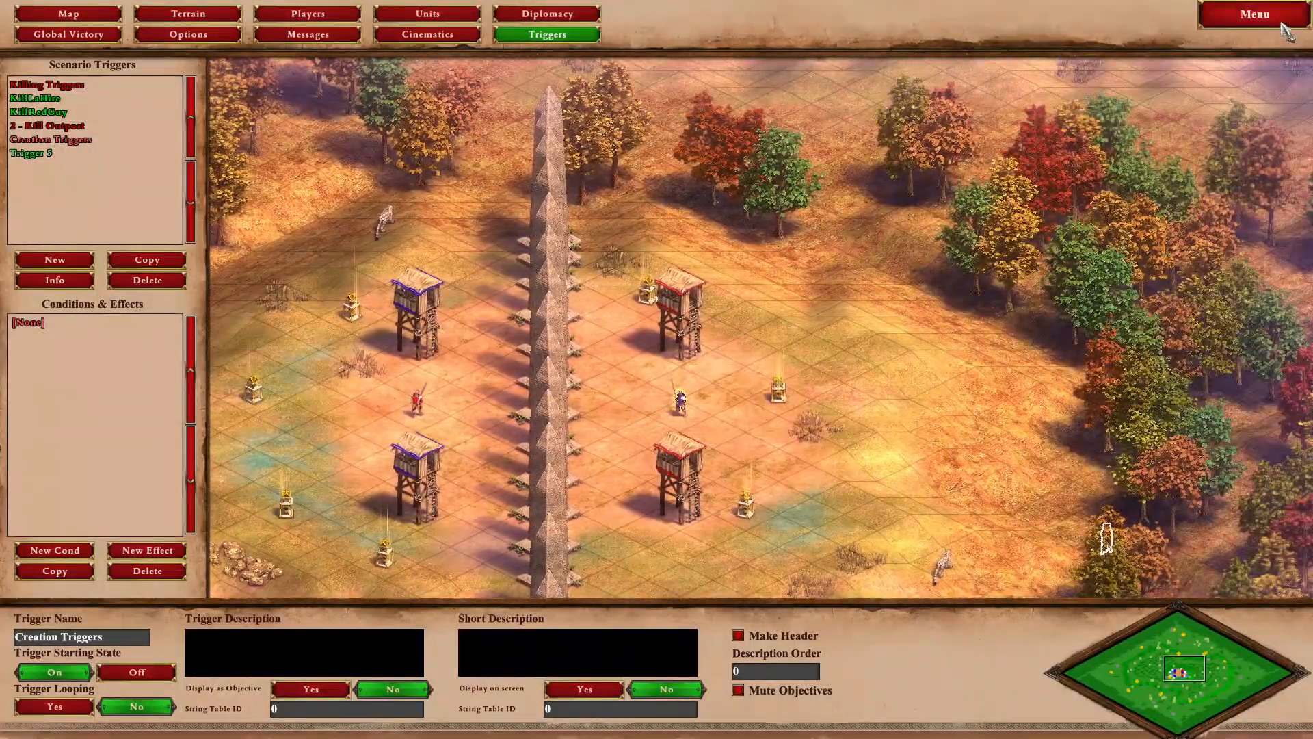
pyautogui.click(1284, 25)
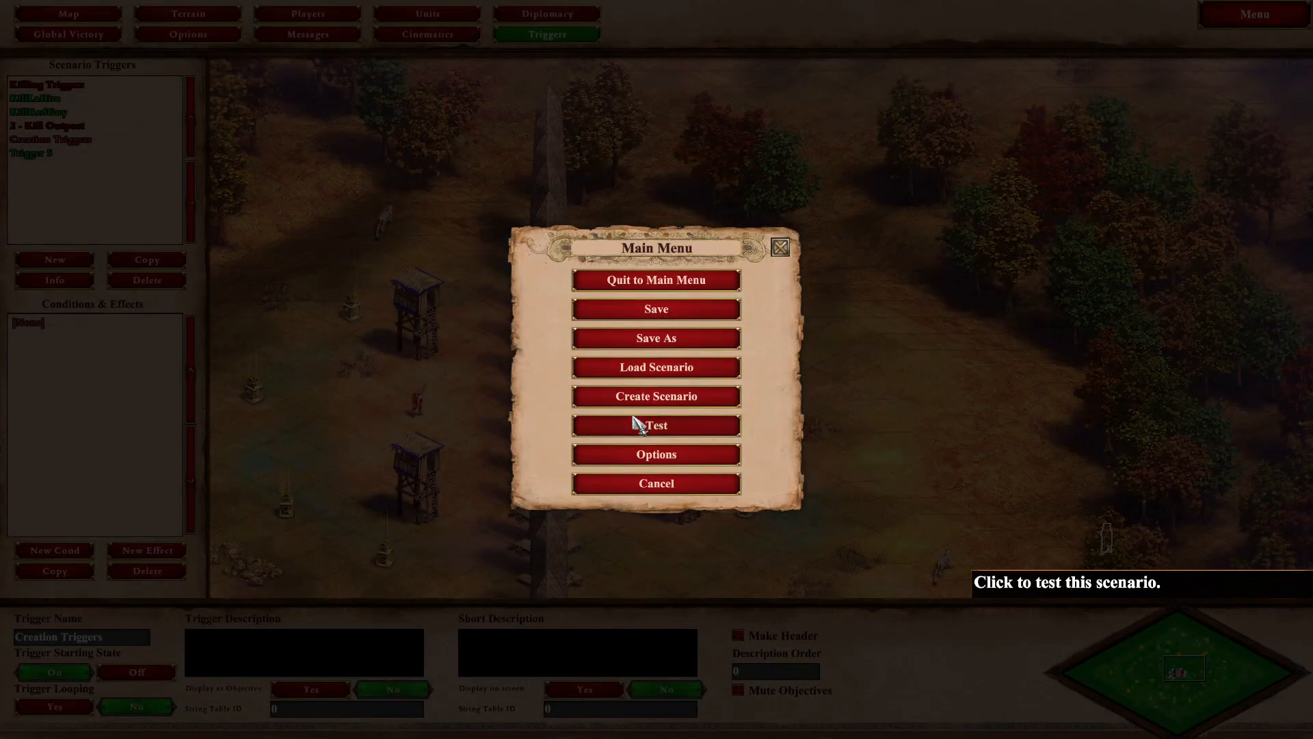
pyautogui.click(636, 425)
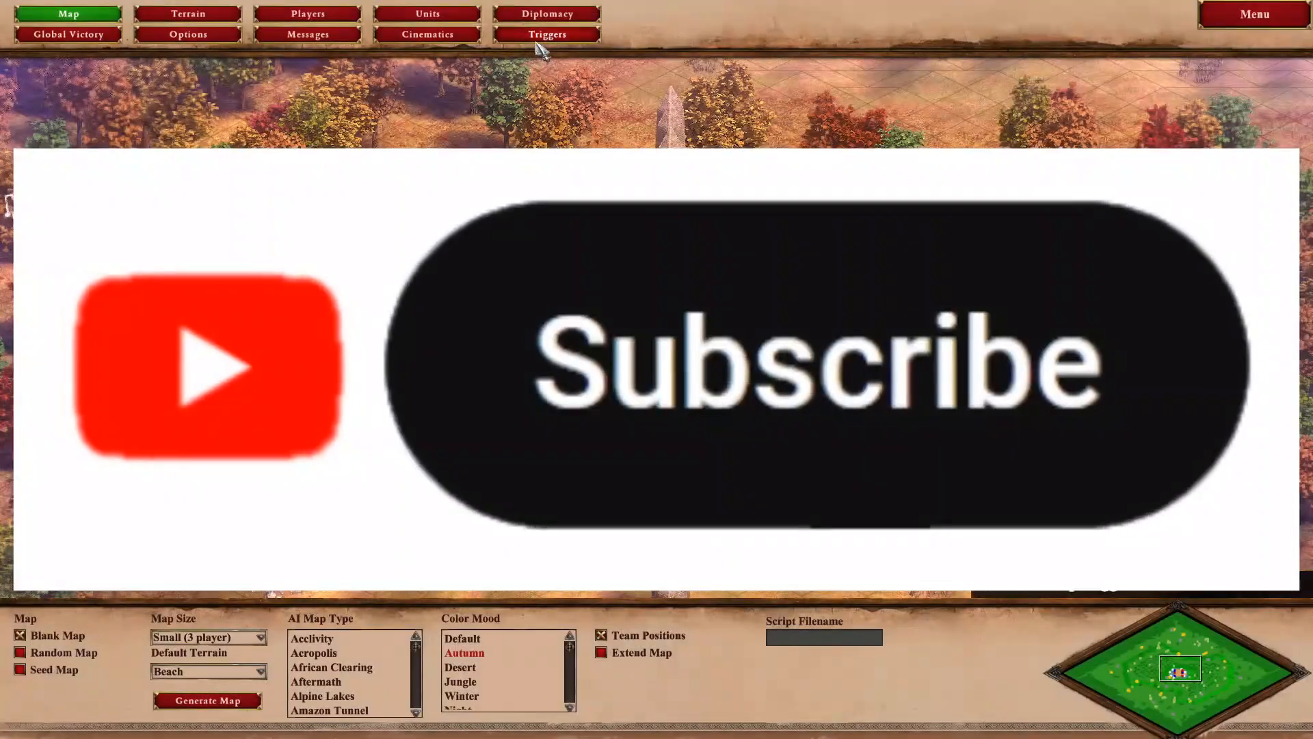
pyautogui.click(540, 35)
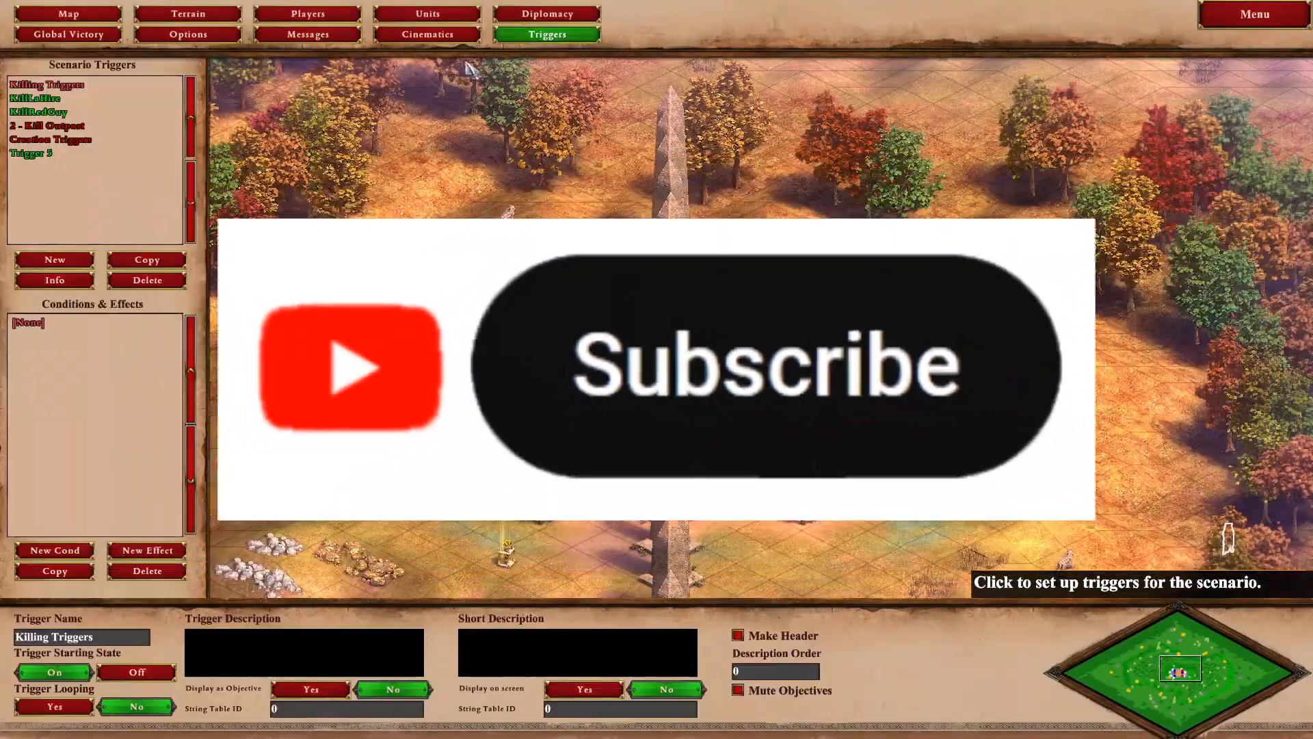